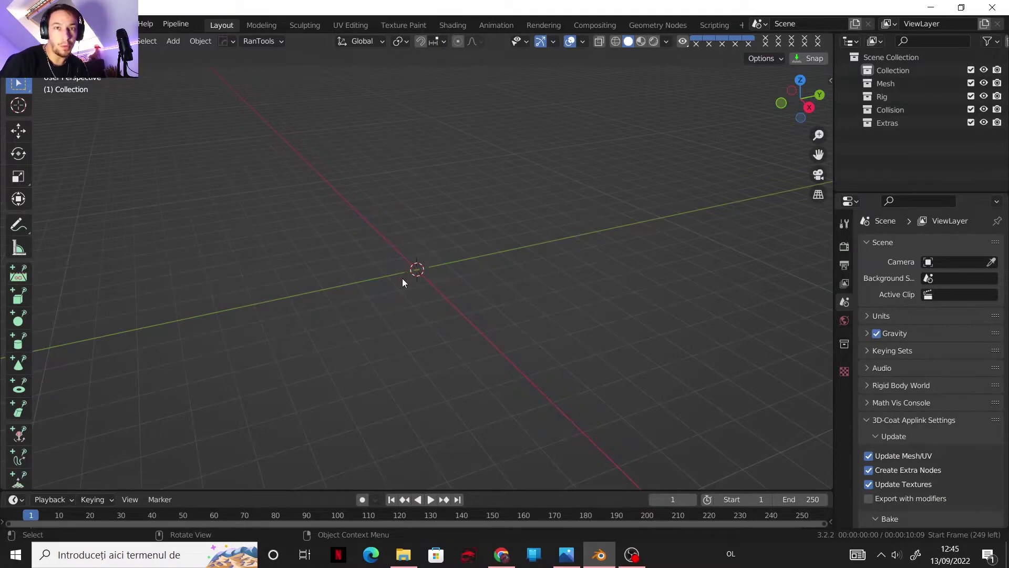
# Add a cube mesh at the world origin
pyautogui.keyDown('shift'); pyautogui.moveTo(402, 282); pyautogui.dragTo(431, 306, button='middle'); pyautogui.keyUp('shift')
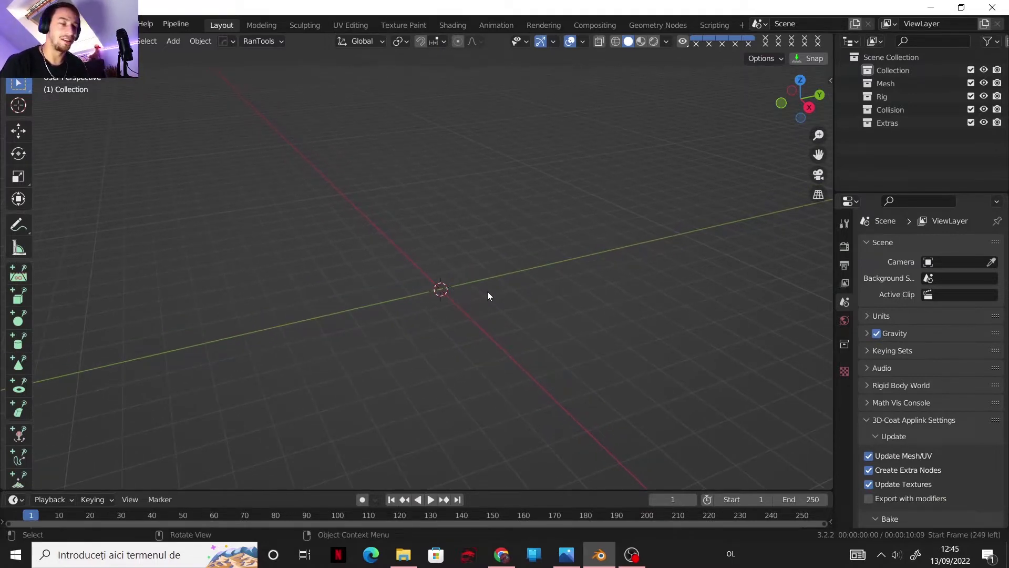
pyautogui.hotkey('shift', 'a')
pyautogui.moveTo(481, 249)
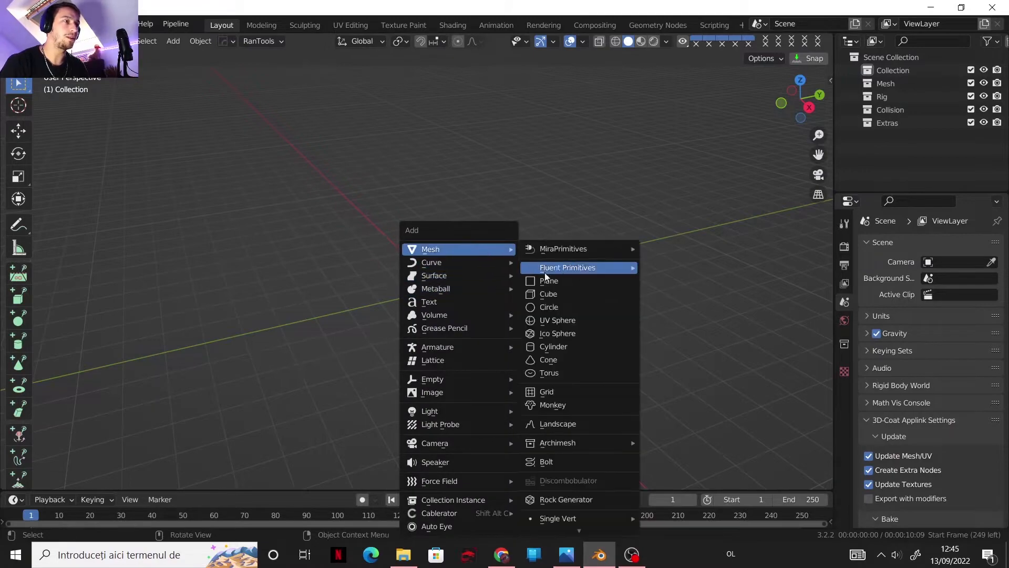
pyautogui.click(566, 292)
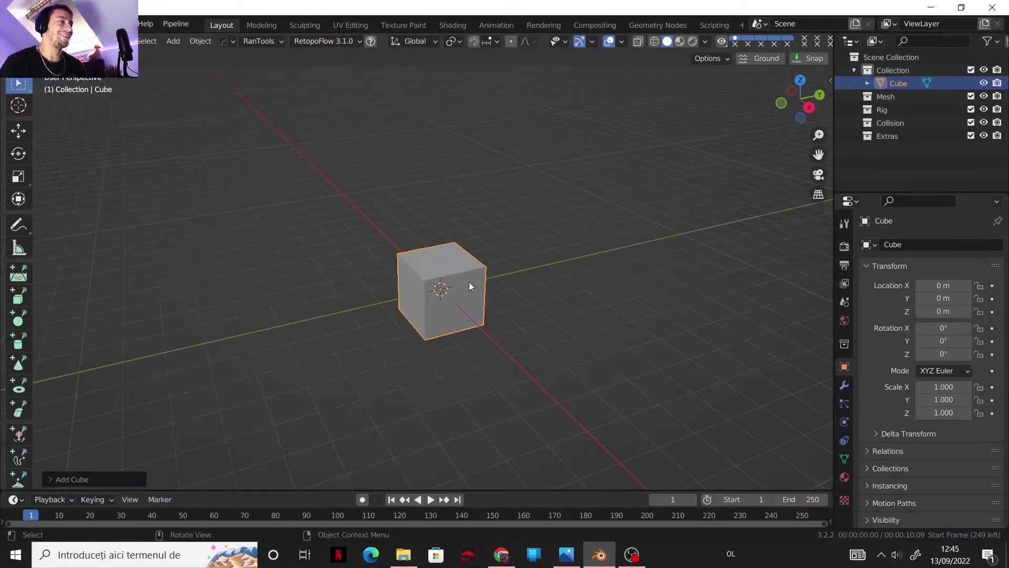
# Display the cube's transform and dimension values, and set the scene's length unit to Centimeters
pyautogui.click(830, 81)
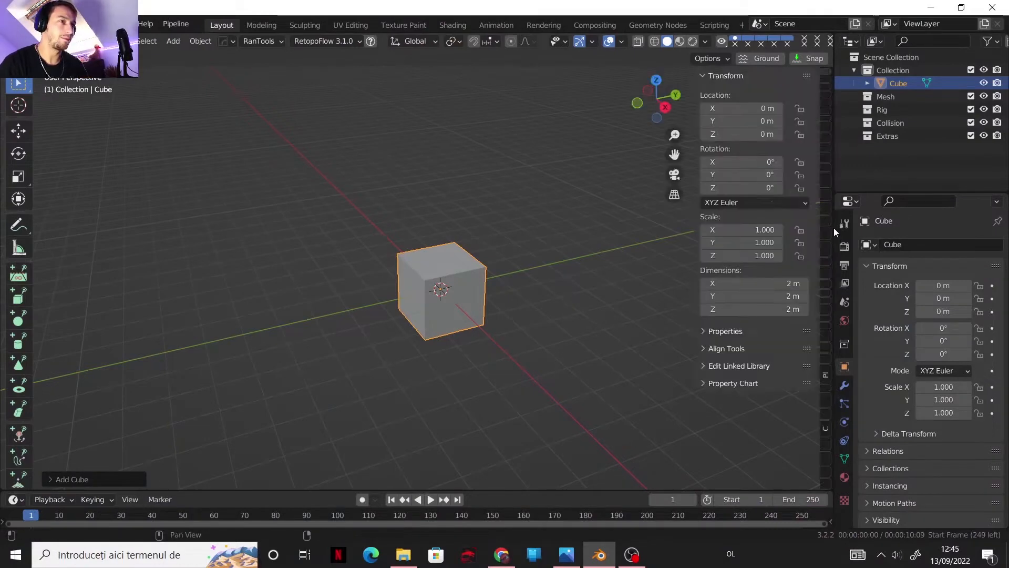
pyautogui.click(844, 300)
pyautogui.click(870, 317)
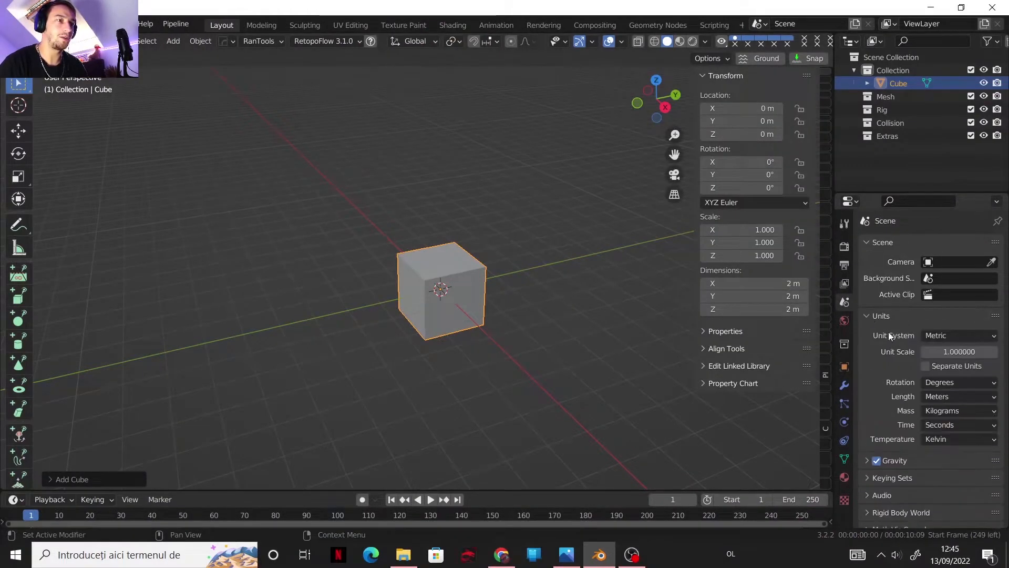
pyautogui.click(941, 396)
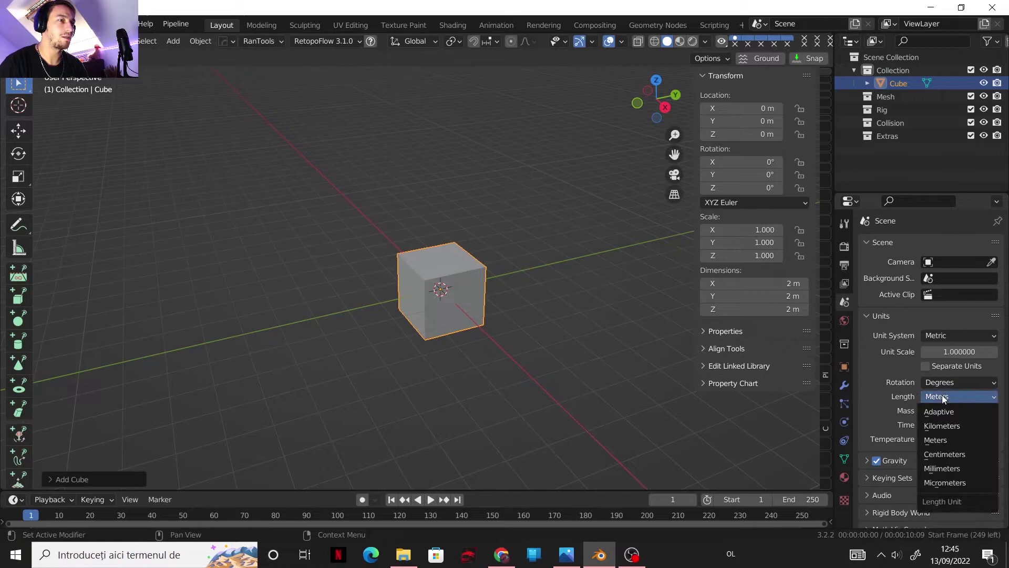
pyautogui.click(949, 453)
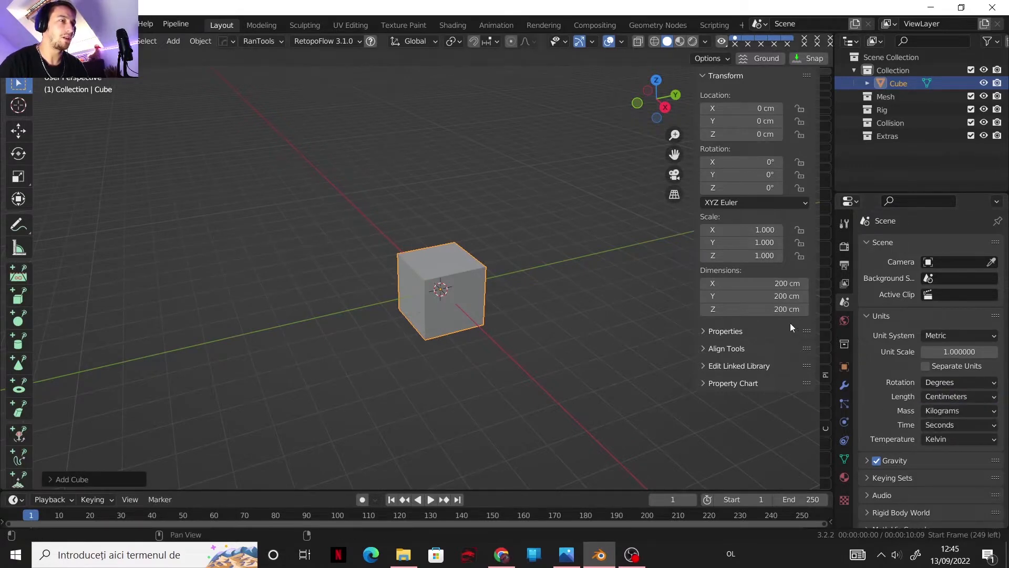
# Set the cube's dimensions to 2 cm in X and Z and 115 cm in Y
pyautogui.moveTo(782, 282); pyautogui.dragTo(782, 309)
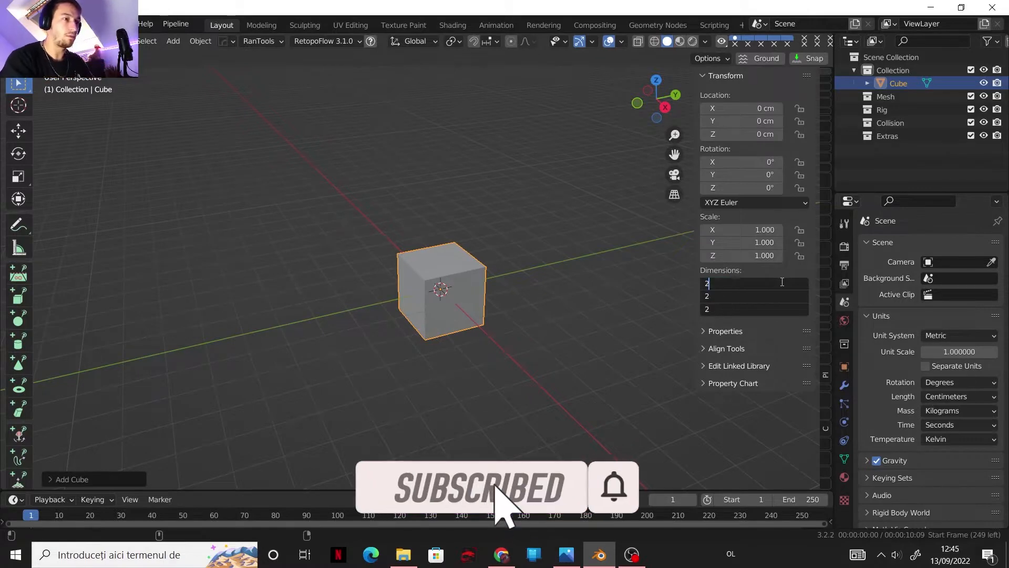
pyautogui.write('2')
pyautogui.press('Return')
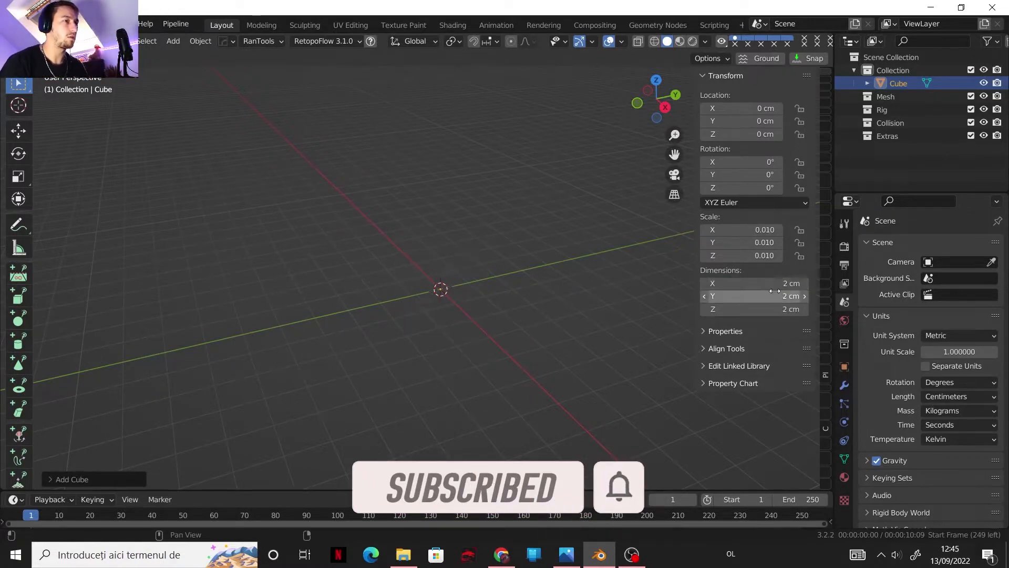
pyautogui.click(768, 295)
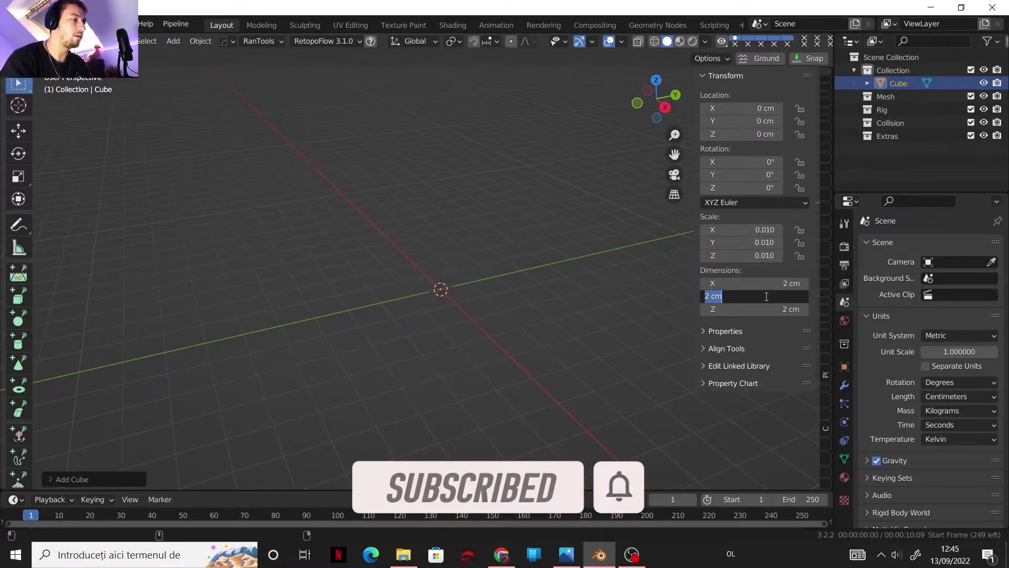
pyautogui.write('115')
pyautogui.press('Return')
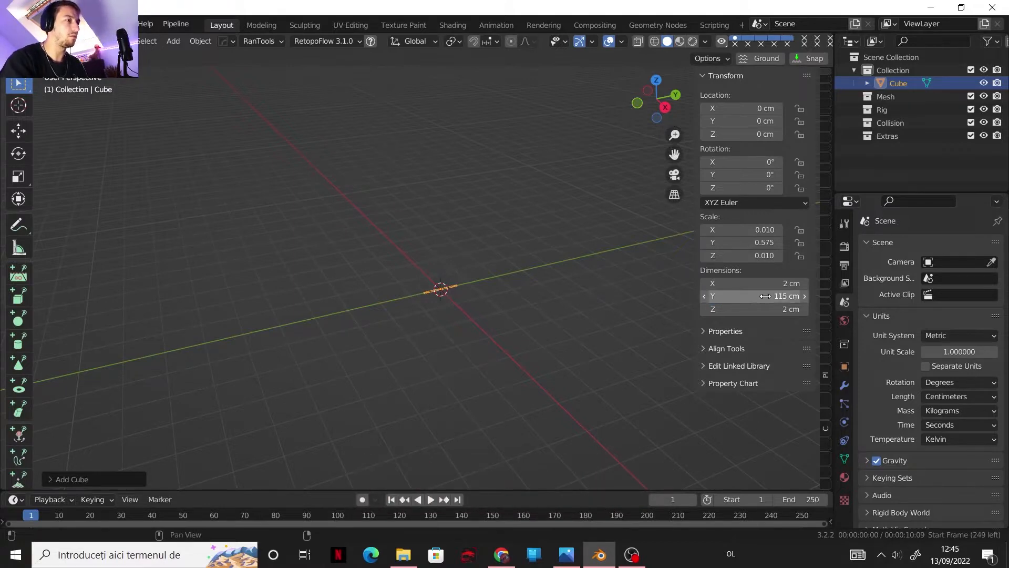
# Apply the scale of the long thin bar
pyautogui.scroll(3, 557, 283)
pyautogui.moveTo(549, 285); pyautogui.dragTo(419, 292, button='middle')
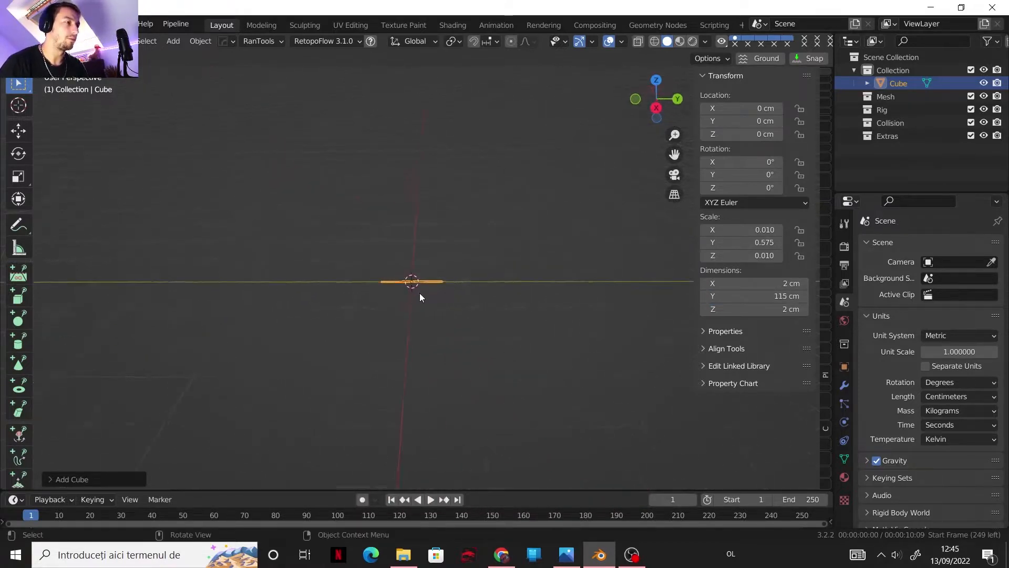
pyautogui.scroll(6, 424, 289)
pyautogui.hotkey('ctrl', 'a')
pyautogui.click(483, 256)
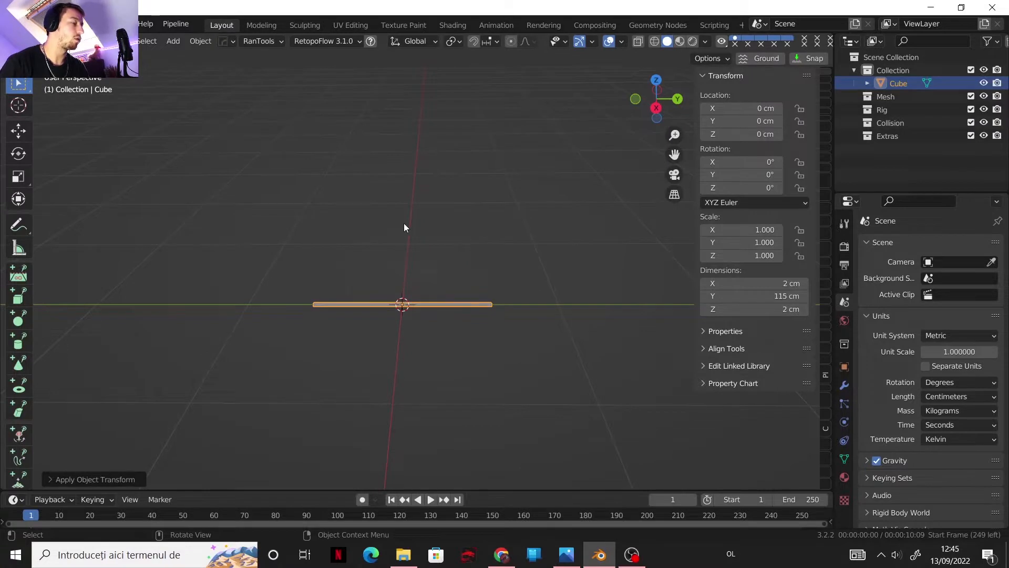
# Move the bar about 60 cm along Y so that one end sits at the world origin
pyautogui.scroll(2, 453, 320)
pyautogui.press('g')
pyautogui.press('y')
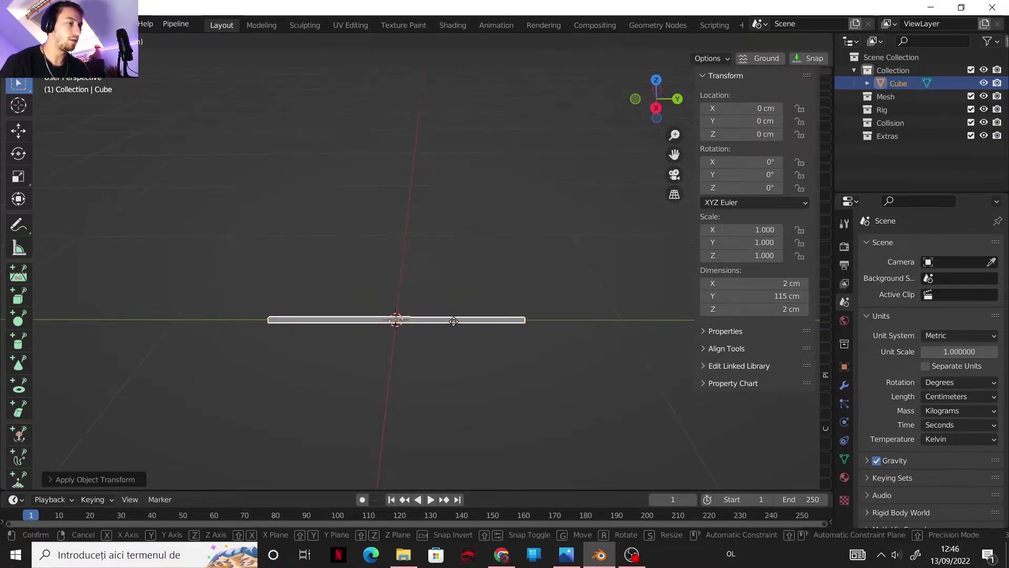
pyautogui.click(588, 324)
# In Edit Mode, raise the bar's end face near the origin about 61 cm along Z
pyautogui.press('Tab')
pyautogui.moveTo(545, 341); pyautogui.dragTo(461, 319, button='middle')
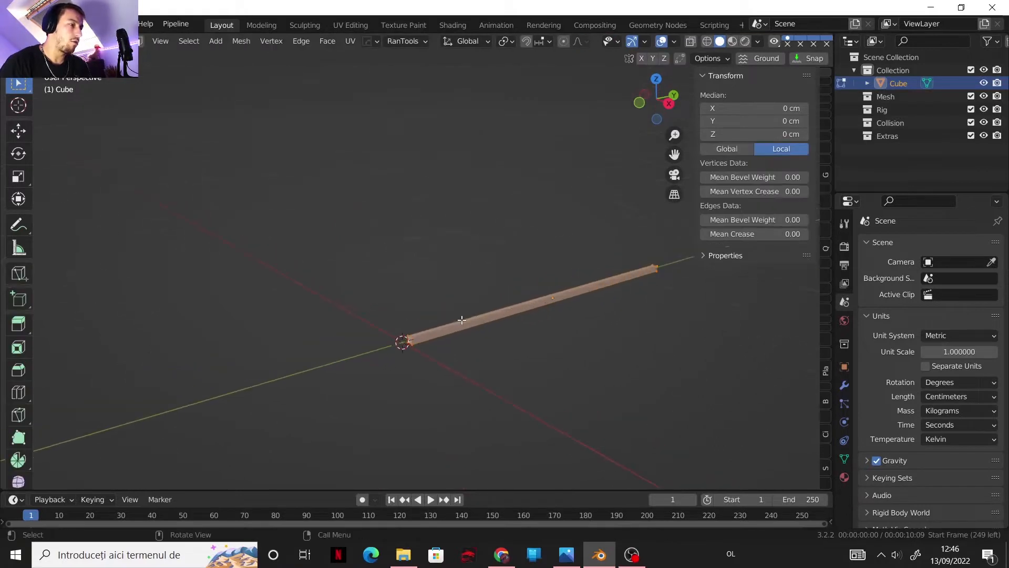
pyautogui.click(410, 342)
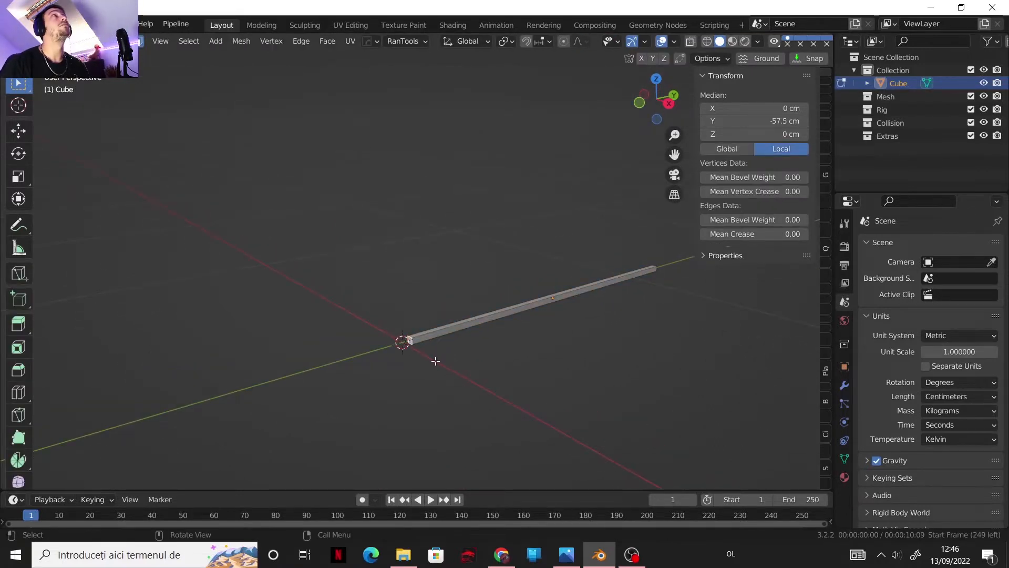
pyautogui.press('g')
pyautogui.press('z')
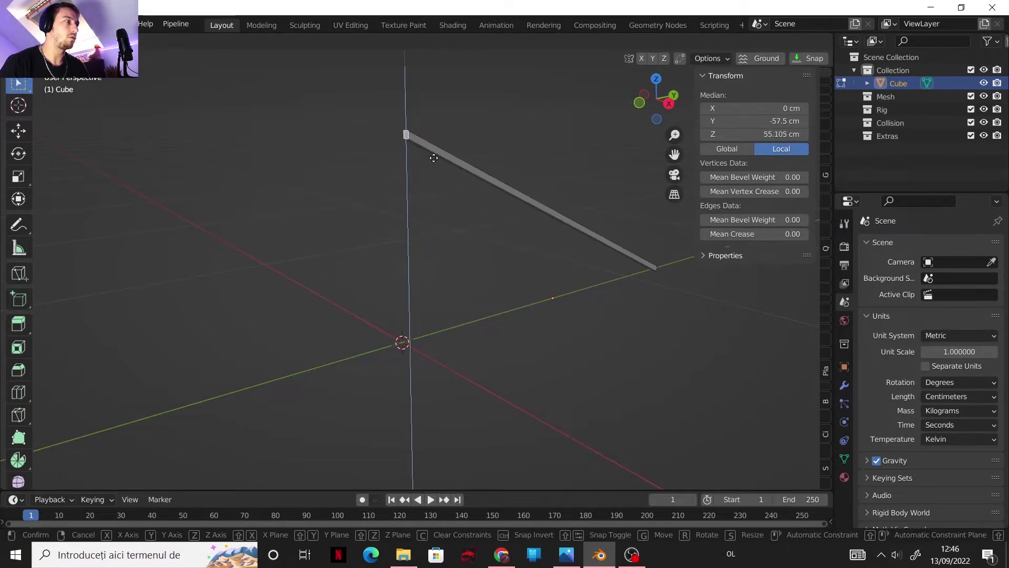
pyautogui.click(430, 135)
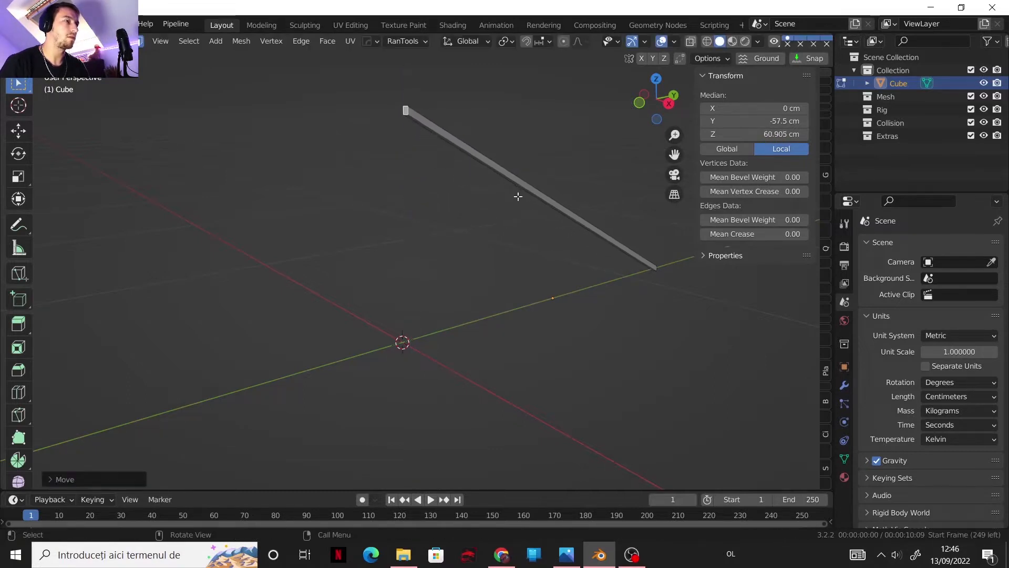
# Cut an edge loop at the middle of the sloping bar and raise it to about 46 cm in local Z
pyautogui.moveTo(518, 196)
pyautogui.keyDown('shift'); pyautogui.mouseDown(button='middle')
pyautogui.moveTo(496, 261)
pyautogui.moveTo(522, 191)
pyautogui.mouseUp(button='middle'); pyautogui.keyUp('shift')
pyautogui.click(660, 103)
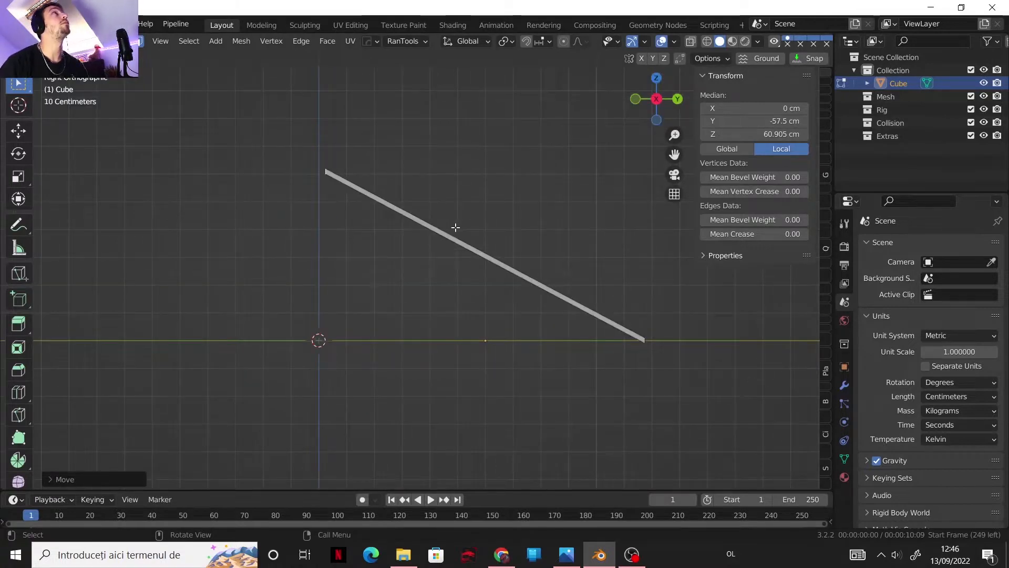
pyautogui.hotkey('ctrl', 'r')
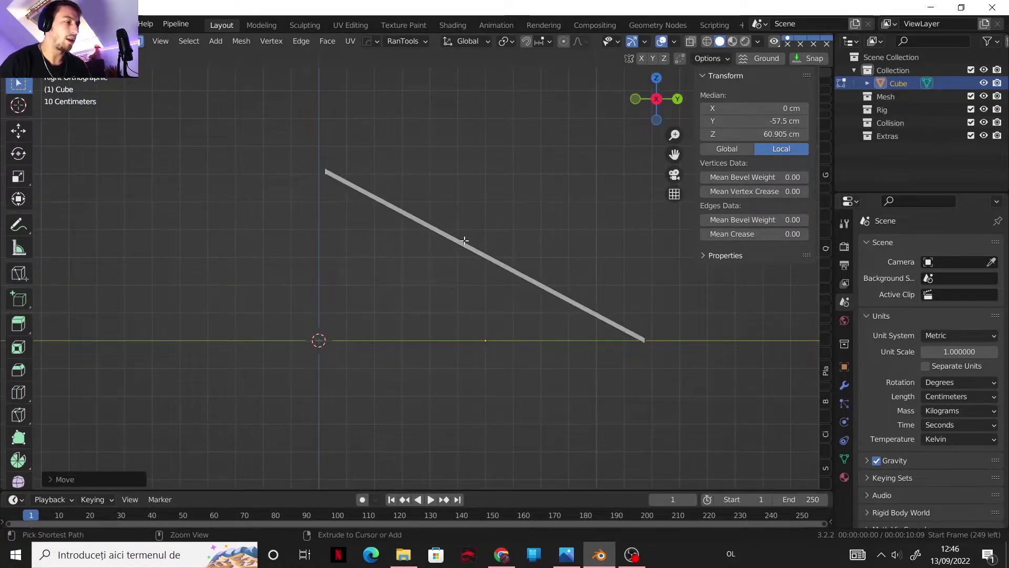
pyautogui.click(480, 248)
pyautogui.rightClick(496, 261)
pyautogui.press('g')
pyautogui.press('z')
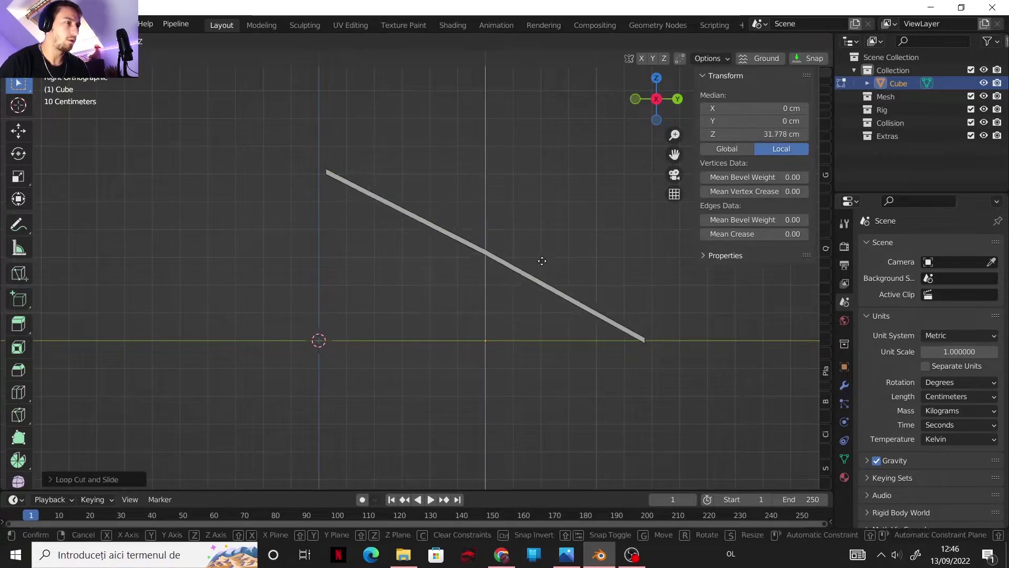
pyautogui.click(548, 244)
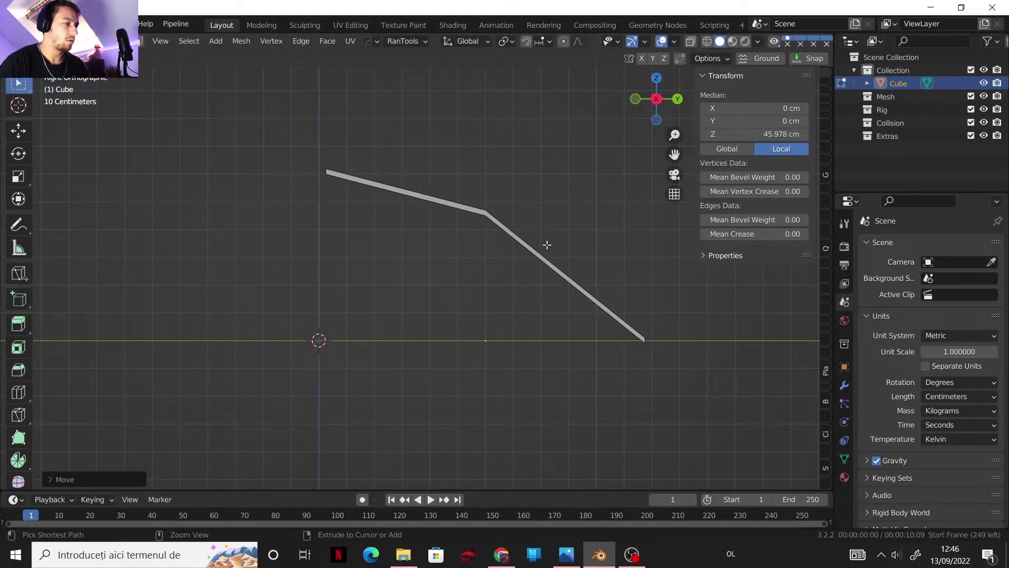
# Shift the middle edge loop to about 11.5 cm in local Y and about 48.8 cm in local Z
pyautogui.hotkey('ctrl', 'b')
pyautogui.rightClick(634, 284)
pyautogui.press('g')
pyautogui.press('y')
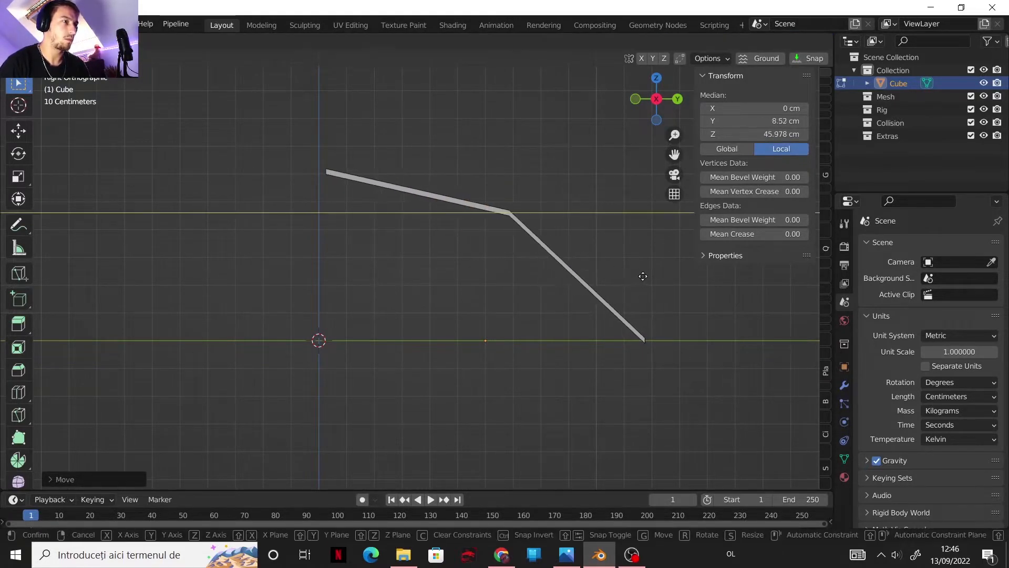
pyautogui.click(649, 274)
pyautogui.press('g')
pyautogui.press('z')
pyautogui.click(649, 267)
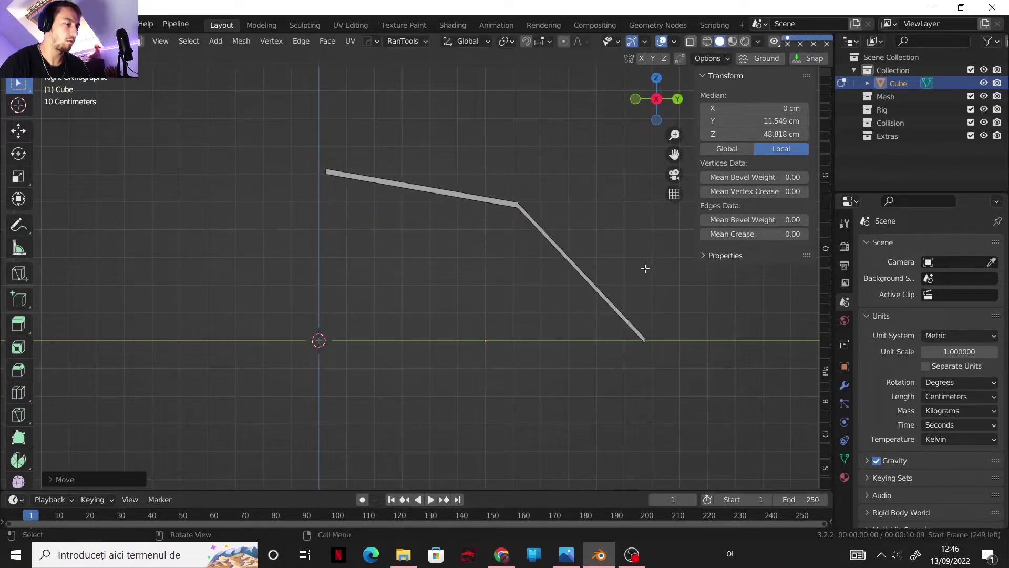
# Bevel the middle edge loop widely with several segments to curve the bar, and return to Object Mode
pyautogui.hotkey('ctrl', 'b')
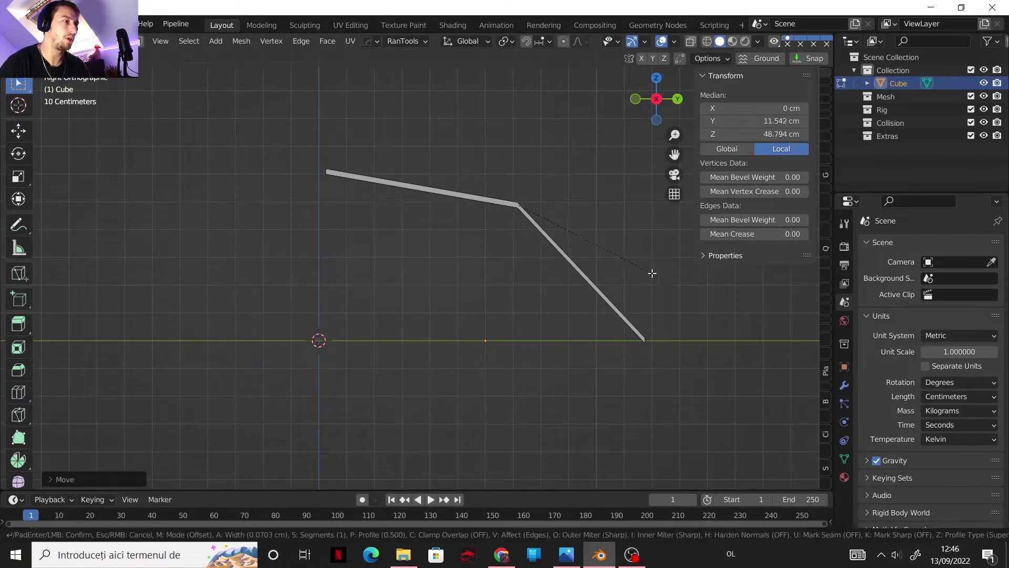
pyautogui.scroll(5, 484, 205)
pyautogui.click(484, 205)
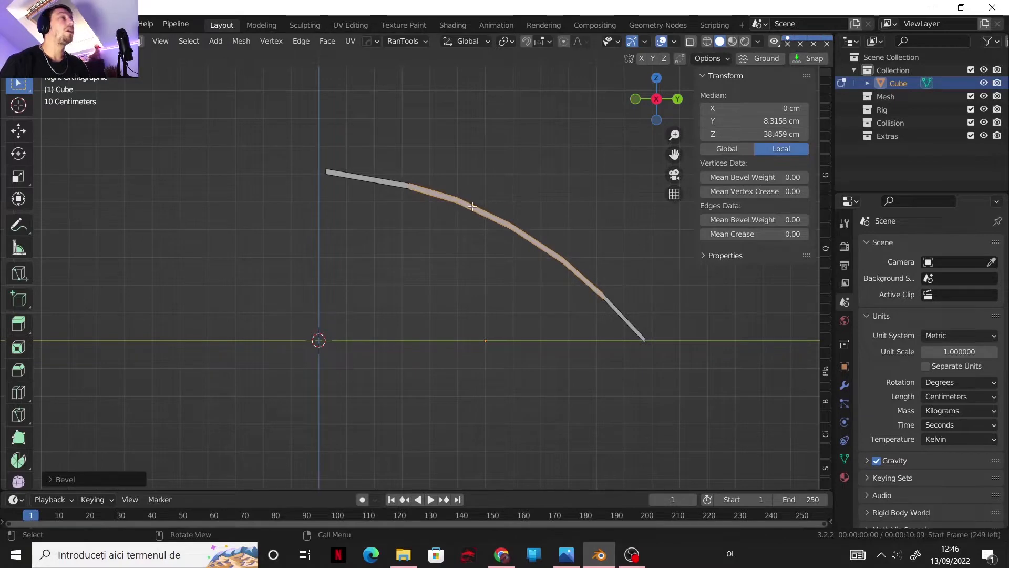
pyautogui.press('Tab')
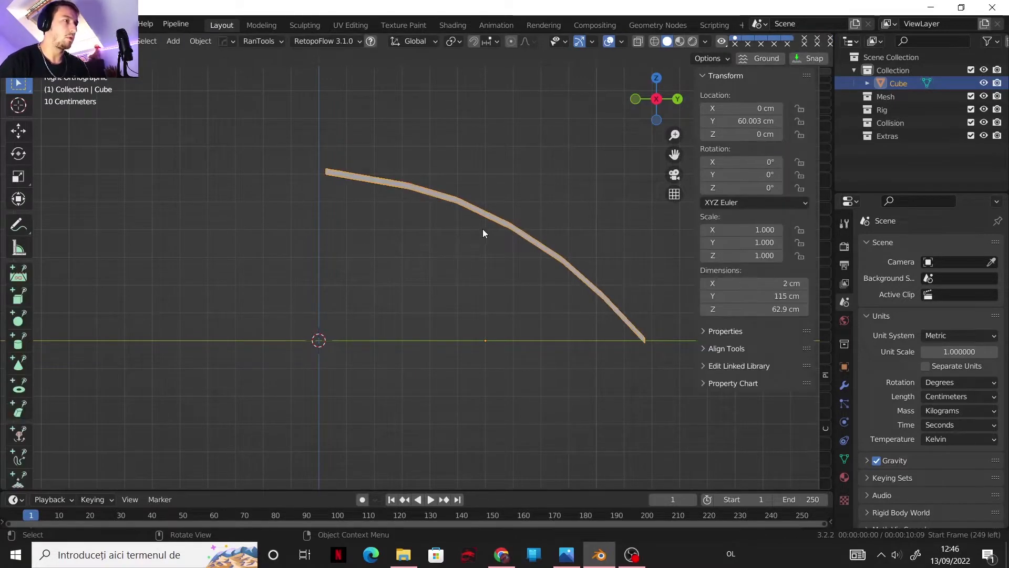
# View the curved bar from above and set the transform pivot point to 3D Cursor
pyautogui.moveTo(486, 216); pyautogui.dragTo(658, 81, button='middle')
pyautogui.click(657, 81)
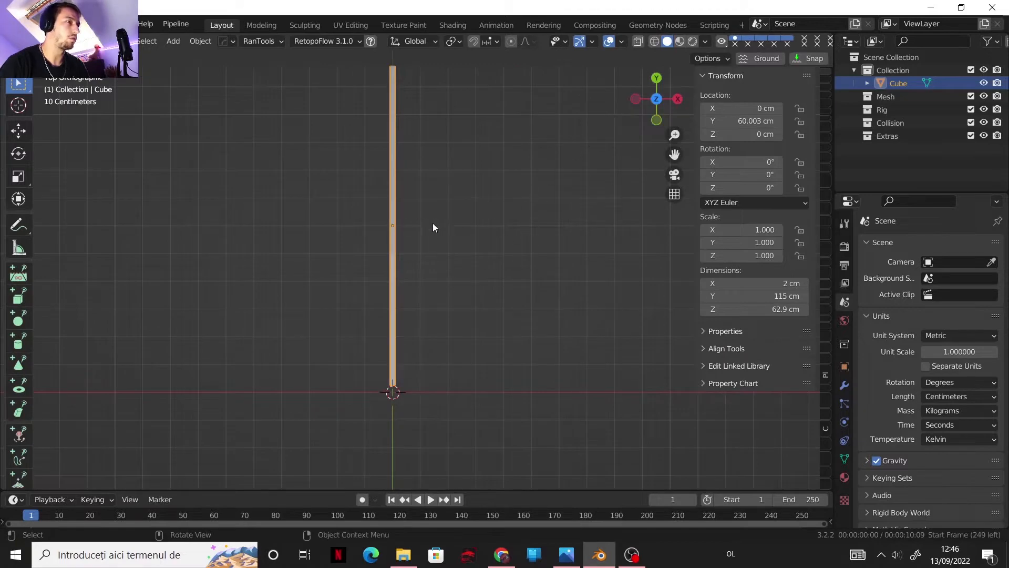
pyautogui.keyDown('shift'); pyautogui.moveTo(497, 293); pyautogui.dragTo(512, 306, button='middle'); pyautogui.keyUp('shift')
pyautogui.scroll(-2, 510, 308)
pyautogui.scroll(1, 467, 318)
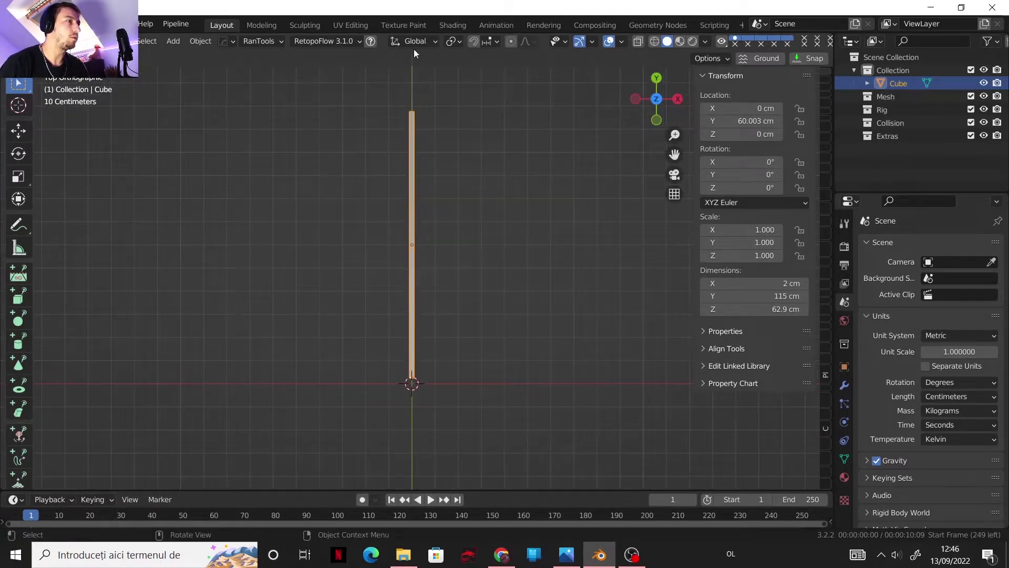
pyautogui.click(454, 41)
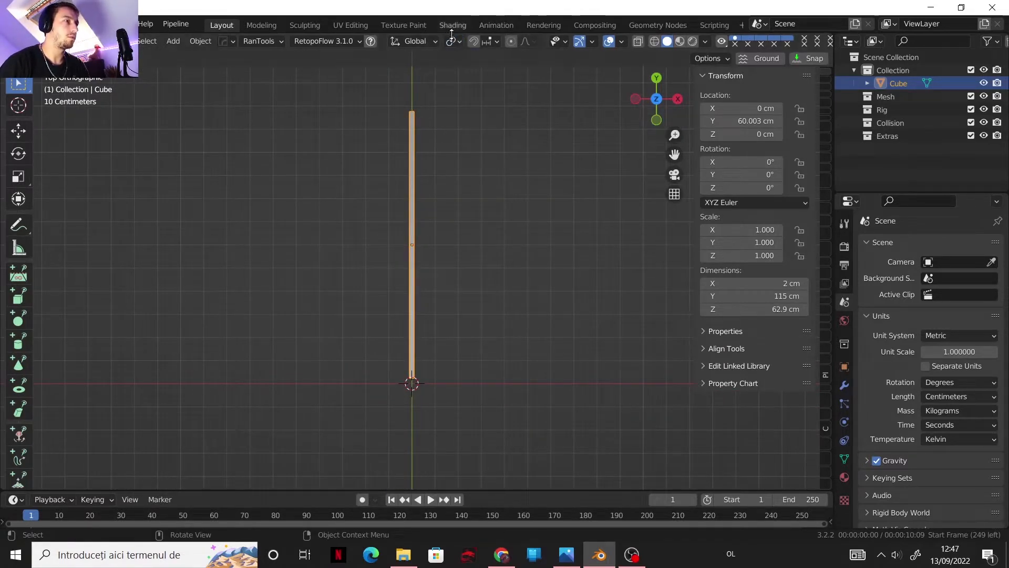
pyautogui.click(453, 41)
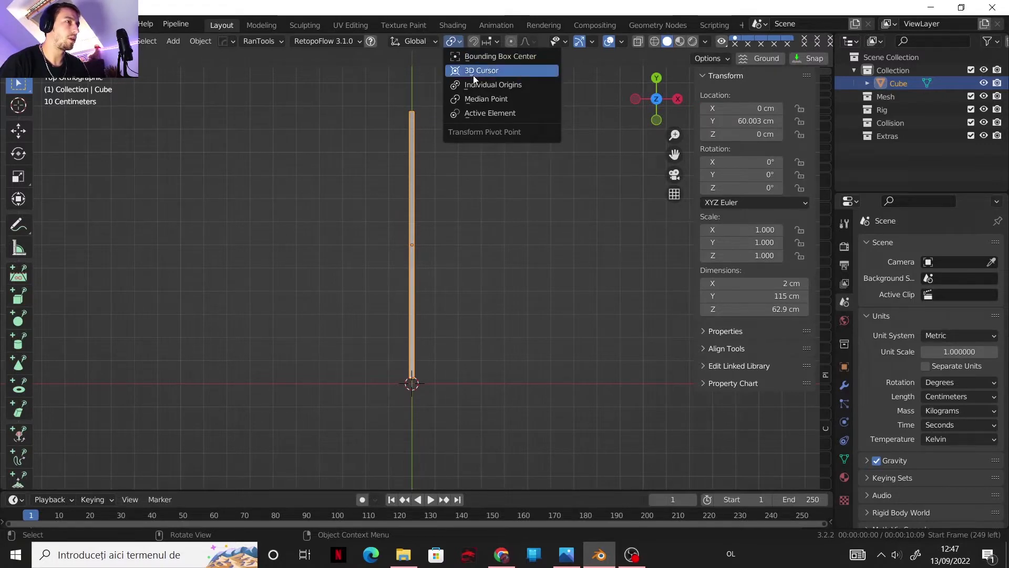
pyautogui.click(475, 73)
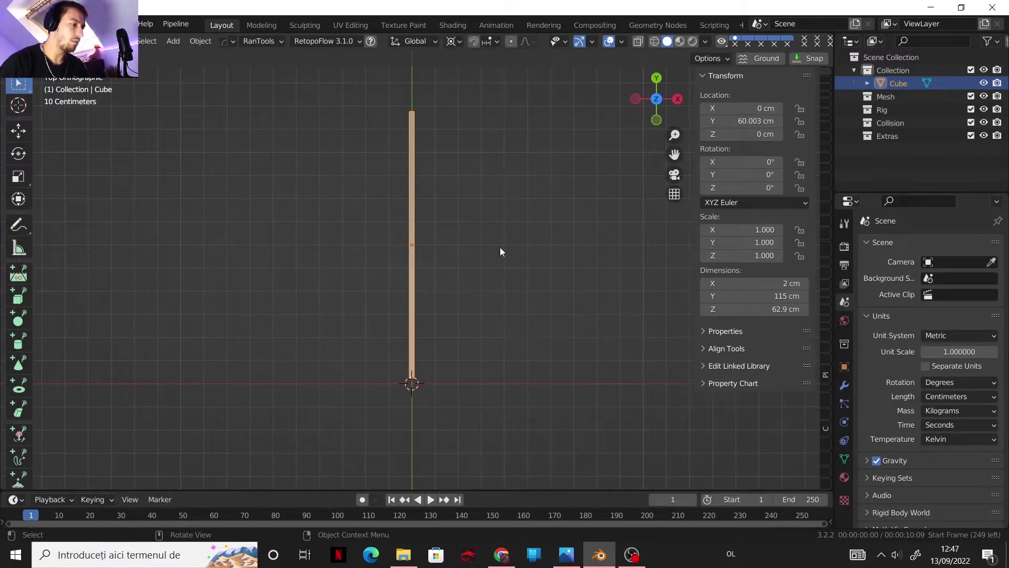
# Duplicate the curved rib and rotate the copy 90° around the 3D cursor in top view
pyautogui.hotkey('shift', 'd')
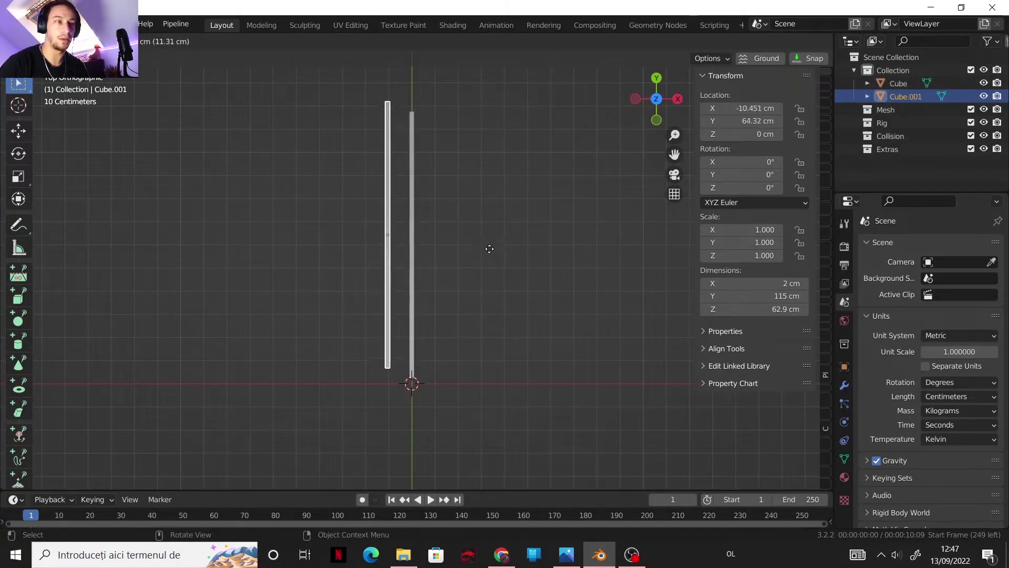
pyautogui.click(492, 253)
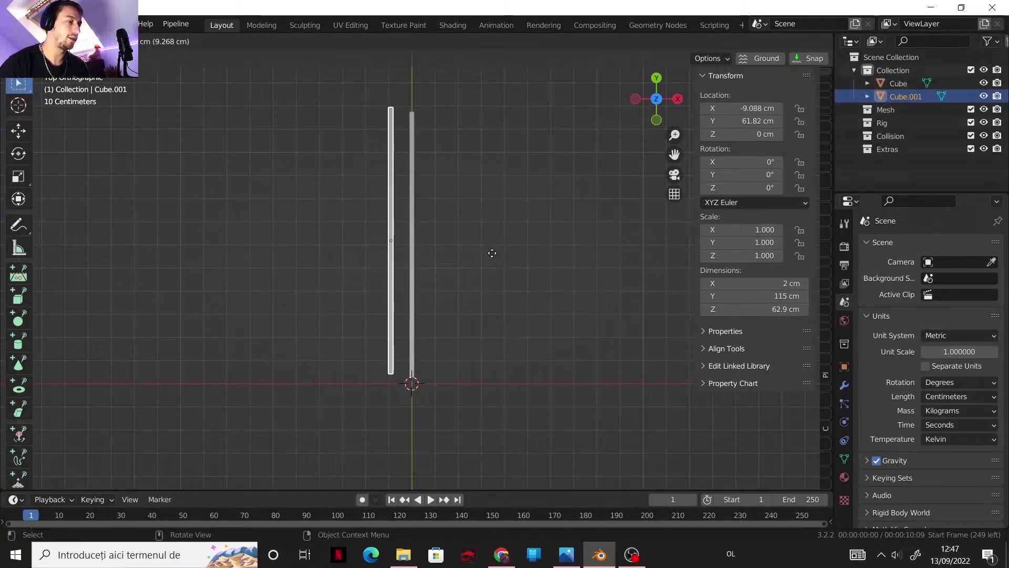
pyautogui.press('r')
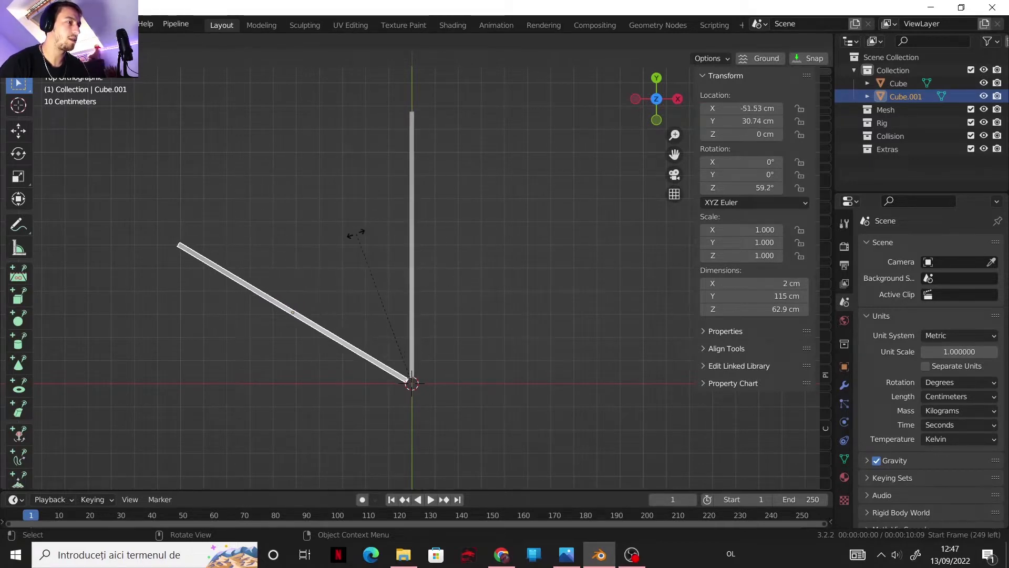
pyautogui.click(275, 272)
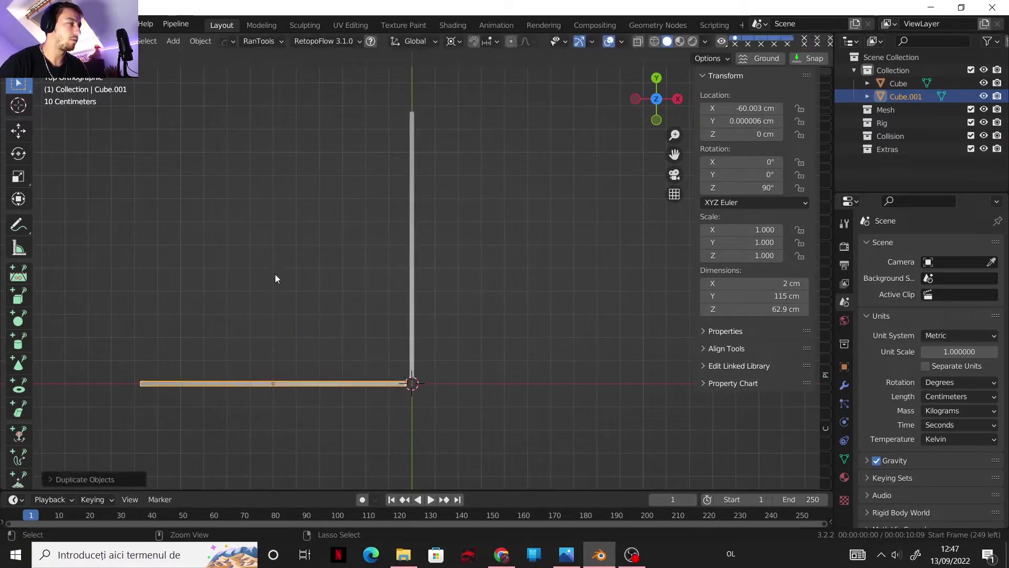
# Duplicate both ribs together and rotate the copies 180° around the 3D cursor to complete a four-armed cross
pyautogui.keyDown('shift'); pyautogui.click(412, 286); pyautogui.keyUp('shift')
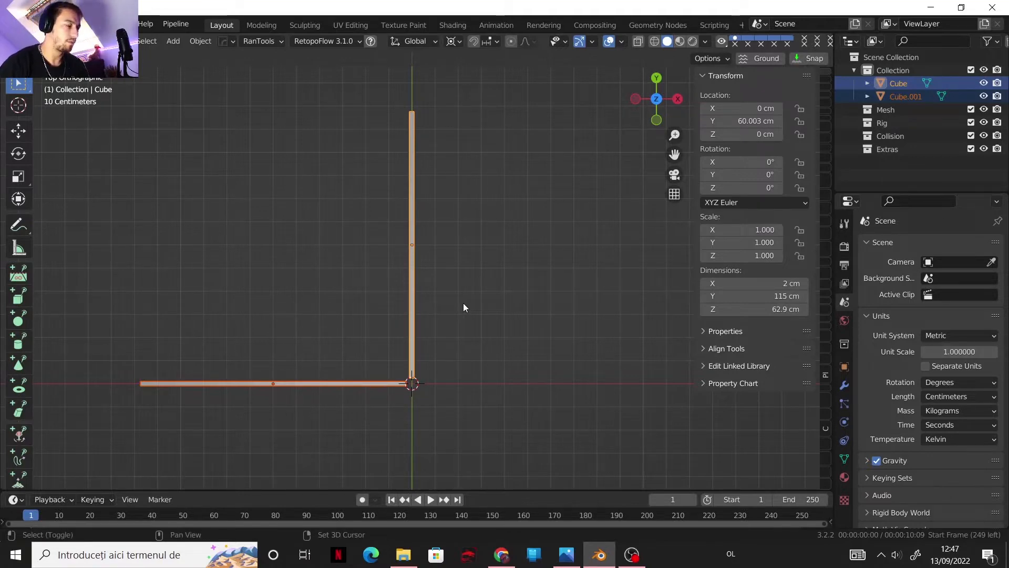
pyautogui.hotkey('shift', 'd')
pyautogui.press('r')
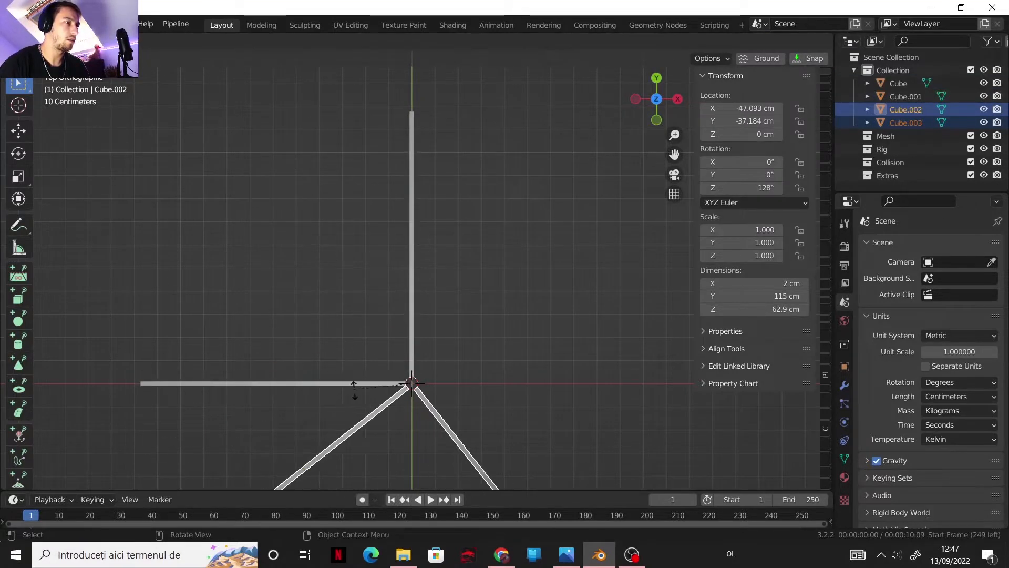
pyautogui.keyDown('ctrl'); pyautogui.click(373, 438); pyautogui.keyUp('ctrl')
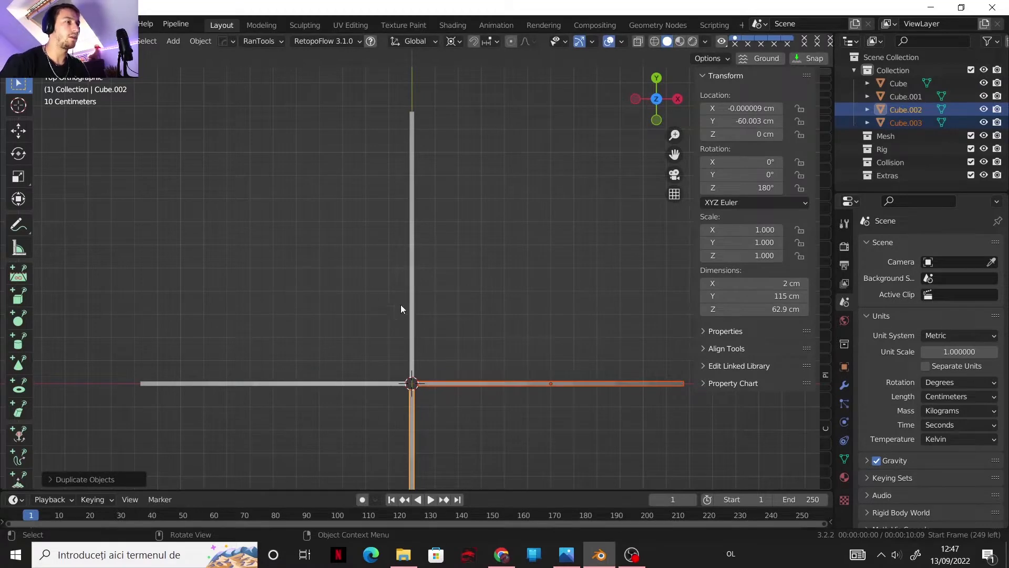
# Select all four ribs, duplicate them, and rotate the copies 45° around the 3D cursor
pyautogui.scroll(-1, 389, 237)
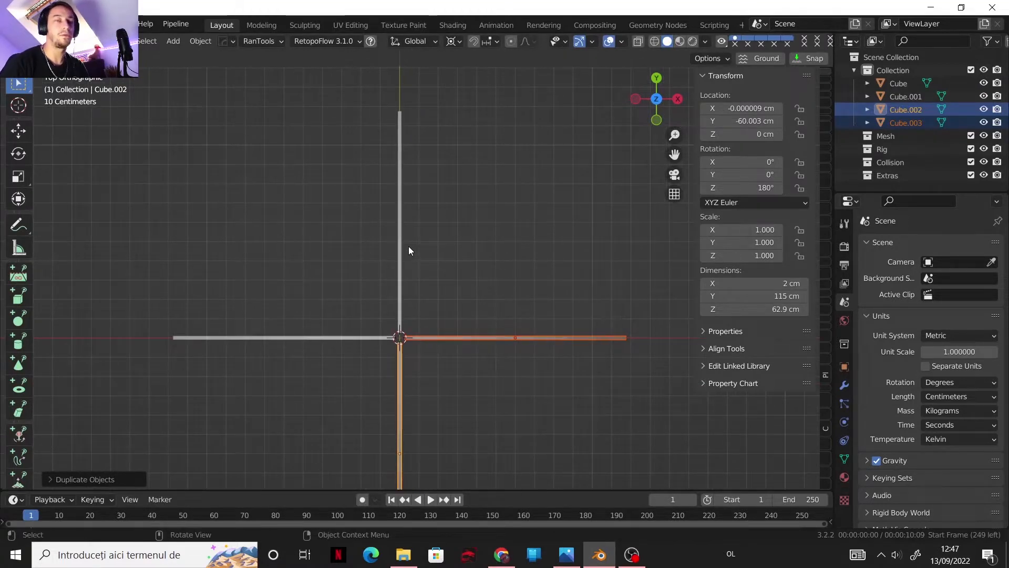
pyautogui.keyDown('shift'); pyautogui.click(399, 278); pyautogui.keyUp('shift')
pyautogui.keyDown('shift'); pyautogui.click(357, 339); pyautogui.keyUp('shift')
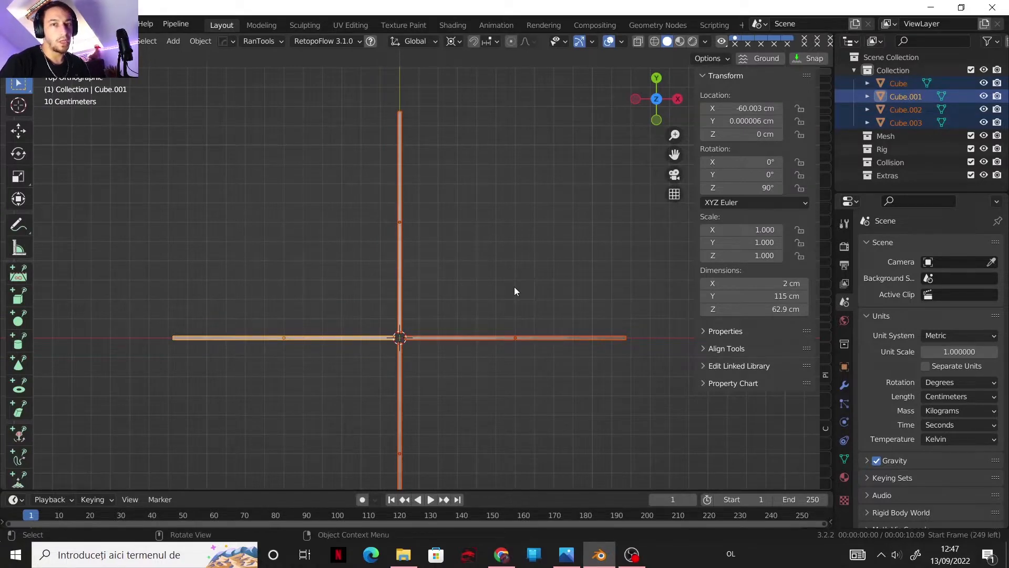
pyautogui.hotkey('shift', 'd')
pyautogui.press('r')
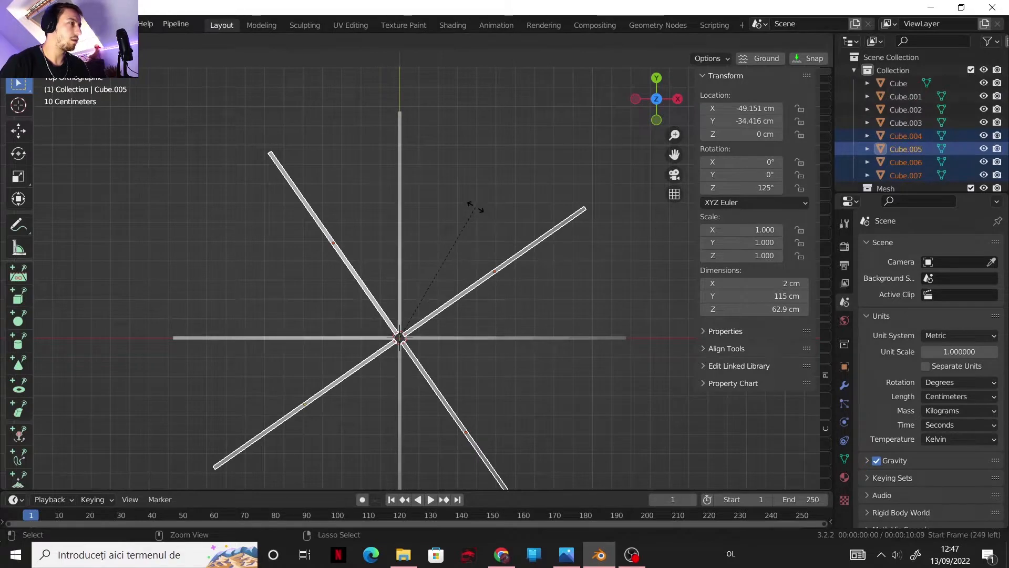
pyautogui.click(459, 189)
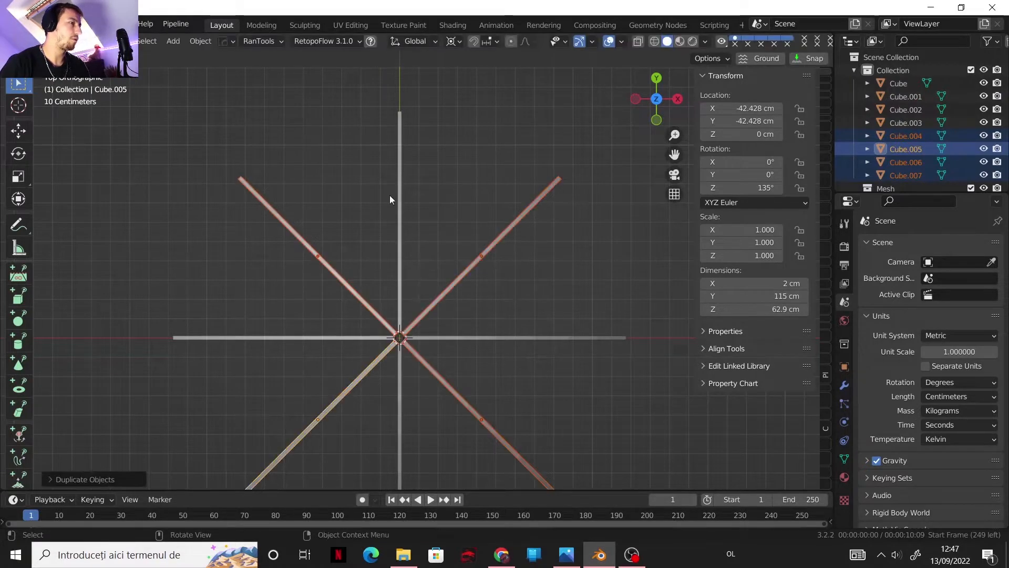
# Join all eight ribs into one object and set its origin to its geometry
pyautogui.moveTo(448, 264); pyautogui.dragTo(382, 229, button='middle')
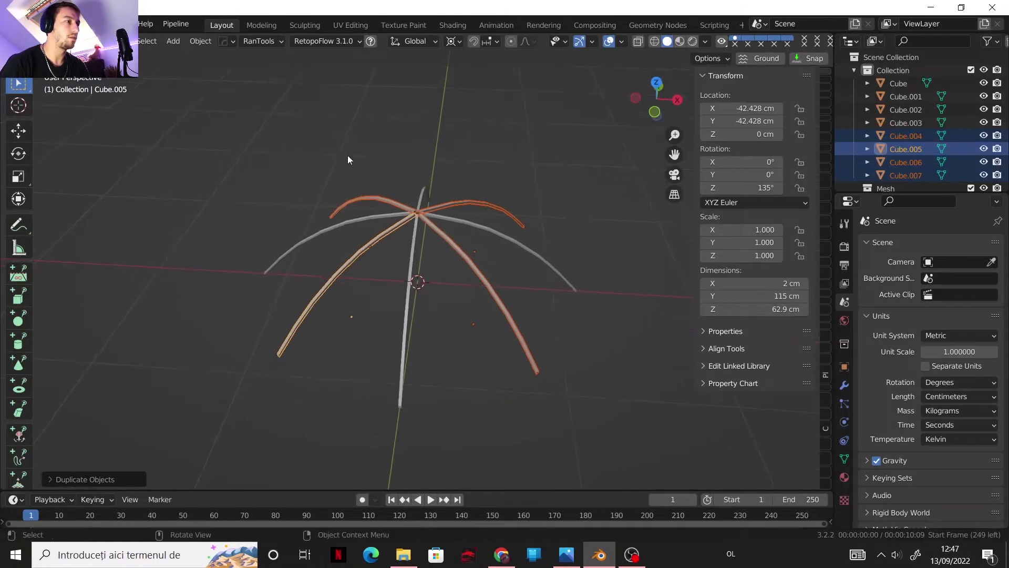
pyautogui.moveTo(348, 155); pyautogui.dragTo(533, 330)
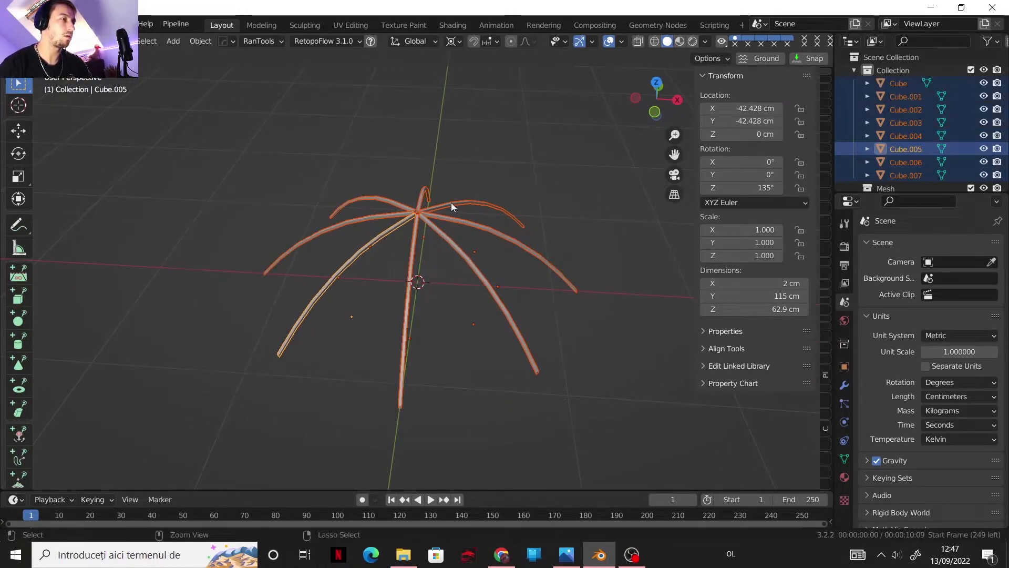
pyautogui.hotkey('ctrl', 'j')
pyautogui.click(195, 43)
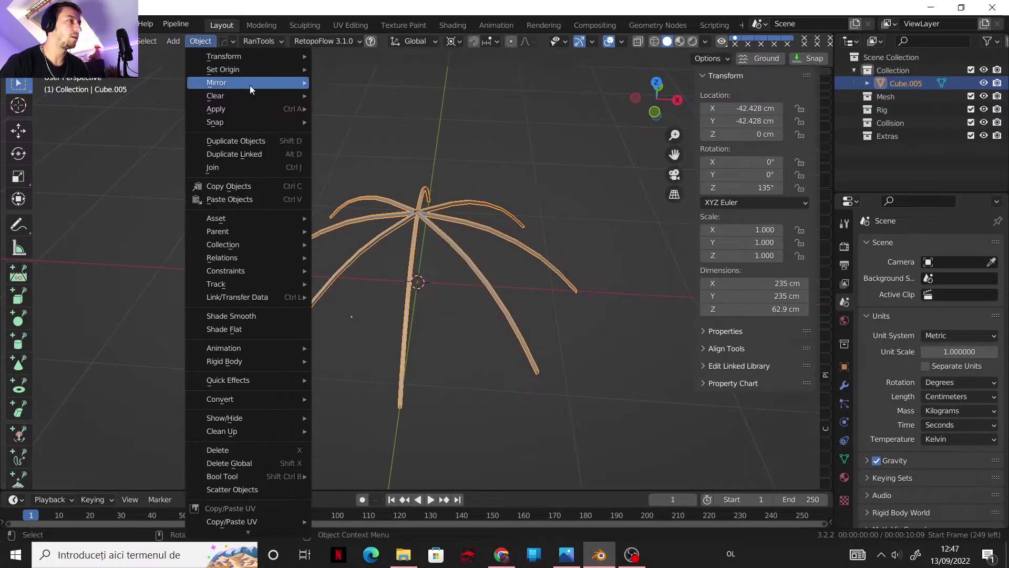
pyautogui.moveTo(275, 71)
pyautogui.click(347, 83)
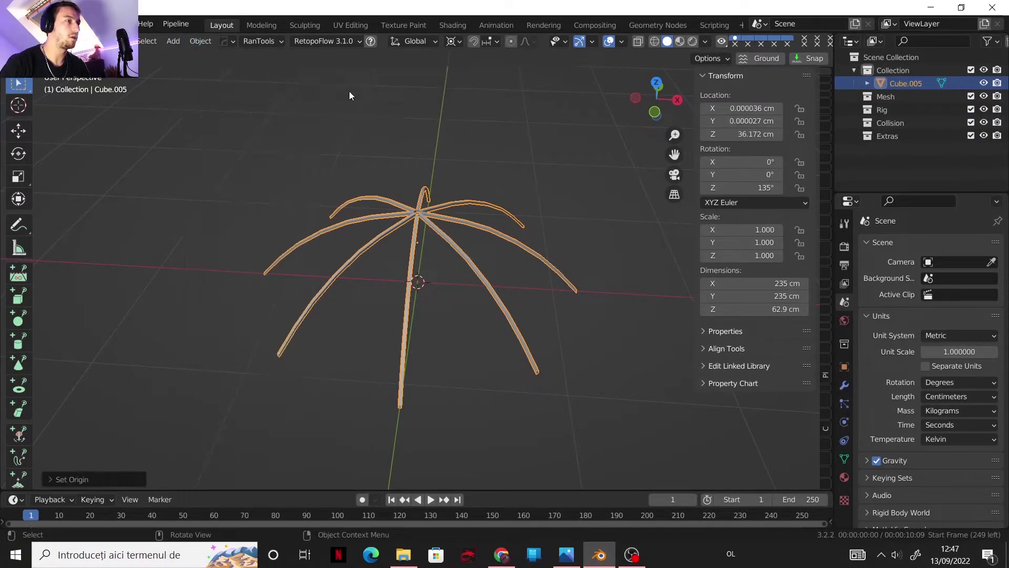
# Set the transform pivot point to Median Point and hide the transform sidebar
pyautogui.moveTo(463, 259); pyautogui.dragTo(406, 203, button='middle')
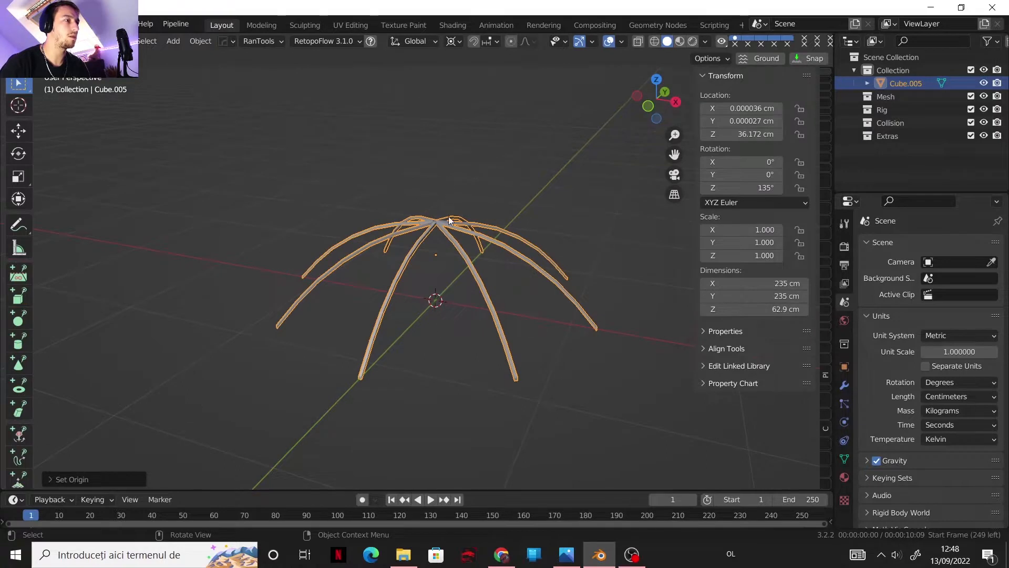
pyautogui.click(458, 43)
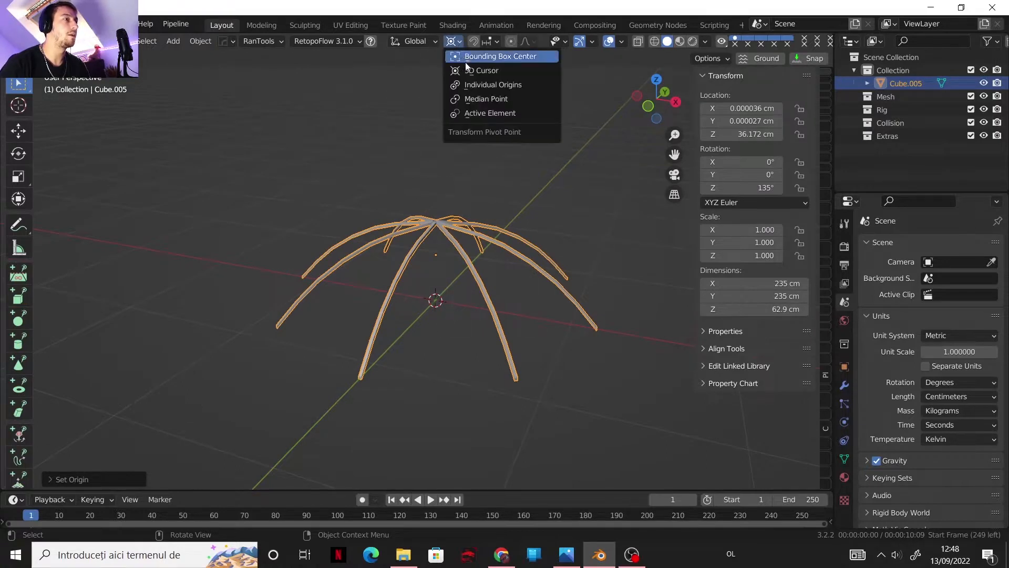
pyautogui.click(486, 100)
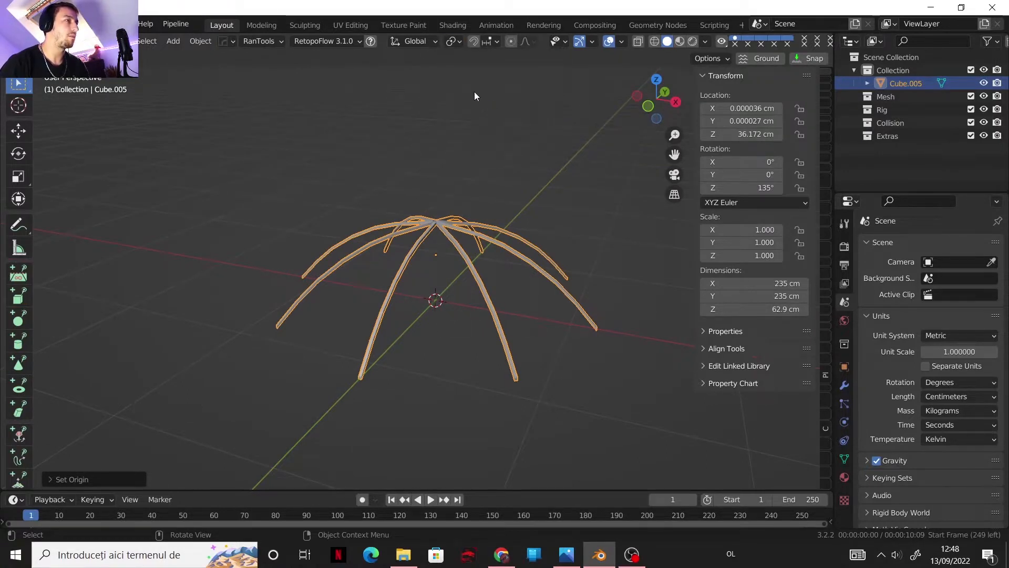
pyautogui.keyDown('shift'); pyautogui.moveTo(454, 235); pyautogui.dragTo(442, 267, button='middle'); pyautogui.keyUp('shift')
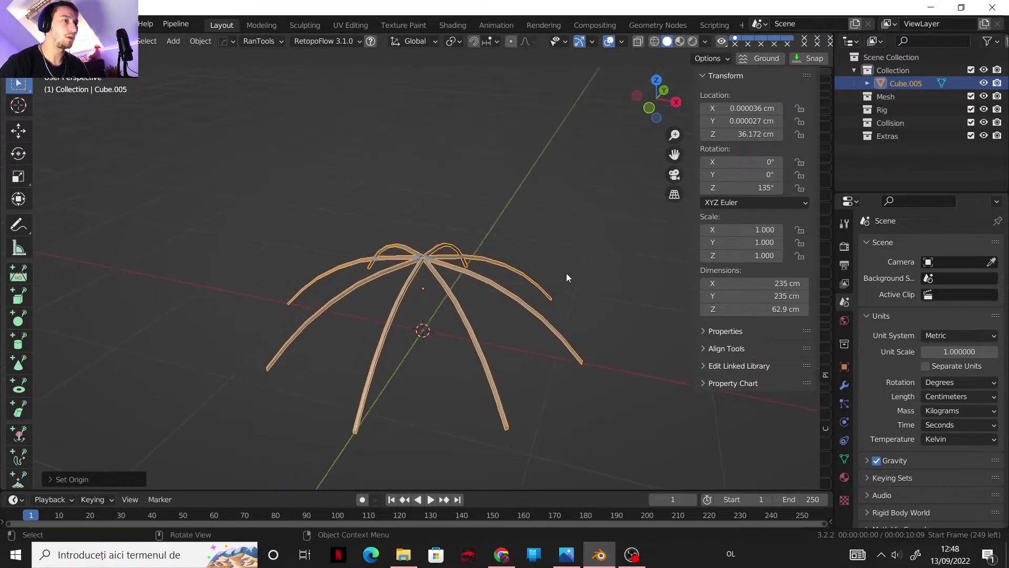
pyautogui.press('n')
# Add a 32-vertex mesh circle at the world origin with its fill type set to Triangle Fan
pyautogui.hotkey('shift', 'a')
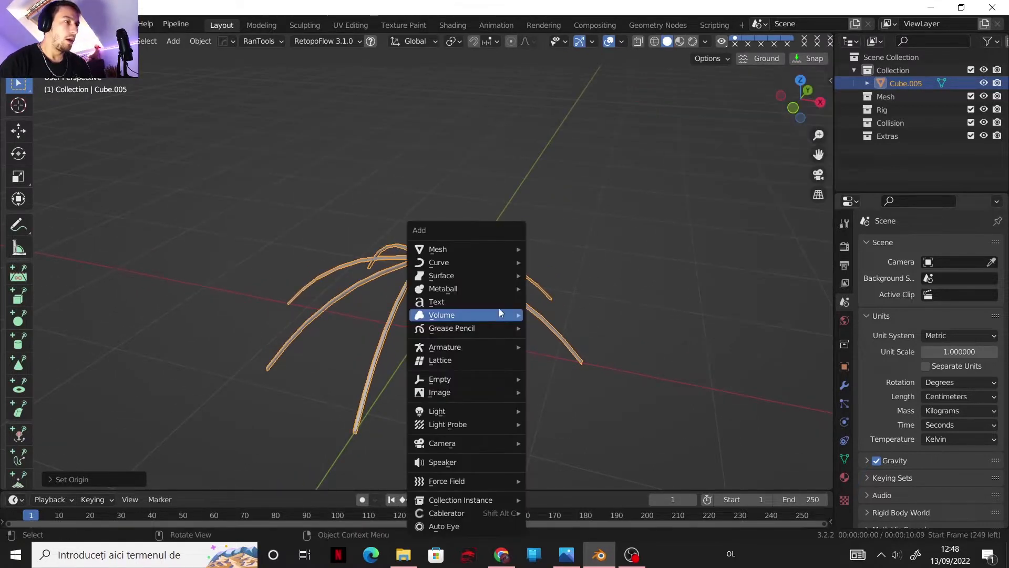
pyautogui.moveTo(489, 251)
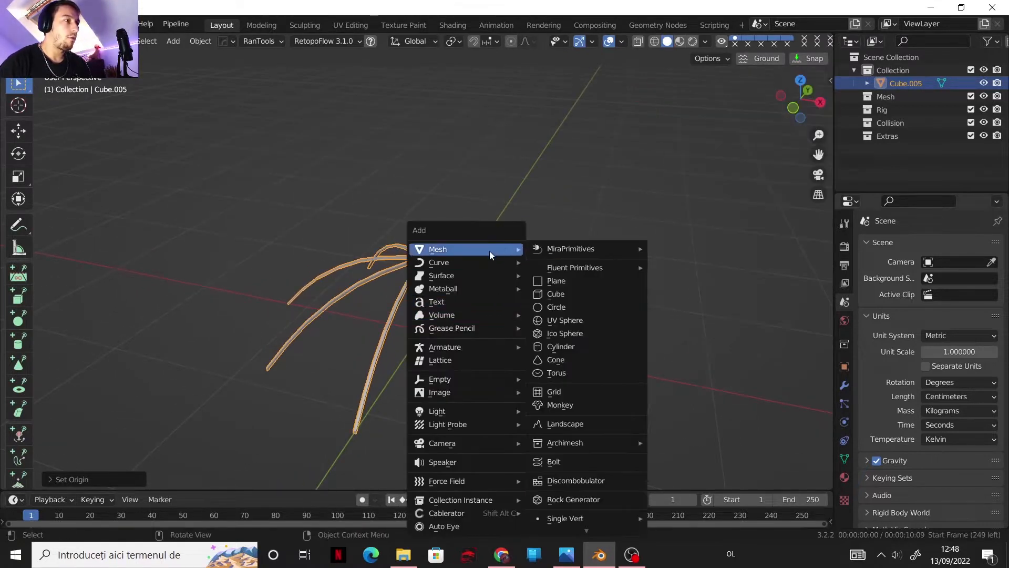
pyautogui.click(575, 312)
pyautogui.click(53, 480)
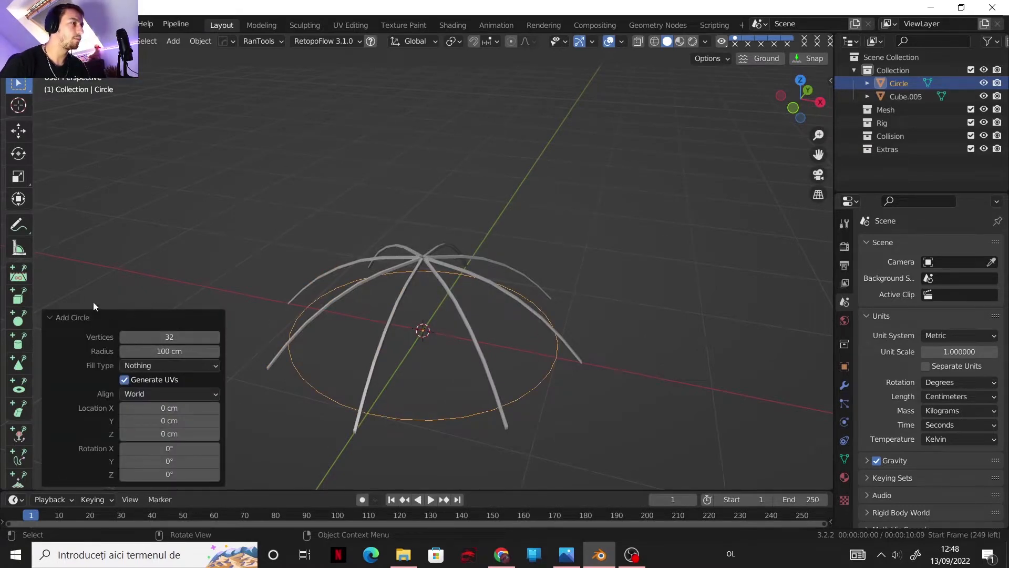
pyautogui.click(157, 367)
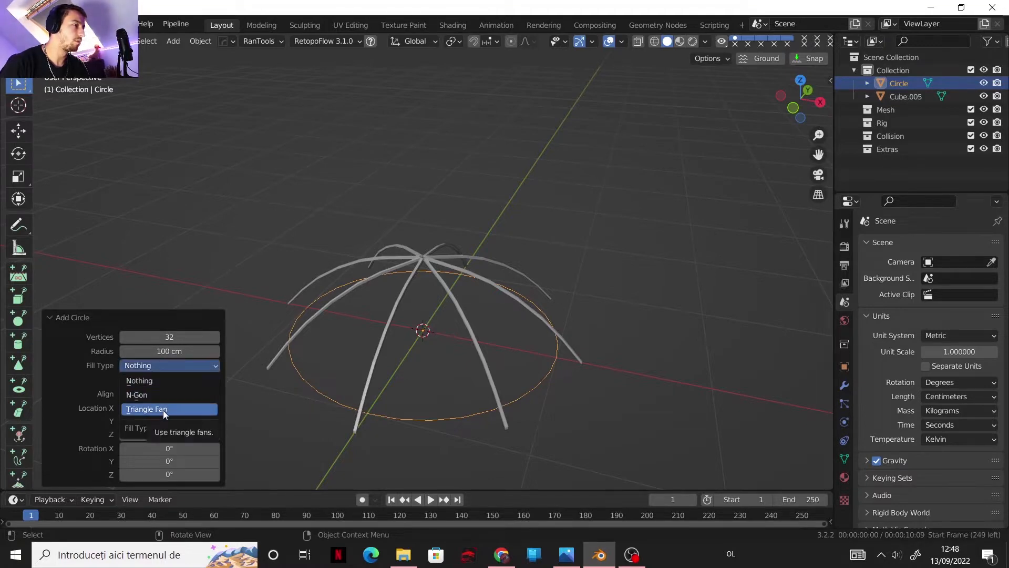
pyautogui.click(163, 411)
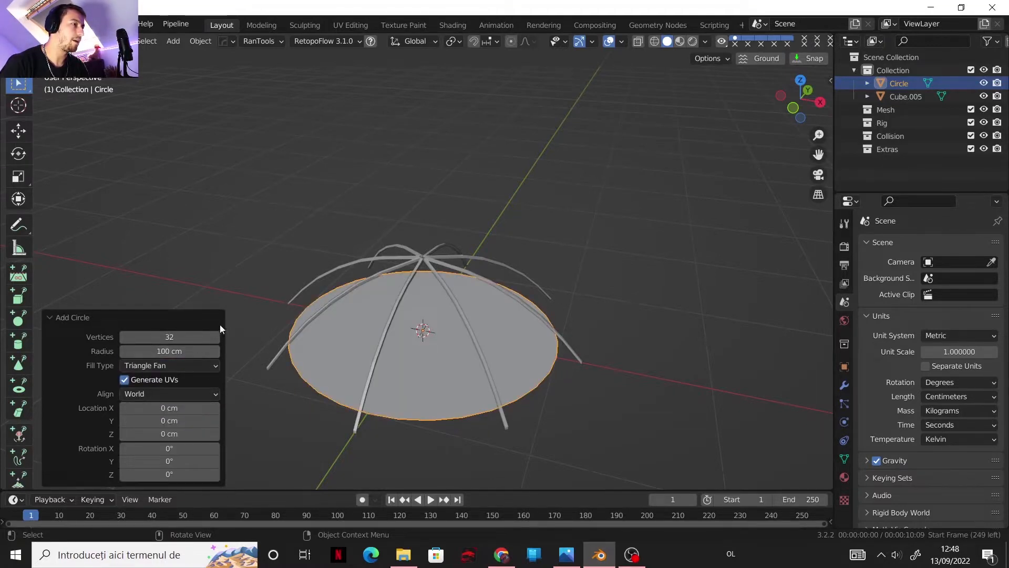
# Check the circle against the ribs from above and set its radius to 120 cm
pyautogui.click(800, 80)
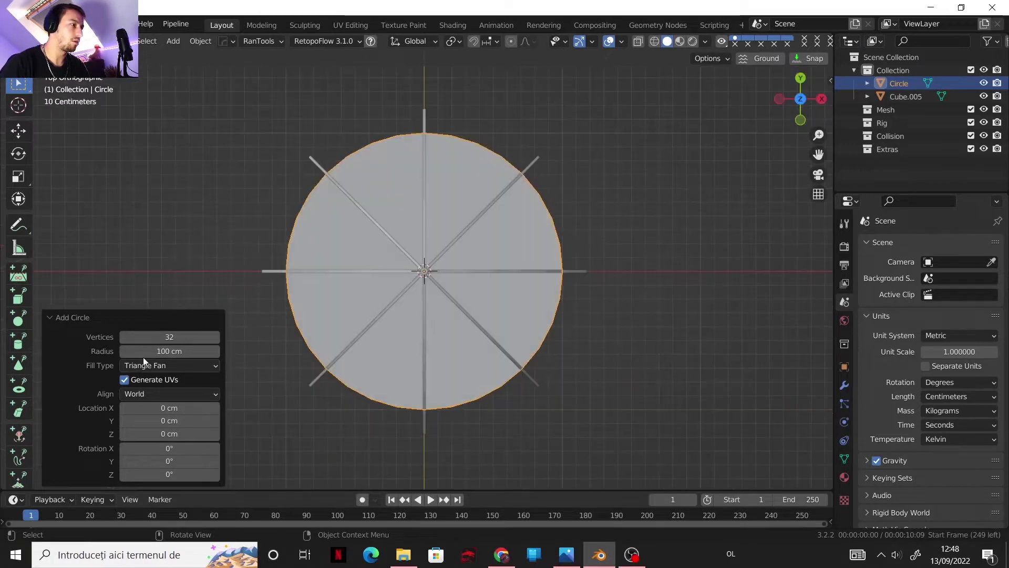
pyautogui.moveTo(150, 352); pyautogui.dragTo(254, 363)
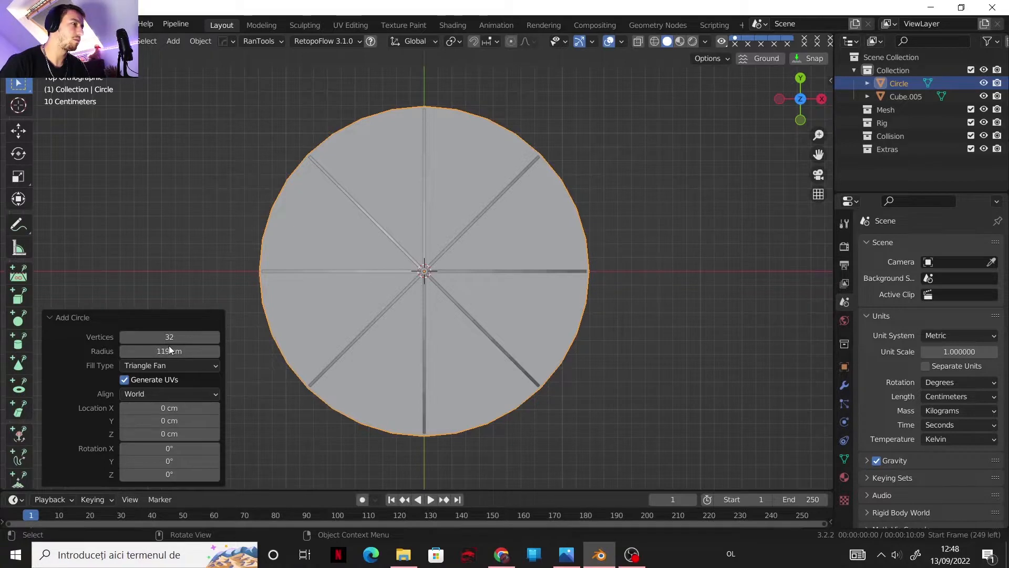
pyautogui.click(215, 351)
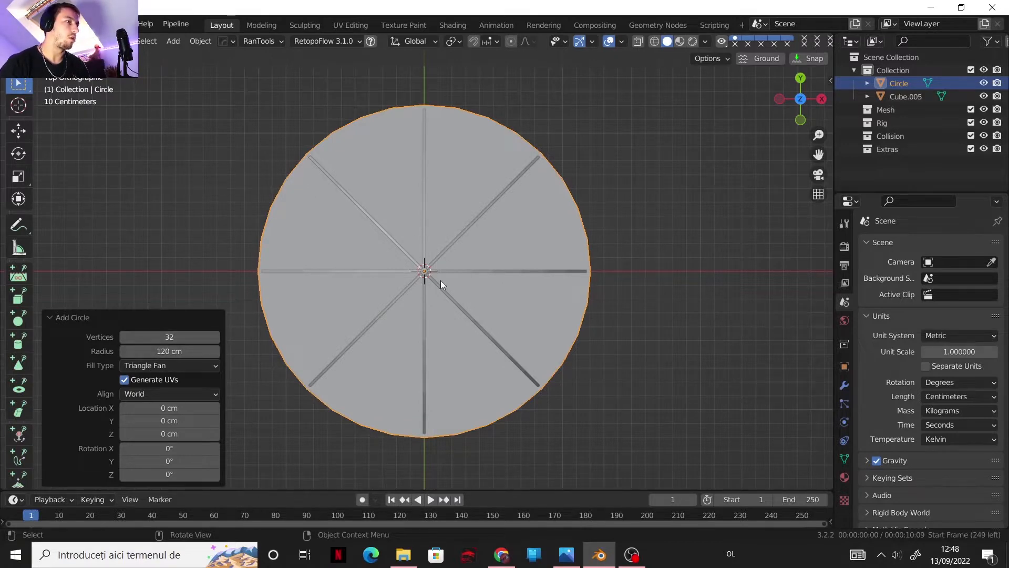
# In Edit Mode, raise the circle's centre vertex about 64 cm along Z to the point where the ribs meet
pyautogui.moveTo(444, 270); pyautogui.dragTo(450, 291, button='middle')
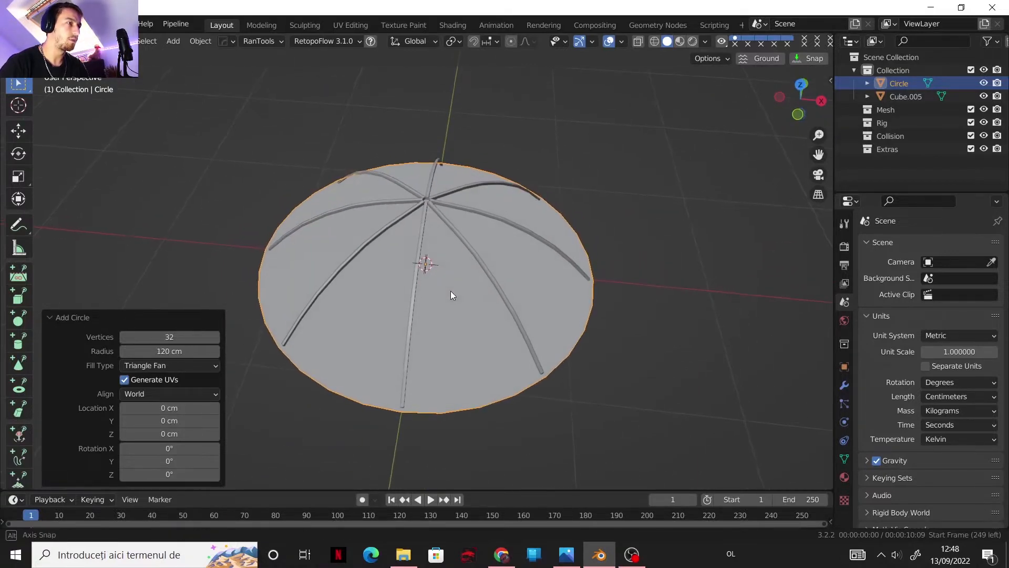
pyautogui.press('Tab')
pyautogui.scroll(1, 436, 265)
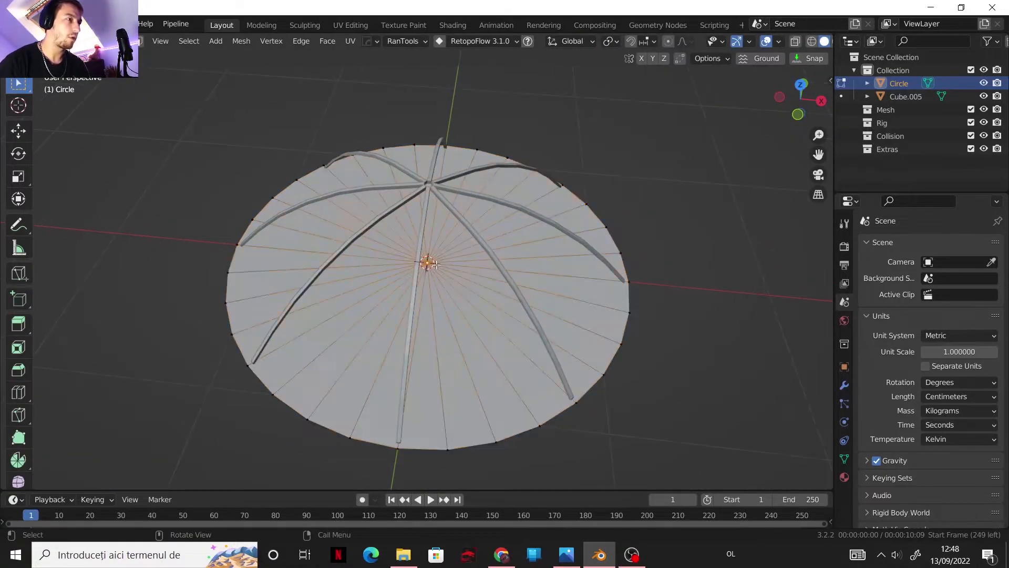
pyautogui.press('g')
pyautogui.press('z')
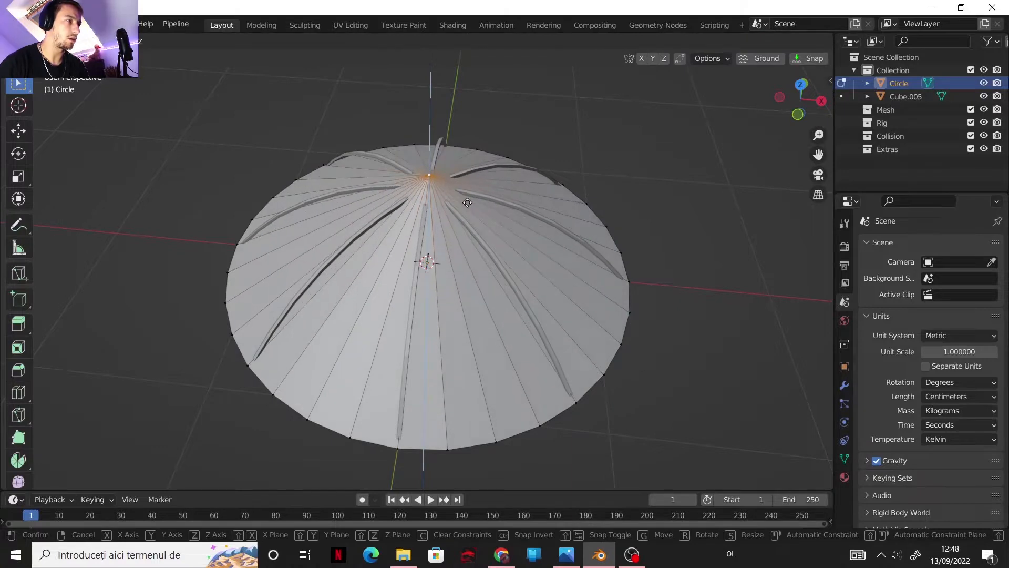
pyautogui.click(468, 258)
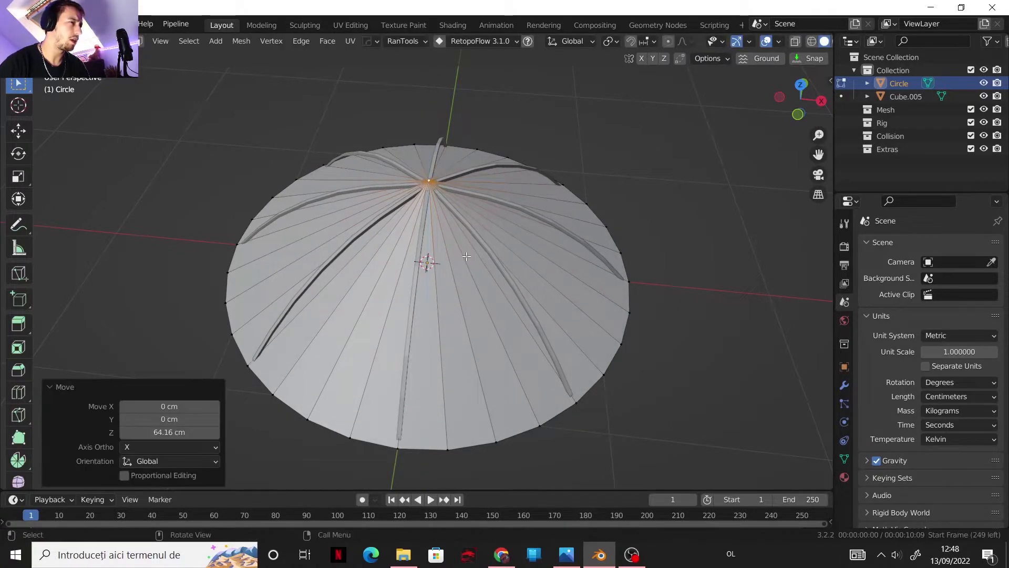
# Select all faces of the cone and inset them with a thickness of about 122.3 cm, leaving a small ring around the peak
pyautogui.keyDown('shift'); pyautogui.moveTo(438, 268); pyautogui.dragTo(436, 284, button='middle'); pyautogui.keyUp('shift')
pyautogui.press('a')
pyautogui.click(456, 215)
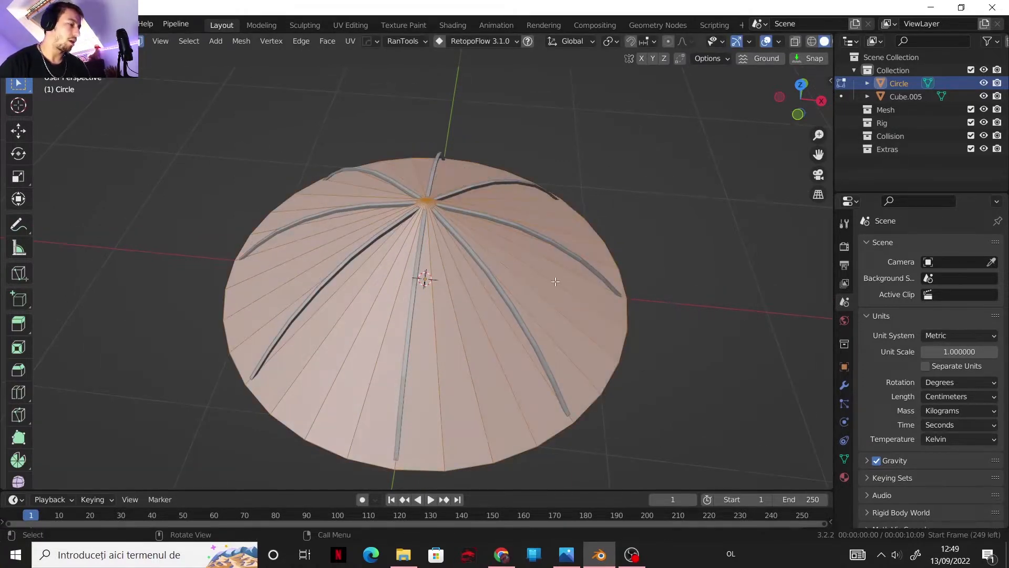
pyautogui.press('i')
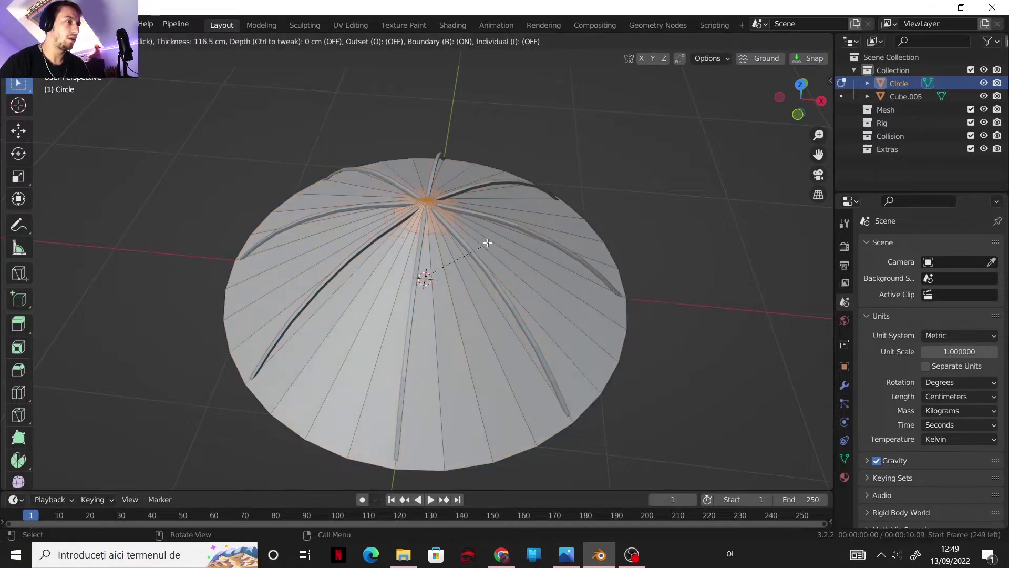
pyautogui.click(418, 280)
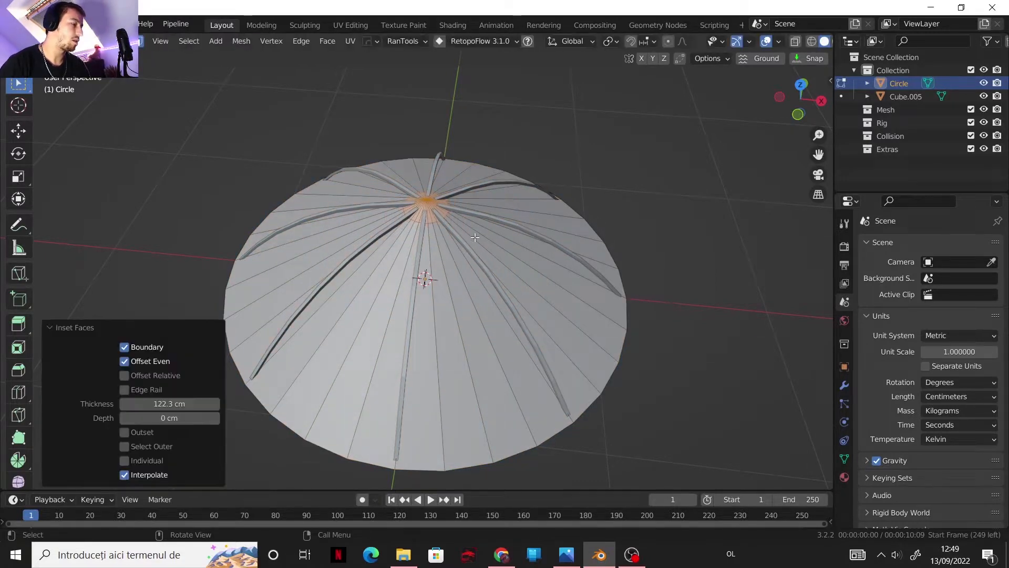
pyautogui.scroll(4, 435, 236)
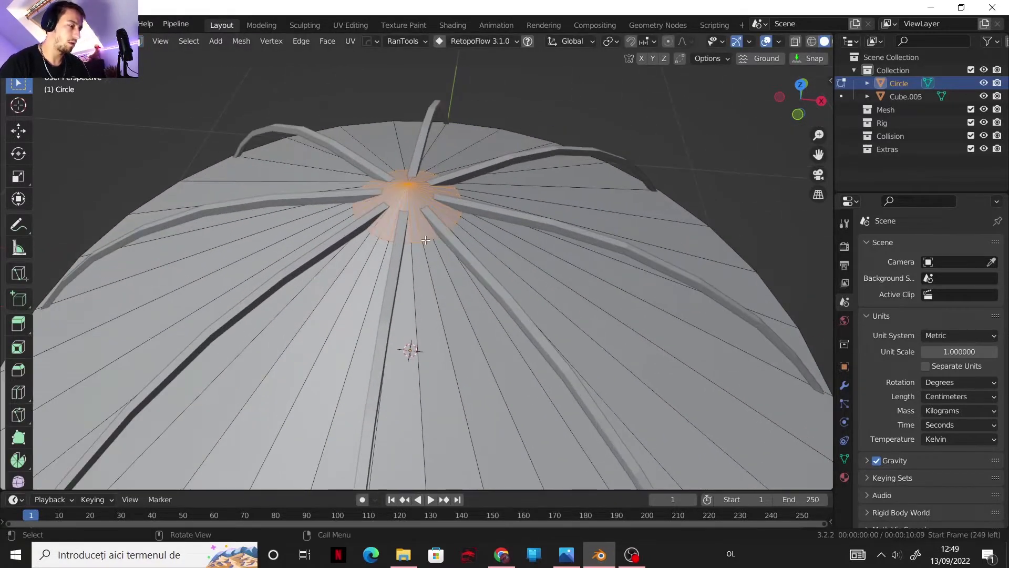
# Select the small inset edge ring around the peak and raise it about 2.3 cm along Z
pyautogui.hotkey('alt', 'a')
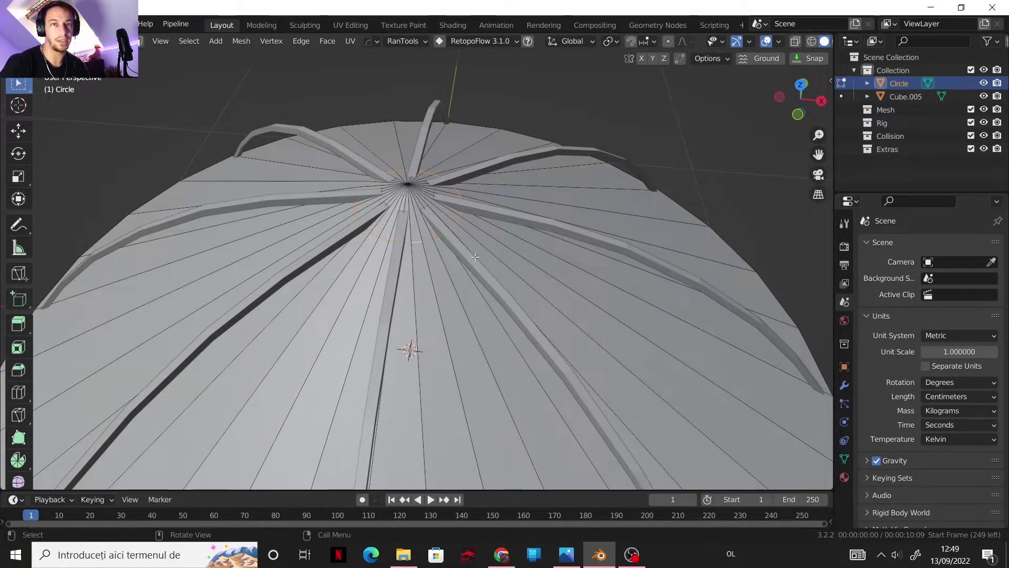
pyautogui.press('g')
pyautogui.press('z')
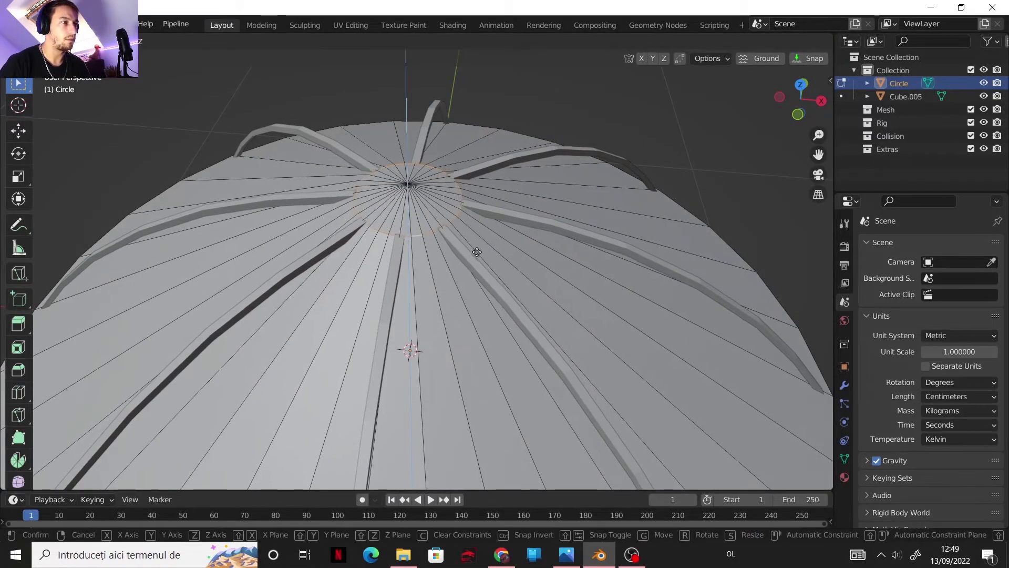
pyautogui.click(476, 240)
# Add five evenly spaced loop cuts around the cone between the peak ring and the outer rim
pyautogui.scroll(-3, 477, 240)
pyautogui.keyDown('shift'); pyautogui.moveTo(430, 383); pyautogui.dragTo(438, 327, button='middle'); pyautogui.keyUp('shift')
pyautogui.hotkey('ctrl', 'r')
pyautogui.scroll(3, 439, 327)
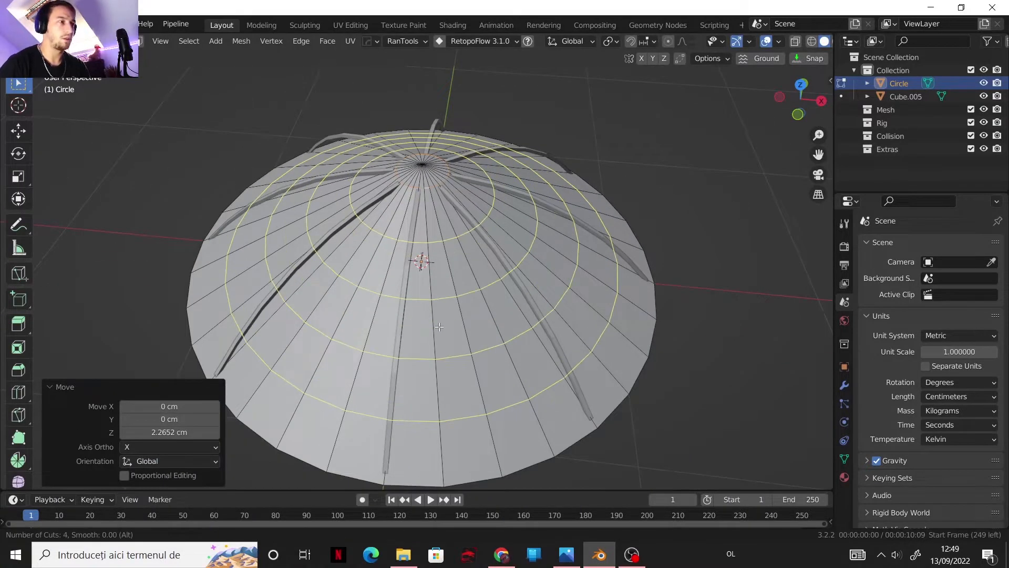
pyautogui.scroll(1, 439, 326)
pyautogui.click(438, 326)
pyautogui.rightClick(439, 327)
# From the front view, raise the two uppermost new edge loops along Z to match the curve of the ribs
pyautogui.moveTo(800, 105); pyautogui.dragTo(800, 115)
pyautogui.click(798, 113)
pyautogui.scroll(4, 507, 158)
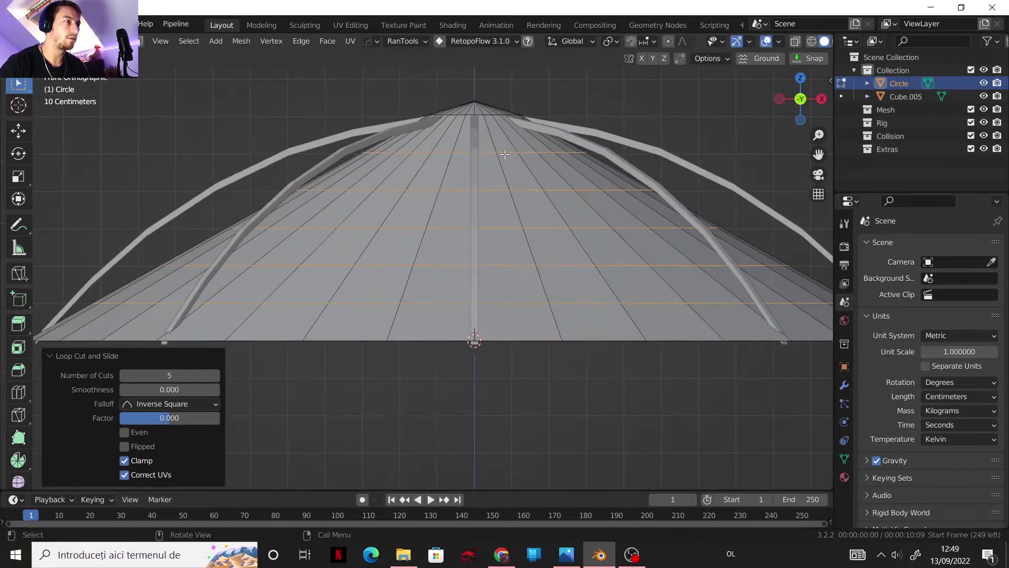
pyautogui.hotkey('ctrl', 'r')
pyautogui.keyDown('shift'); pyautogui.moveTo(524, 204); pyautogui.dragTo(494, 250, button='middle'); pyautogui.keyUp('shift')
pyautogui.press('g')
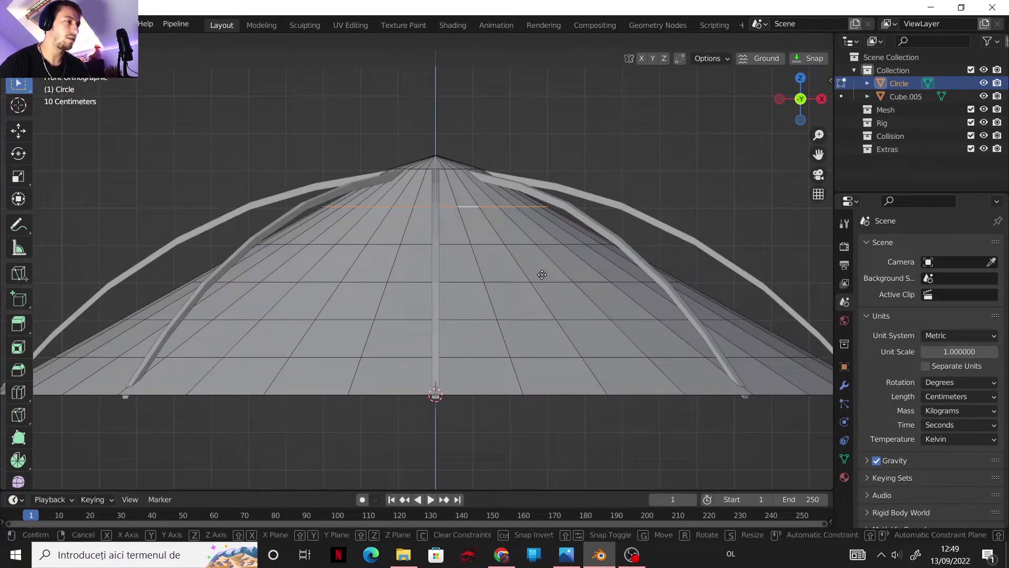
pyautogui.click(535, 179)
pyautogui.press('g')
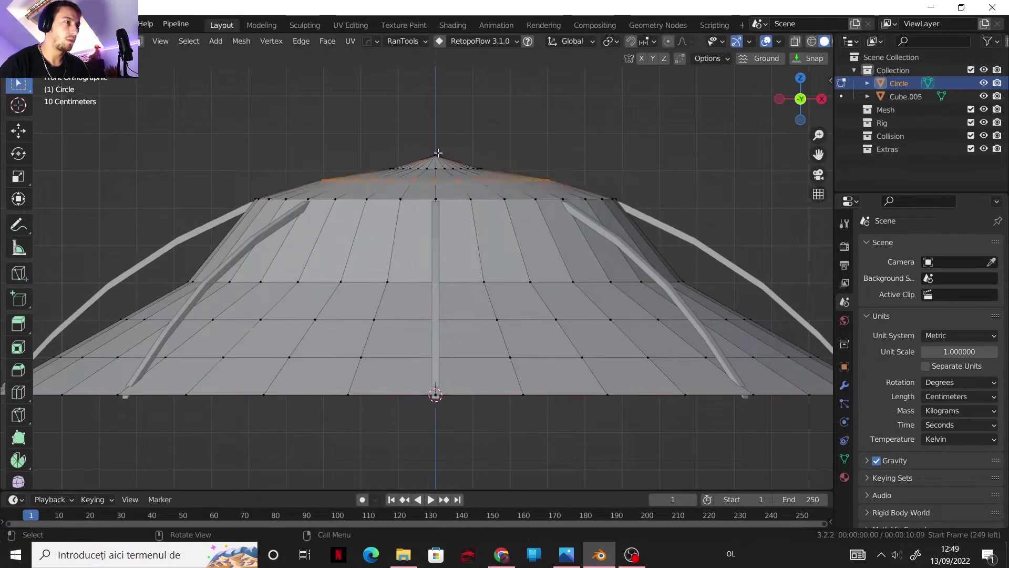
# Lower the canopy's centre vertex along Z to flatten the pointed peak into the dome
pyautogui.click(440, 157)
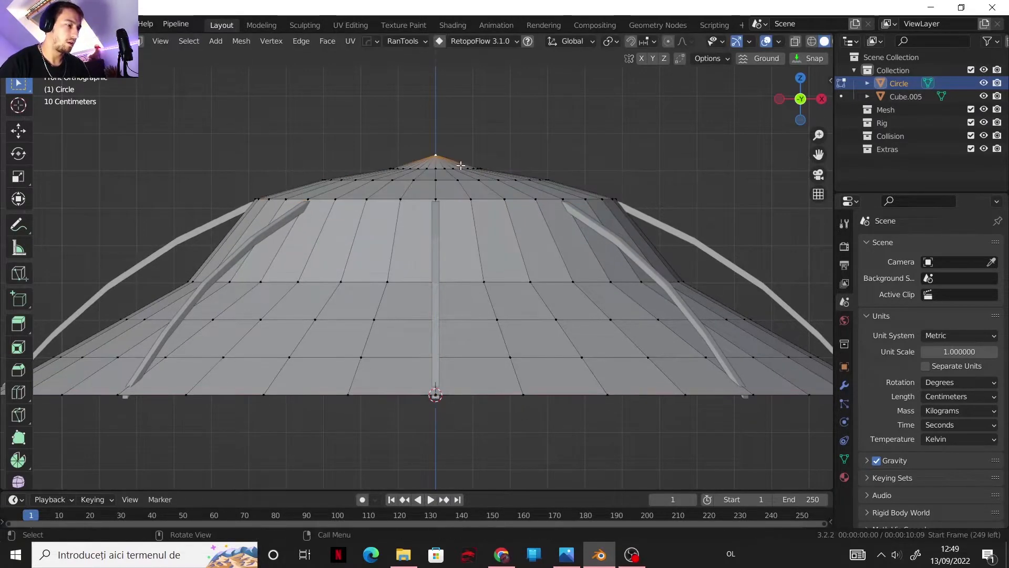
pyautogui.press('g')
pyautogui.press('z')
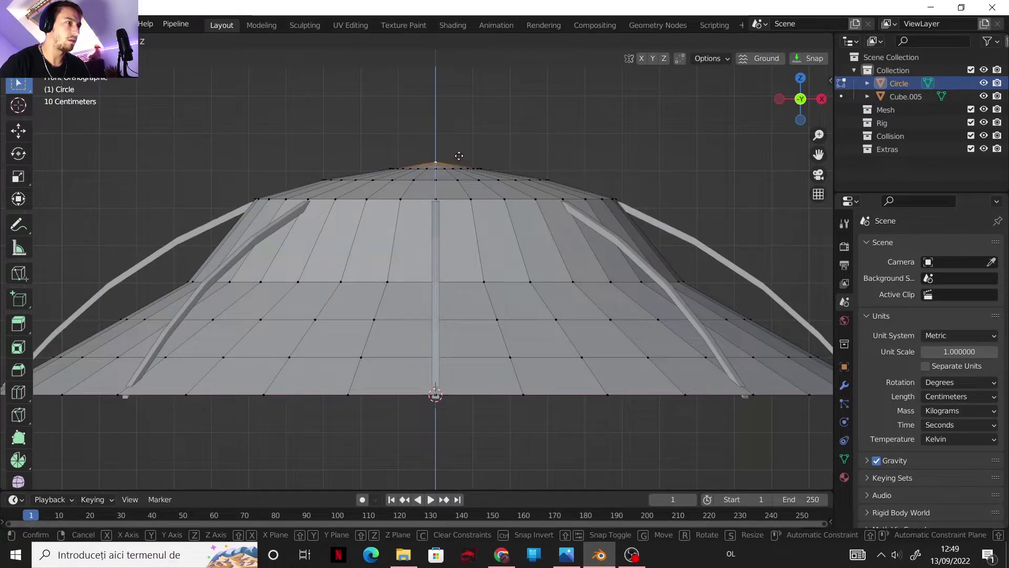
pyautogui.click(458, 174)
# Raise the three remaining lower edge loops along Z so the canopy follows the ribs down to the rim
pyautogui.keyDown('alt'); pyautogui.click(488, 281); pyautogui.keyUp('alt')
pyautogui.press('g')
pyautogui.press('z')
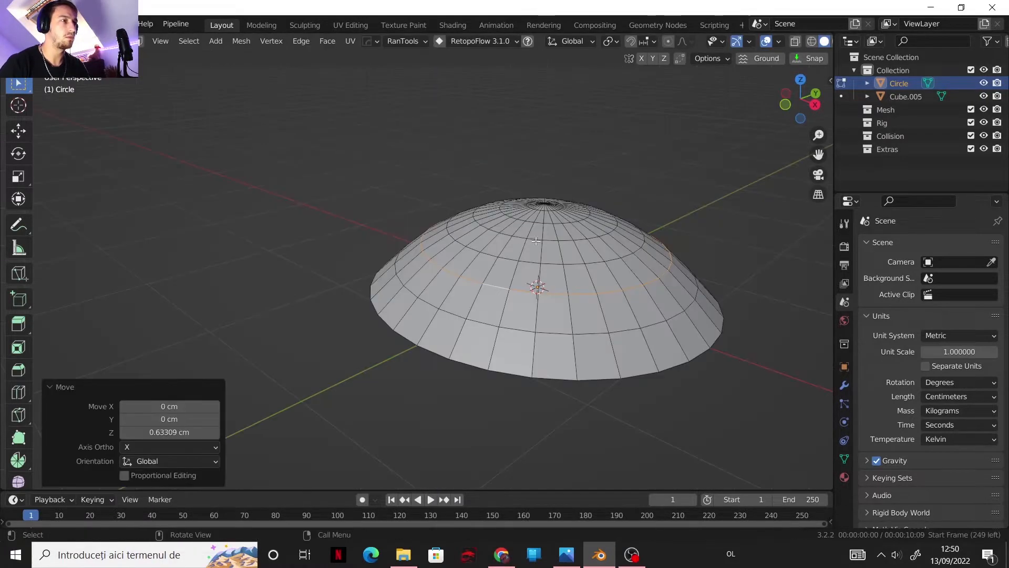
# Select every other rib-to-rib section of the canopy's rim edges and extrude them about 15 cm downward along Z
pyautogui.moveTo(453, 278); pyautogui.dragTo(586, 408, button='middle')
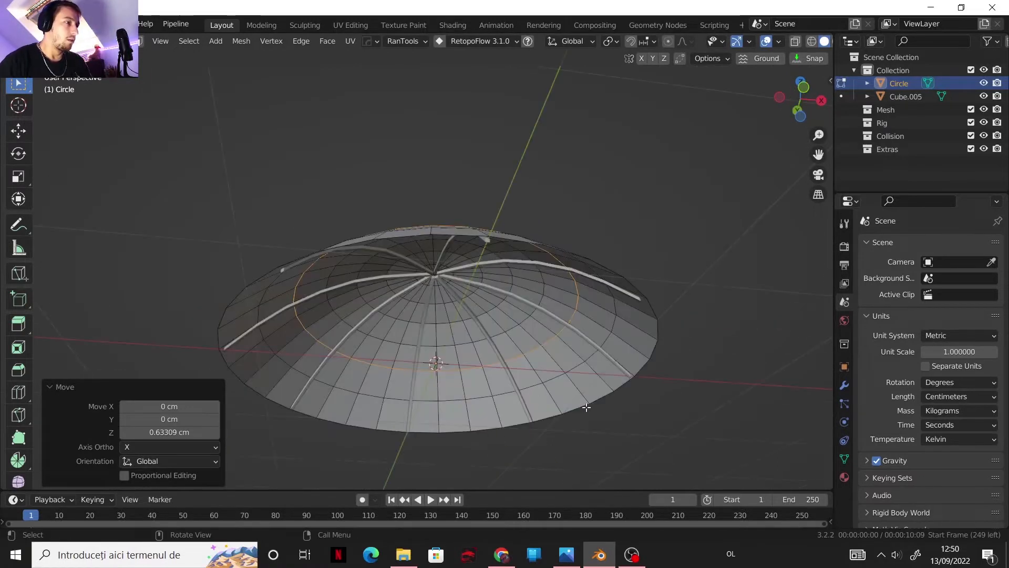
pyautogui.click(547, 418)
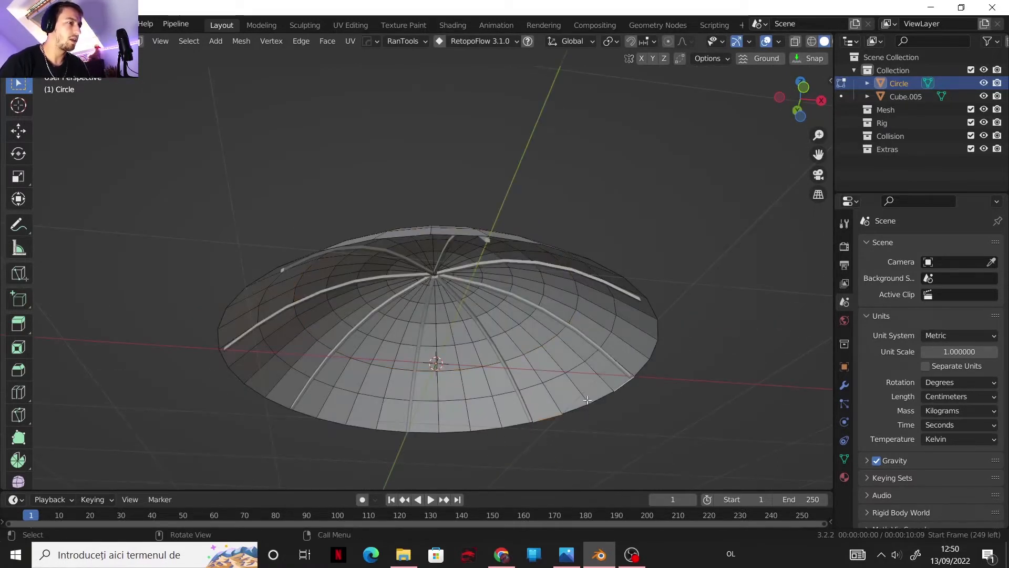
pyautogui.keyDown('ctrl'); pyautogui.click(614, 388); pyautogui.keyUp('ctrl')
pyautogui.moveTo(614, 387); pyautogui.dragTo(382, 380, button='middle')
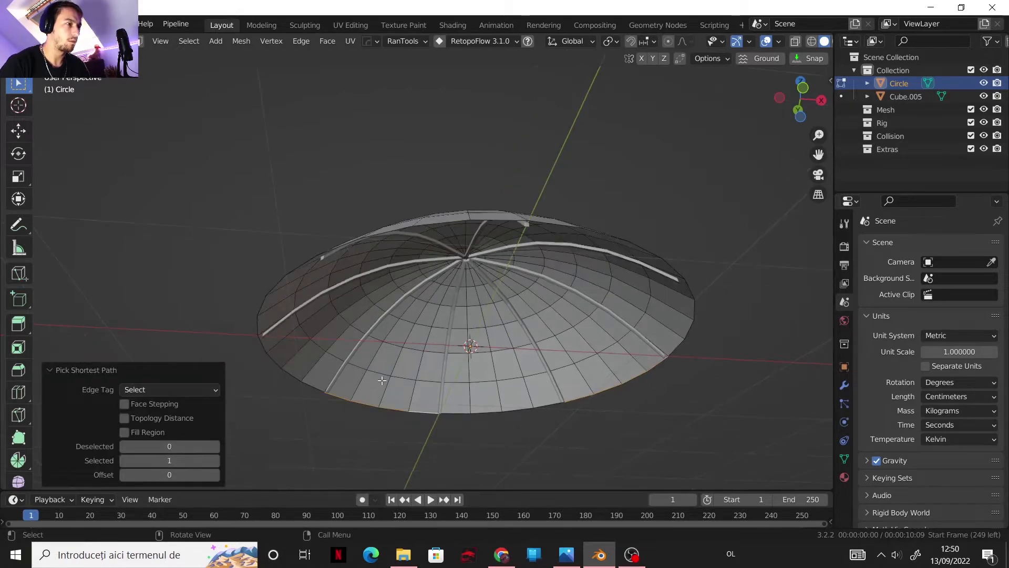
pyautogui.keyDown('shift'); pyautogui.click(258, 326); pyautogui.keyUp('shift')
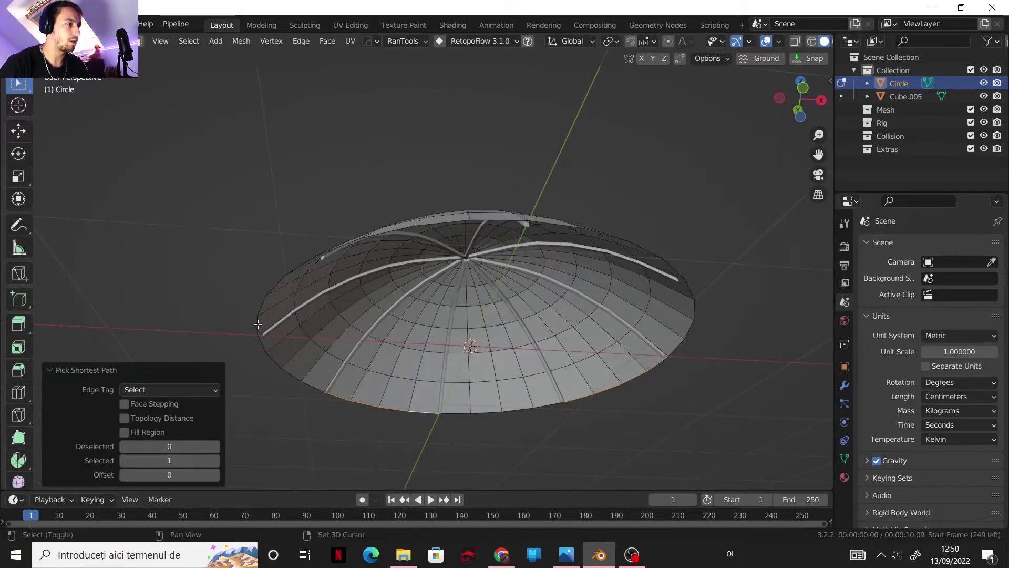
pyautogui.keyDown('ctrl'); pyautogui.click(300, 265); pyautogui.keyUp('ctrl')
pyautogui.moveTo(298, 266); pyautogui.dragTo(262, 254, button='middle')
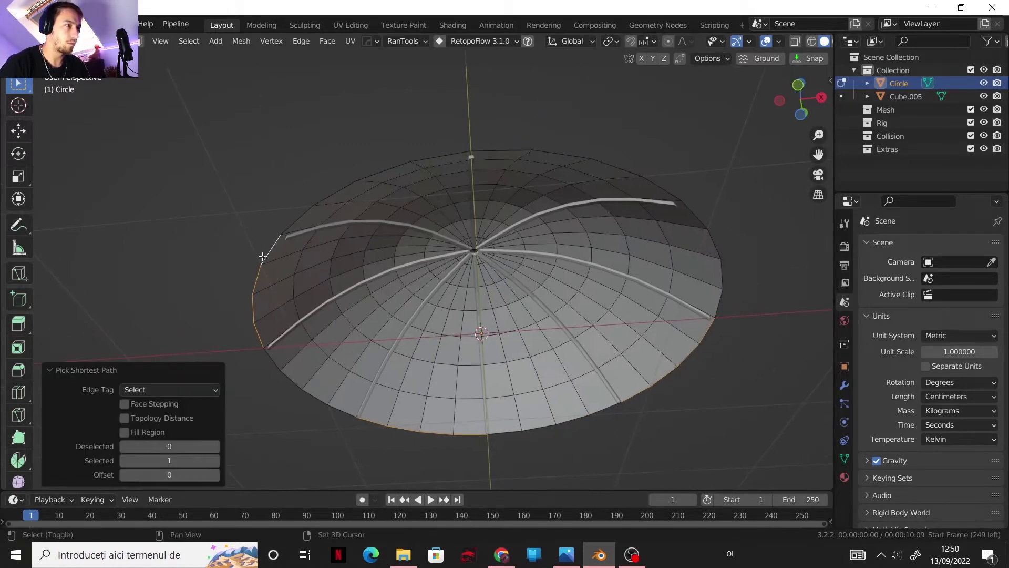
pyautogui.keyDown('shift'); pyautogui.click(489, 151); pyautogui.keyUp('shift')
pyautogui.keyDown('ctrl'); pyautogui.click(654, 182); pyautogui.keyUp('ctrl')
pyautogui.moveTo(607, 263); pyautogui.dragTo(578, 334, button='middle')
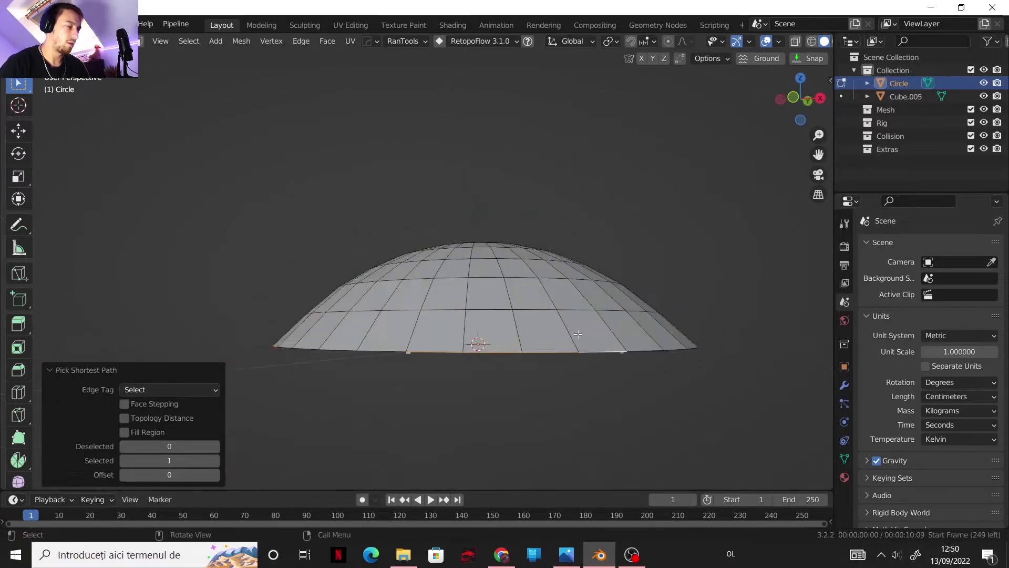
pyautogui.press('e')
pyautogui.press('z')
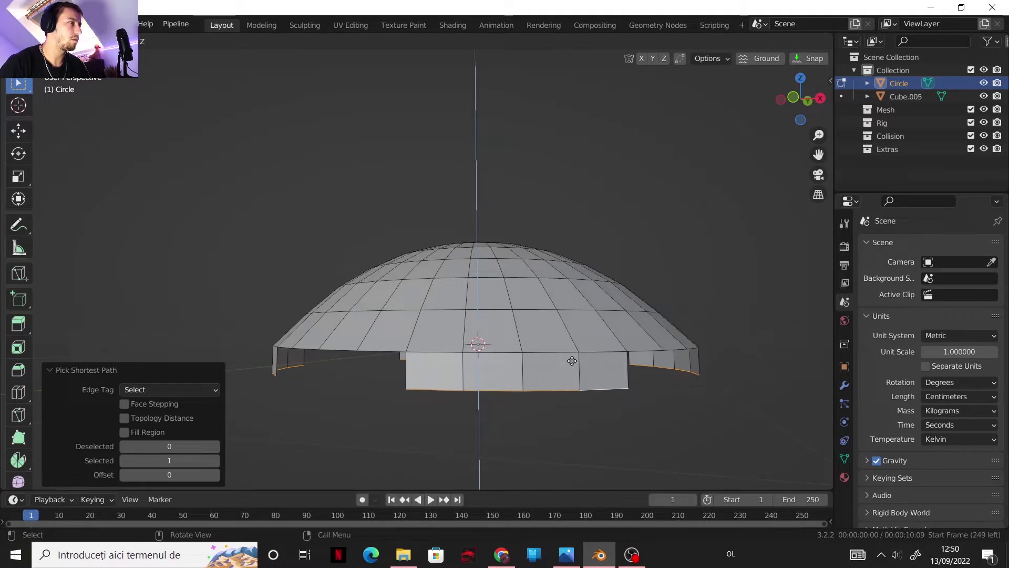
pyautogui.click(572, 360)
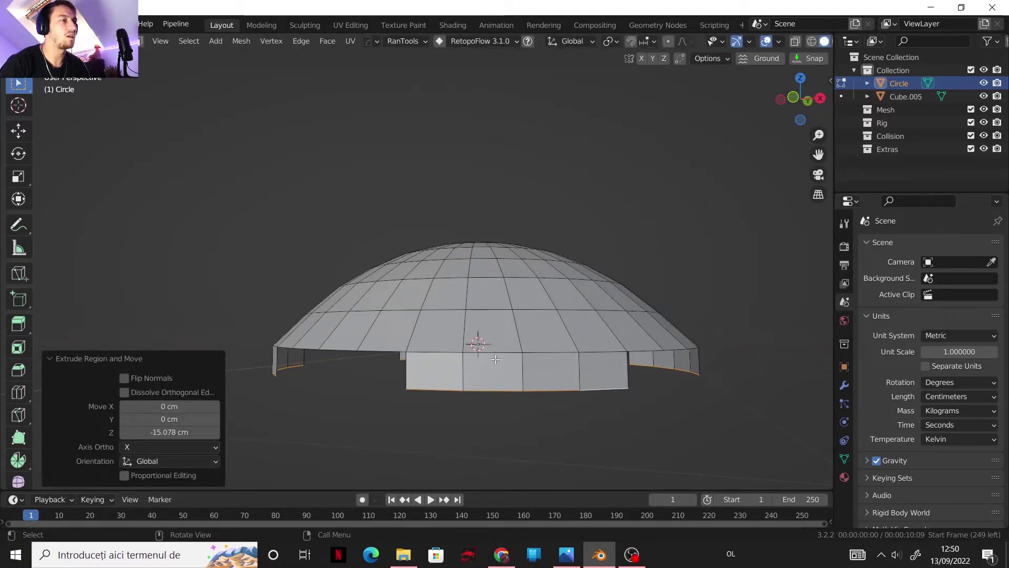
# Select the lower corner vertex on the same side of each of the four flaps and rotate them 7.25° about Z
pyautogui.moveTo(506, 386); pyautogui.dragTo(704, 387, button='middle')
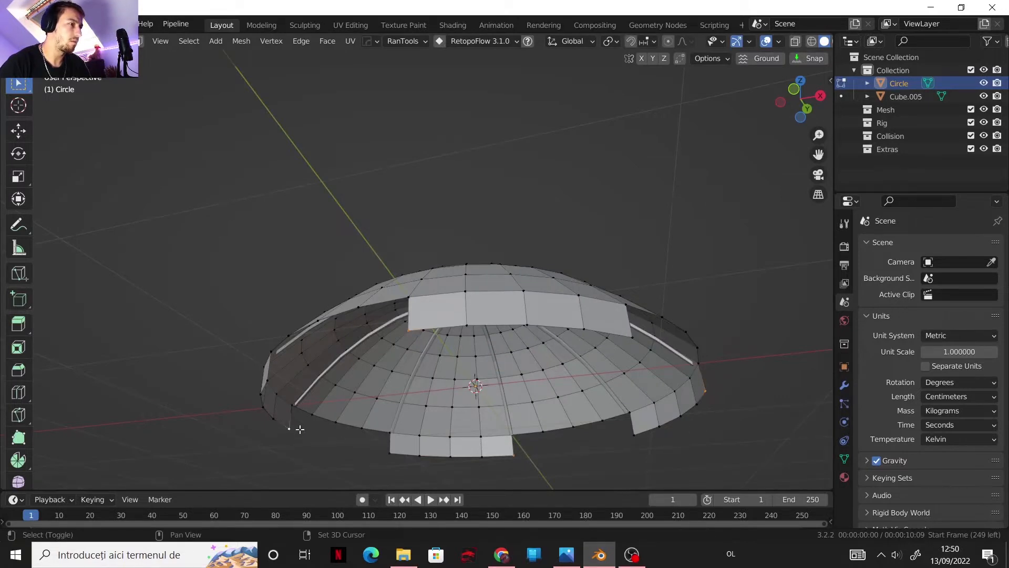
pyautogui.press('g')
pyautogui.press('z')
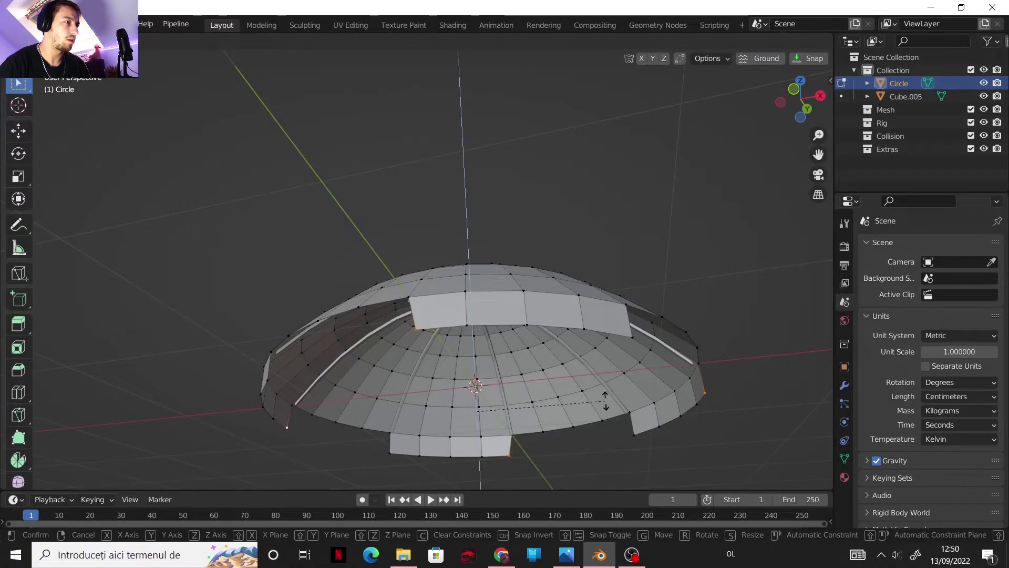
pyautogui.click(362, 437)
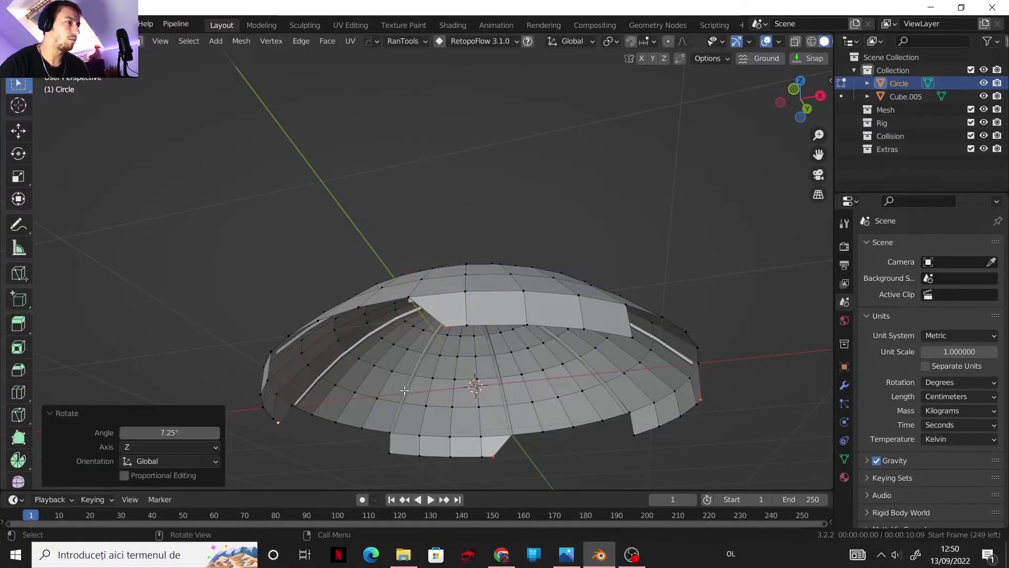
# Select the opposite lower corner vertices of the four flaps and rotate them -7.65° about Z
pyautogui.click(631, 337)
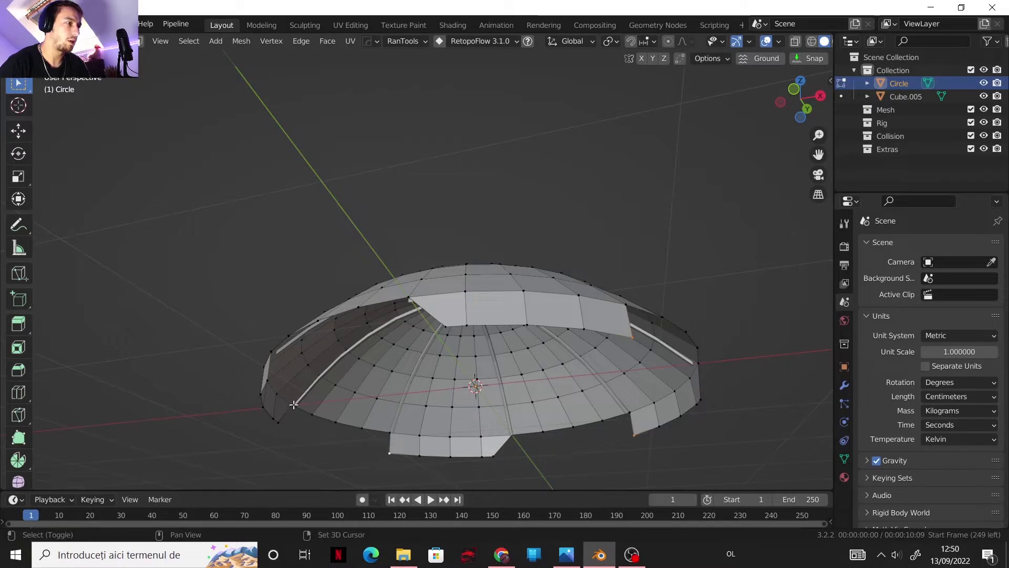
pyautogui.press('r')
pyautogui.click(476, 459)
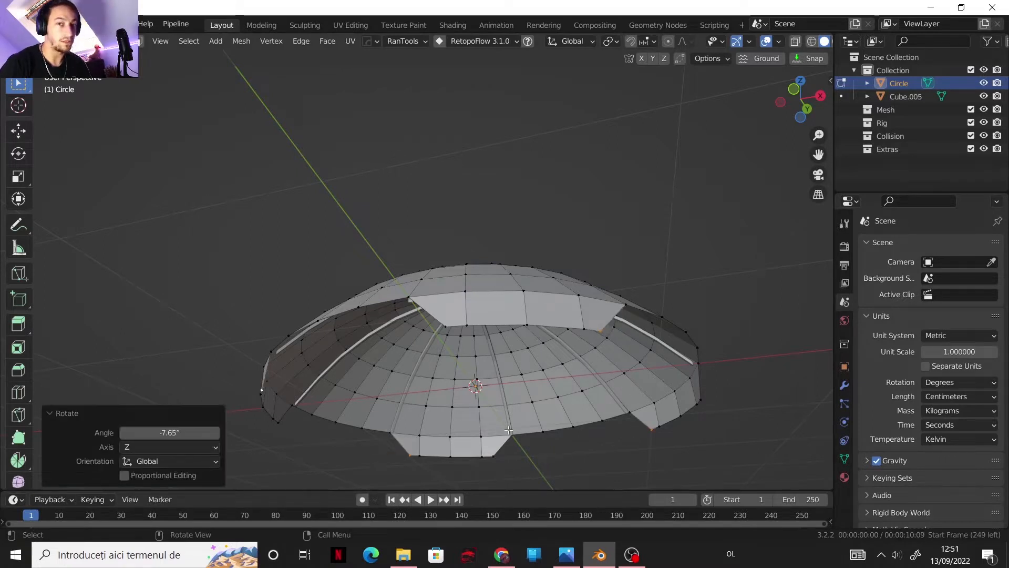
# Select the four remaining rim sections between the flaps and extrude them downward along Z to match the existing flaps
pyautogui.moveTo(524, 413); pyautogui.dragTo(338, 372, button='middle')
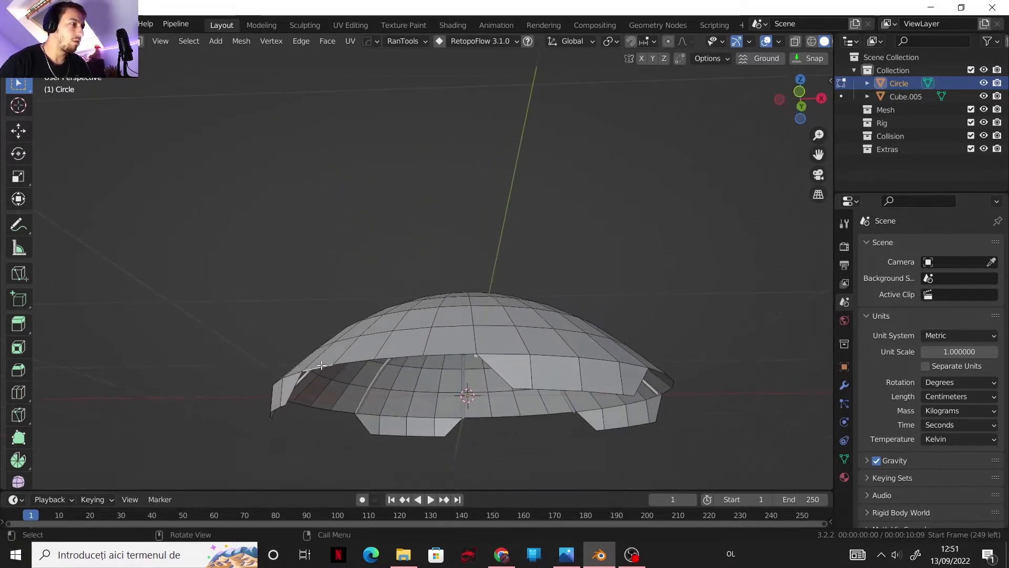
pyautogui.keyDown('ctrl'); pyautogui.click(447, 357); pyautogui.keyUp('ctrl')
pyautogui.moveTo(447, 357); pyautogui.dragTo(398, 337, button='middle')
pyautogui.keyDown('shift'); pyautogui.click(665, 304); pyautogui.keyUp('shift')
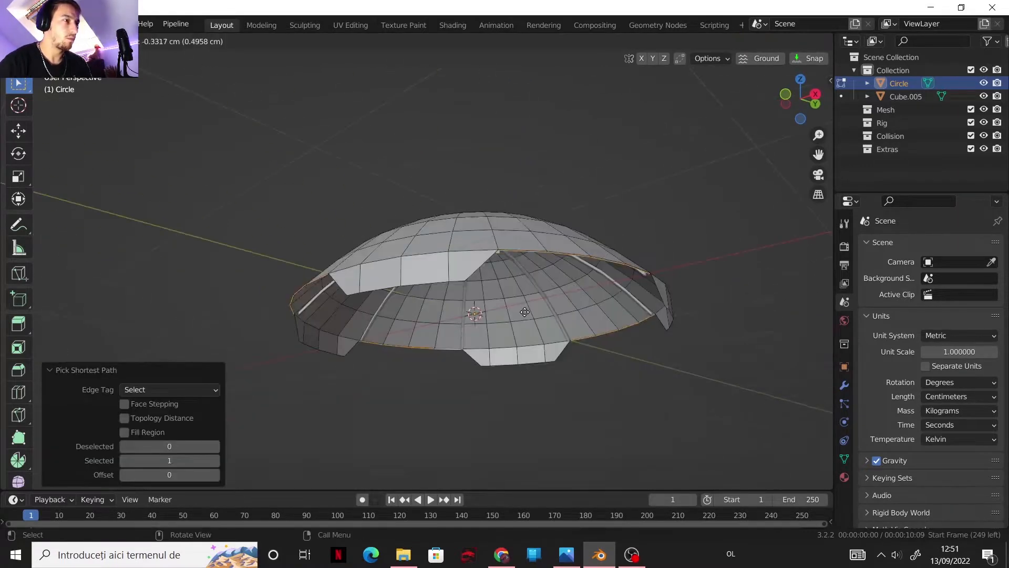
pyautogui.press('z')
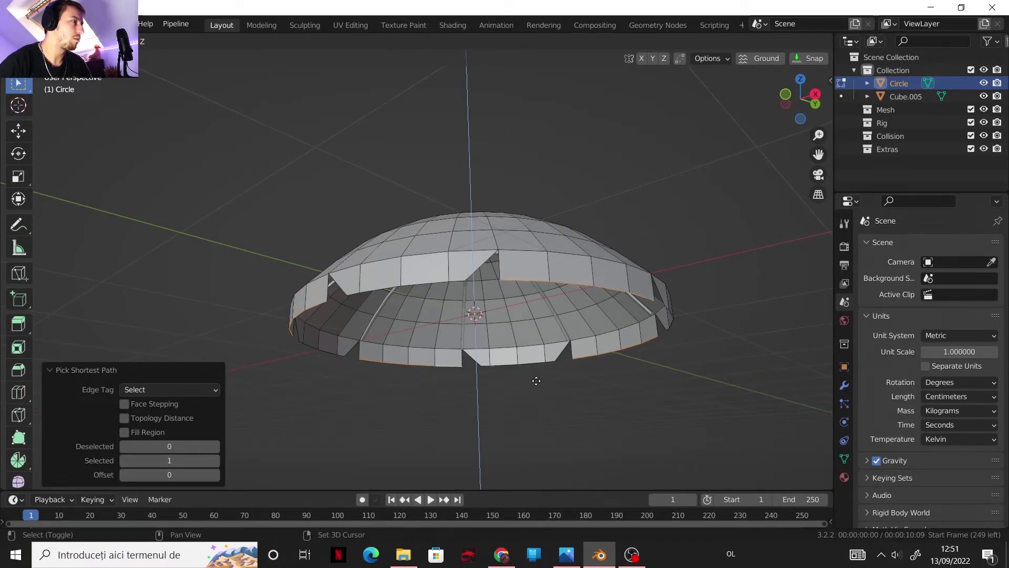
pyautogui.click(536, 380)
# Select one lower corner vertex on each of the four new flaps and rotate them 7.47° about Z
pyautogui.press('1')
pyautogui.moveTo(548, 351); pyautogui.dragTo(513, 254, button='middle')
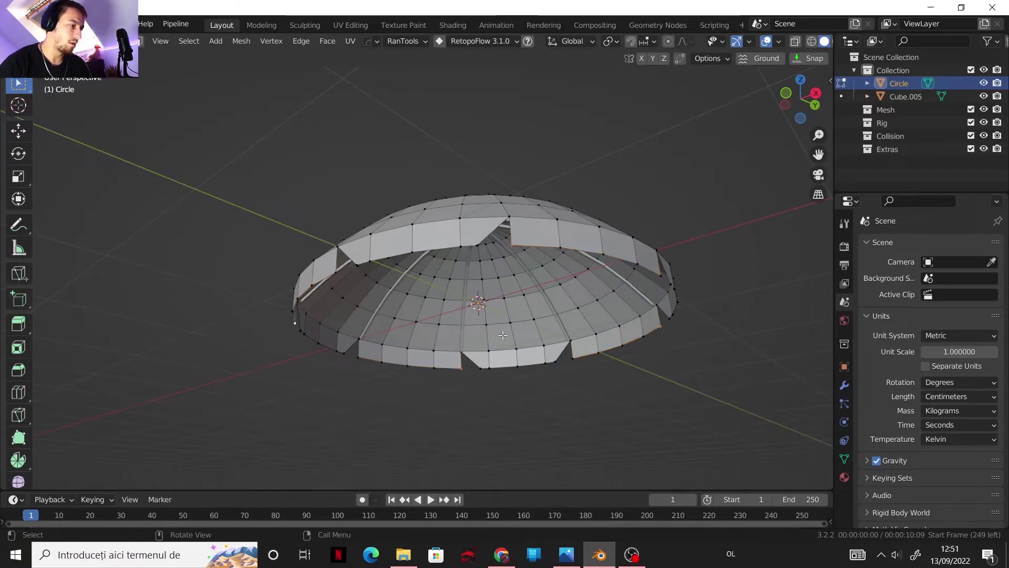
pyautogui.press('s')
pyautogui.press('z')
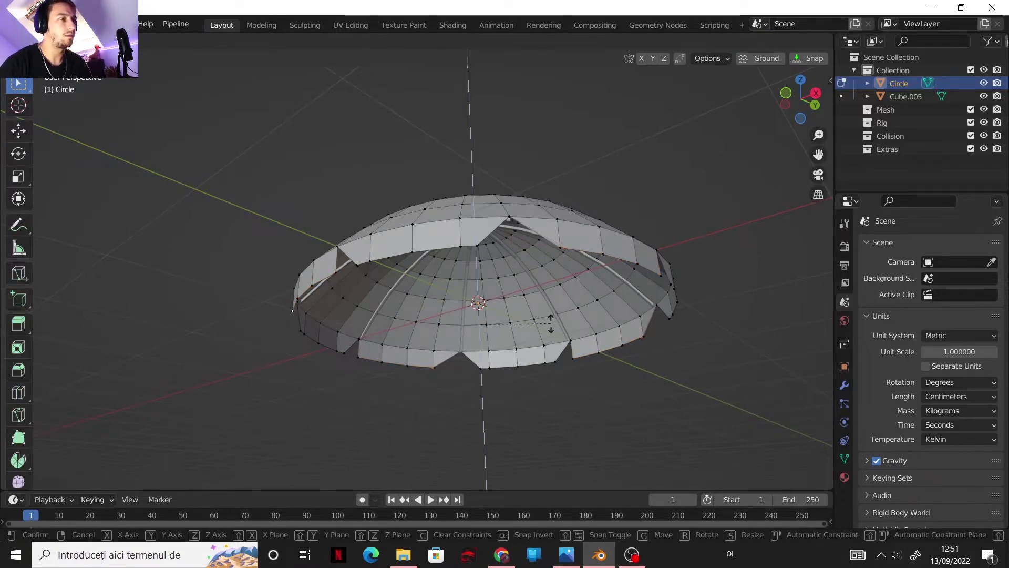
pyautogui.click(445, 246)
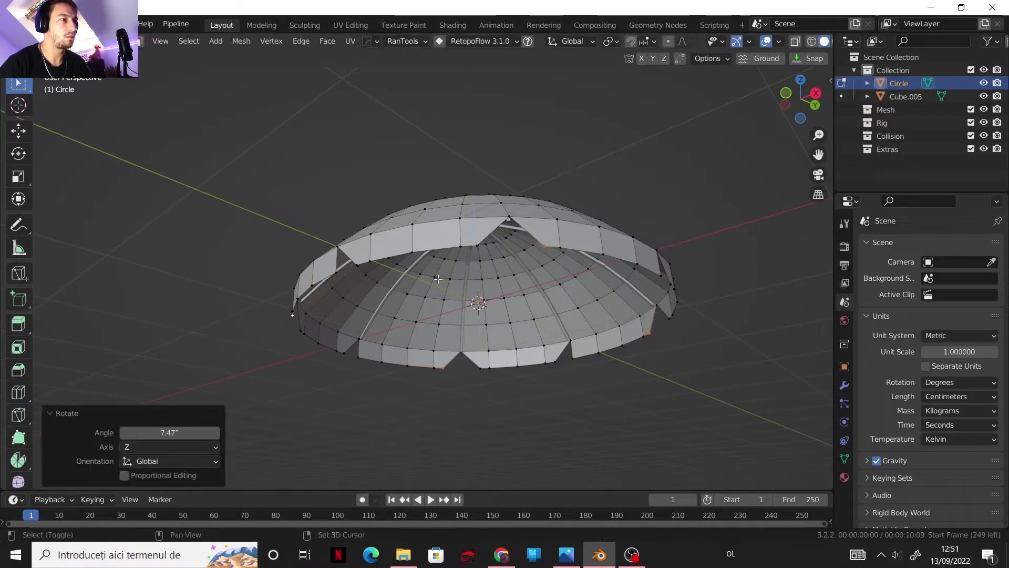
# Select the other lower corner vertex of each new flap and rotate them -7.81° about Z
pyautogui.moveTo(555, 359); pyautogui.dragTo(507, 365, button='middle')
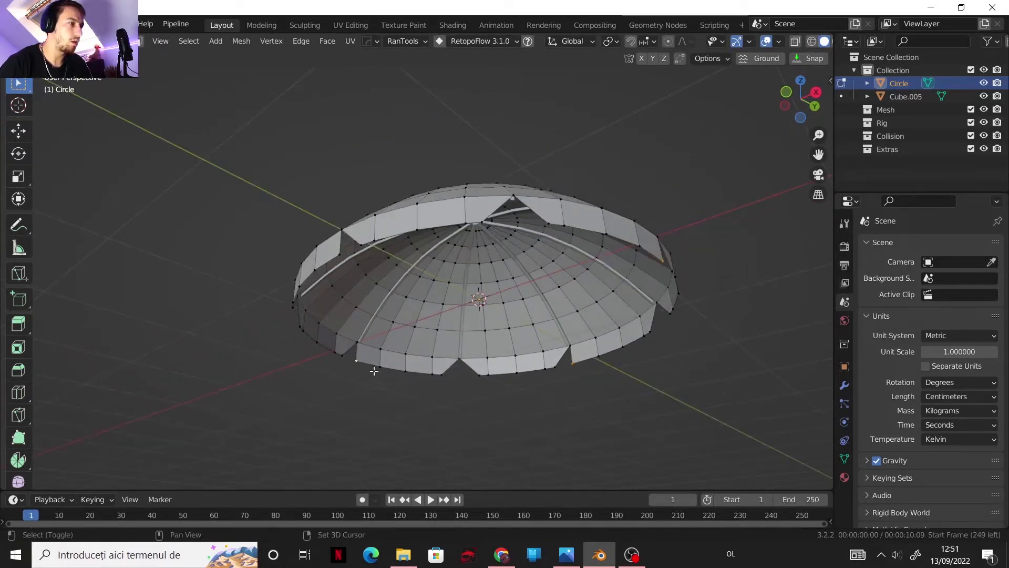
pyautogui.moveTo(374, 371); pyautogui.dragTo(327, 358, button='middle')
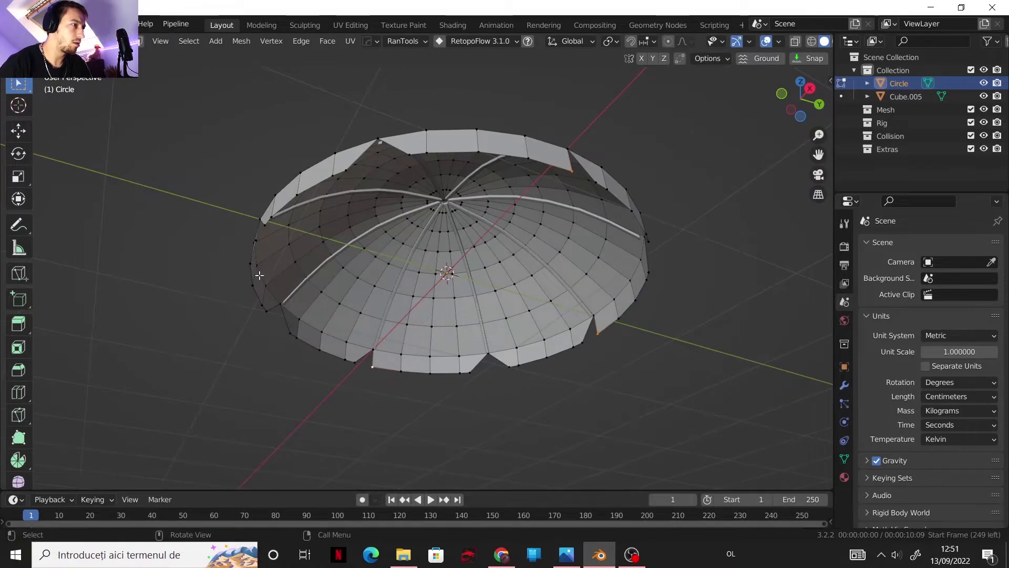
pyautogui.moveTo(264, 259); pyautogui.dragTo(205, 256, button='middle')
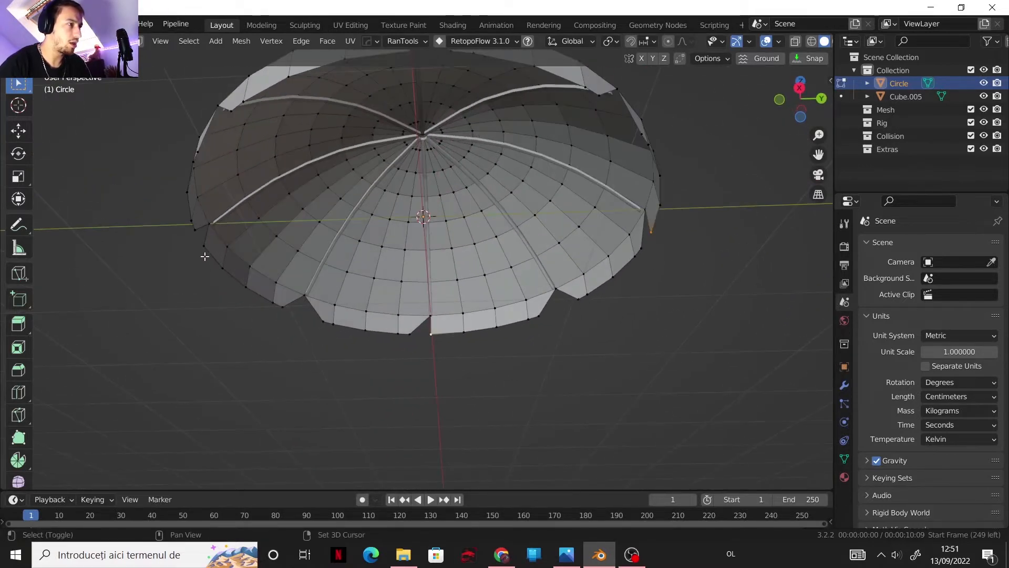
pyautogui.moveTo(507, 338); pyautogui.dragTo(640, 392, button='middle')
pyautogui.press('r')
pyautogui.press('z')
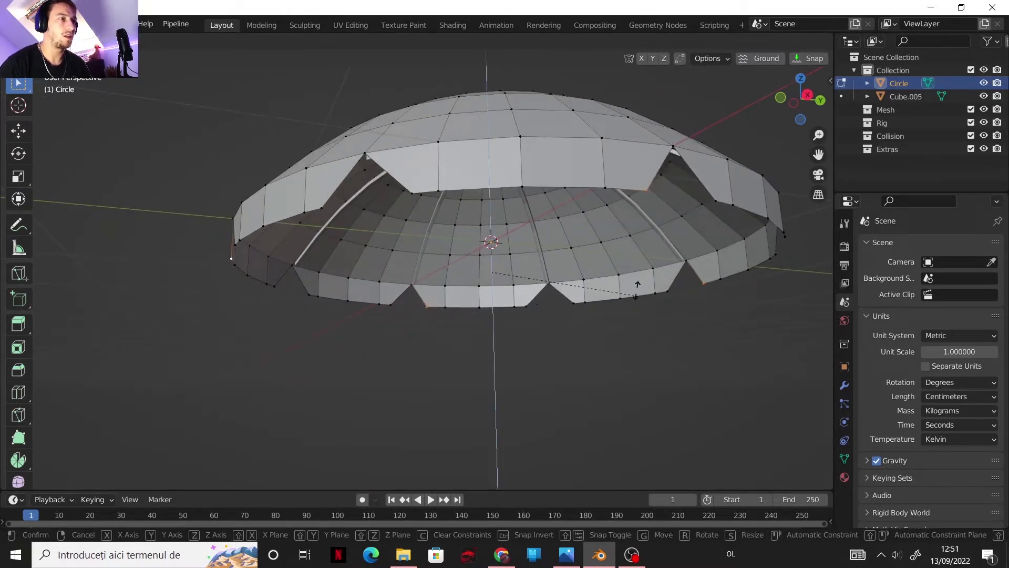
pyautogui.click(509, 219)
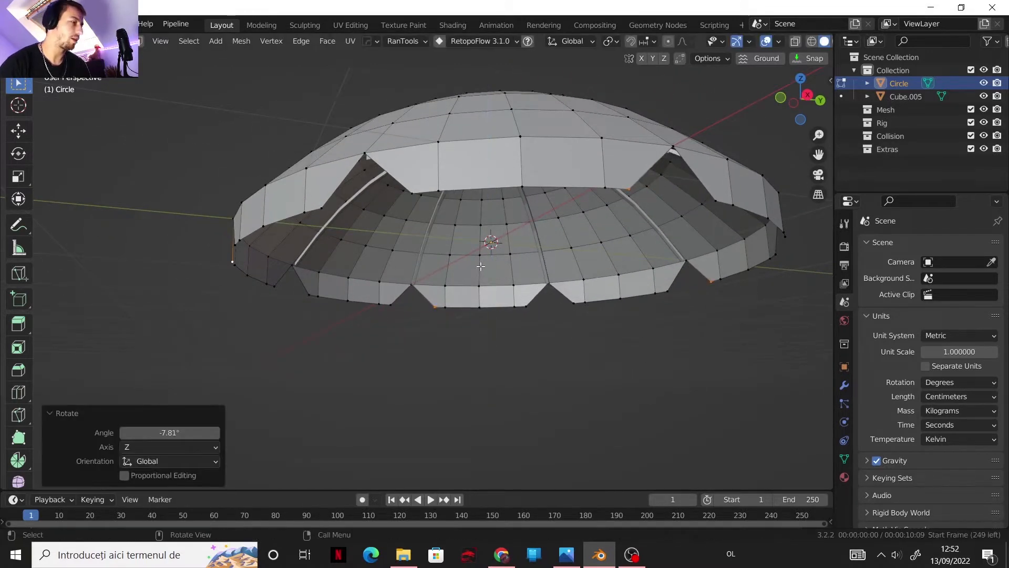
# Return to Object Mode and apply Shade Smooth to the canopy
pyautogui.press('Tab')
pyautogui.scroll(-3, 515, 249)
pyautogui.moveTo(513, 221); pyautogui.dragTo(511, 267, button='middle')
pyautogui.rightClick(498, 229)
pyautogui.click(500, 229)
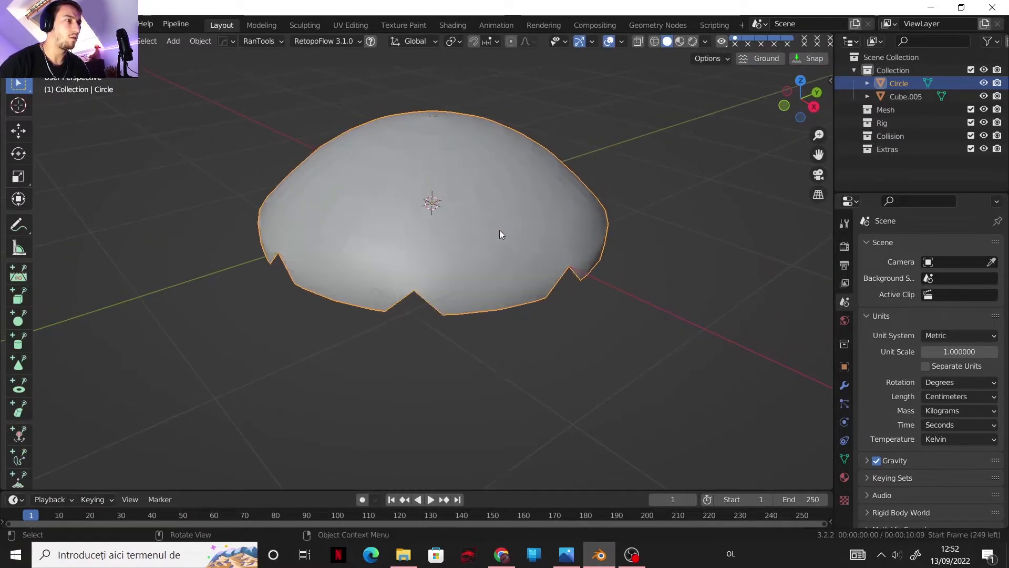
pyautogui.moveTo(499, 230); pyautogui.dragTo(586, 253, button='middle')
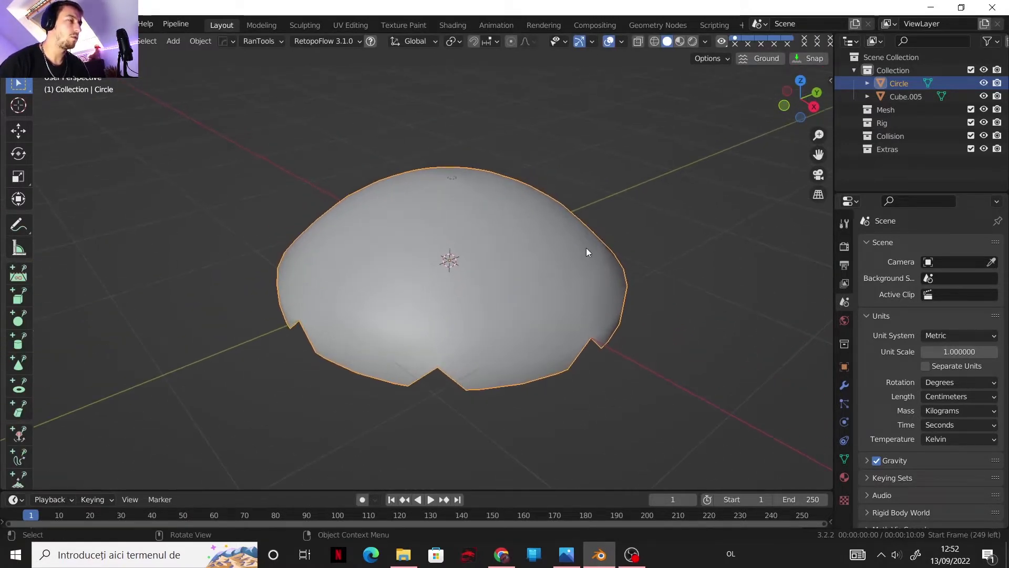
# Move the canopy slightly along the Z axis so it sits properly over the ribs
pyautogui.press('g')
pyautogui.press('z')
pyautogui.click(504, 227)
pyautogui.moveTo(494, 276); pyautogui.dragTo(483, 351, button='middle')
pyautogui.scroll(2, 493, 279)
# In Edit Mode, select the canopy's radial edge loops that run from the peak to the rim above the eight ribs
pyautogui.press('Tab')
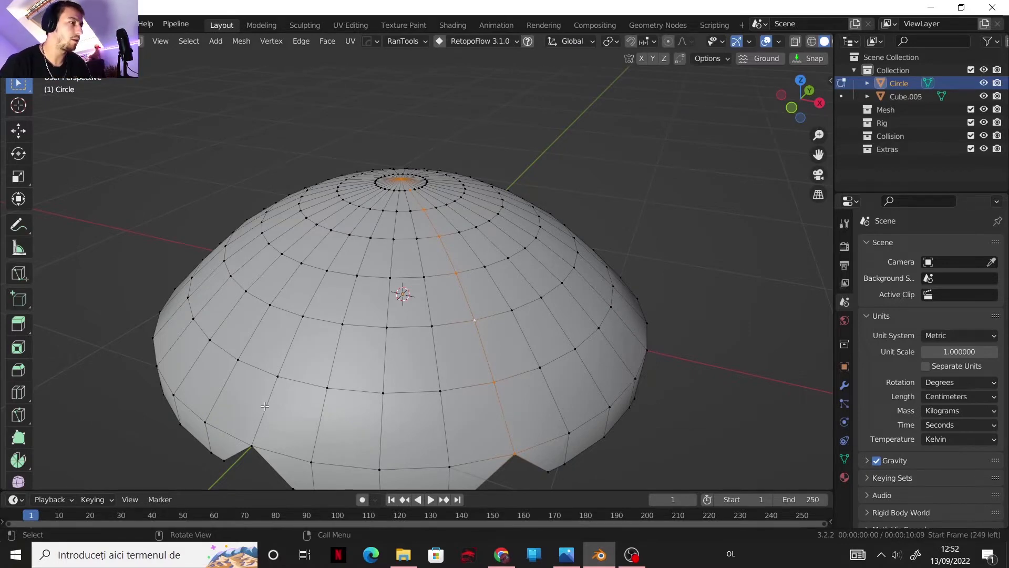
pyautogui.moveTo(264, 406); pyautogui.dragTo(442, 163, button='middle')
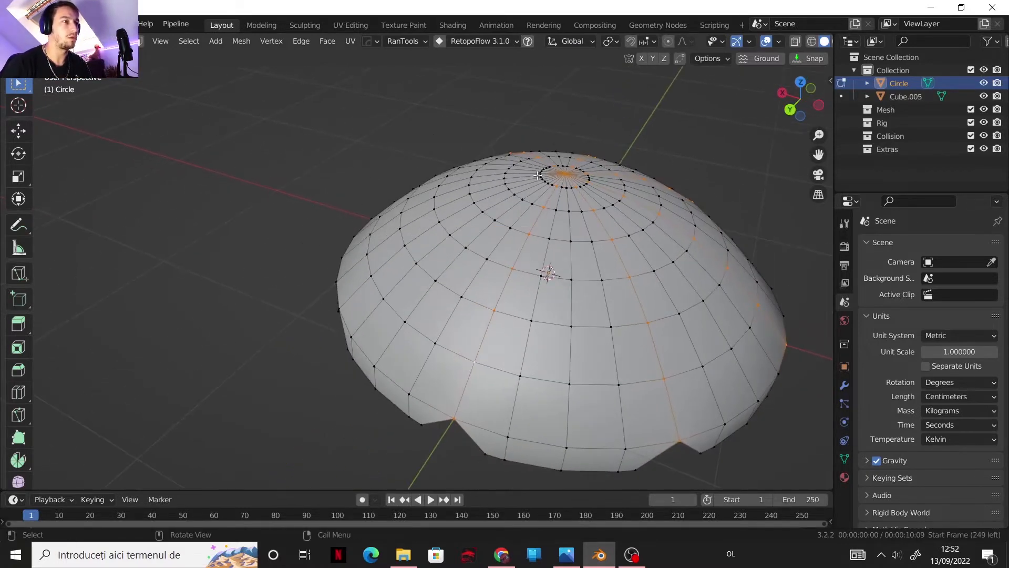
pyautogui.moveTo(537, 175); pyautogui.dragTo(424, 304, button='middle')
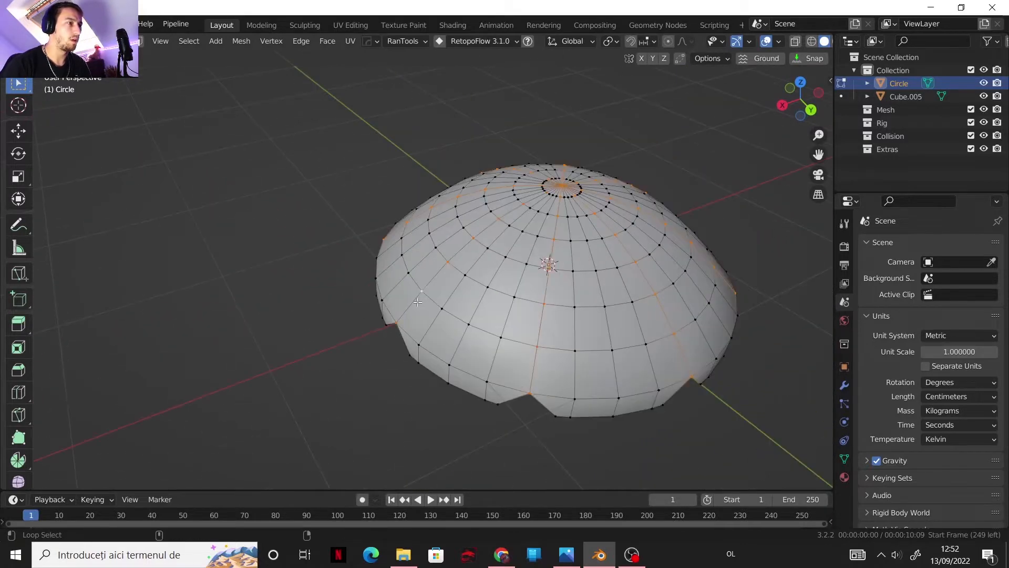
pyautogui.moveTo(578, 254); pyautogui.dragTo(496, 300, button='middle')
pyautogui.scroll(1, 609, 331)
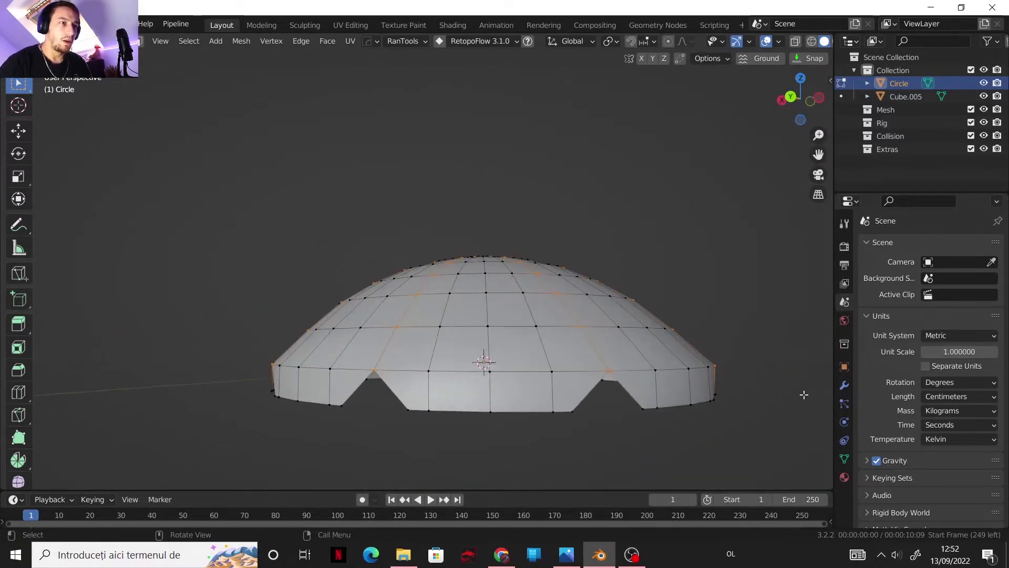
# Create a vertex group for the selected radial loops and return to Object Mode
pyautogui.click(844, 459)
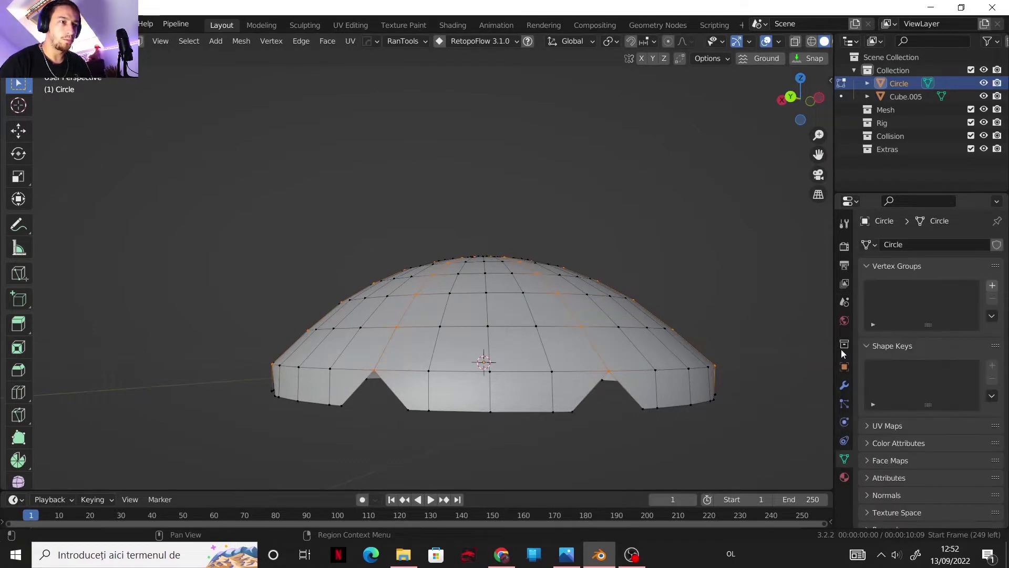
pyautogui.click(992, 285)
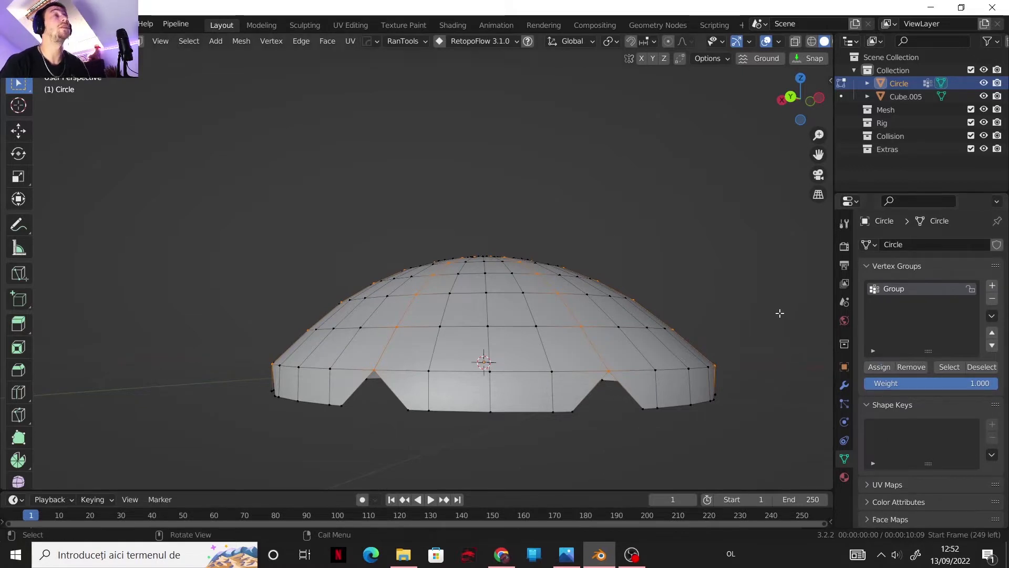
pyautogui.moveTo(588, 326)
pyautogui.mouseDown(button='middle')
pyautogui.moveTo(563, 349)
pyautogui.moveTo(436, 384)
pyautogui.moveTo(614, 348)
pyautogui.moveTo(578, 342)
pyautogui.mouseUp(button='middle')
pyautogui.press('Tab')
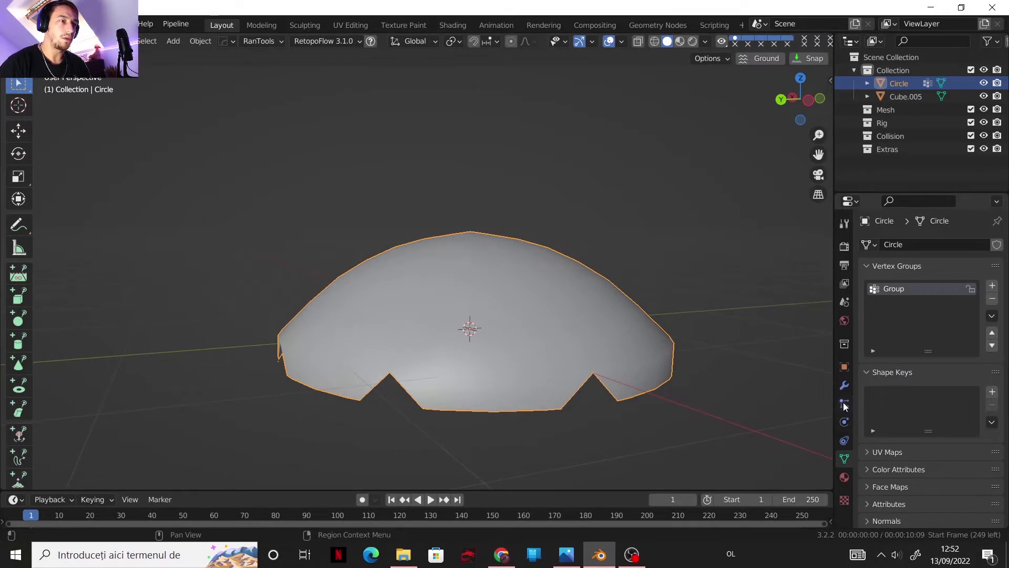
# Add Cloth physics to the canopy with the Silk preset
pyautogui.click(844, 424)
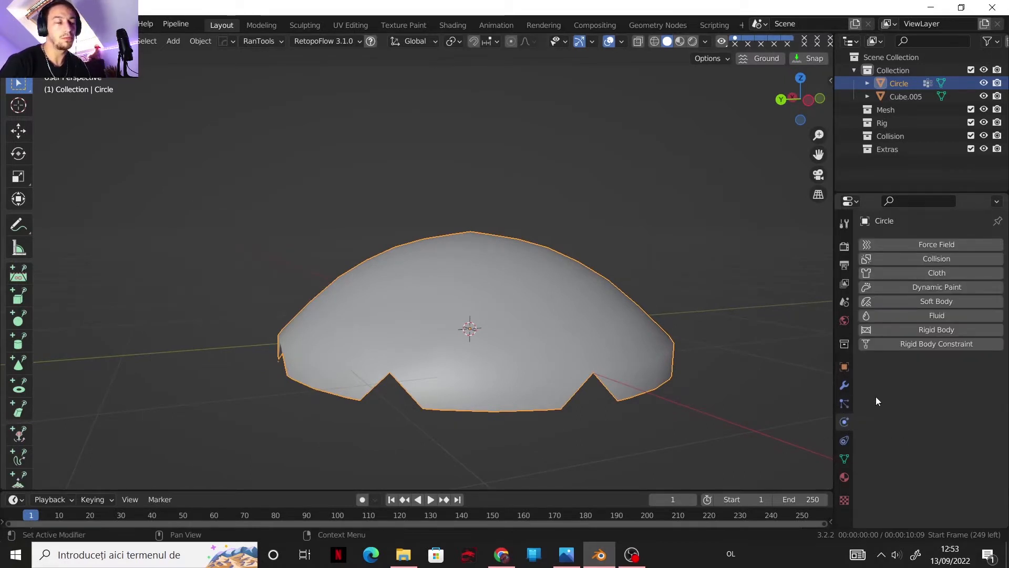
pyautogui.click(918, 275)
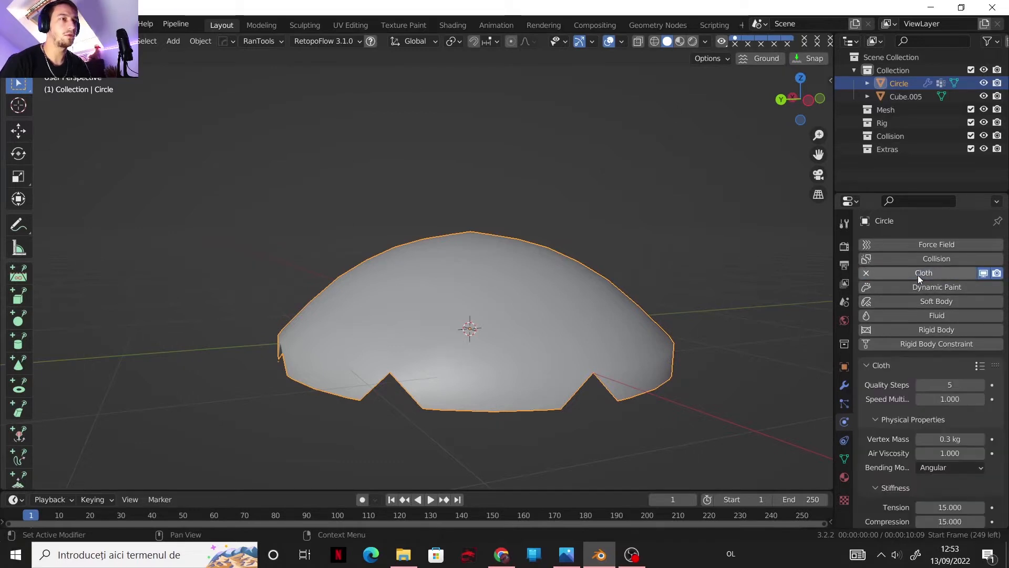
pyautogui.click(980, 366)
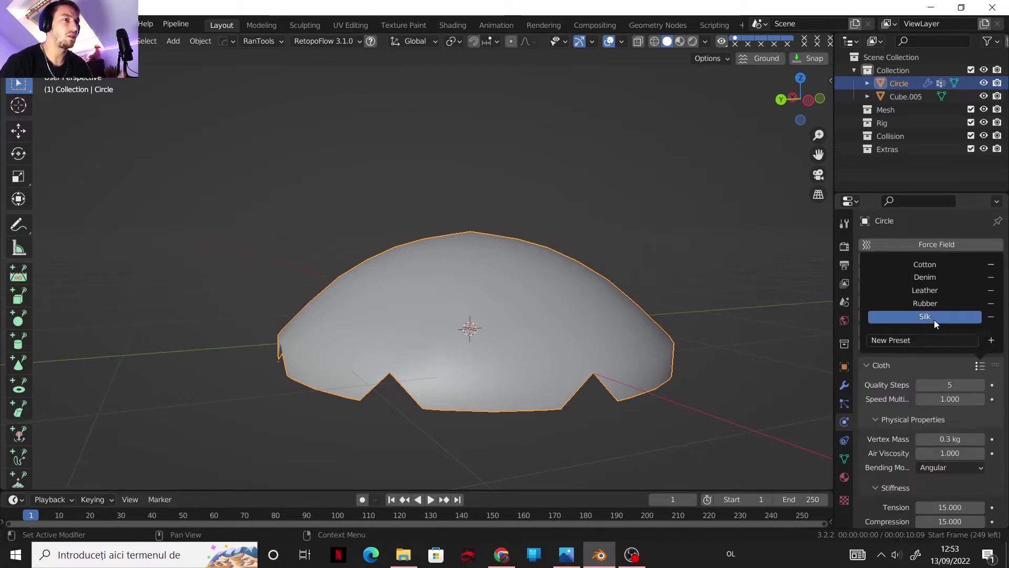
pyautogui.scroll(-10, 900, 402)
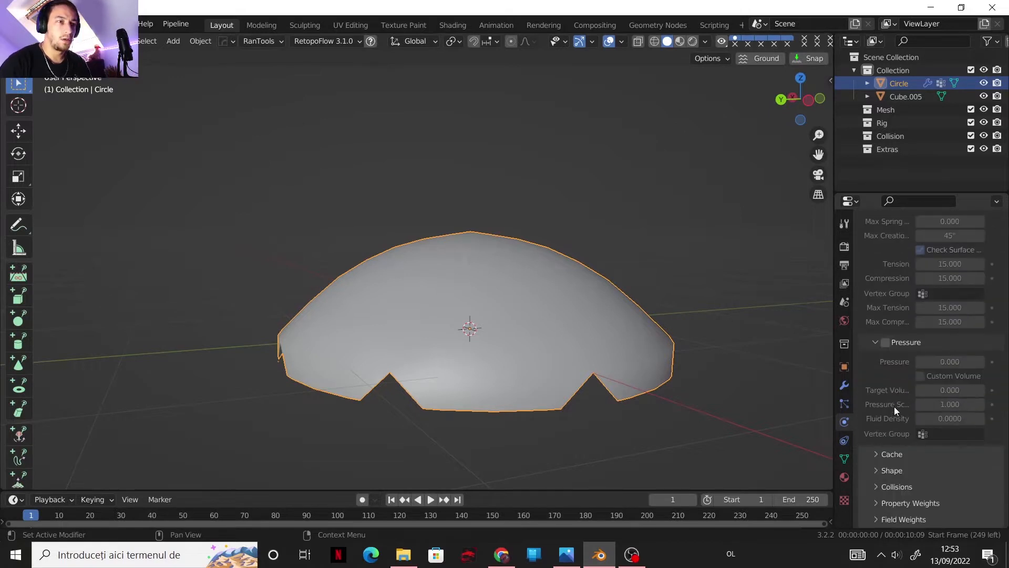
# In the cloth's Shape settings, assign the vertex group "Group" as the pin group
pyautogui.click(876, 469)
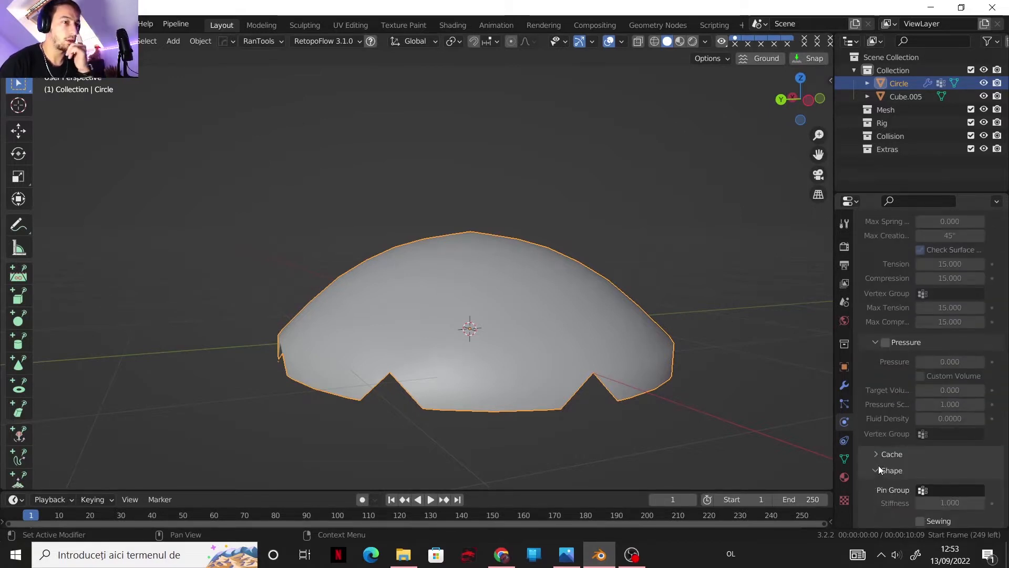
pyautogui.scroll(-2, 935, 450)
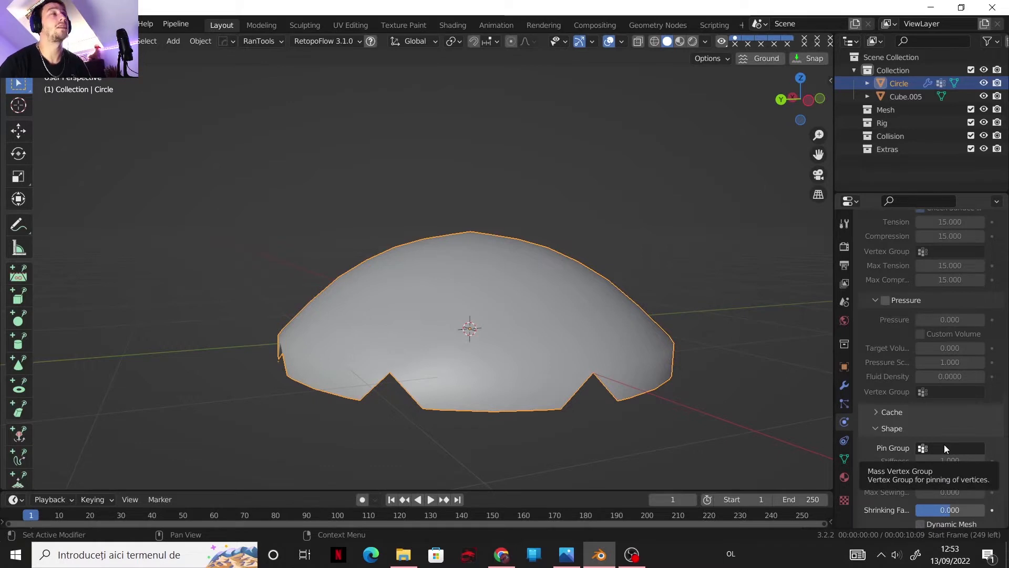
pyautogui.click(944, 445)
pyautogui.click(870, 311)
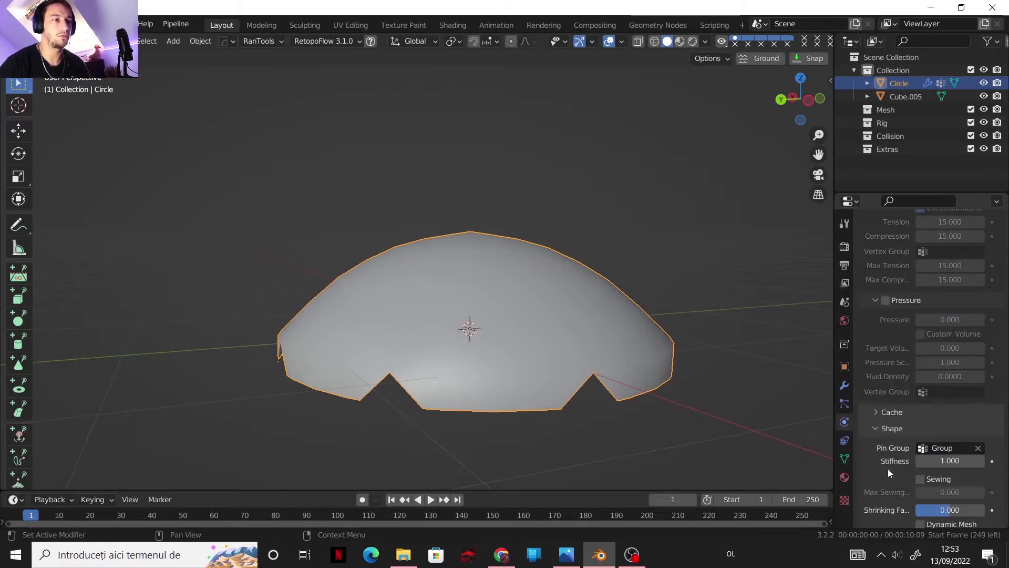
# Save the project as "umbrella yt.blend" in the umbrella folder
pyautogui.click(29, 24)
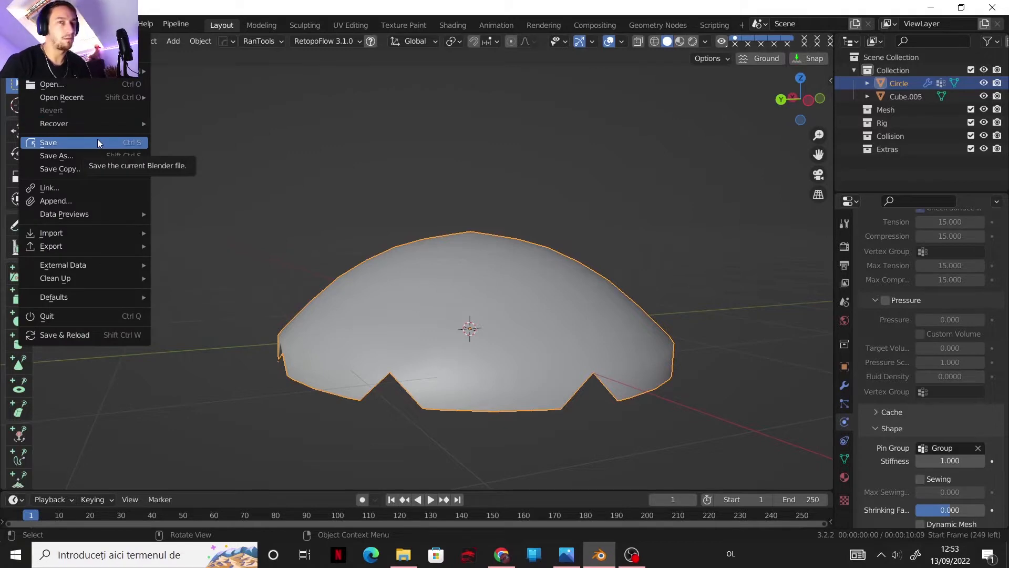
pyautogui.click(96, 139)
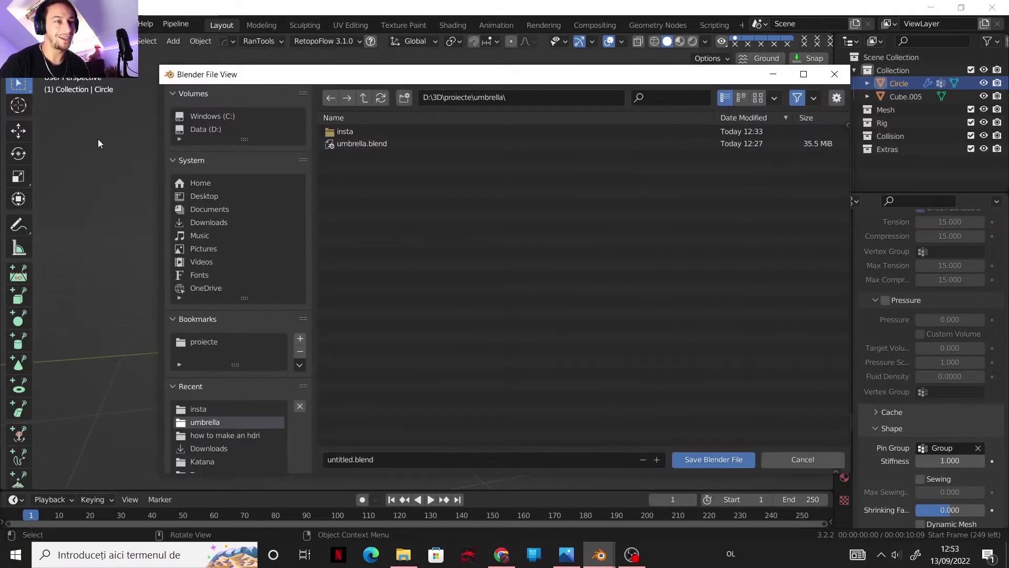
pyautogui.click(348, 459)
pyautogui.write('umbrella yt')
pyautogui.press('Return')
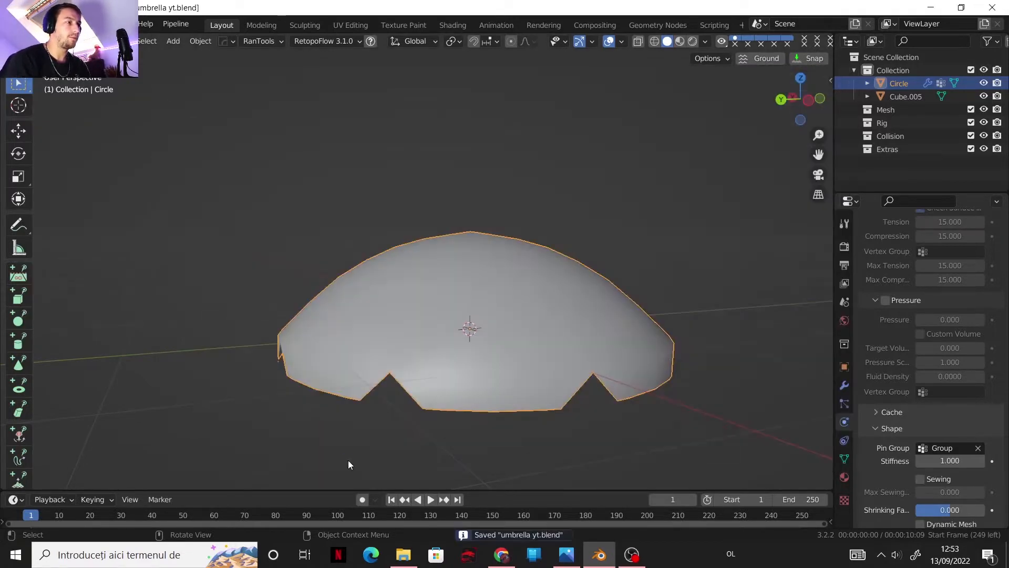
# Play the cloth simulation briefly, stop it, and examine how the canopy drapes between the ribs
pyautogui.click(430, 499)
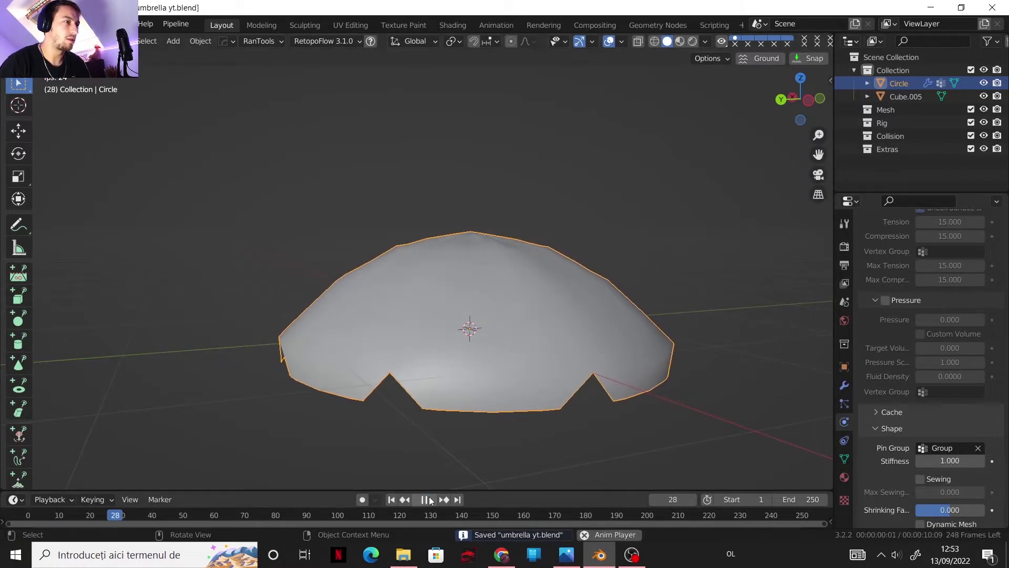
pyautogui.click(429, 499)
pyautogui.moveTo(464, 381); pyautogui.dragTo(567, 316, button='middle')
# Lower the pin group's stiffness to 0.1 and test the cloth simulation from the first frame
pyautogui.scroll(12, 907, 418)
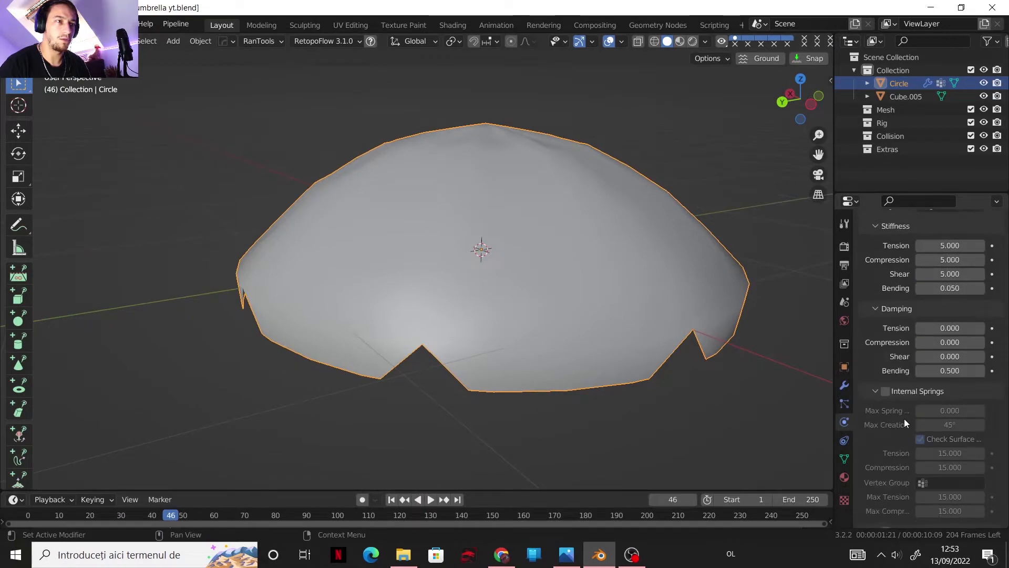
pyautogui.scroll(-12, 904, 418)
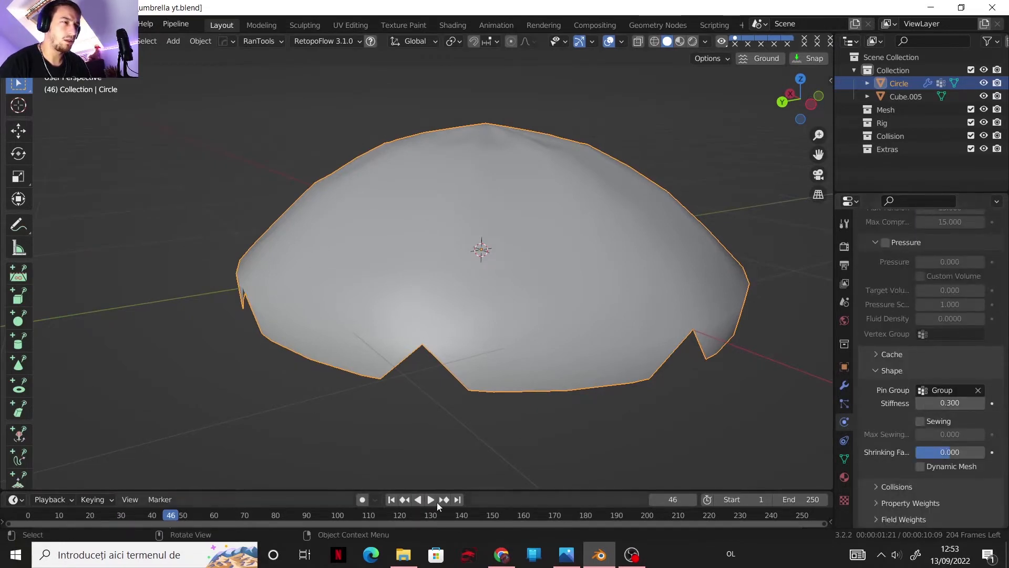
pyautogui.click(391, 500)
pyautogui.click(431, 501)
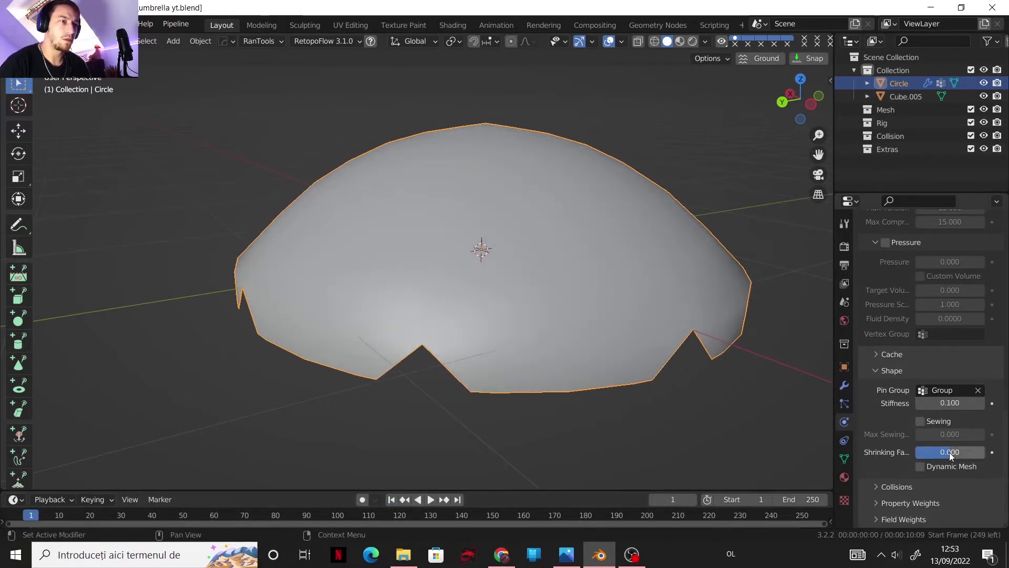
# Try a shrinking factor of -0.269, play the cloth simulation, and return to the first frame
pyautogui.moveTo(949, 452); pyautogui.dragTo(919, 452)
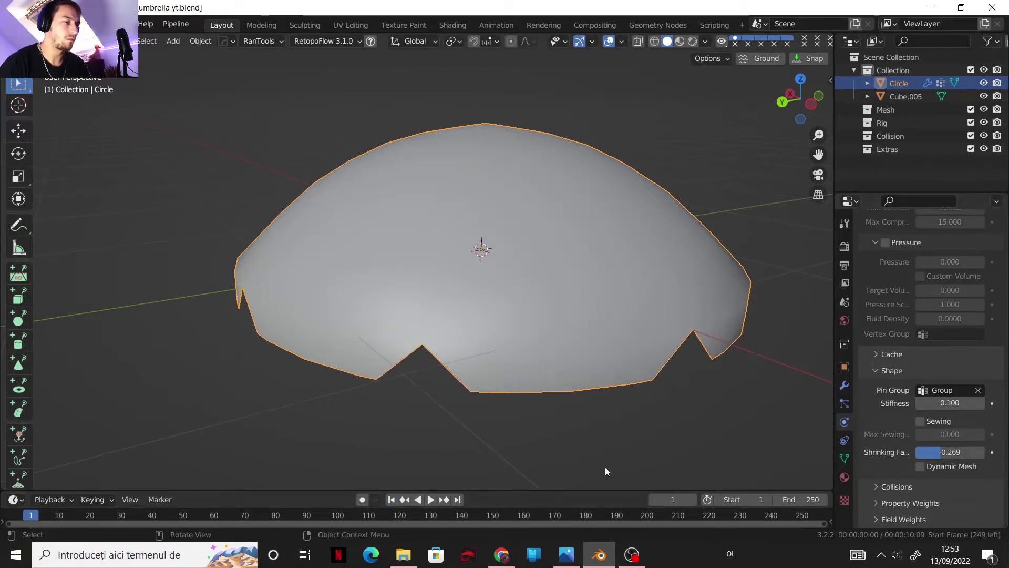
pyautogui.click(425, 501)
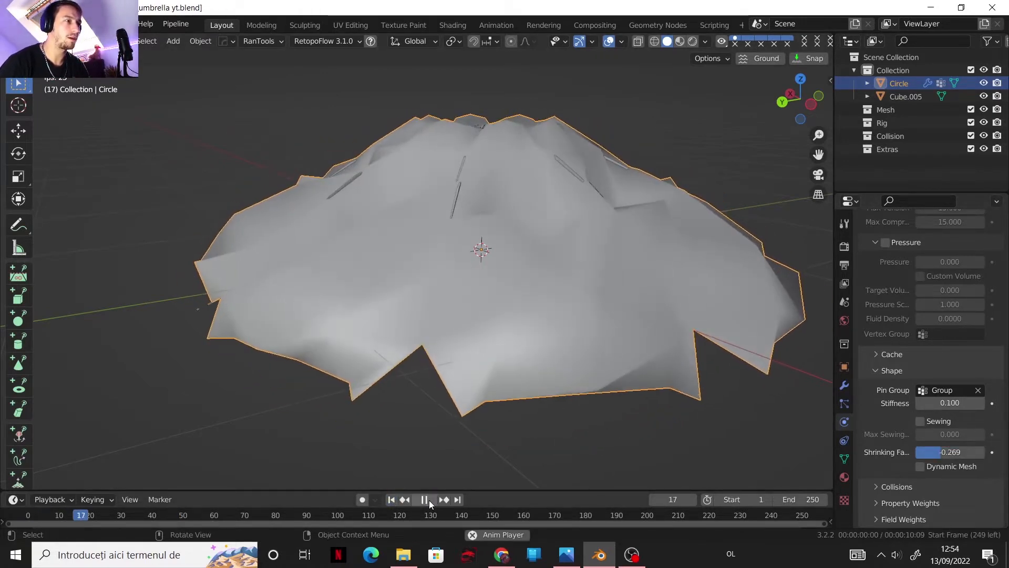
pyautogui.click(392, 499)
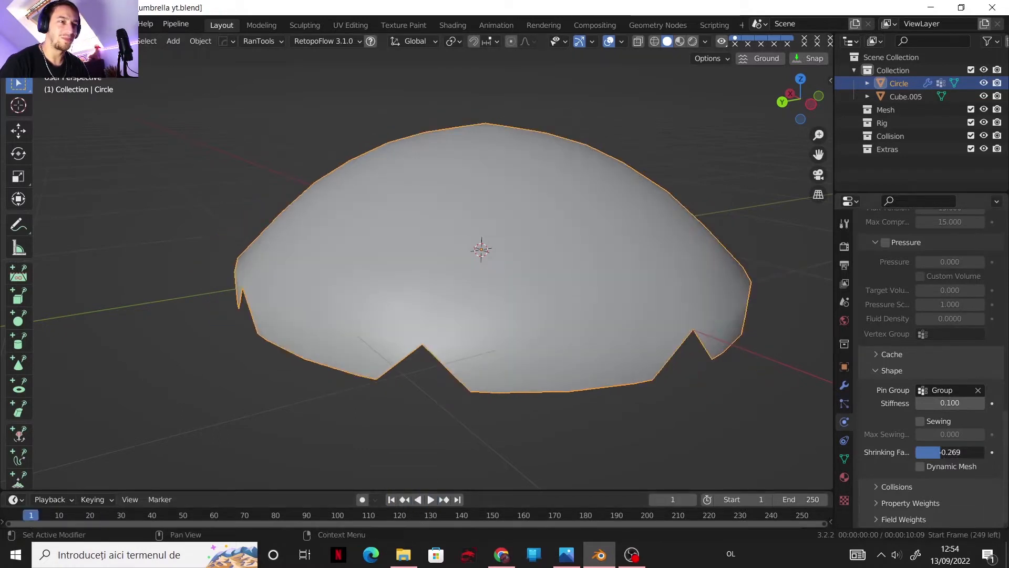
# Try other shrinking factor values on the cloth and reset the factor to 0
pyautogui.moveTo(949, 452); pyautogui.dragTo(952, 452)
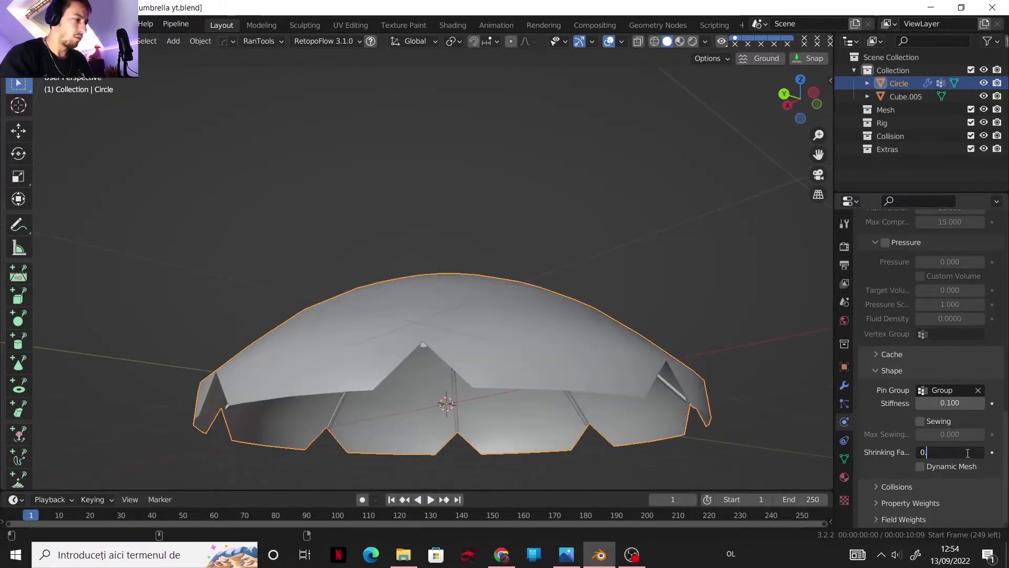
pyautogui.hotkey('ctrl', 'a')
pyautogui.write('0.')
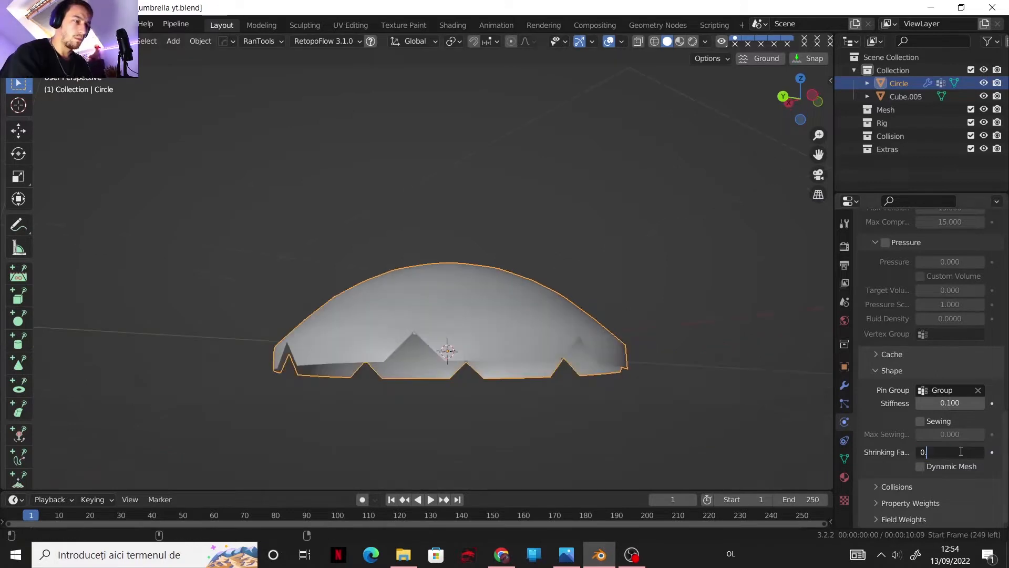
pyautogui.click(960, 451)
pyautogui.write('0.0')
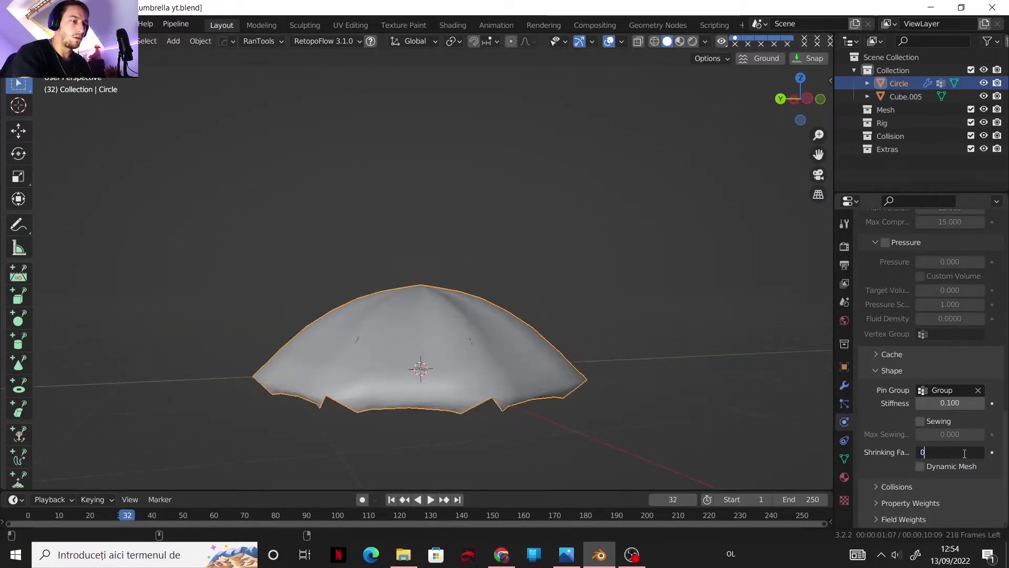
pyautogui.press('Return')
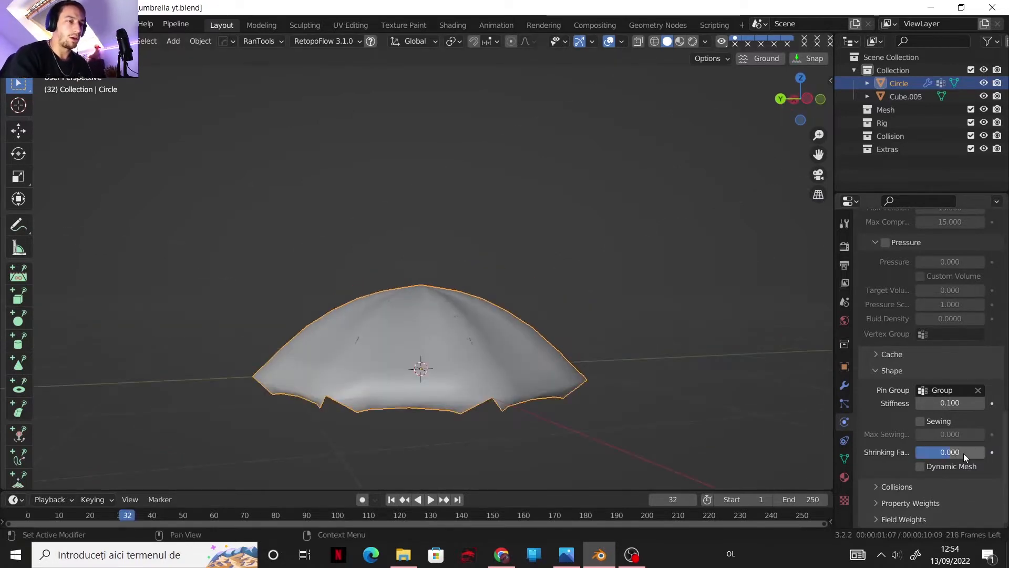
# Replay the cloth simulation from the first frame and set the cloth's quality steps to 10
pyautogui.click(395, 500)
pyautogui.click(429, 500)
pyautogui.scroll(15, 924, 268)
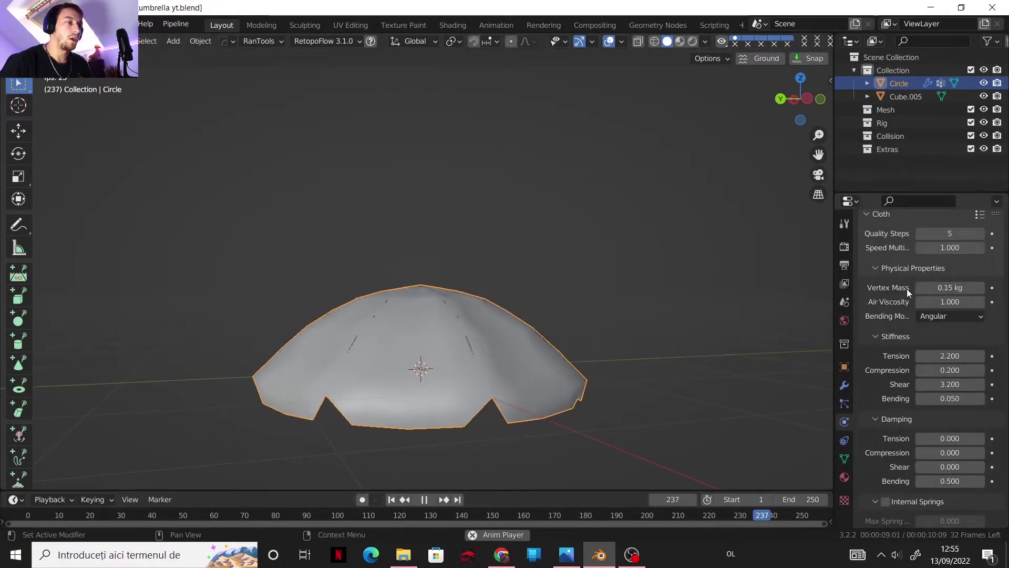
pyautogui.click(957, 234)
pyautogui.write('1')
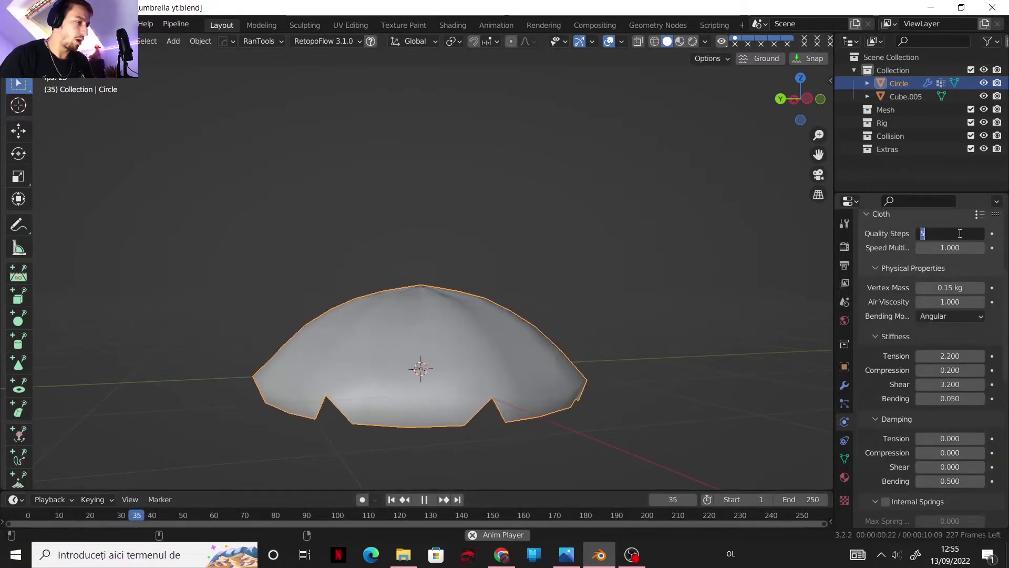
pyautogui.write('0')
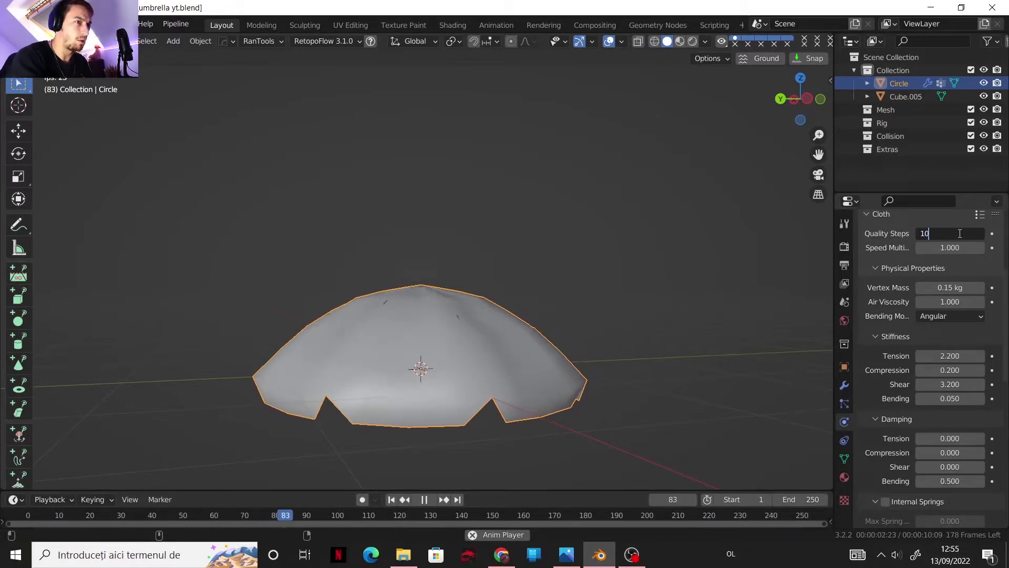
pyautogui.press('Return')
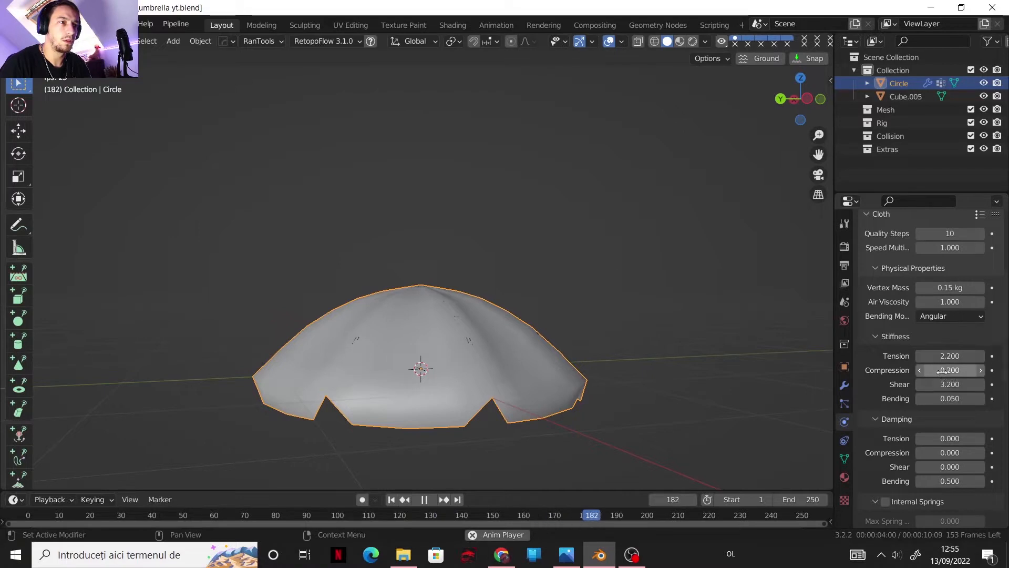
# Reduce the cloth's compression stiffness to 0.1, inspect the draped canopy, and stop the playback
pyautogui.click(919, 370)
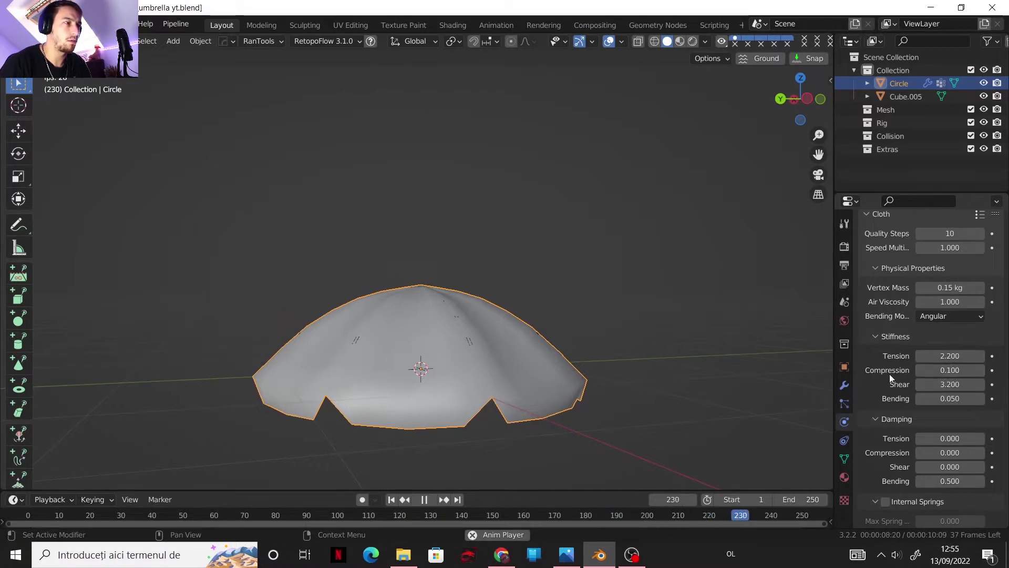
pyautogui.moveTo(511, 287); pyautogui.dragTo(491, 317, button='middle')
pyautogui.scroll(2, 492, 319)
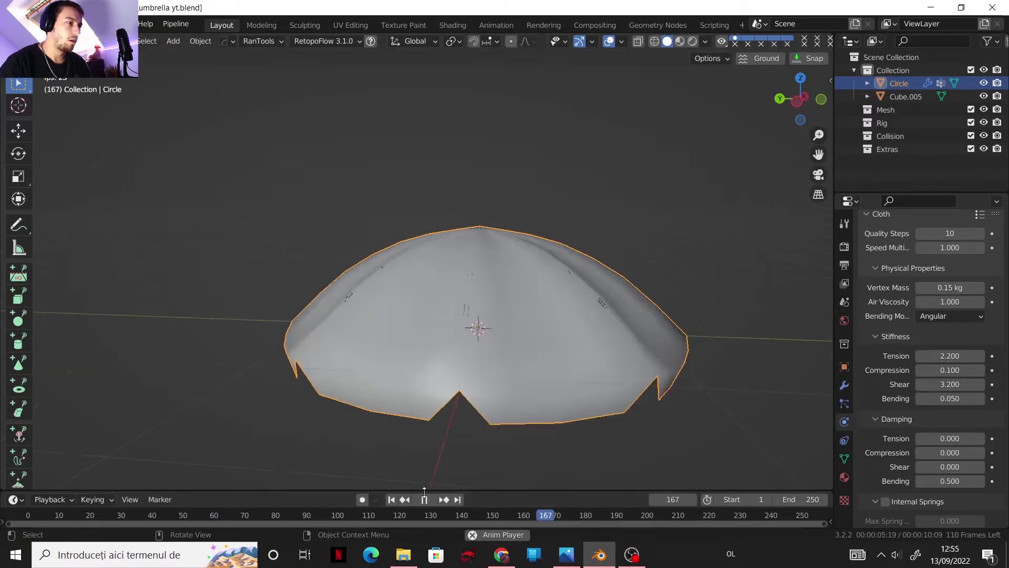
pyautogui.press('space')
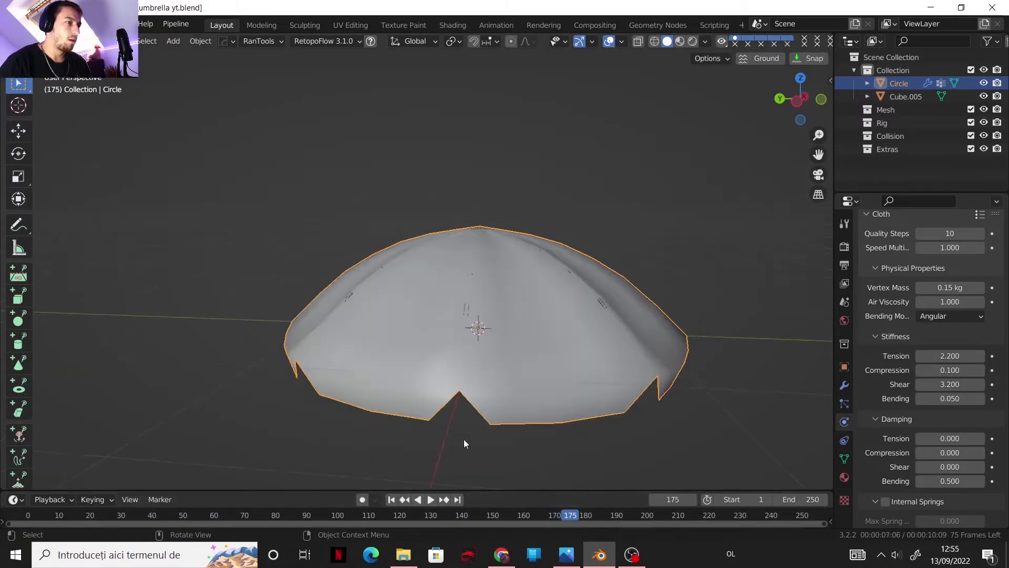
# Add a Subdivision Surface modifier to the canopy, placed before the Cloth modifier, and play the cloth simulation
pyautogui.click(844, 385)
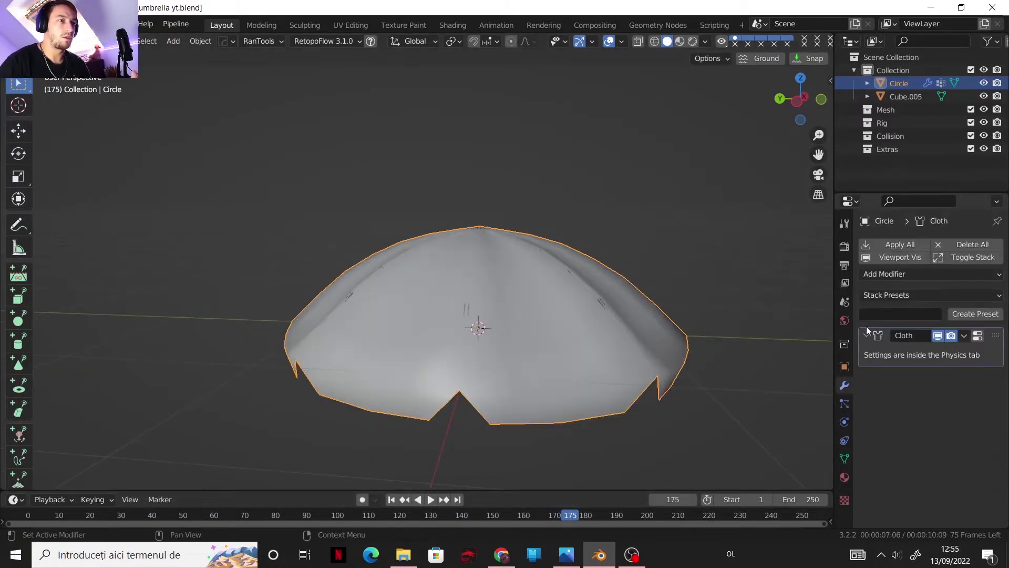
pyautogui.click(878, 278)
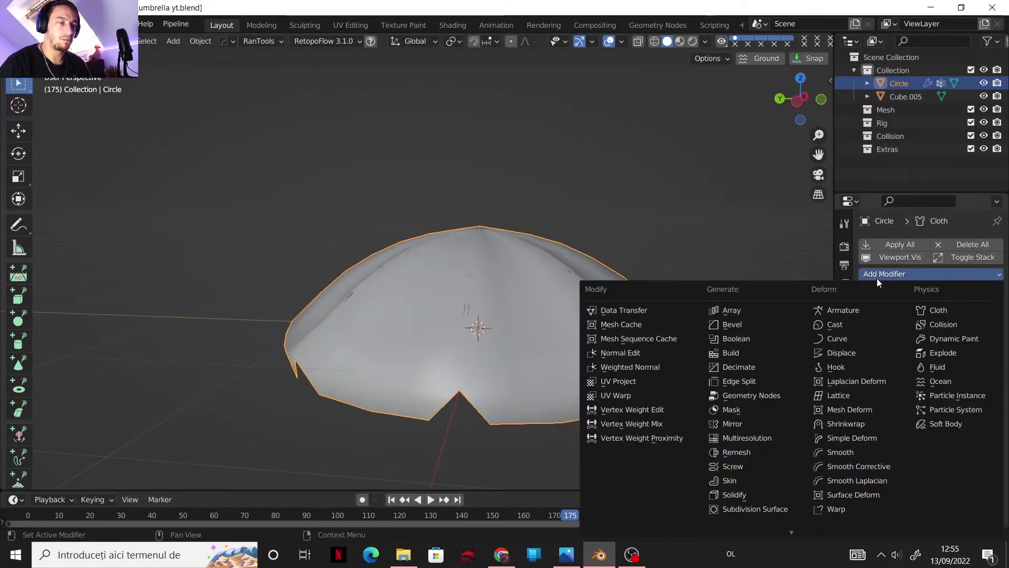
pyautogui.click(755, 508)
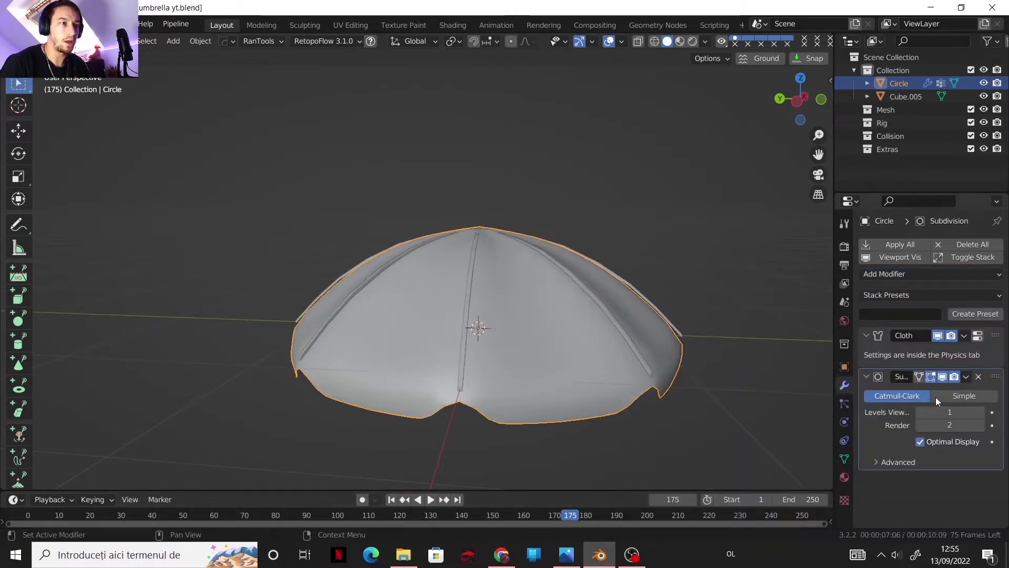
pyautogui.click(967, 378)
pyautogui.click(935, 434)
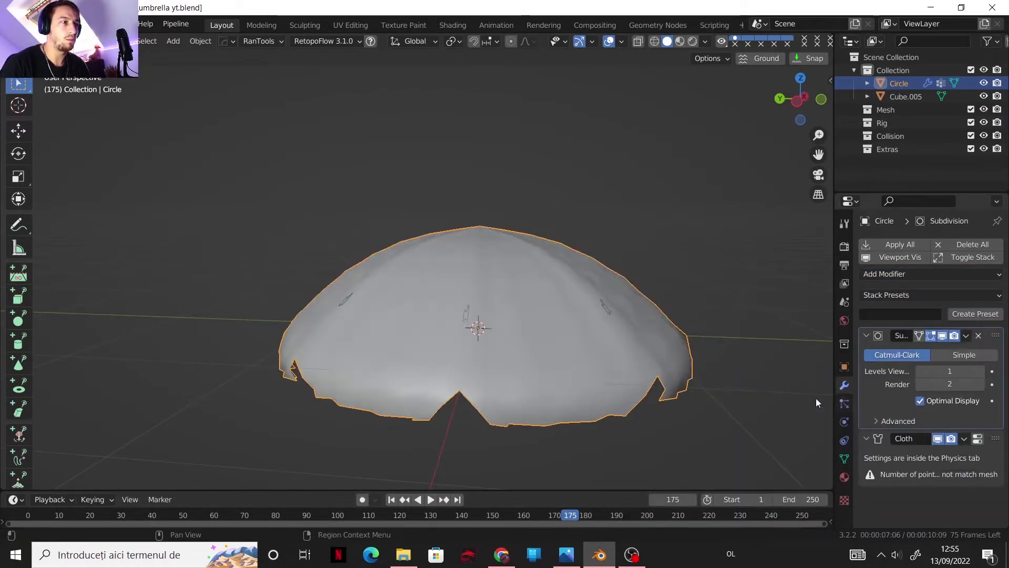
pyautogui.click(433, 498)
pyautogui.click(432, 499)
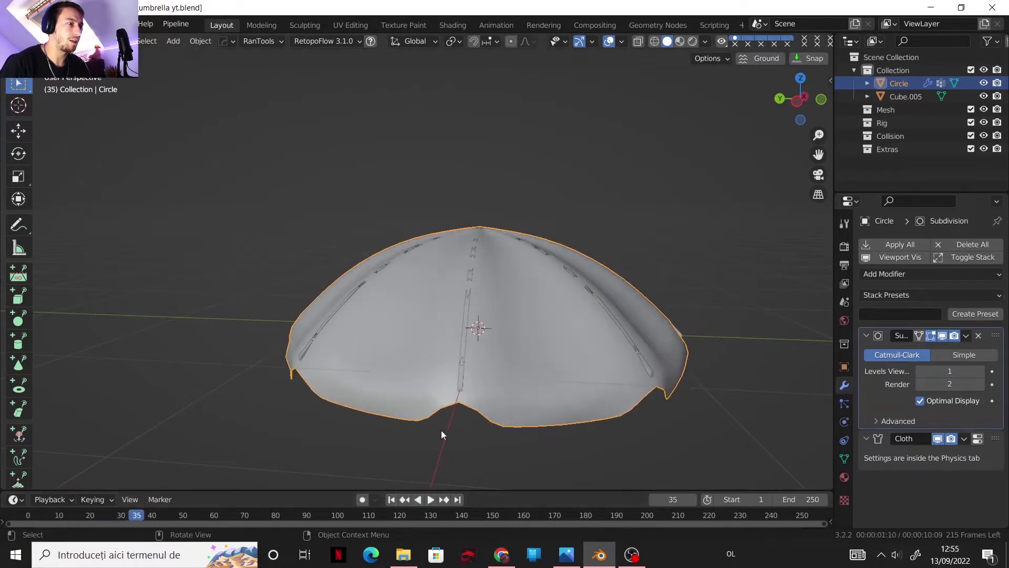
# Raise the subdivision's viewport level to 2 and replay the cloth simulation from the first frame
pyautogui.click(979, 371)
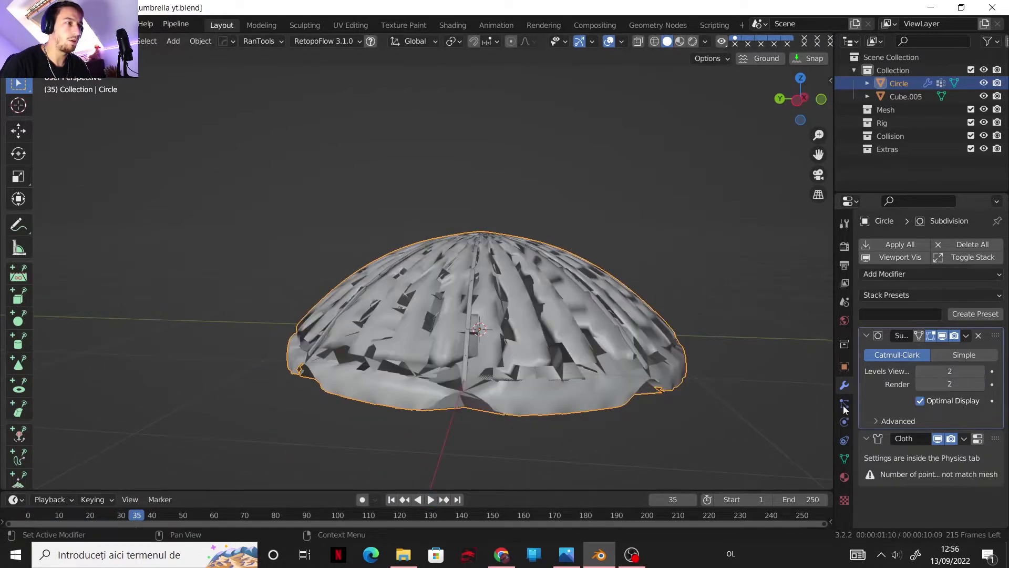
pyautogui.click(391, 499)
pyautogui.click(434, 498)
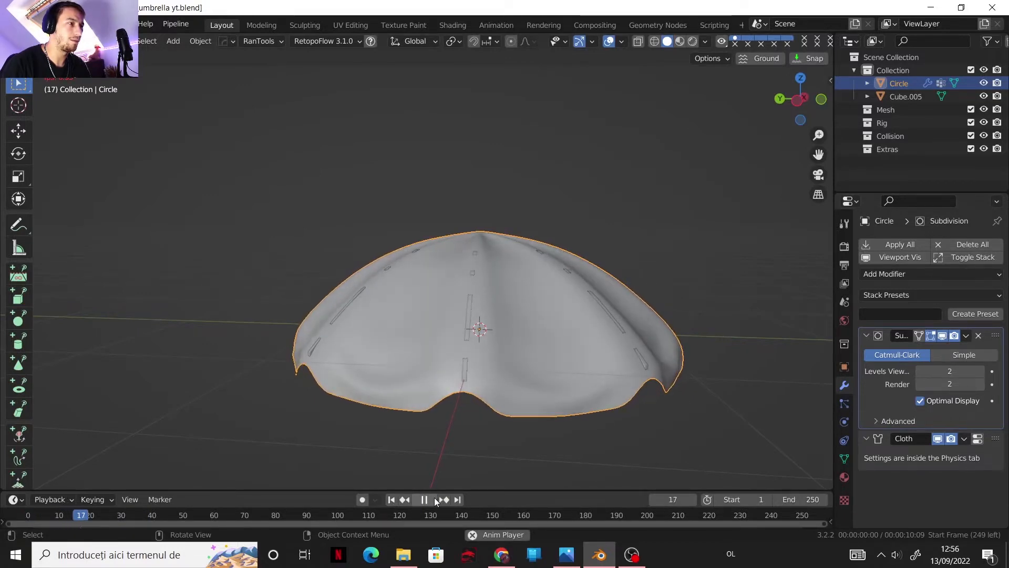
pyautogui.moveTo(469, 334); pyautogui.dragTo(490, 211, button='middle')
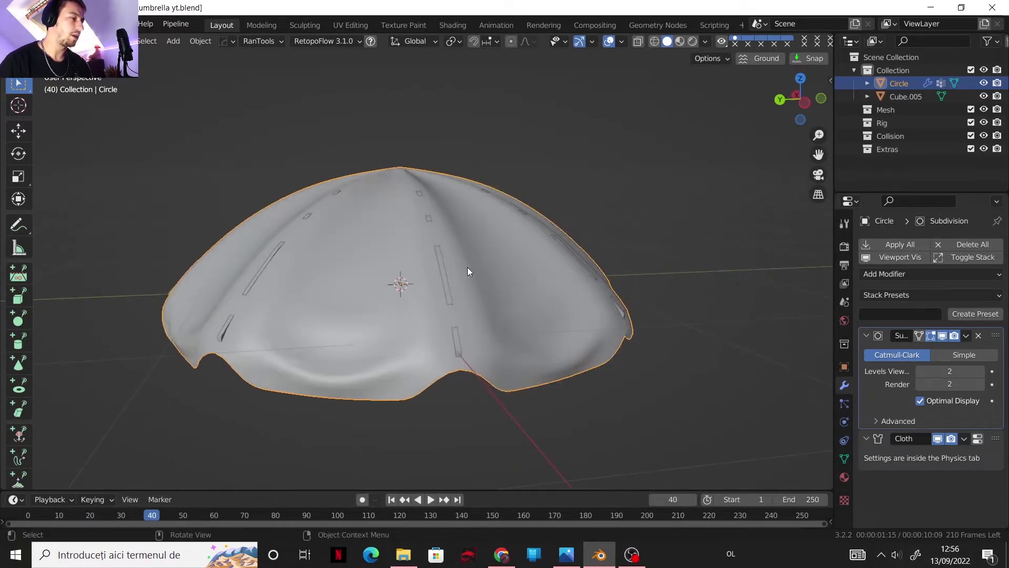
# Try applying the Cloth modifier while it sits after the subdivision, and replay the simulation
pyautogui.click(964, 438)
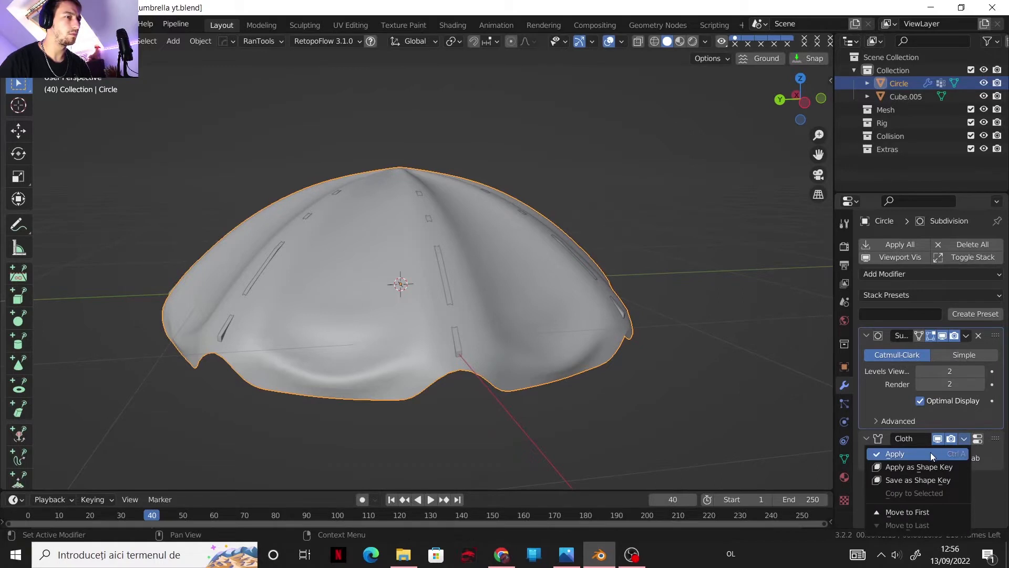
pyautogui.click(910, 454)
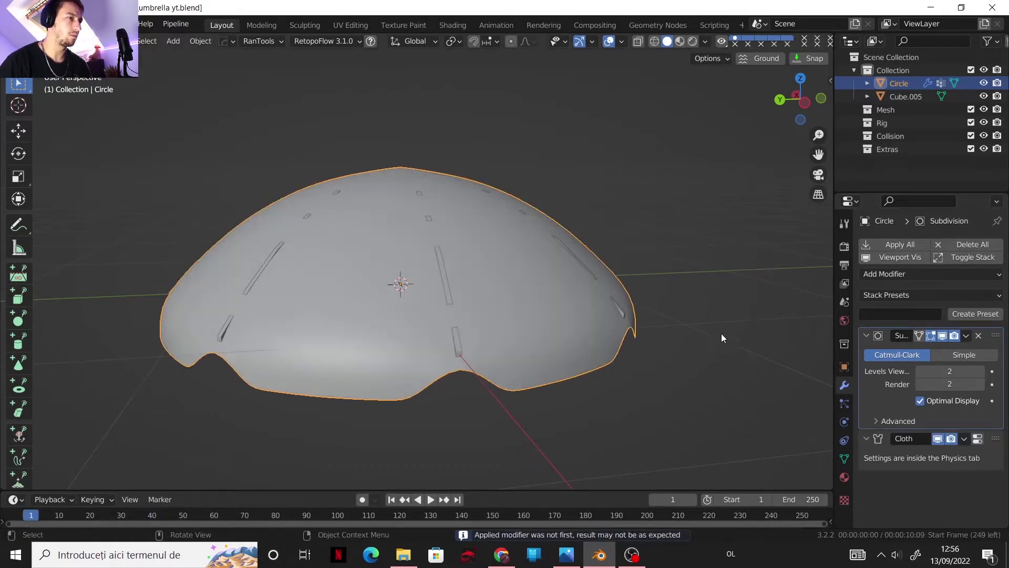
pyautogui.click(432, 500)
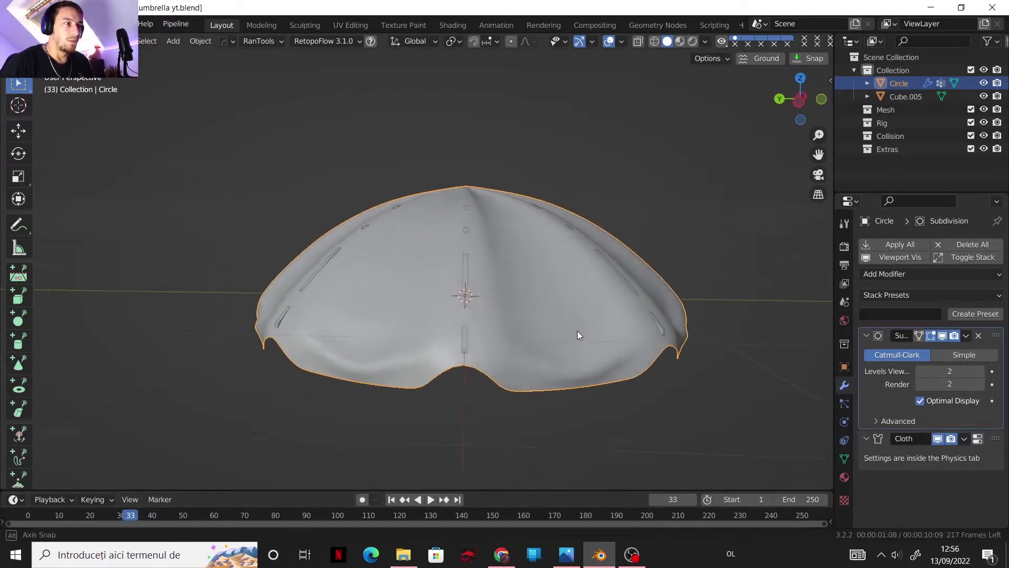
pyautogui.moveTo(577, 331); pyautogui.dragTo(559, 330, button='middle')
pyautogui.press('g')
pyautogui.press('z')
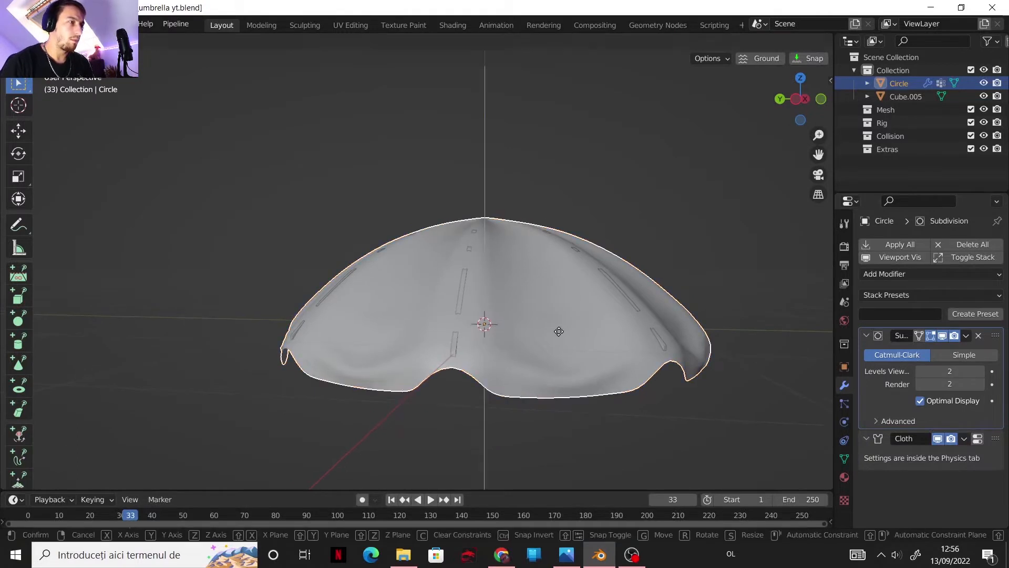
pyautogui.rightClick(551, 266)
pyautogui.moveTo(535, 301)
pyautogui.mouseDown(button='middle')
pyautogui.moveTo(549, 345)
pyautogui.moveTo(530, 285)
pyautogui.mouseUp(button='middle')
pyautogui.scroll(1, 584, 339)
# Set the subdivision's viewport level to 1, replay the cloth simulation from the first frame and stop it at frame 33
pyautogui.click(920, 371)
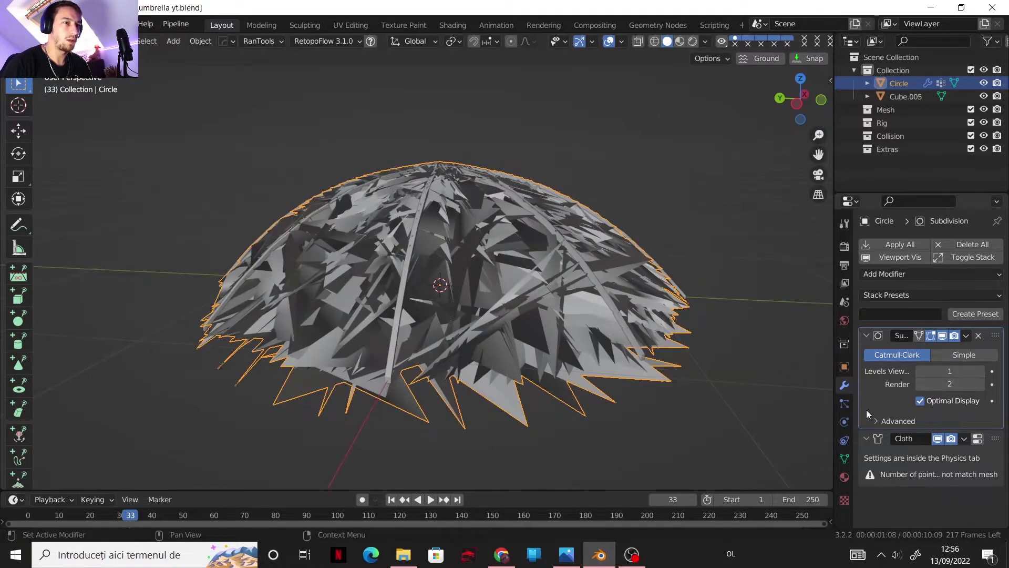
pyautogui.click(391, 500)
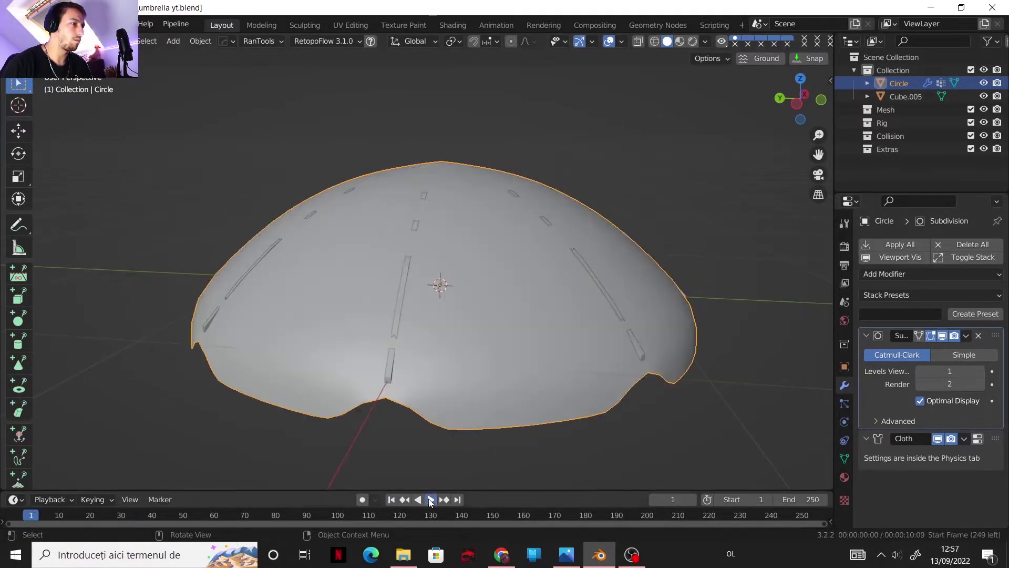
pyautogui.click(430, 500)
pyautogui.press('space')
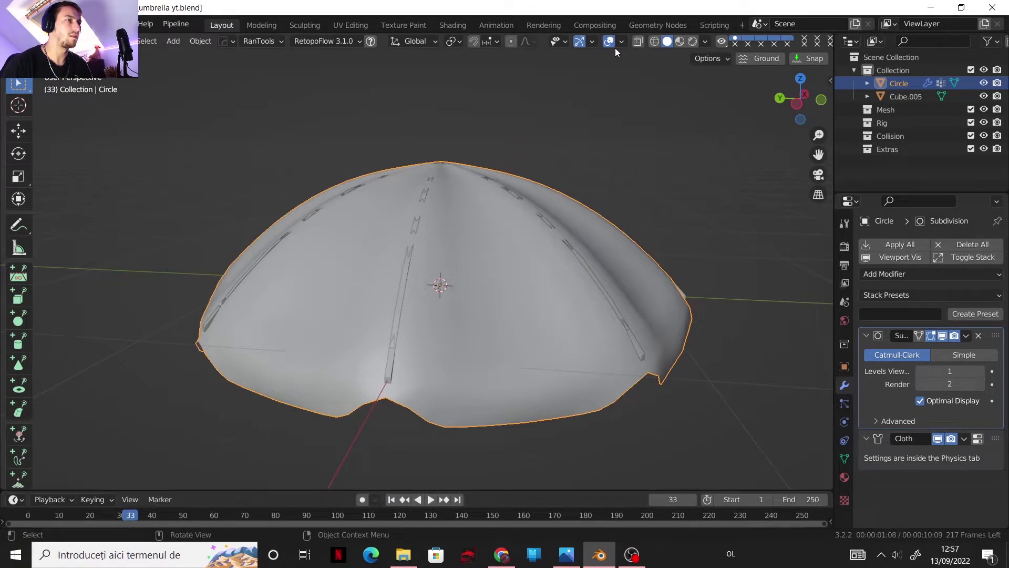
# Turn on the scene statistics overlay in the viewport
pyautogui.click(621, 42)
pyautogui.click(541, 149)
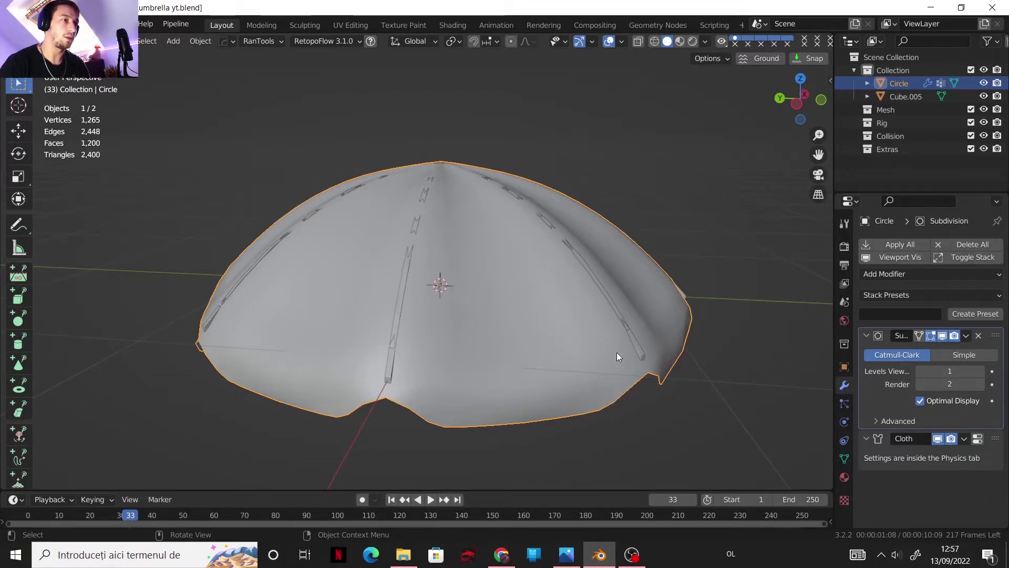
pyautogui.moveTo(615, 354); pyautogui.dragTo(591, 344, button='middle')
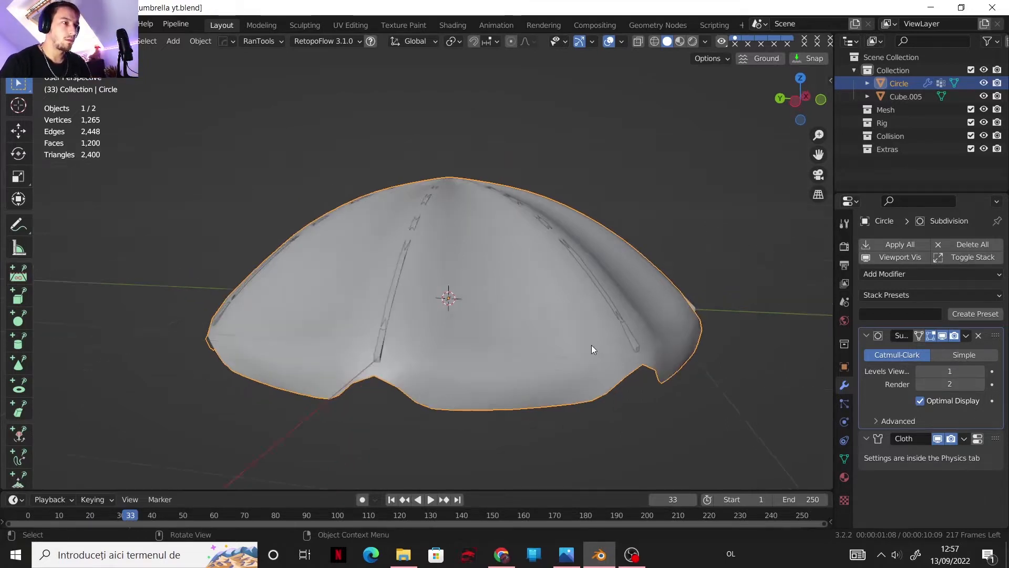
# Apply the canopy's Subdivision modifier and its Cloth modifier at frame 33
pyautogui.click(964, 336)
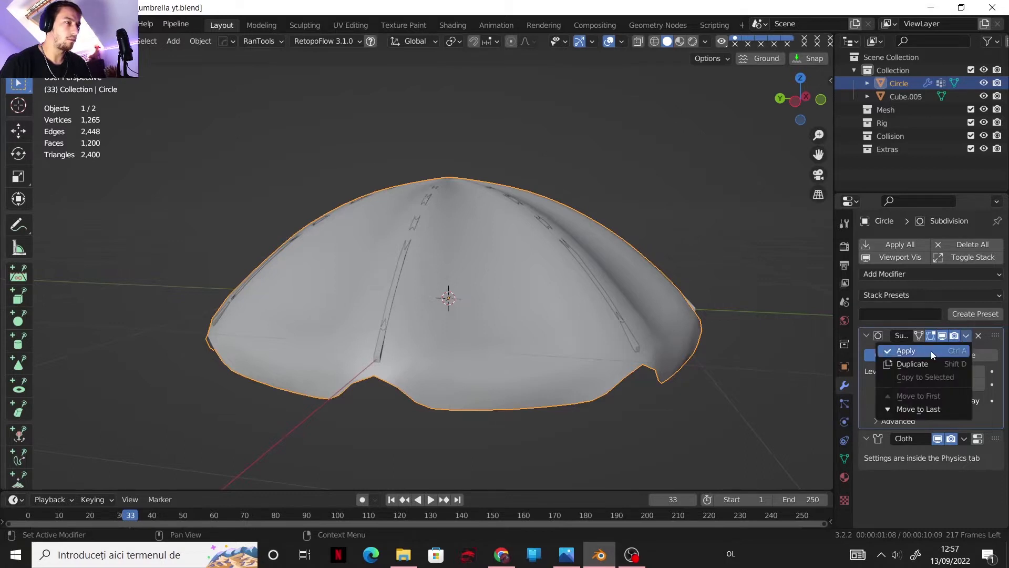
pyautogui.click(931, 351)
pyautogui.click(964, 336)
pyautogui.click(929, 351)
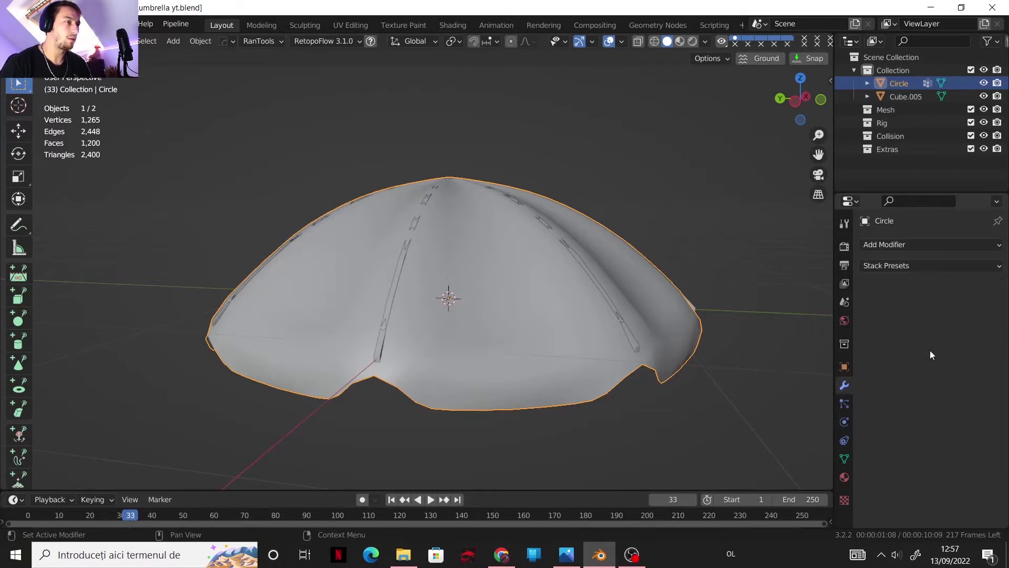
# Move the canopy up along Z by about 2.8 cm so it sits above the ribs
pyautogui.press('g')
pyautogui.press('z')
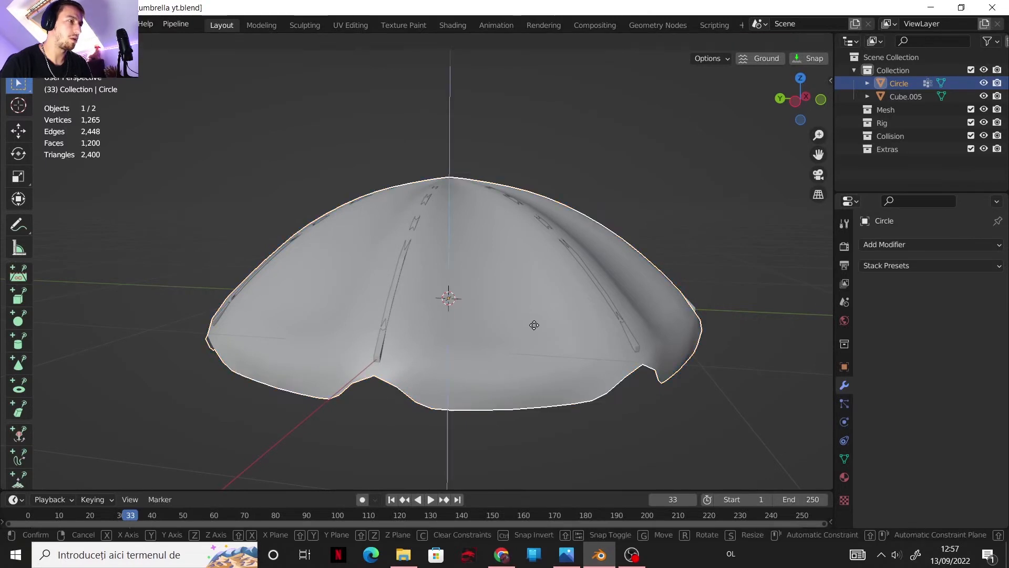
pyautogui.click(536, 286)
pyautogui.moveTo(536, 285); pyautogui.dragTo(493, 239, button='middle')
pyautogui.scroll(2, 513, 276)
# Try another Subdivision Surface modifier on the canopy, inspect the smoother shape, and remove the modifier
pyautogui.click(870, 244)
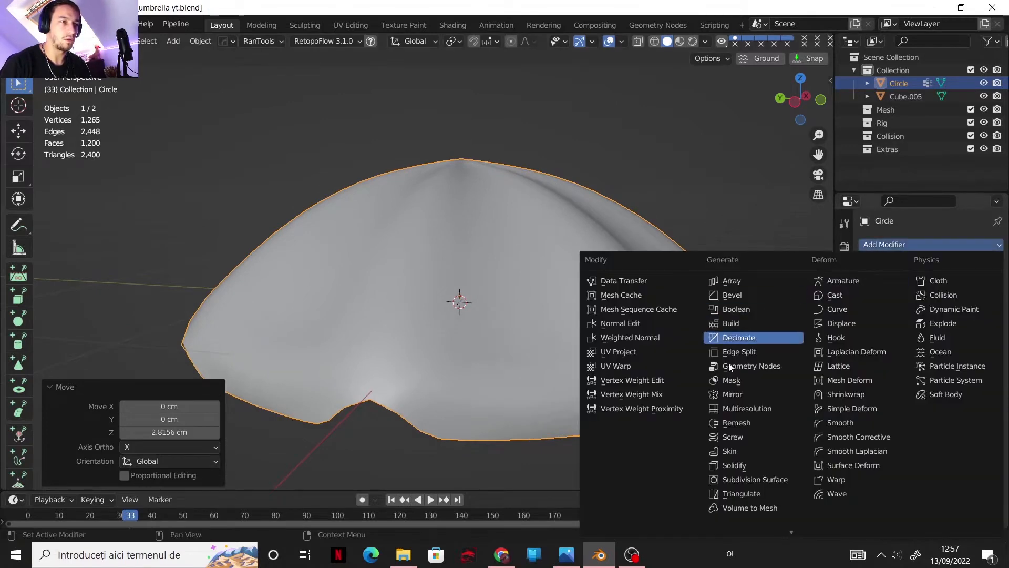
pyautogui.click(743, 477)
pyautogui.moveTo(602, 363); pyautogui.dragTo(460, 274, button='middle')
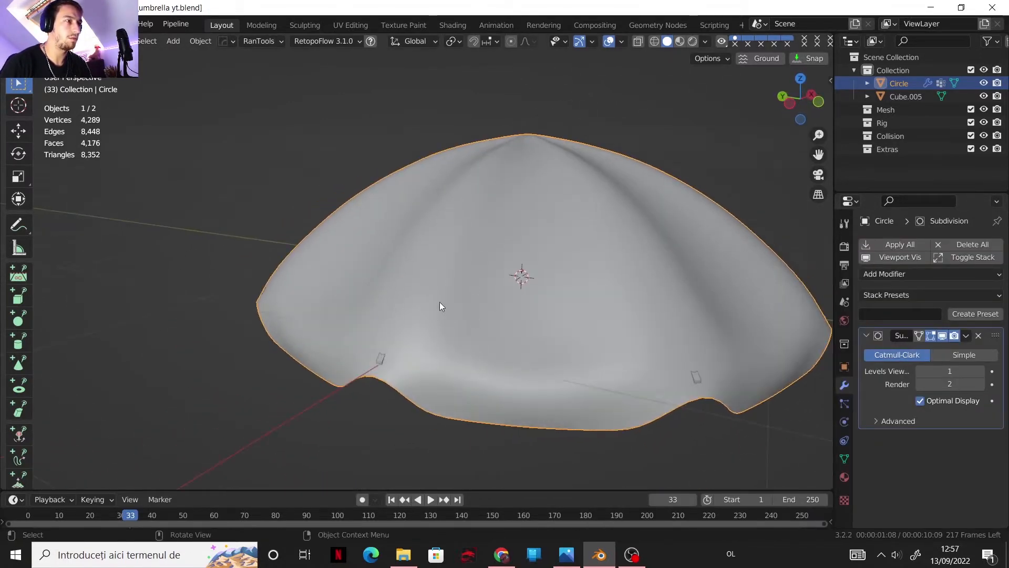
pyautogui.click(978, 335)
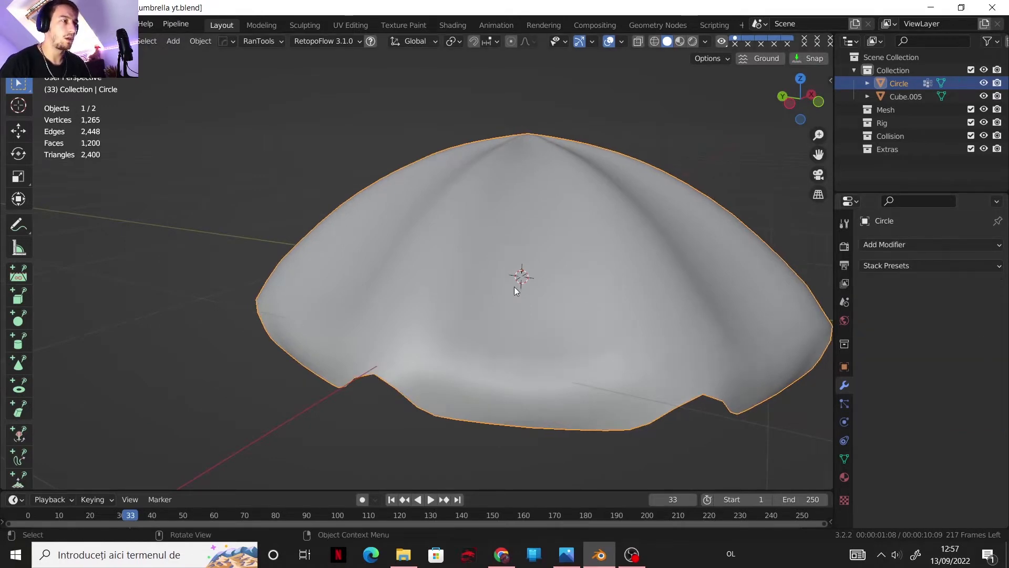
pyautogui.moveTo(474, 337); pyautogui.dragTo(513, 286, button='middle')
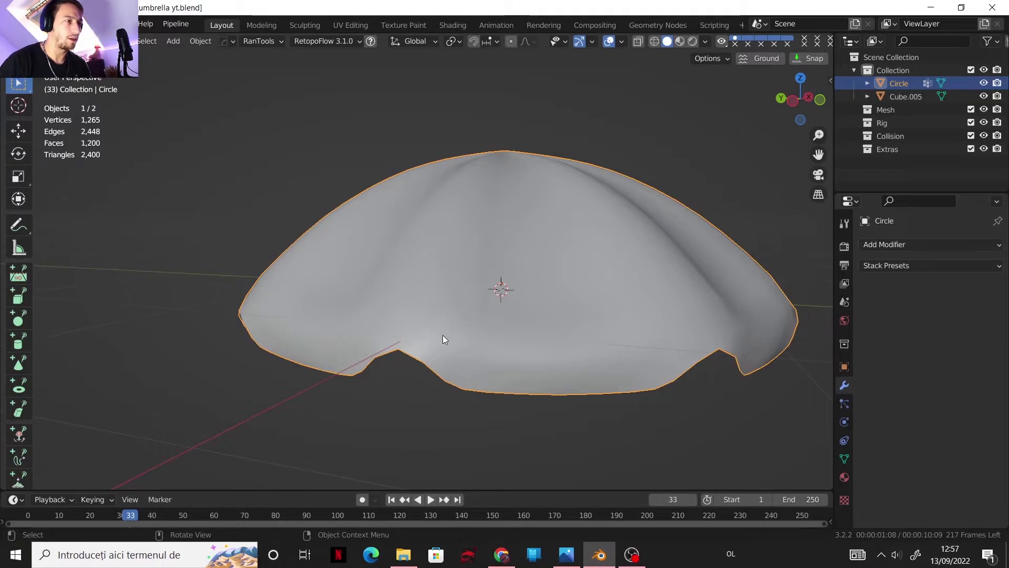
# Select the open boundary edge loop along the canopy's lower rim in Edit Mode
pyautogui.press('Tab')
pyautogui.press('2')
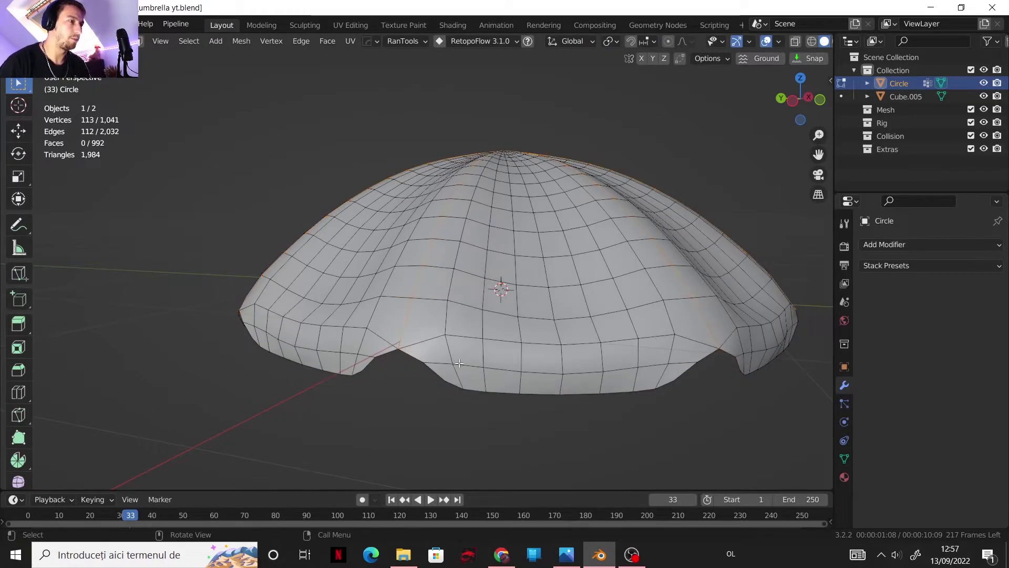
pyautogui.moveTo(459, 363); pyautogui.dragTo(374, 292, button='middle')
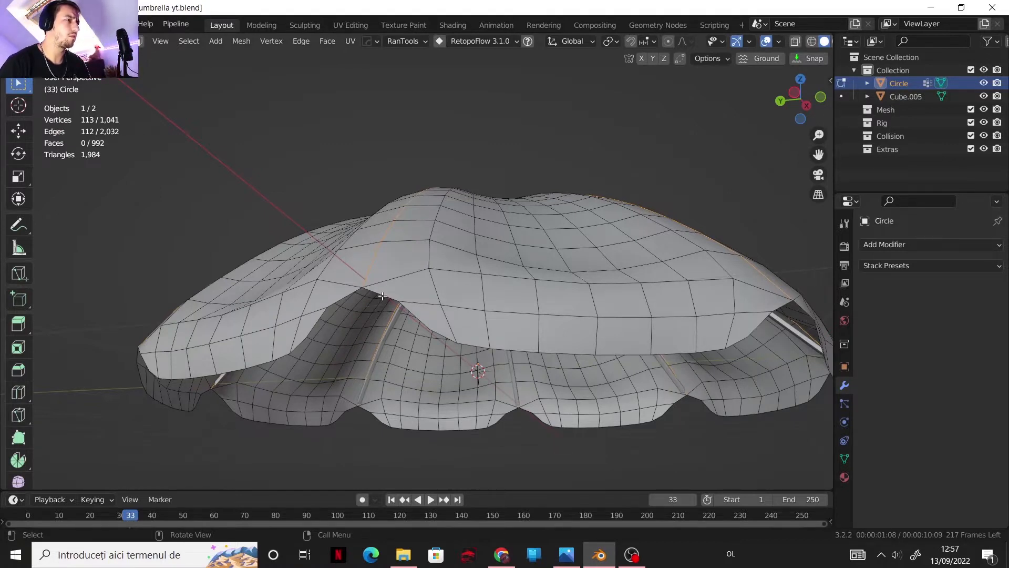
pyautogui.keyDown('alt'); pyautogui.click(378, 295); pyautogui.keyUp('alt')
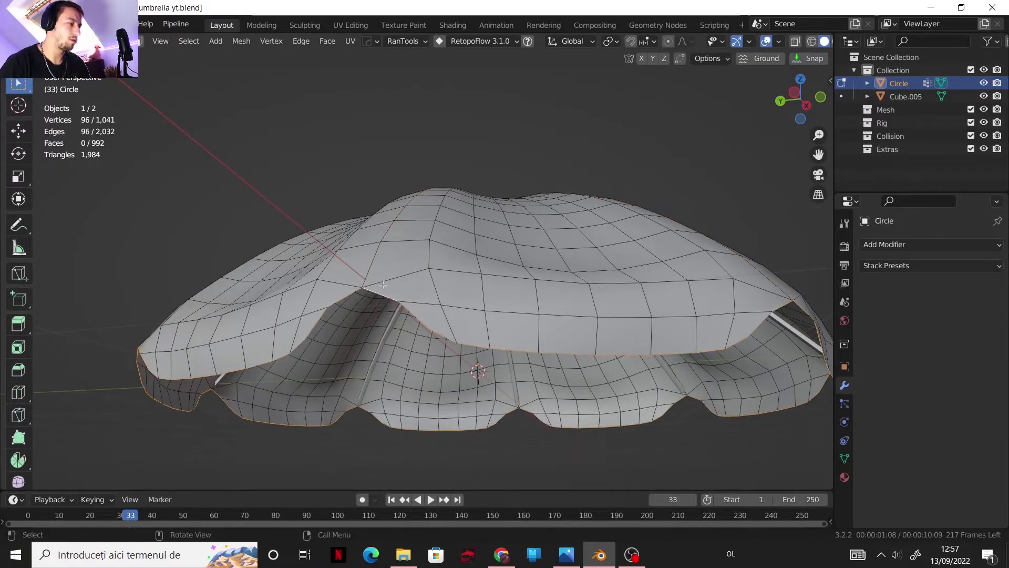
pyautogui.moveTo(376, 281); pyautogui.dragTo(361, 322, button='middle')
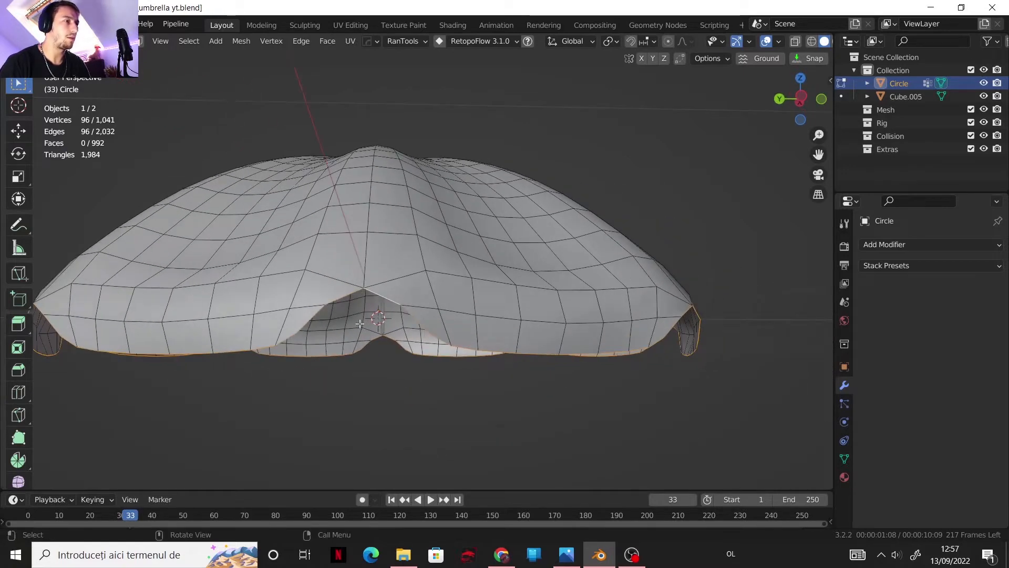
# Duplicate the rim's edge loop in place, separate the copy into its own object and leave Edit Mode
pyautogui.hotkey('shift', 'd')
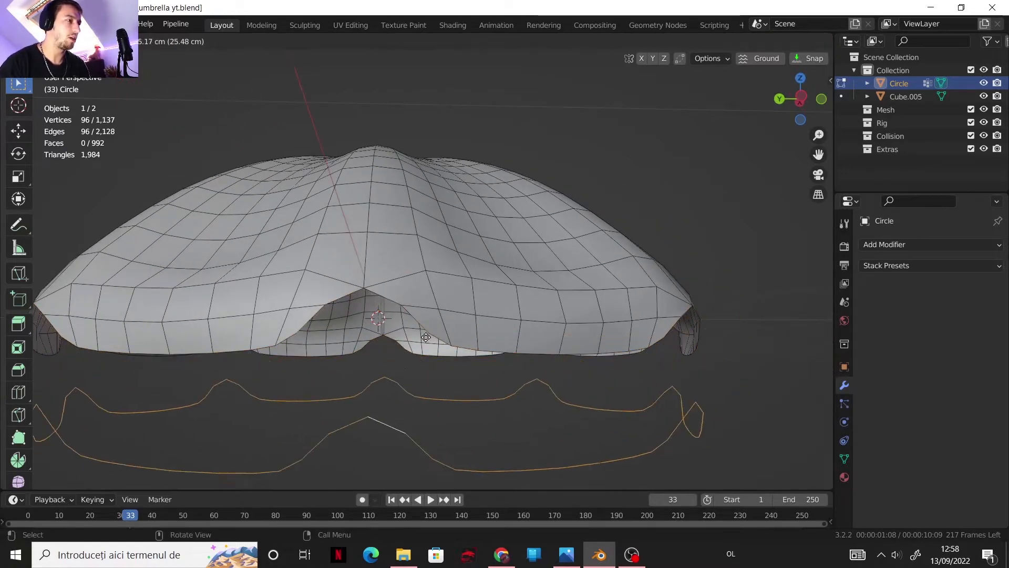
pyautogui.rightClick(400, 343)
pyautogui.press('p')
pyautogui.click(408, 336)
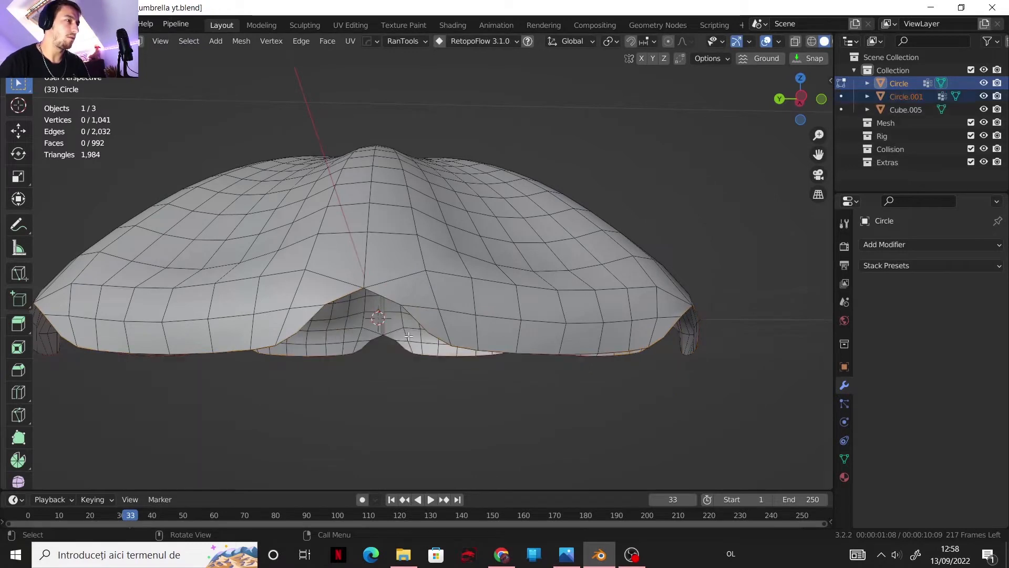
pyautogui.press('Tab')
# Convert the separated rim object to a curve and open its curve data properties
pyautogui.click(403, 305)
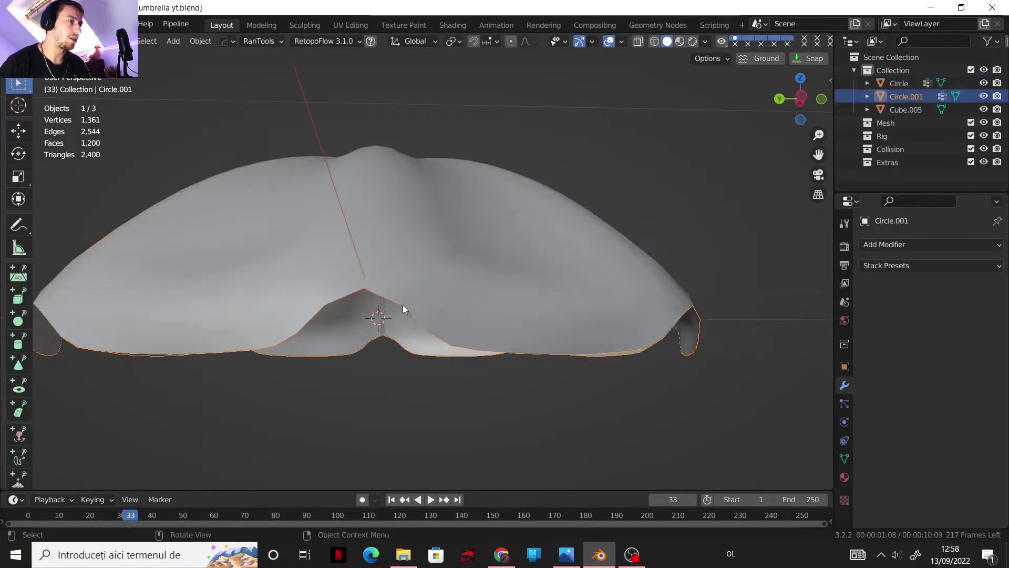
pyautogui.click(180, 37)
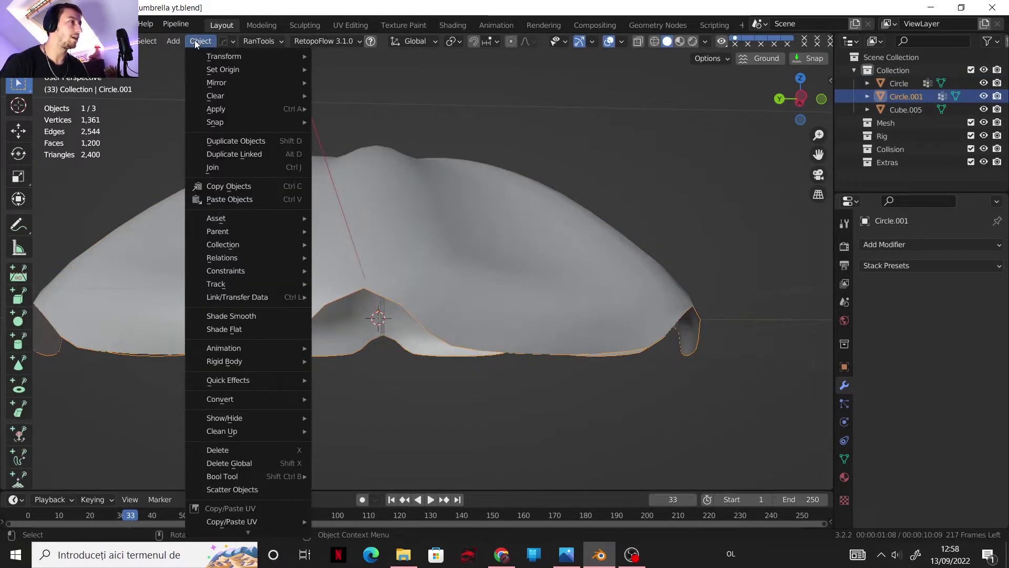
pyautogui.moveTo(294, 399)
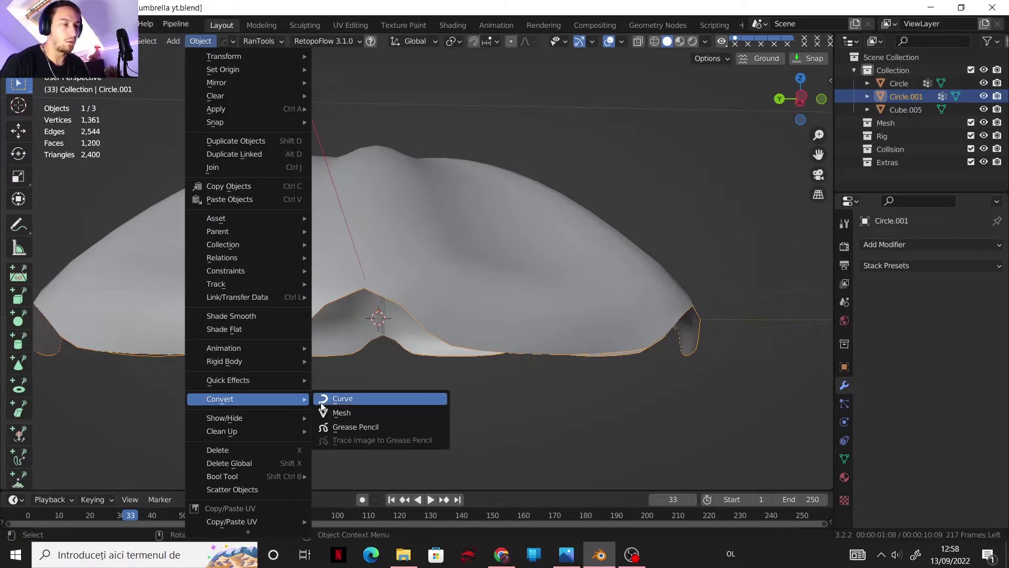
pyautogui.click(336, 398)
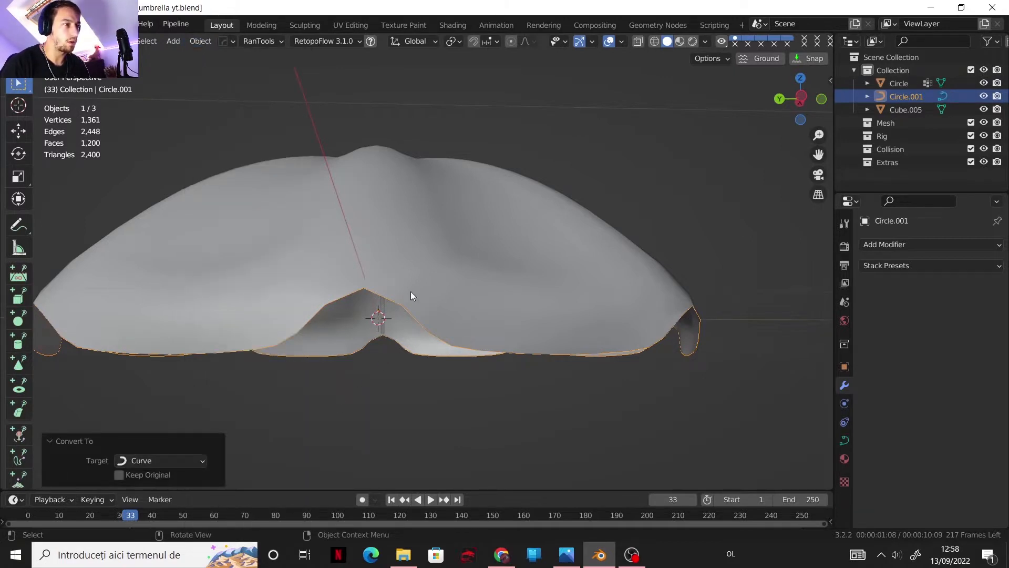
pyautogui.moveTo(412, 295); pyautogui.dragTo(409, 323, button='middle')
pyautogui.click(843, 441)
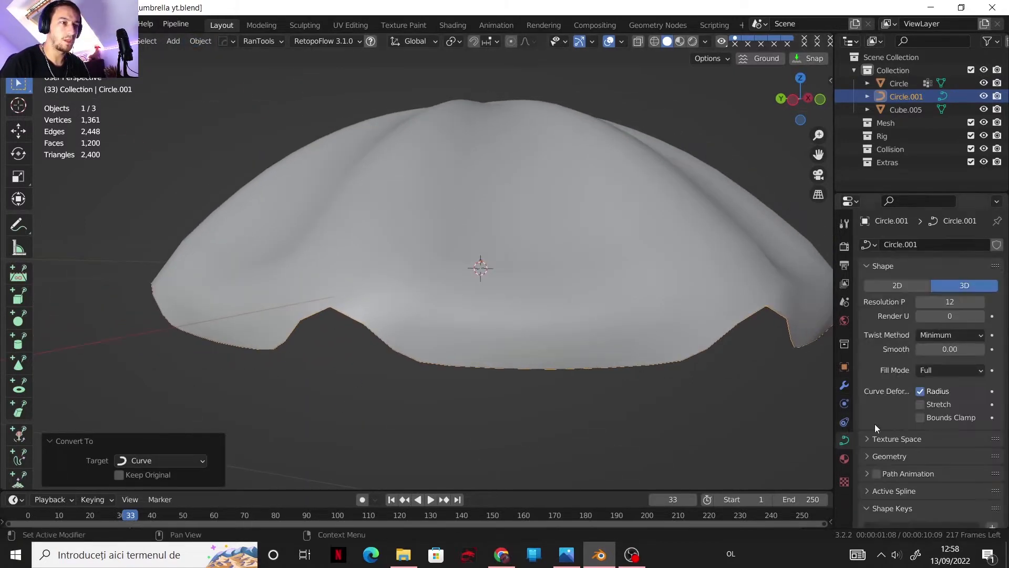
# Give the rim curve a round bevel with a depth of 0.3 cm
pyautogui.scroll(-4, 931, 443)
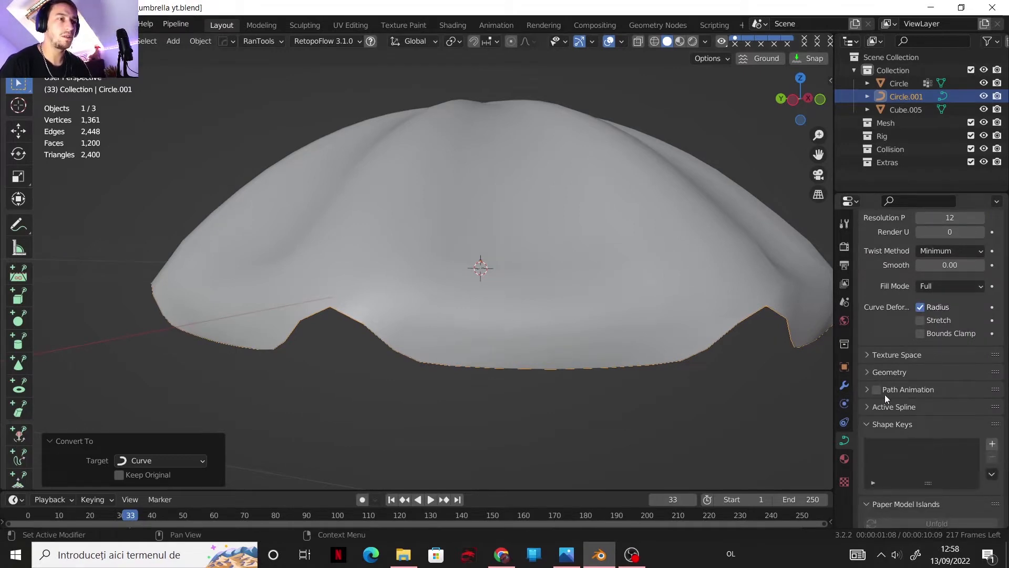
pyautogui.click(867, 373)
pyautogui.scroll(-3, 940, 421)
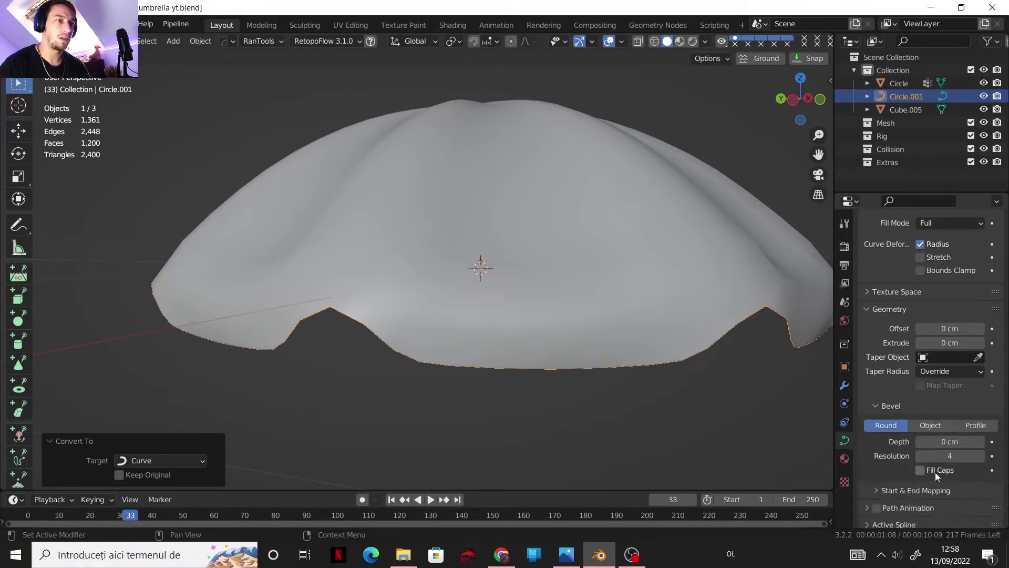
pyautogui.click(958, 442)
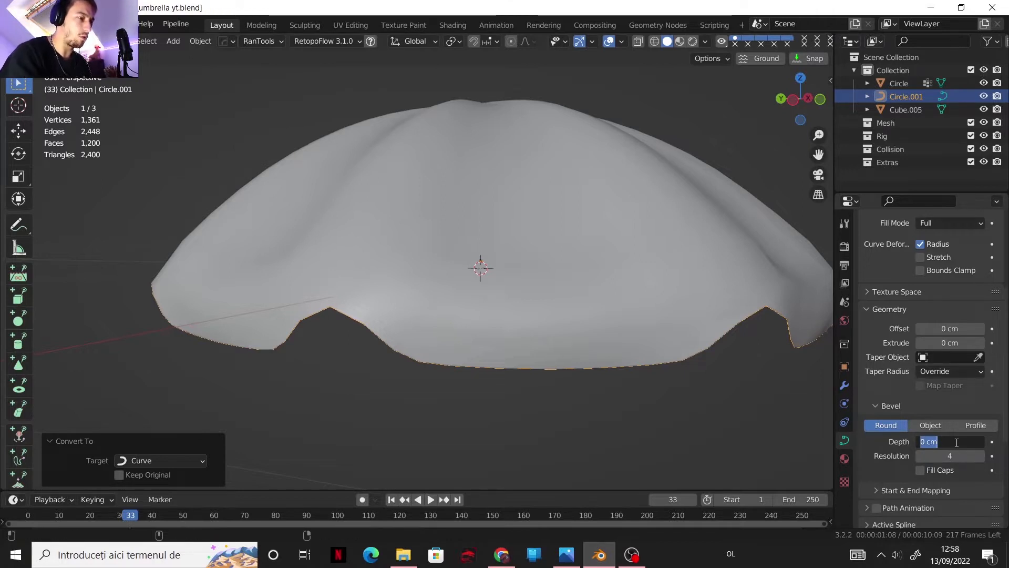
pyautogui.press('Return')
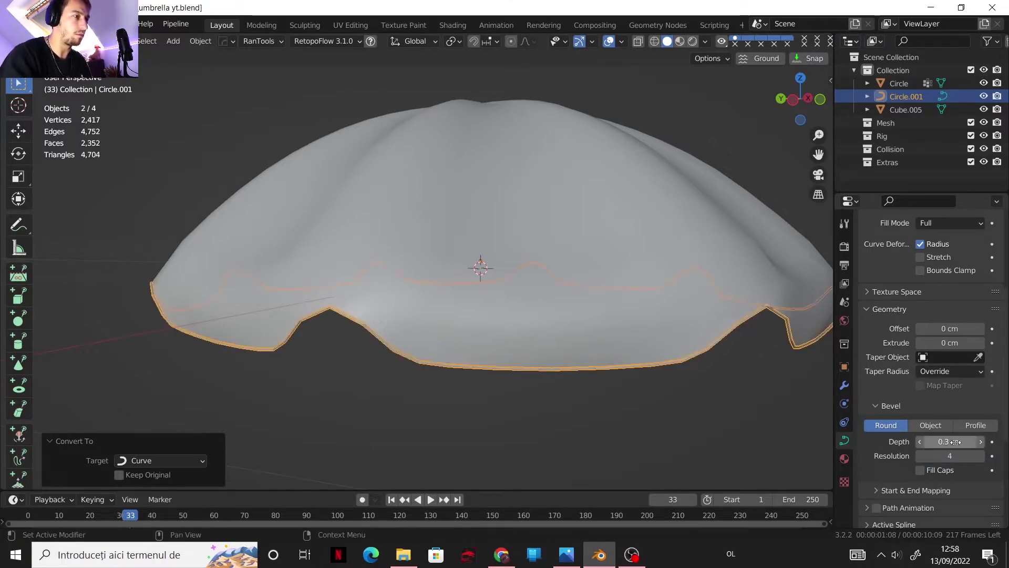
# Try a bevel resolution of 0 on the rim curve, check its profile, and settle on a resolution of 2
pyautogui.scroll(5, 333, 312)
pyautogui.moveTo(333, 313); pyautogui.dragTo(351, 279, button='middle')
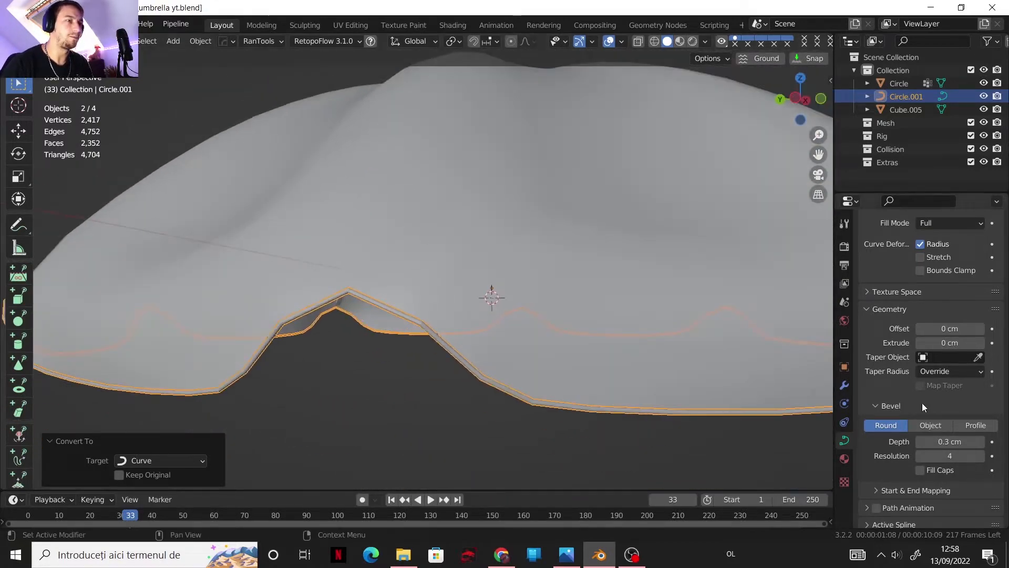
pyautogui.click(919, 455)
pyautogui.click(920, 455)
pyautogui.click(919, 455)
pyautogui.click(919, 455)
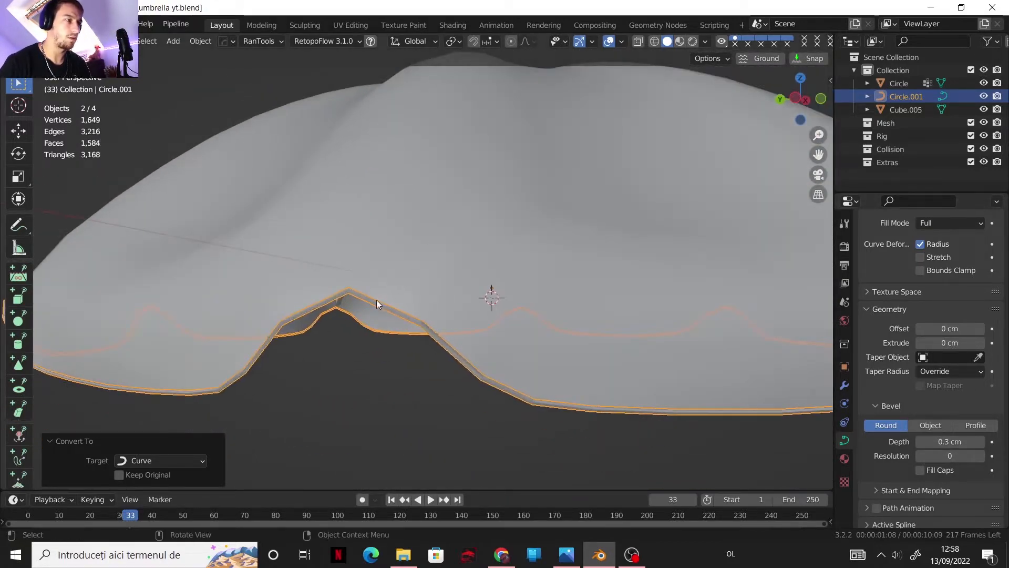
pyautogui.moveTo(450, 311); pyautogui.dragTo(326, 289, button='middle')
pyautogui.rightClick(327, 298)
pyautogui.click(328, 296)
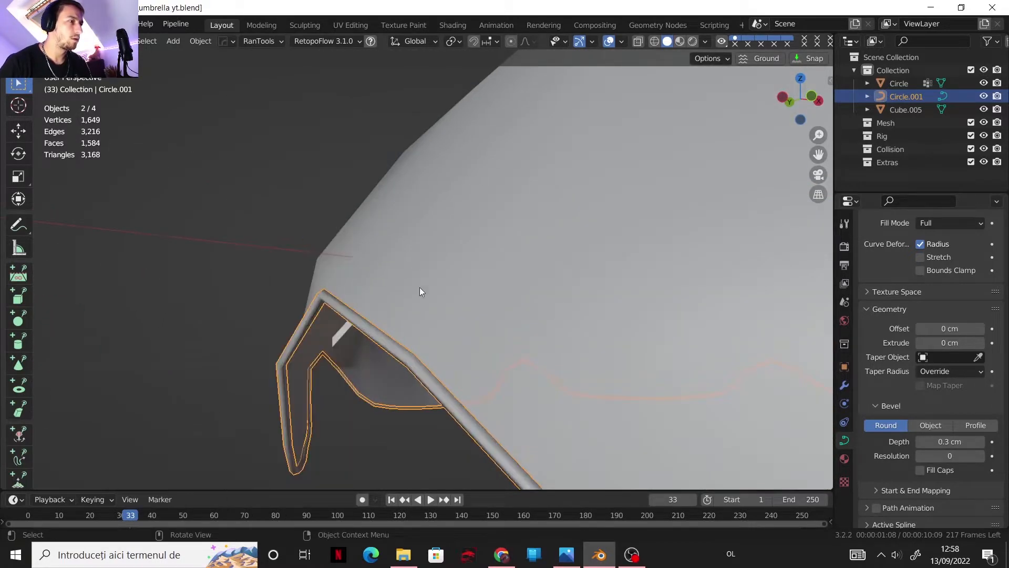
pyautogui.click(981, 456)
pyautogui.click(981, 456)
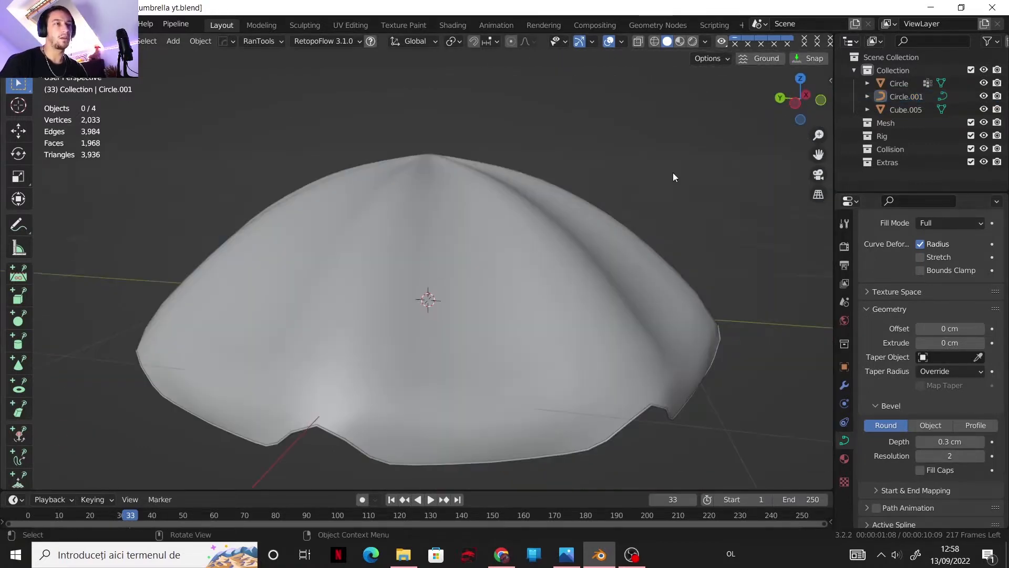
# Rename the canopy object as low
pyautogui.click(495, 280)
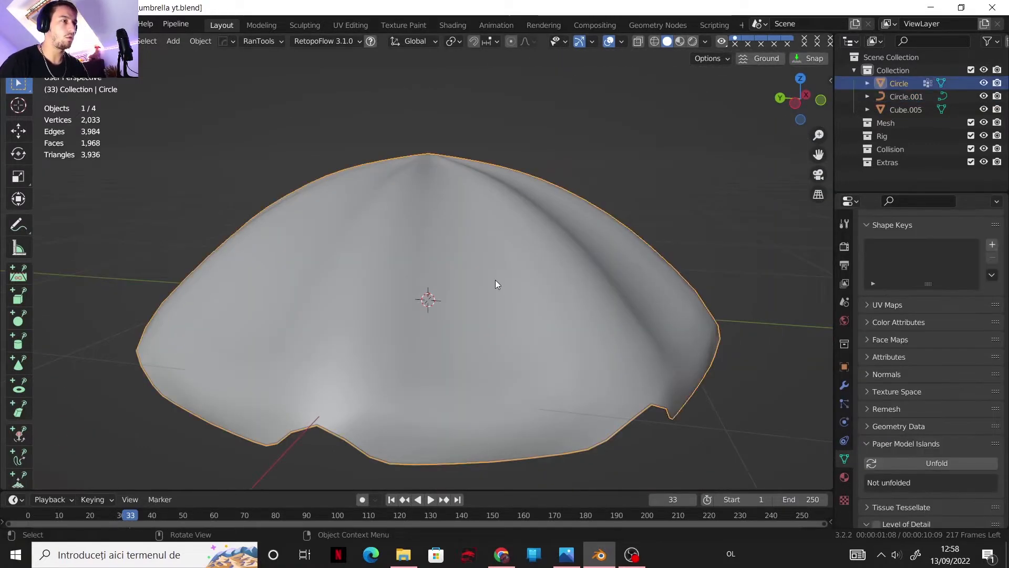
pyautogui.doubleClick(898, 86)
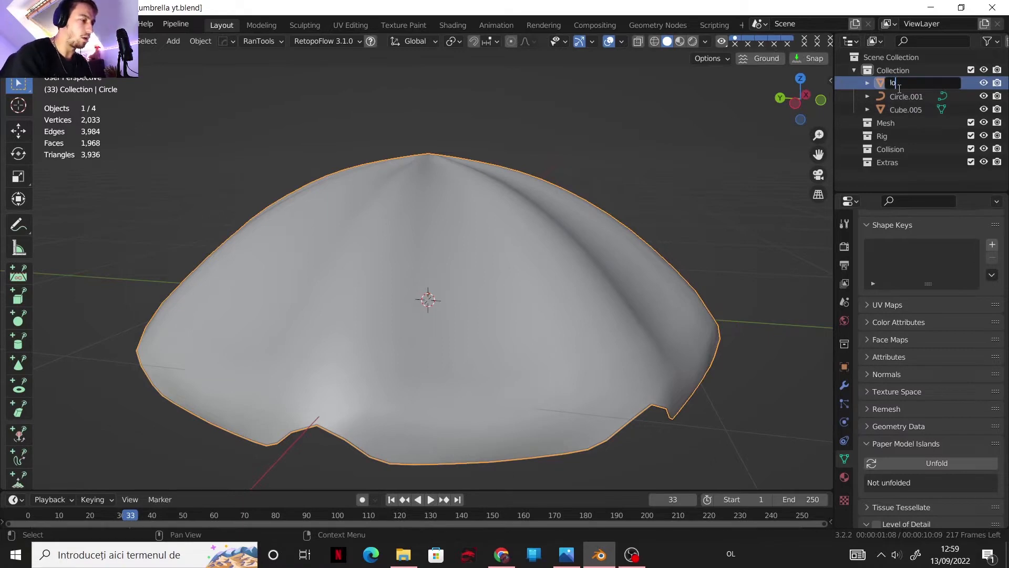
pyautogui.write('low')
pyautogui.press('Return')
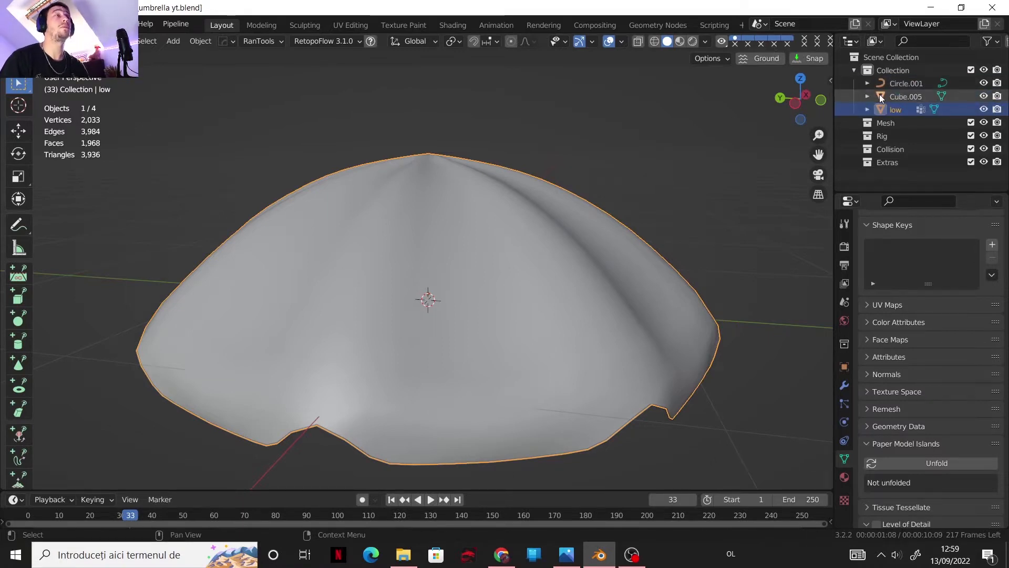
# Duplicate the low canopy in place and rename the copy as high
pyautogui.hotkey('shift', 'd')
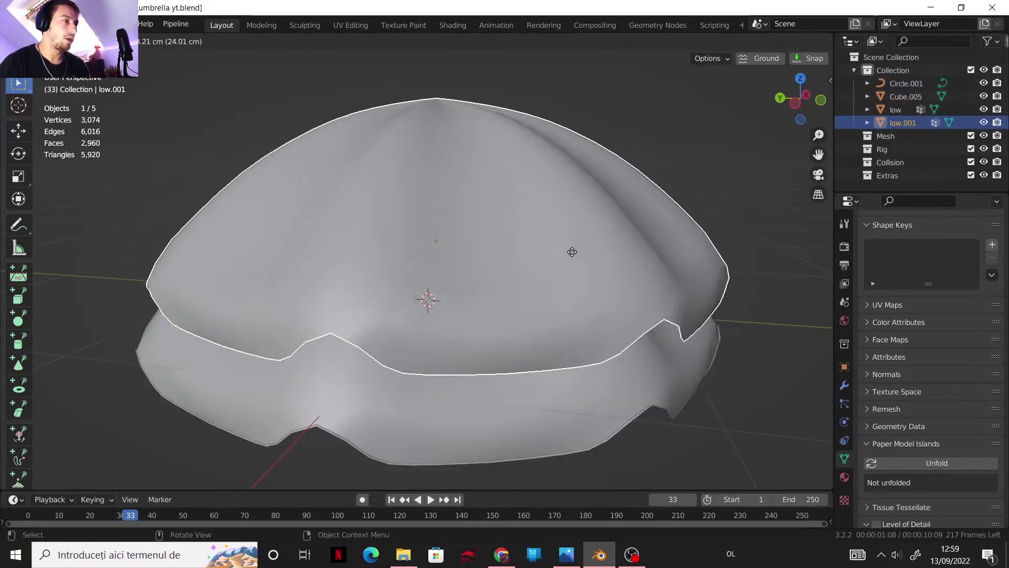
pyautogui.press('Escape')
pyautogui.doubleClick(900, 122)
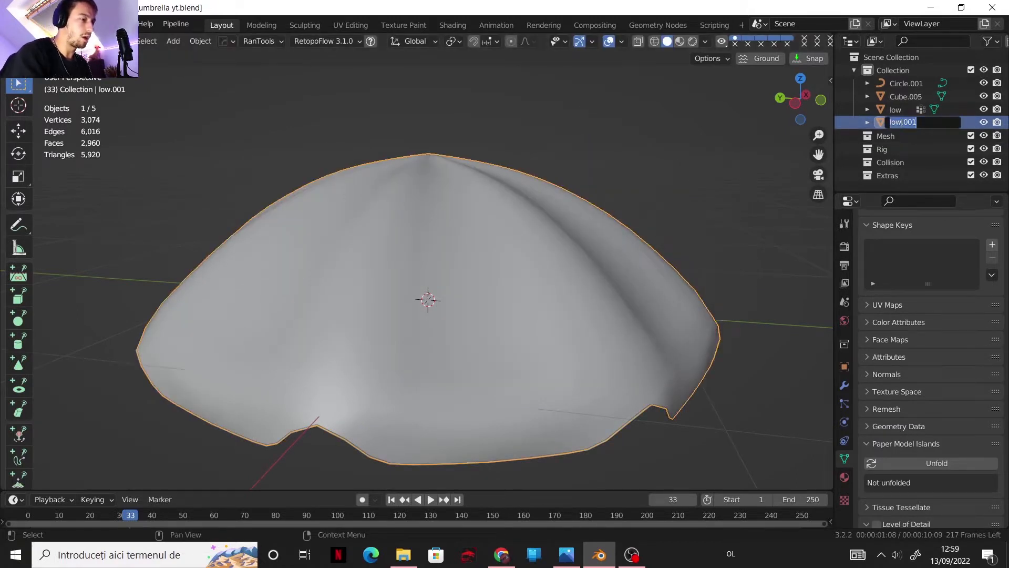
pyautogui.write('high')
pyautogui.press('Return')
# Add a Subdivision Surface modifier with 3 viewport levels to the high canopy and apply it
pyautogui.click(844, 385)
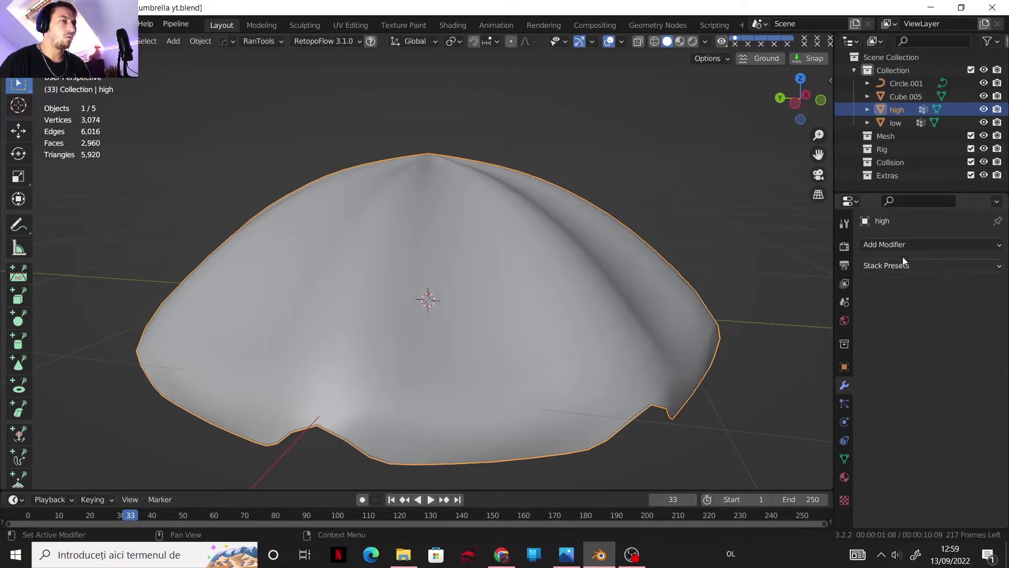
pyautogui.click(901, 244)
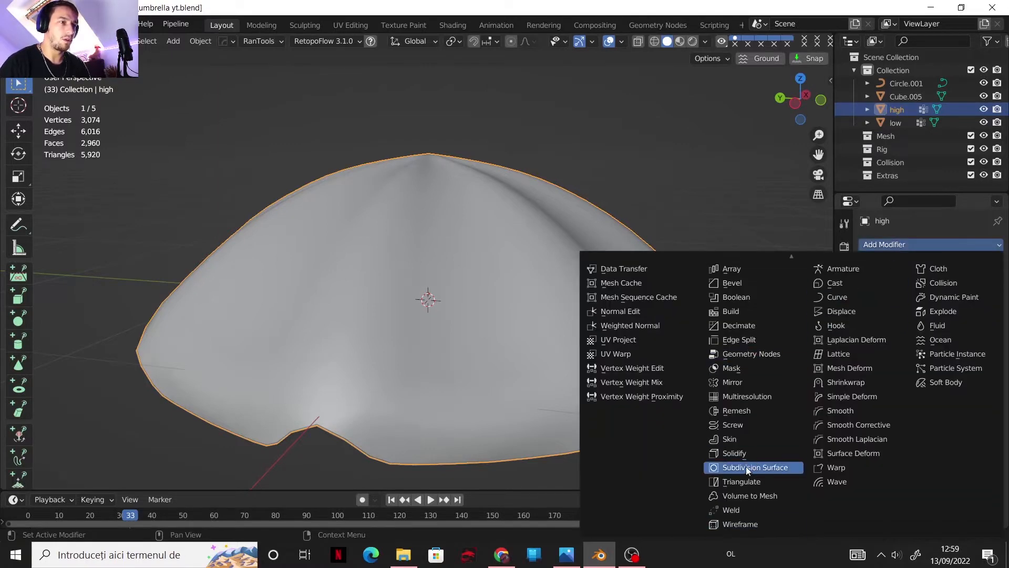
pyautogui.click(748, 470)
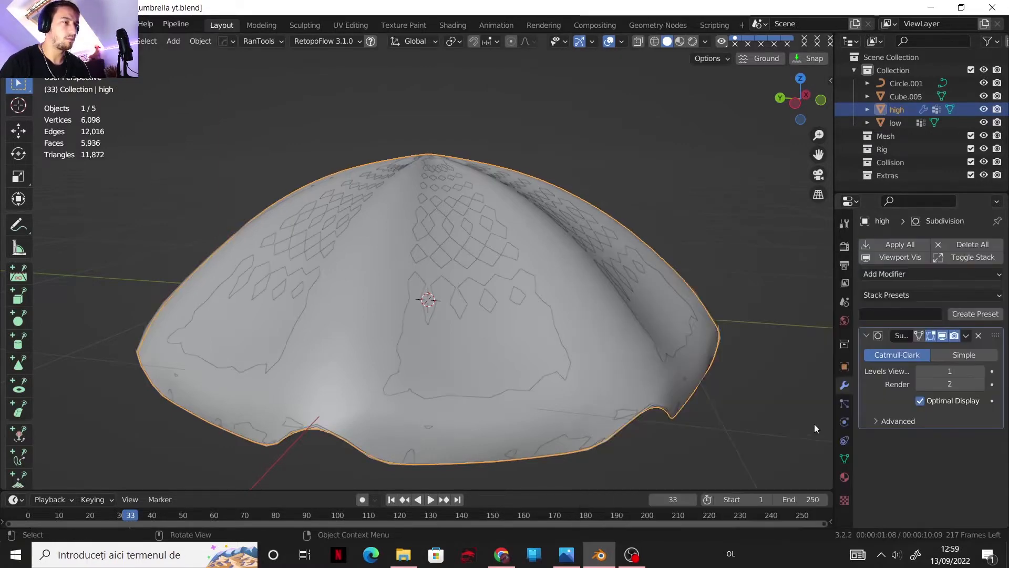
pyautogui.click(980, 371)
pyautogui.click(980, 372)
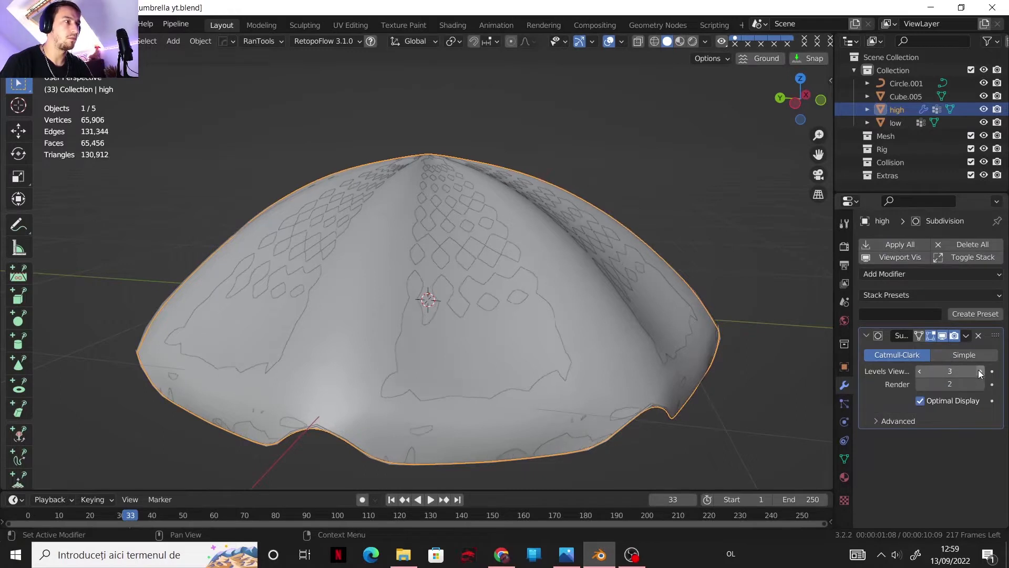
pyautogui.hotkey('ctrl', 'a')
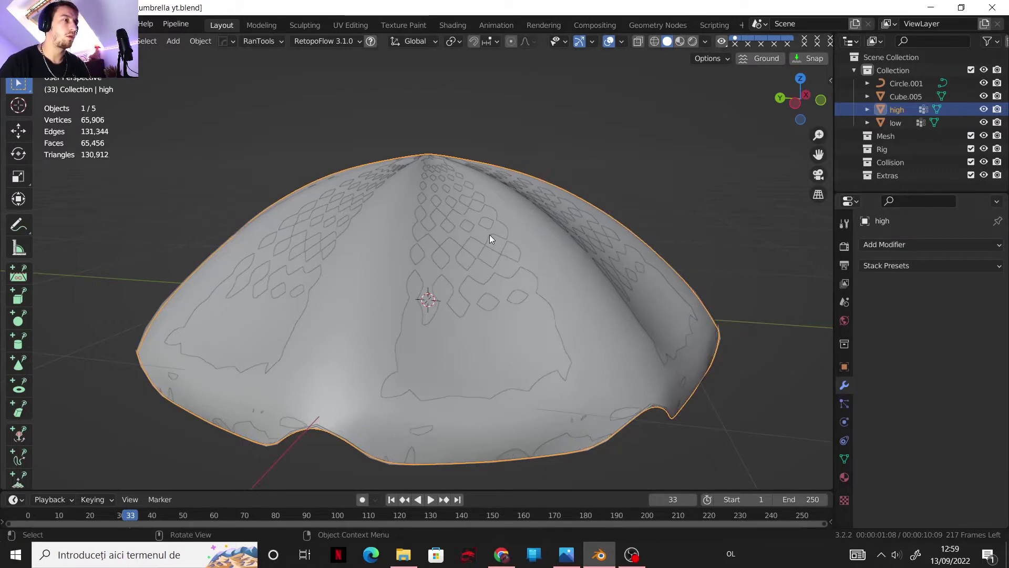
# Hide the low canopy in the viewport and switch the high canopy to Sculpt Mode
pyautogui.click(983, 122)
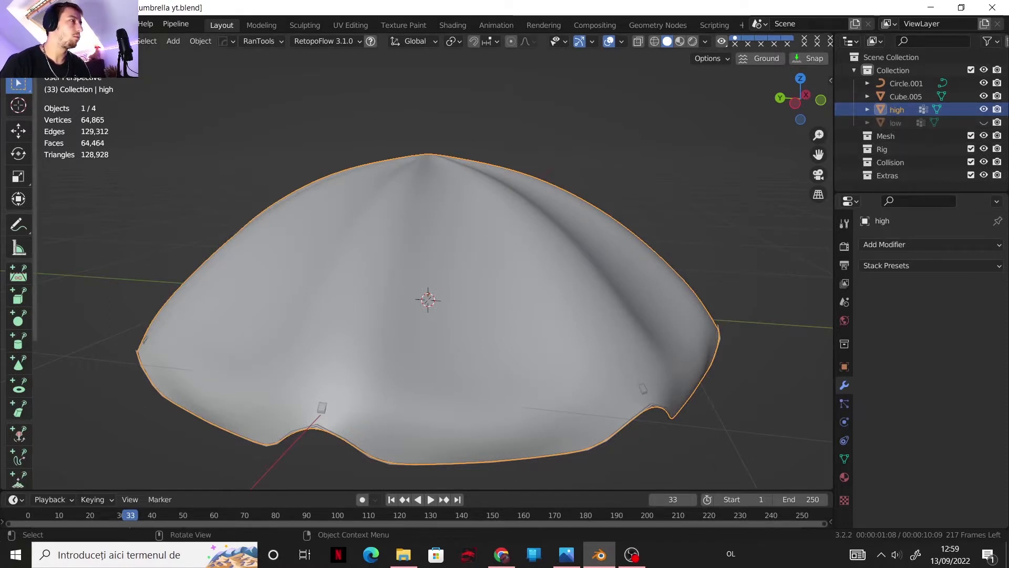
pyautogui.click(63, 41)
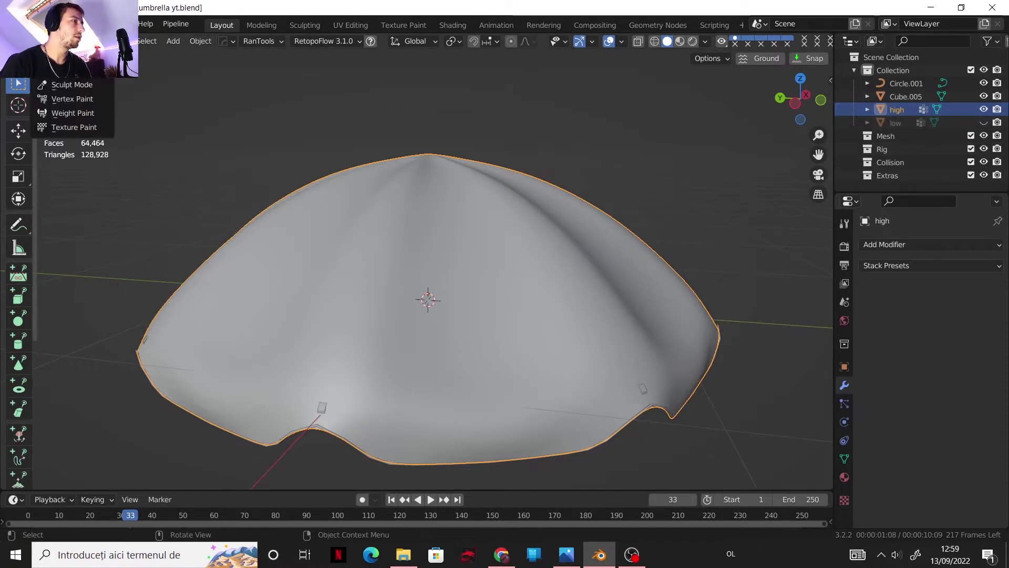
pyautogui.click(71, 86)
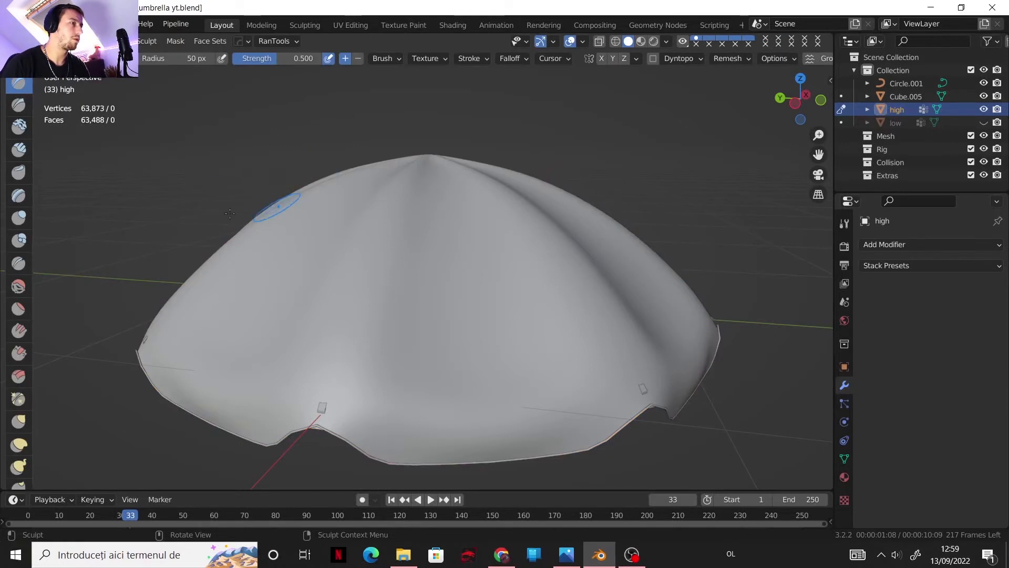
# Save the umbrella file and choose the Cloth sculpting brush
pyautogui.click(28, 24)
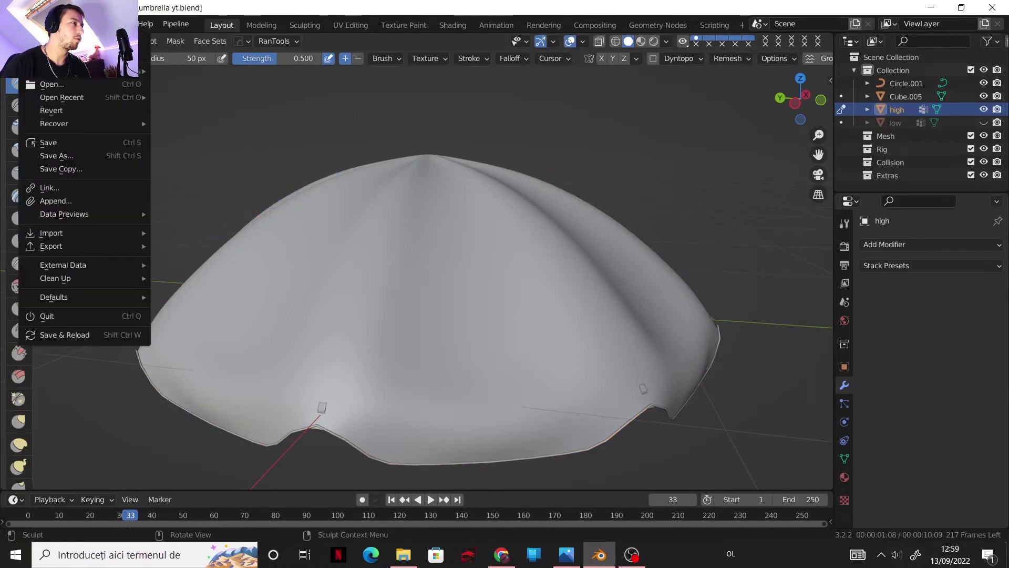
pyautogui.click(65, 143)
pyautogui.scroll(-5, 19, 237)
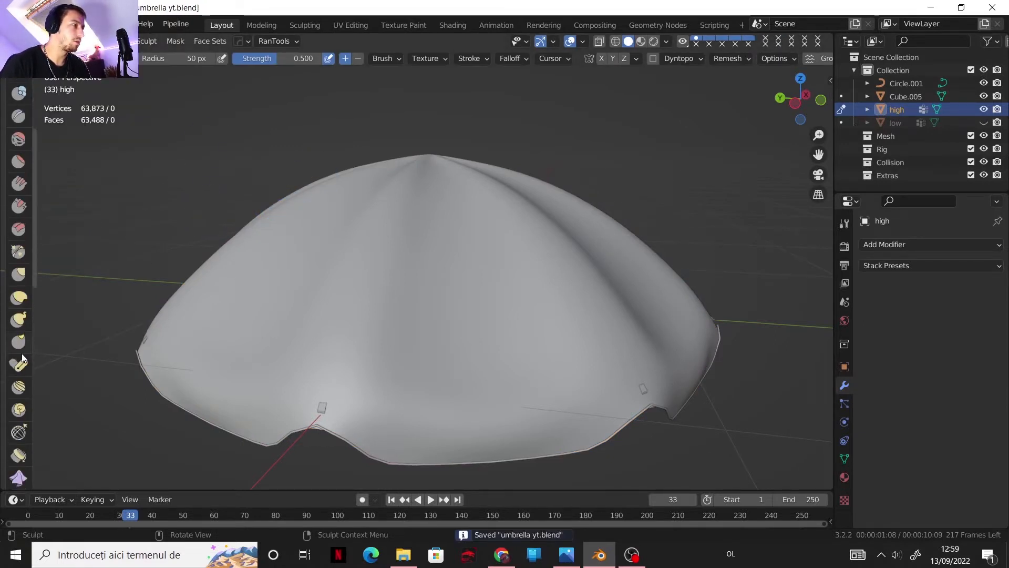
pyautogui.click(18, 351)
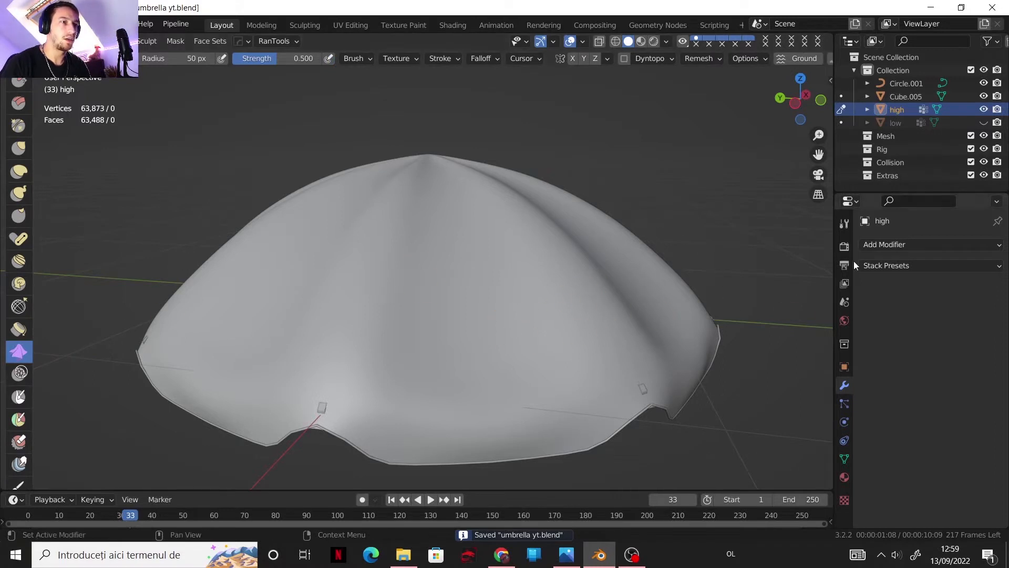
# Set the Cloth brush's deformation to Expand and its simulation area to Dynamic
pyautogui.click(844, 225)
pyautogui.scroll(-10, 900, 384)
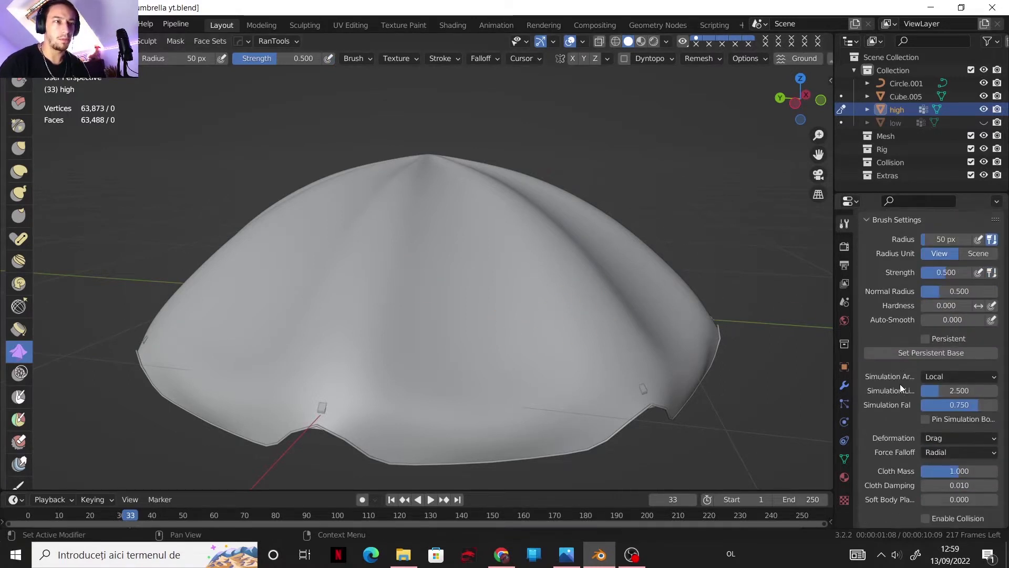
pyautogui.click(945, 334)
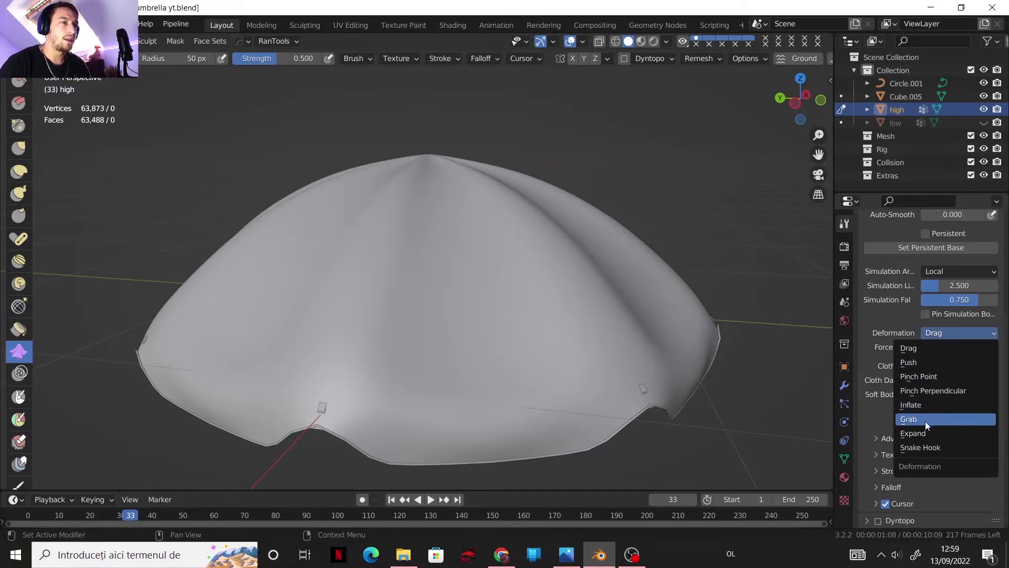
pyautogui.click(941, 434)
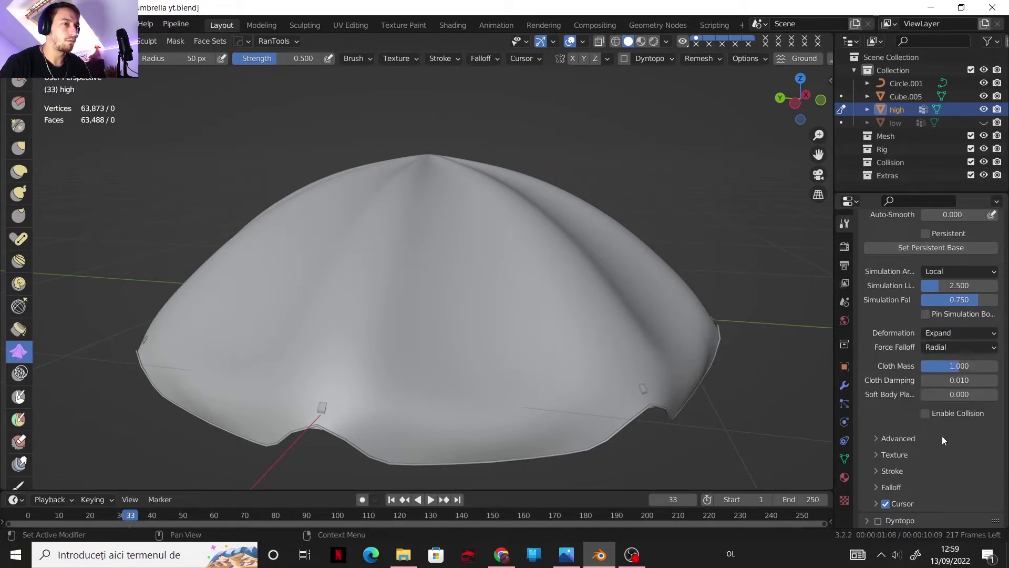
pyautogui.click(946, 271)
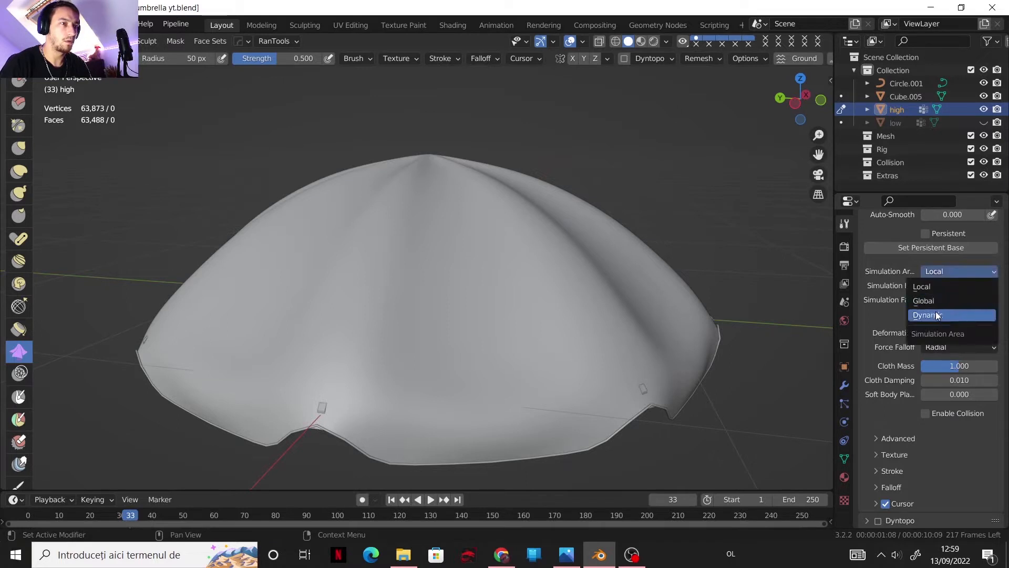
pyautogui.click(941, 313)
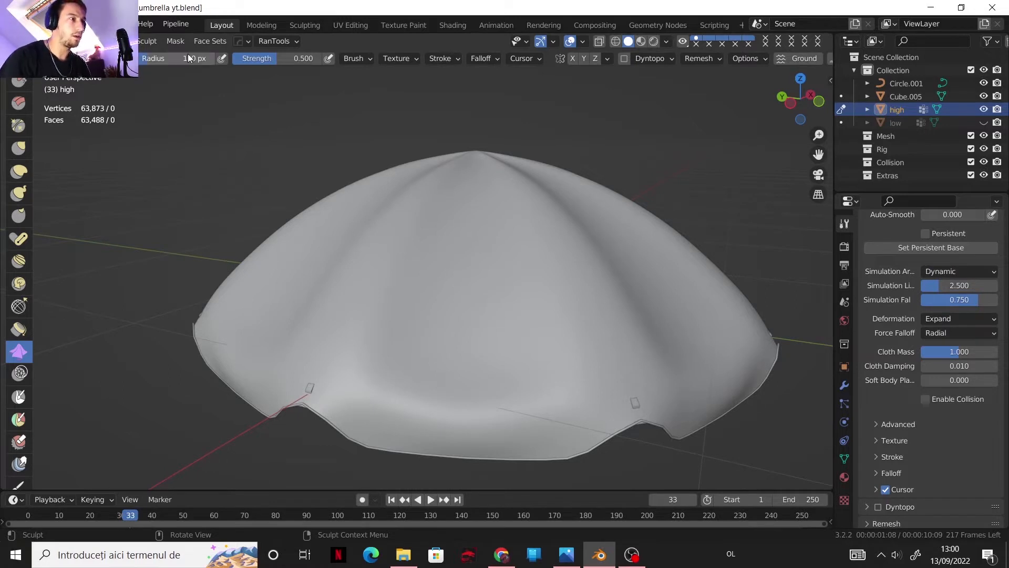
# Set the brush radius to 100 px and sculpt cloth wrinkles across the high canopy's panels
pyautogui.press('Return')
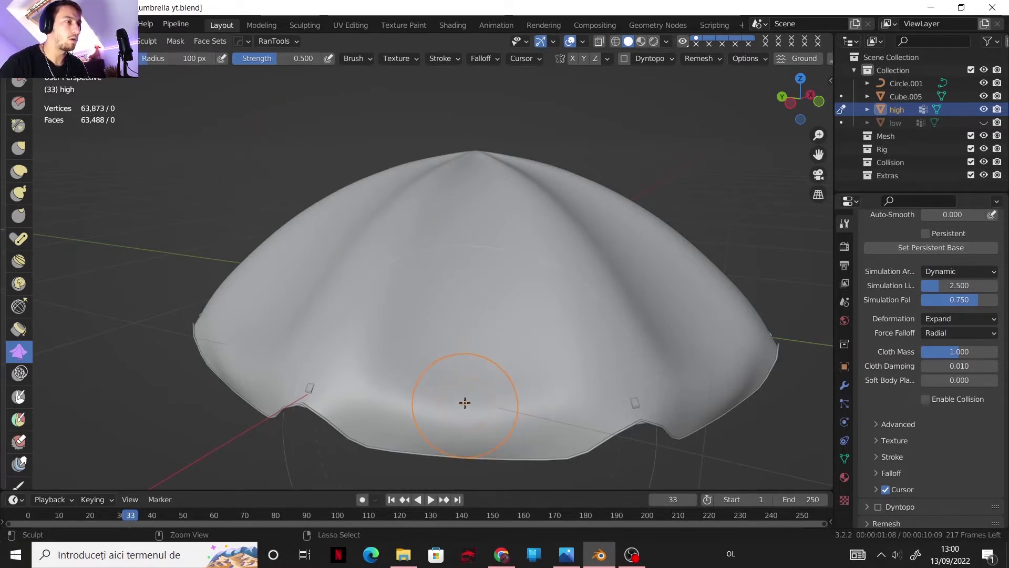
pyautogui.moveTo(464, 401); pyautogui.dragTo(462, 378)
pyautogui.moveTo(473, 250)
pyautogui.mouseDown()
pyautogui.moveTo(428, 372)
pyautogui.moveTo(437, 394)
pyautogui.moveTo(513, 378)
pyautogui.mouseUp()
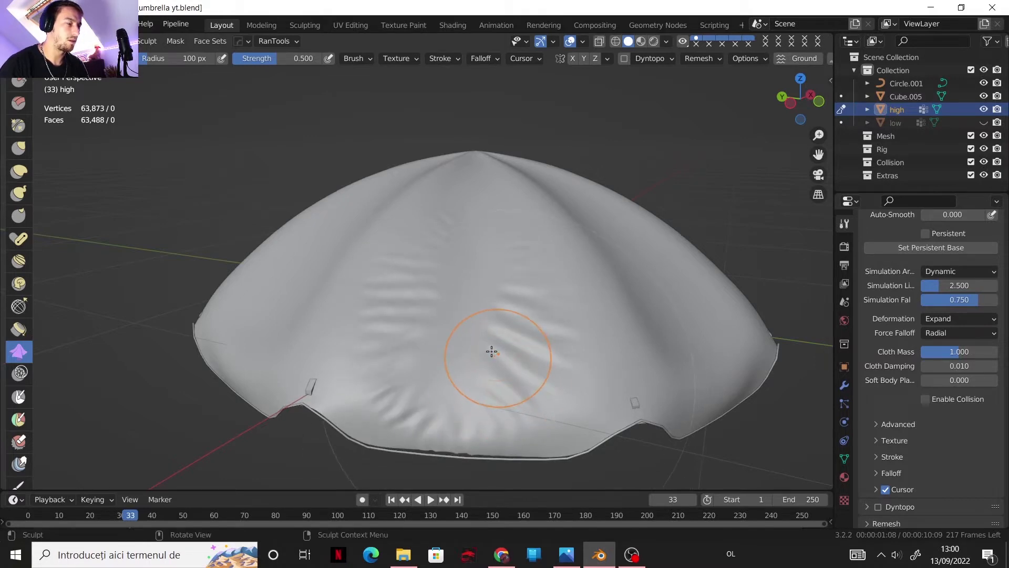
pyautogui.moveTo(492, 352)
pyautogui.mouseDown(button='middle')
pyautogui.moveTo(451, 318)
pyautogui.moveTo(458, 313)
pyautogui.moveTo(487, 342)
pyautogui.moveTo(451, 362)
pyautogui.mouseUp(button='middle')
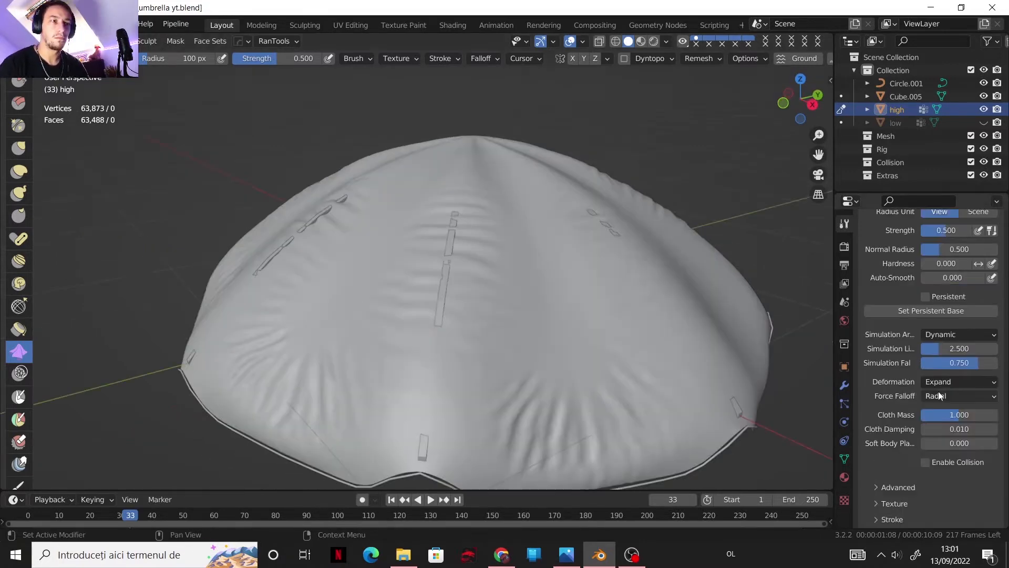
# Switch the Cloth brush's deformation to Push and set its radius to 30 px
pyautogui.click(940, 382)
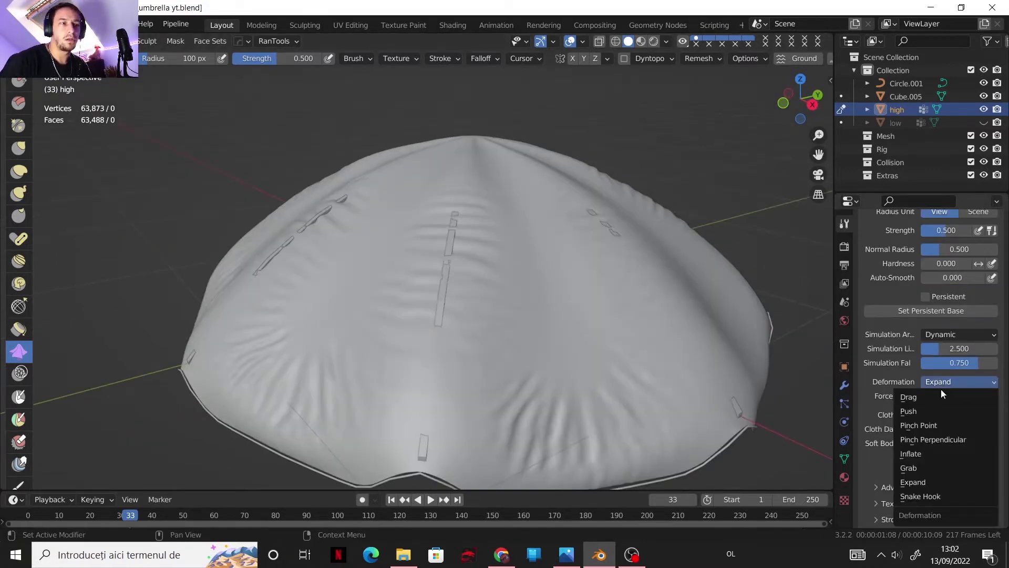
pyautogui.click(932, 406)
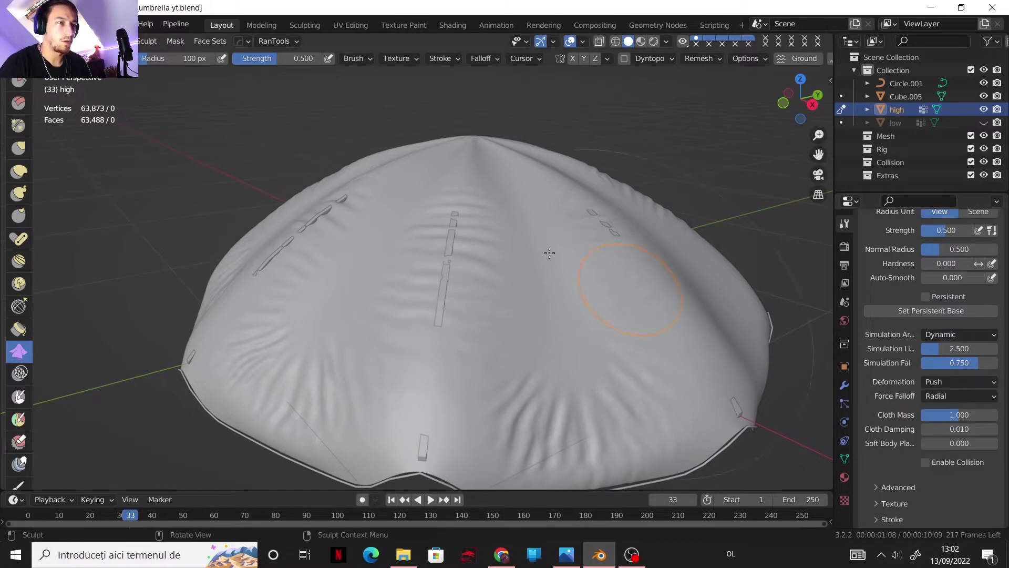
pyautogui.click(190, 58)
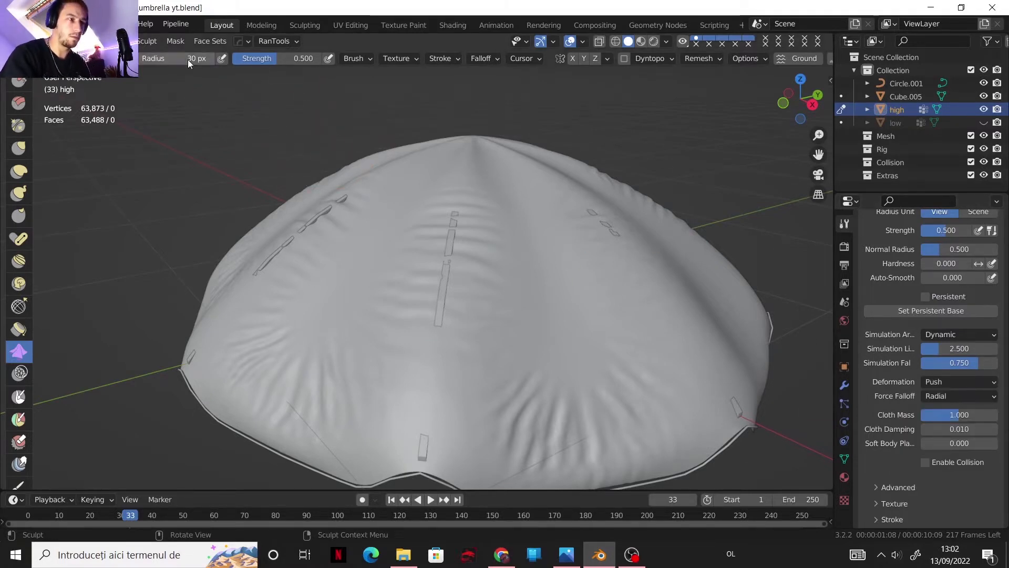
# Push the high canopy's cloth along its ribs and pinch the wrinkles there with the Cloth brush's deformation set to Pinch Point
pyautogui.moveTo(459, 216); pyautogui.dragTo(458, 216)
pyautogui.moveTo(445, 321); pyautogui.dragTo(434, 379)
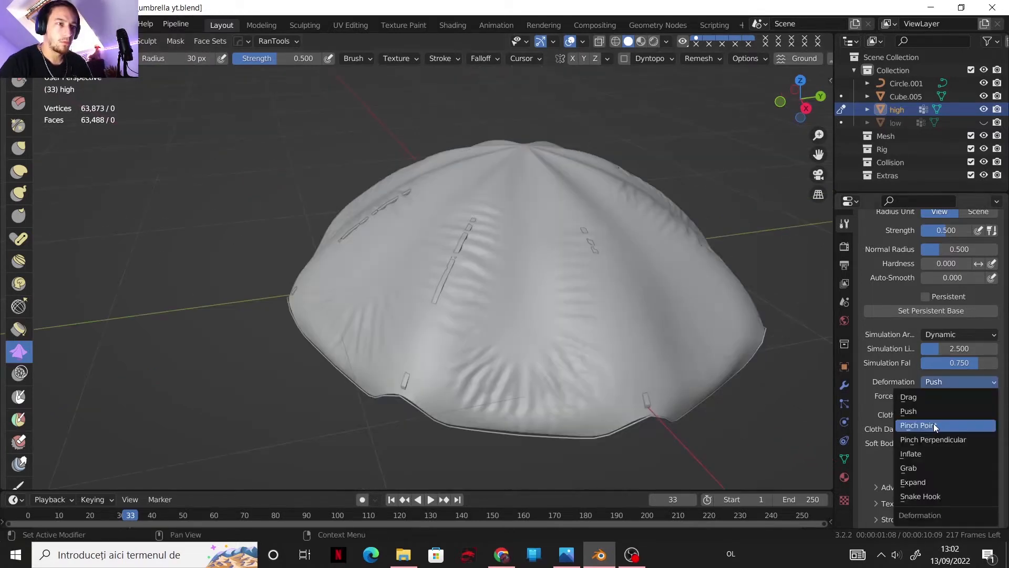
pyautogui.click(933, 423)
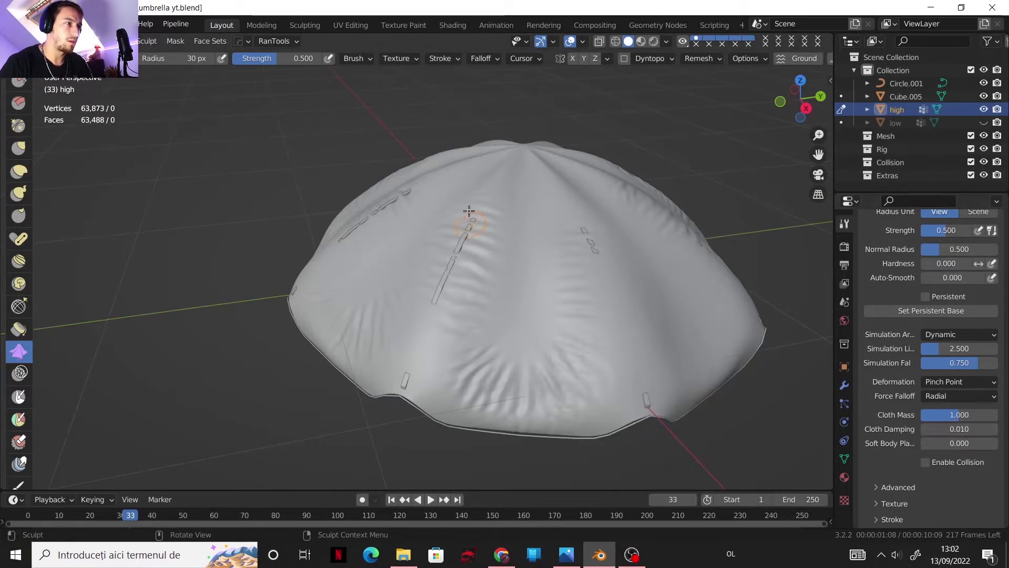
pyautogui.moveTo(471, 210); pyautogui.dragTo(450, 259)
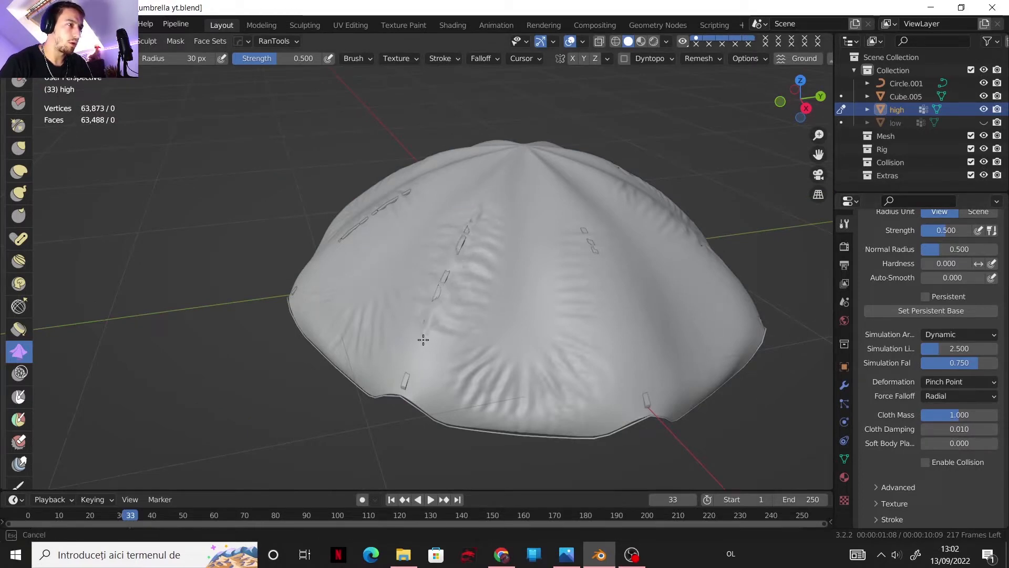
pyautogui.moveTo(423, 339); pyautogui.dragTo(427, 343)
pyautogui.moveTo(541, 263)
pyautogui.mouseDown(button='middle')
pyautogui.moveTo(450, 214)
pyautogui.moveTo(457, 237)
pyautogui.mouseUp(button='middle')
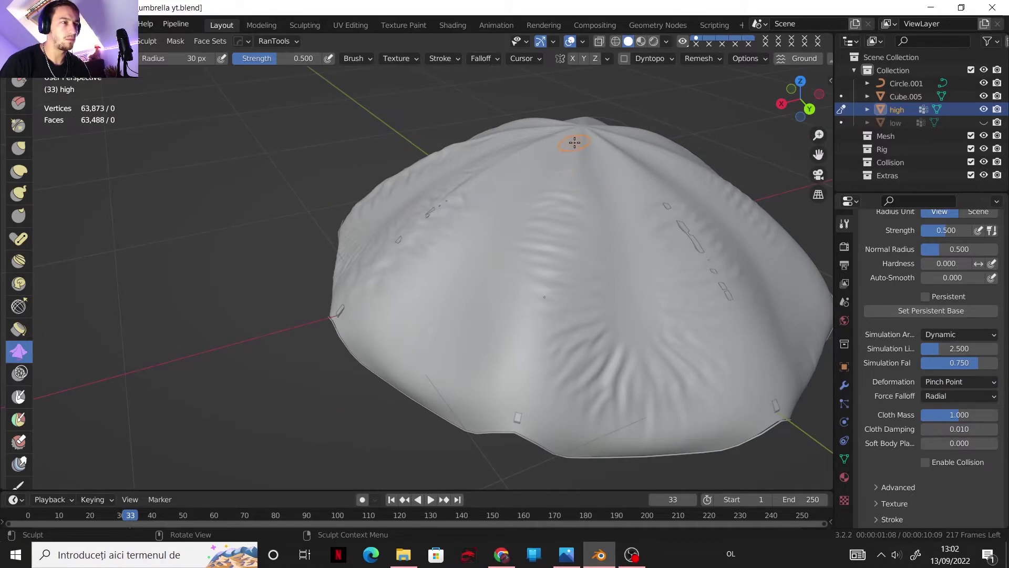
pyautogui.moveTo(574, 142); pyautogui.dragTo(572, 164)
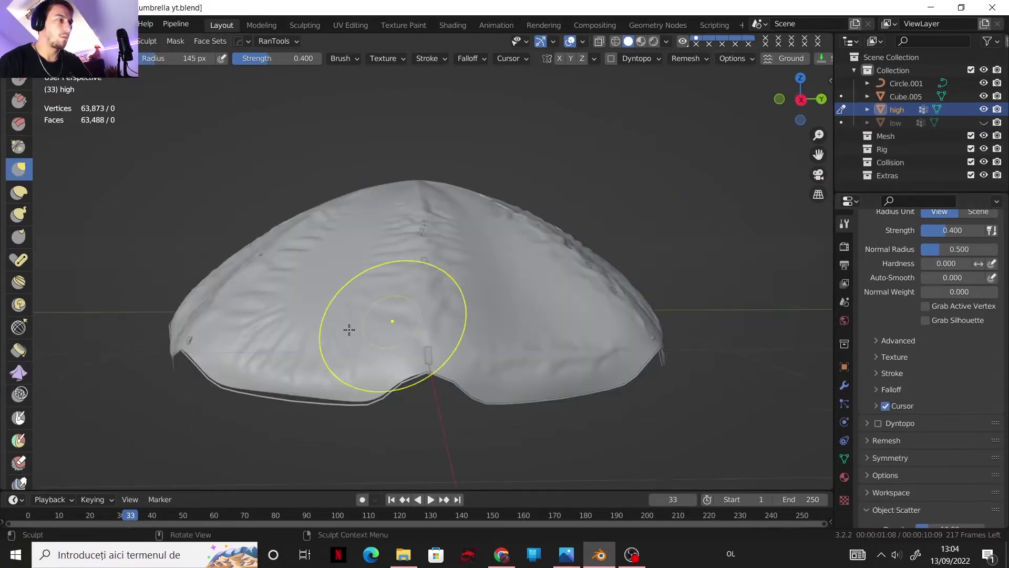
# Adjust the high canopy's lower edge against the rim trim with the Grab brush at 145 px radius and 0.400 strength
pyautogui.moveTo(349, 329); pyautogui.dragTo(400, 270, button='middle')
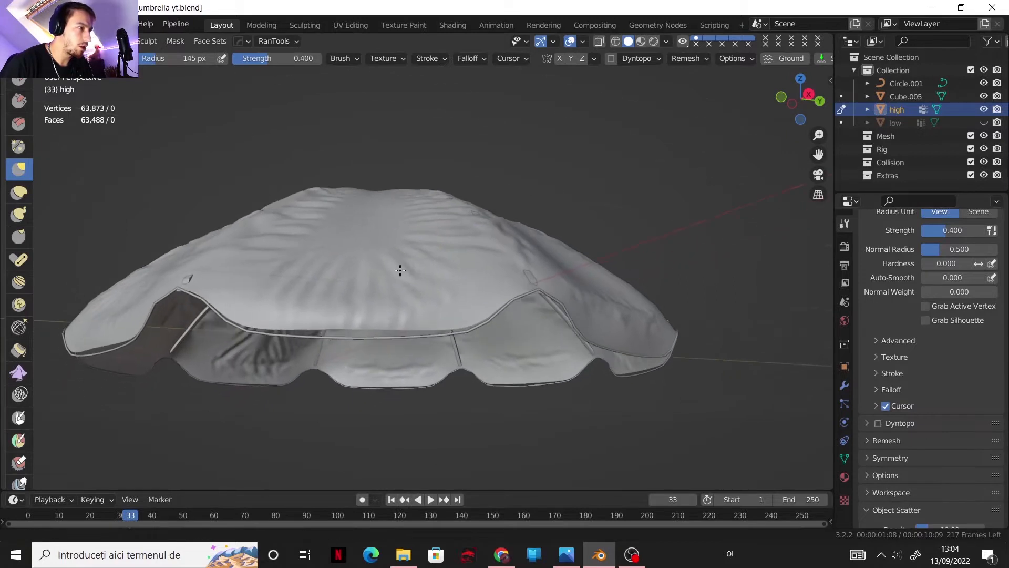
pyautogui.scroll(3, 402, 272)
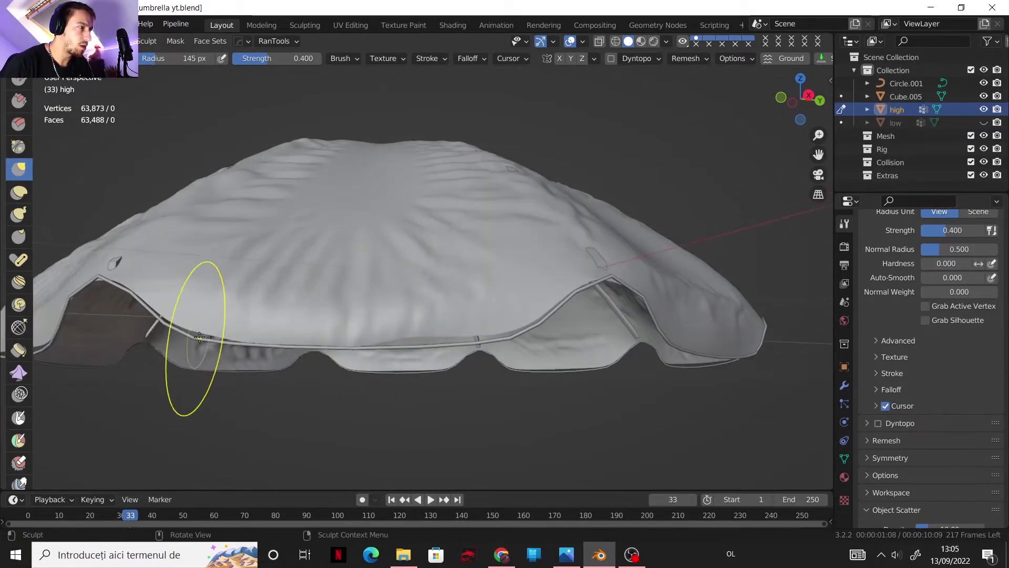
pyautogui.moveTo(200, 337); pyautogui.dragTo(201, 332)
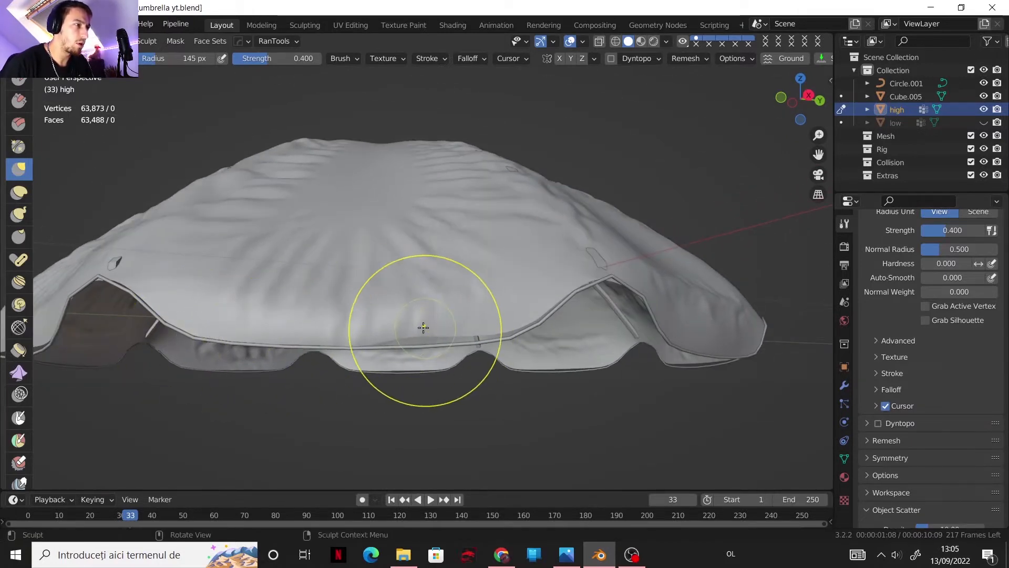
pyautogui.moveTo(418, 353); pyautogui.dragTo(430, 346)
pyautogui.moveTo(496, 327); pyautogui.dragTo(500, 331)
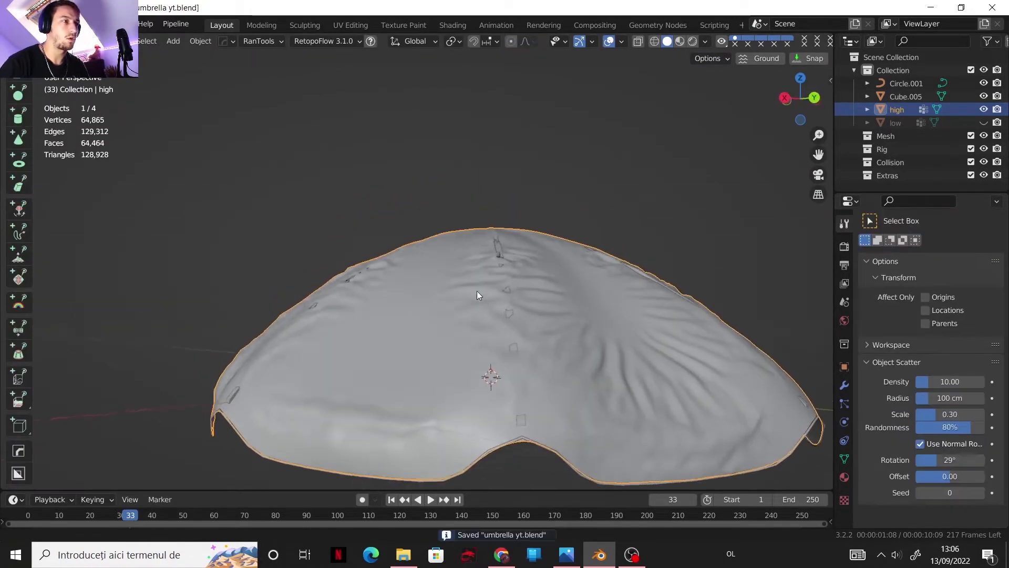
# Add a Subdivision Surface modifier to the high canopy
pyautogui.keyDown('shift'); pyautogui.moveTo(477, 291); pyautogui.dragTo(448, 245, button='middle'); pyautogui.keyUp('shift')
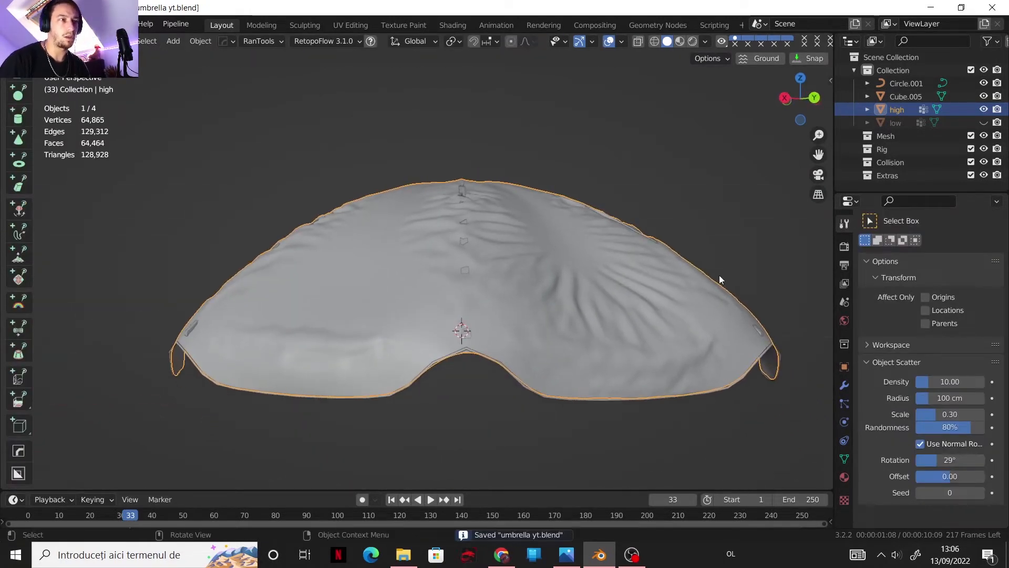
pyautogui.click(708, 223)
pyautogui.click(679, 327)
pyautogui.click(845, 386)
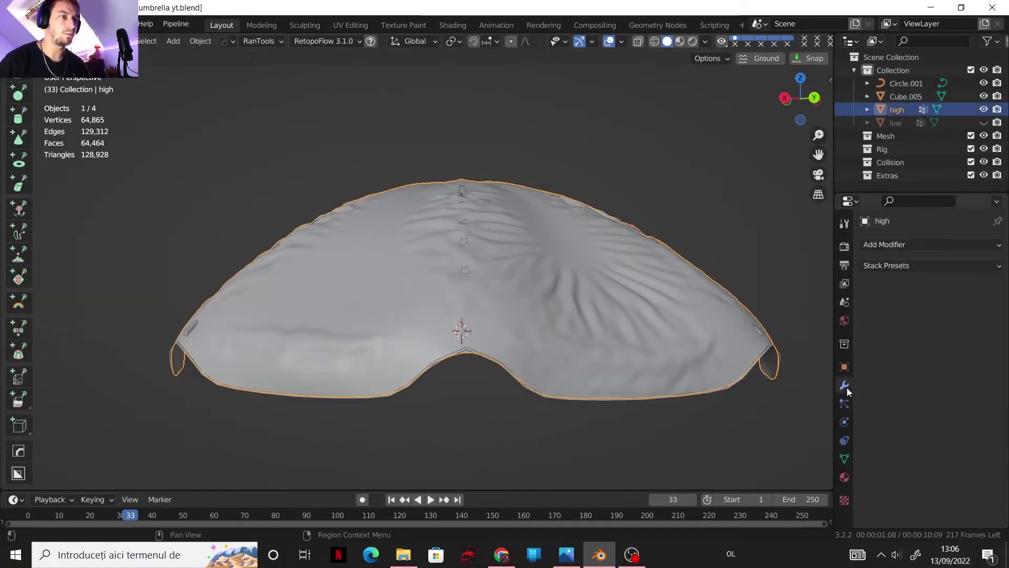
pyautogui.moveTo(621, 300); pyautogui.dragTo(544, 317, button='middle')
pyautogui.scroll(2, 546, 317)
pyautogui.keyDown('shift'); pyautogui.moveTo(483, 275); pyautogui.dragTo(339, 243, button='middle'); pyautogui.keyUp('shift')
pyautogui.click(904, 245)
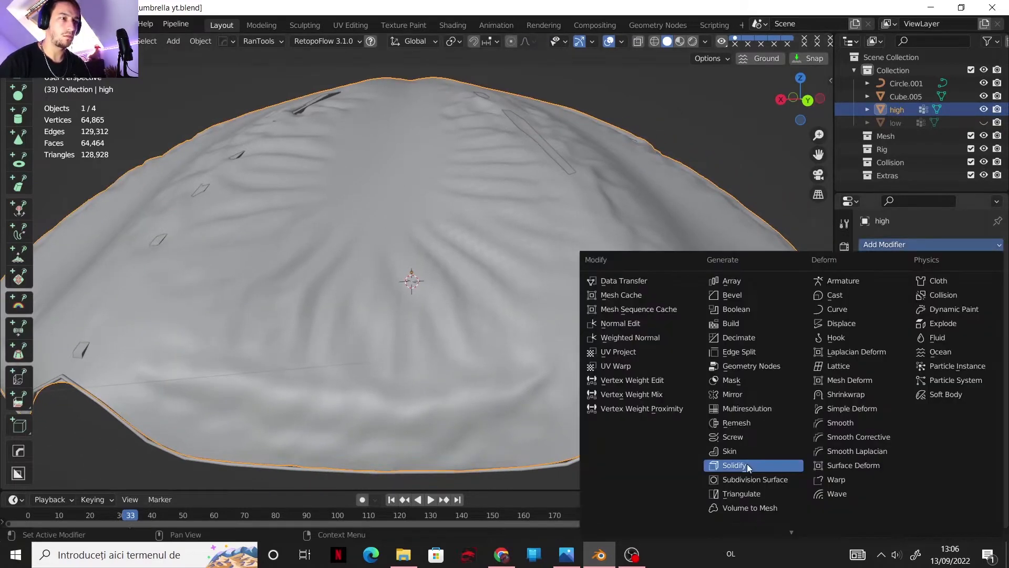
pyautogui.click(744, 477)
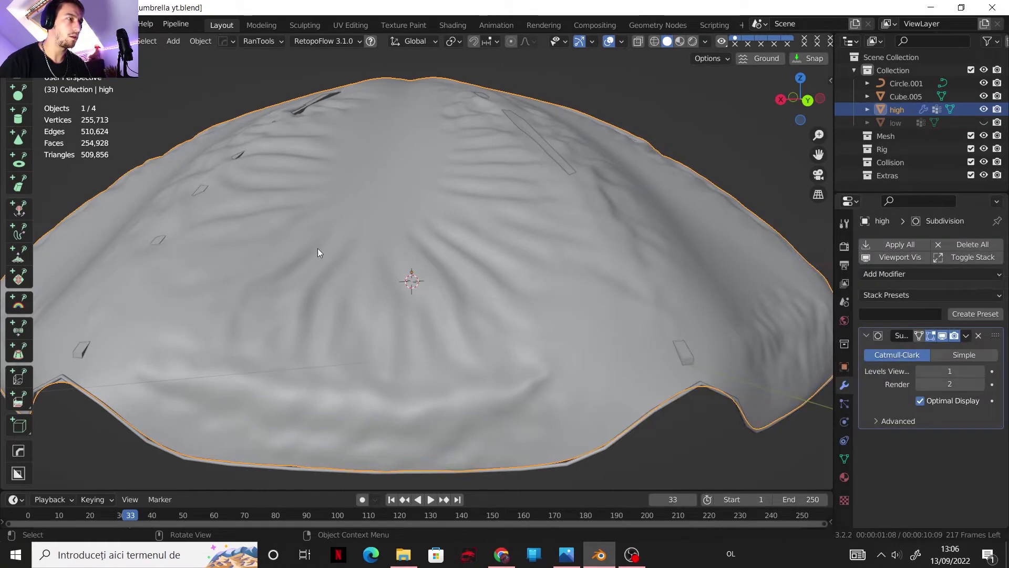
# Keep the high canopy's viewport subdivision level at 1, lower its render level to 1 and apply the modifier
pyautogui.click(982, 371)
pyautogui.click(920, 371)
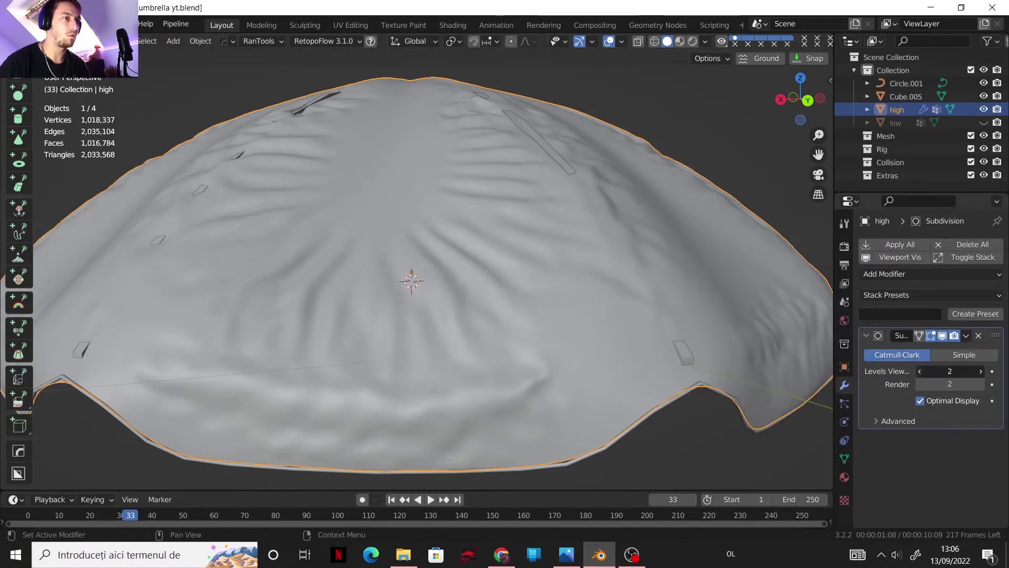
pyautogui.click(921, 384)
pyautogui.hotkey('ctrl', 'x')
pyautogui.scroll(-3, 617, 305)
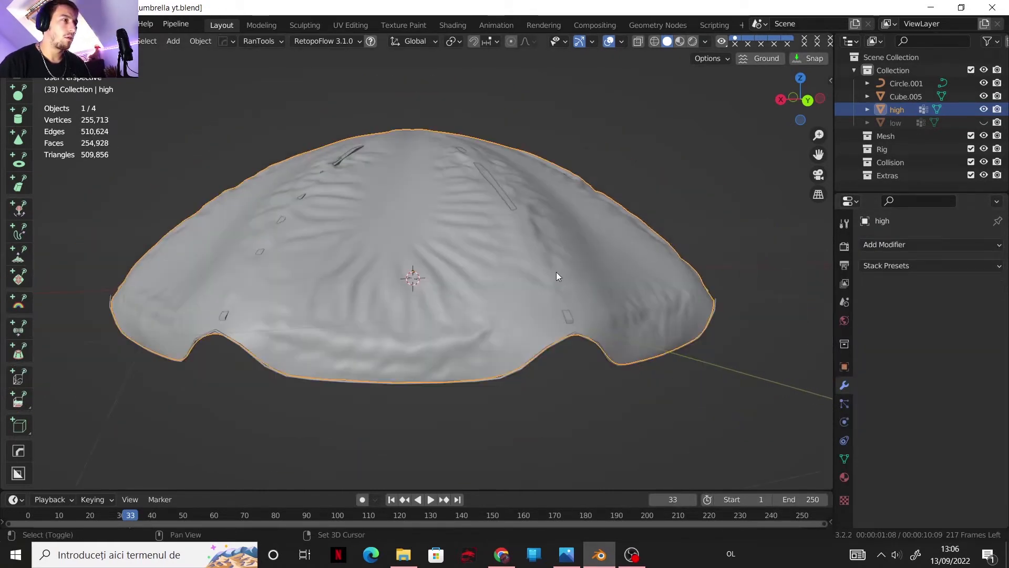
# Unhide the low canopy and make it the selected object
pyautogui.click(984, 122)
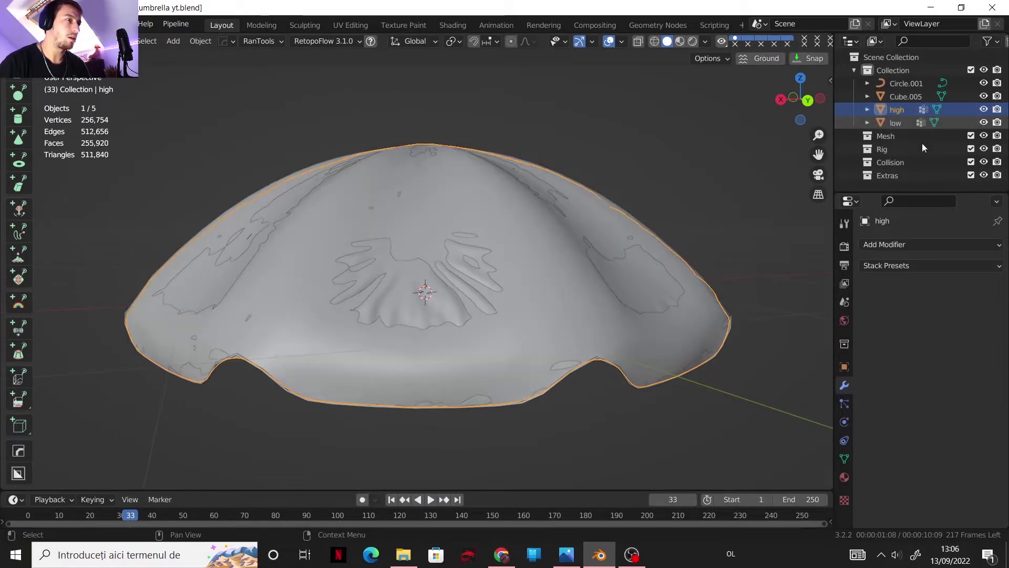
pyautogui.moveTo(510, 287); pyautogui.dragTo(473, 271, button='middle')
pyautogui.click(885, 121)
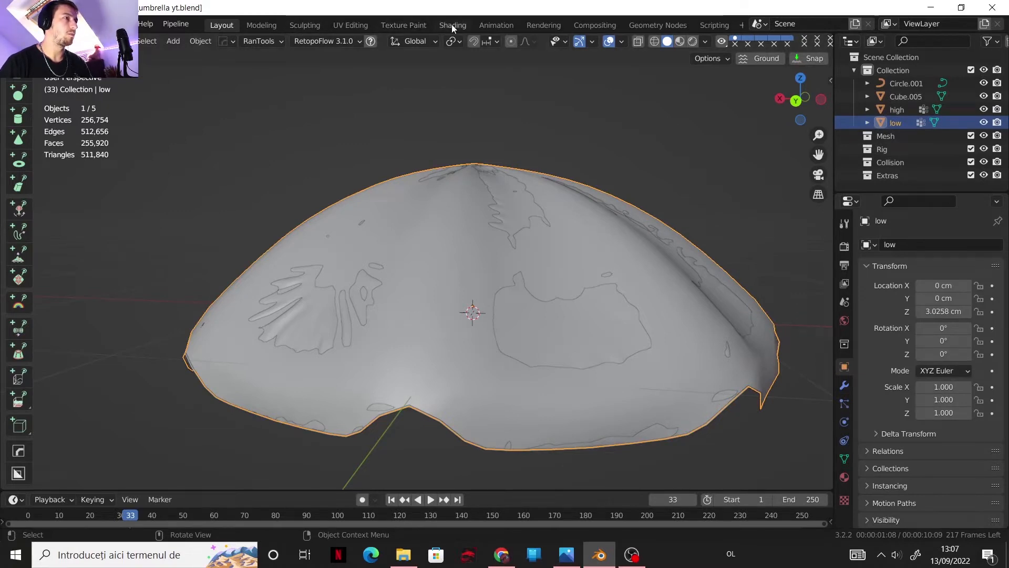
# In the UV Editing workspace, mark seams on the low canopy along every rib and around the edge loop above the rim
pyautogui.click(351, 24)
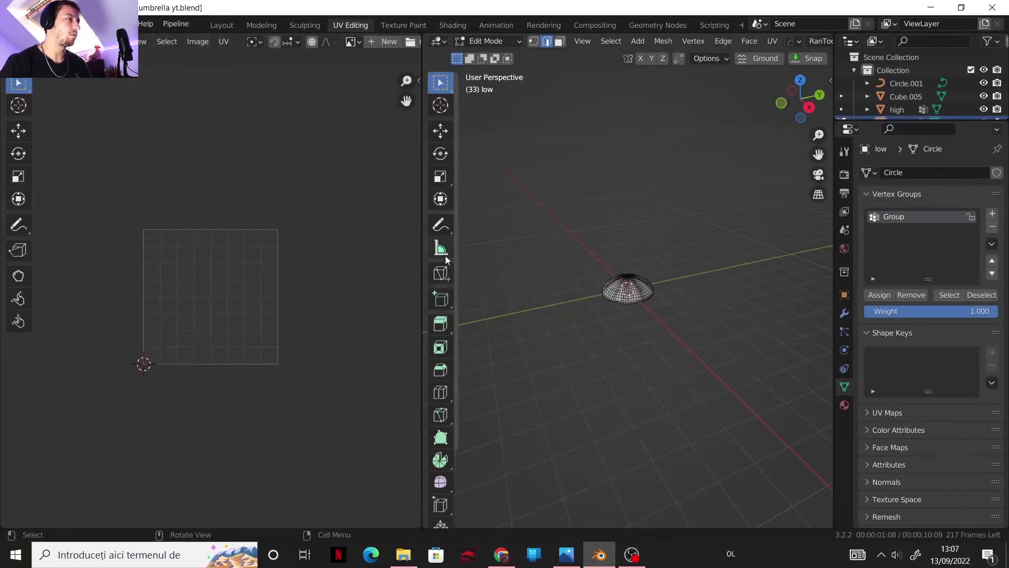
pyautogui.scroll(3, 591, 324)
pyautogui.scroll(5, 592, 324)
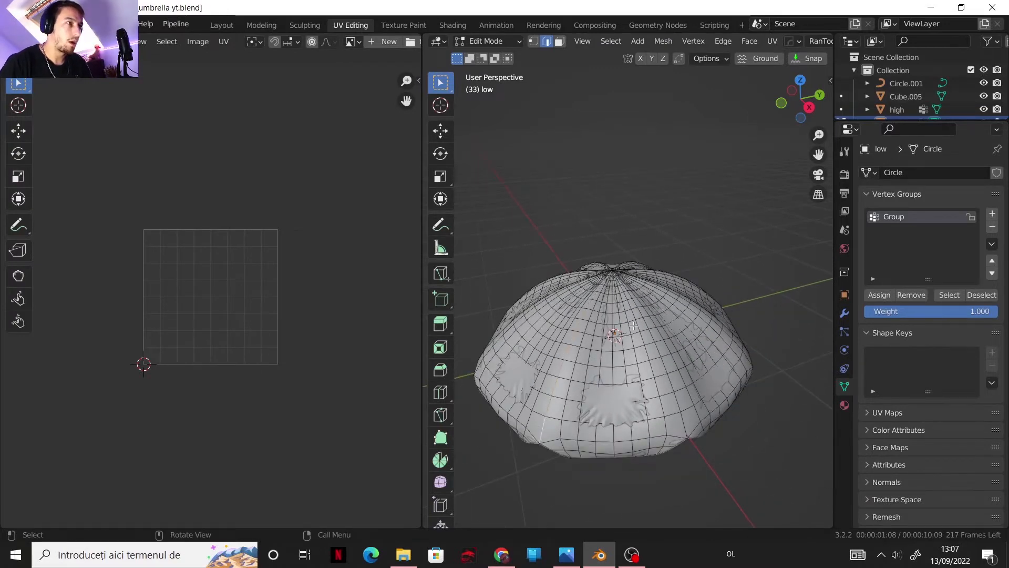
pyautogui.keyDown('alt'); pyautogui.moveTo(633, 326); pyautogui.dragTo(618, 411); pyautogui.keyUp('alt')
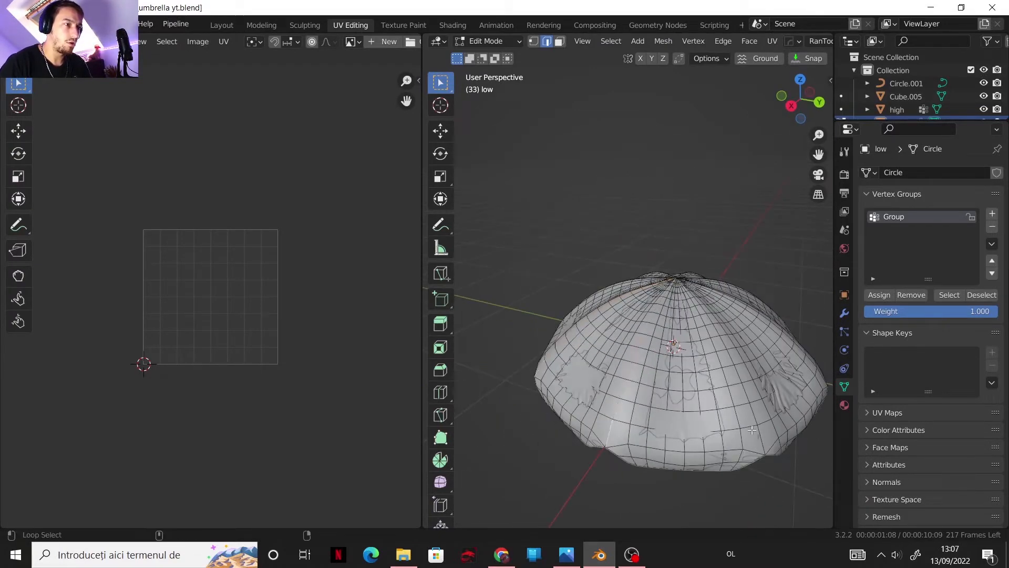
pyautogui.keyDown('alt'); pyautogui.moveTo(758, 431); pyautogui.dragTo(631, 458); pyautogui.keyUp('alt')
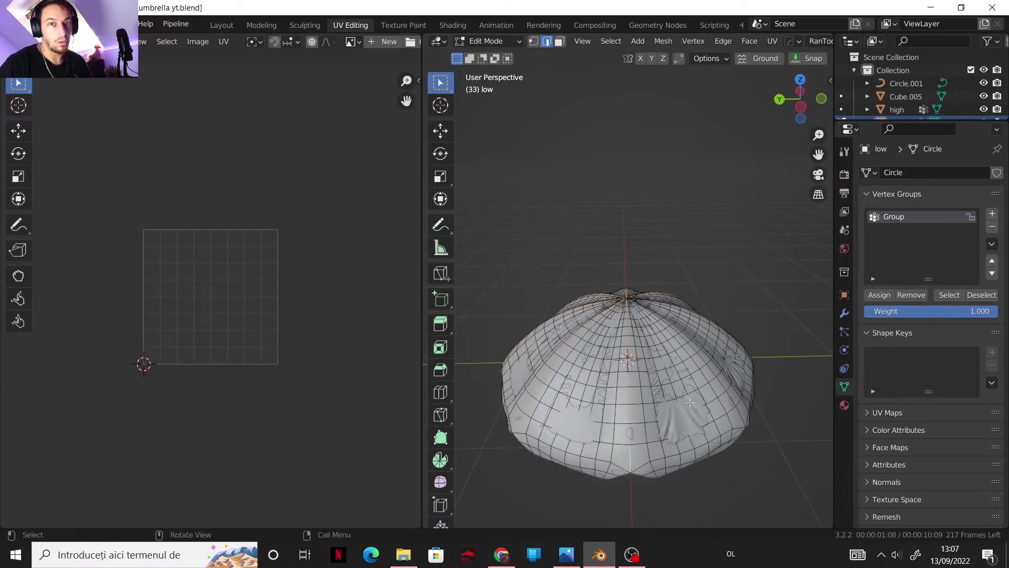
pyautogui.moveTo(690, 403)
pyautogui.mouseDown(button='middle')
pyautogui.moveTo(662, 398)
pyautogui.moveTo(678, 392)
pyautogui.mouseUp(button='middle')
pyautogui.keyDown('alt'); pyautogui.moveTo(748, 396); pyautogui.dragTo(609, 372); pyautogui.keyUp('alt')
pyautogui.rightClick(608, 372)
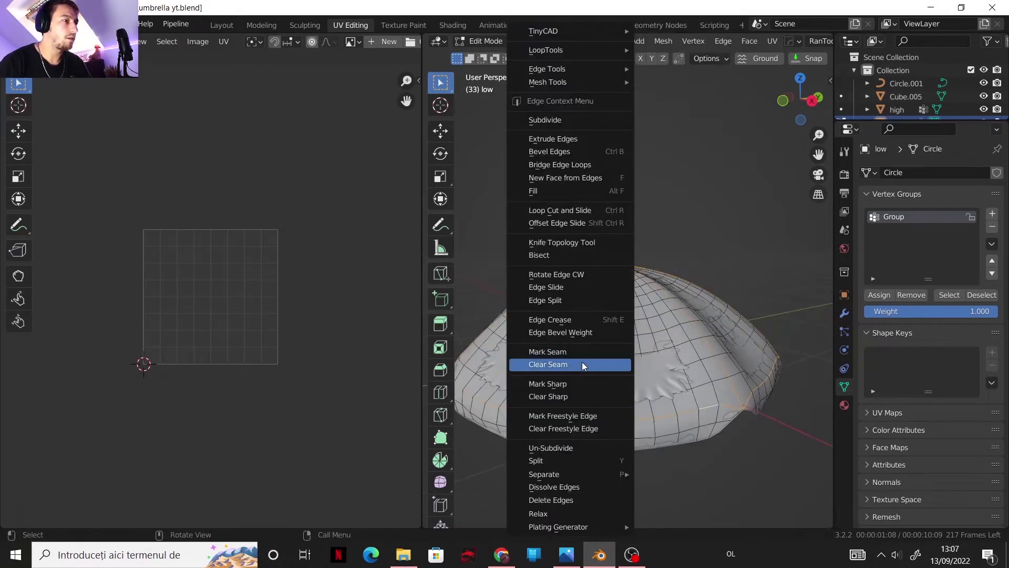
pyautogui.click(547, 353)
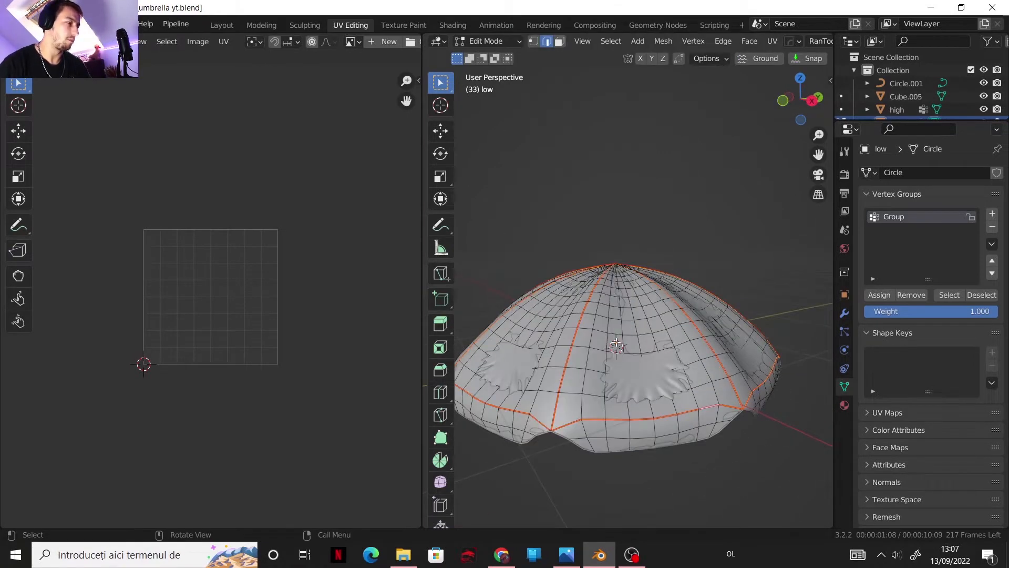
# Select the low canopy's entire mesh and unwrap it along the marked seams
pyautogui.hotkey('alt', 'a')
pyautogui.press('a')
pyautogui.click(634, 206)
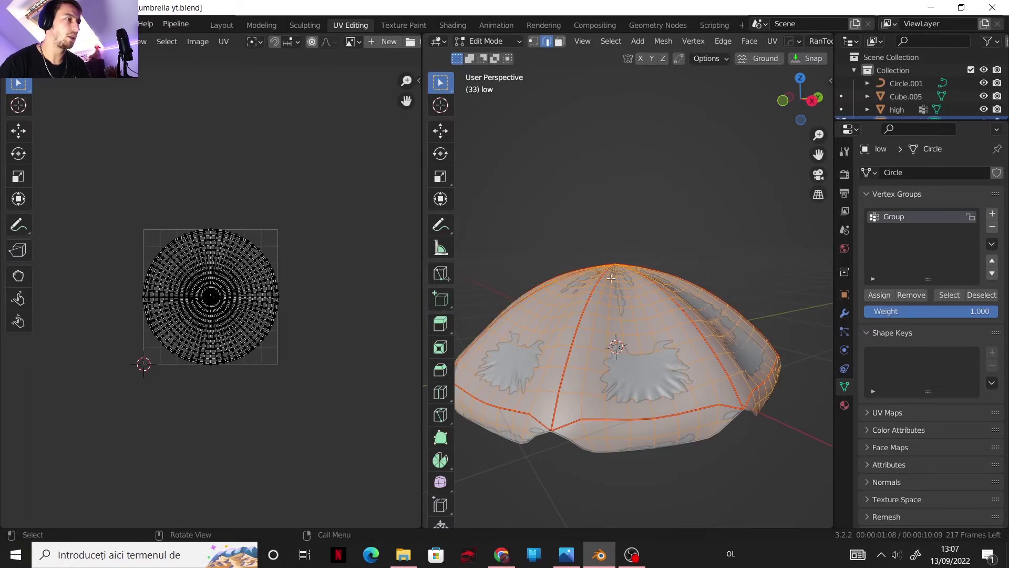
pyautogui.click(773, 41)
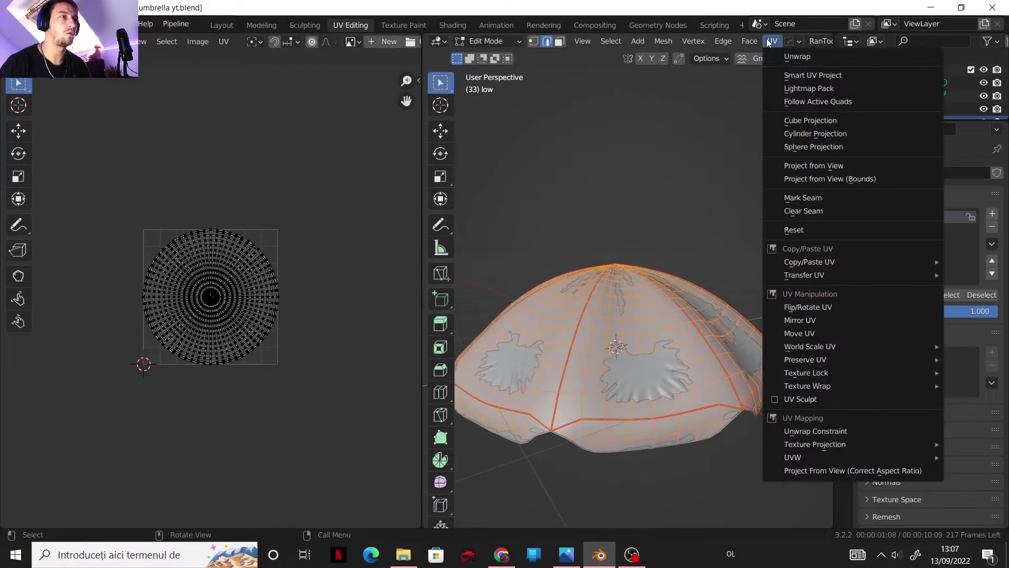
pyautogui.click(794, 60)
pyautogui.scroll(3, 208, 269)
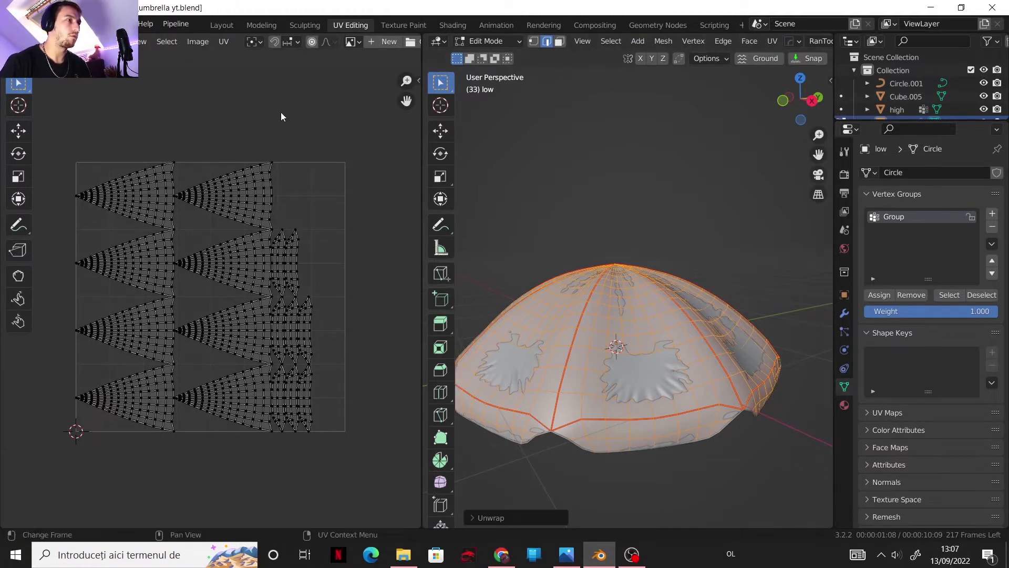
# Create a blank 1024 × 1024 px image named normal and save the umbrella file
pyautogui.click(389, 41)
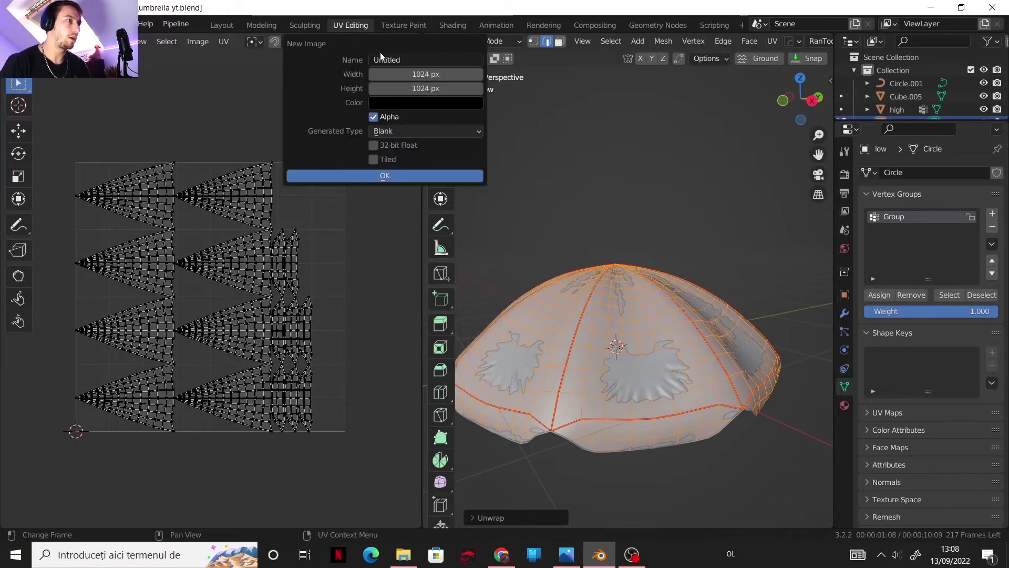
pyautogui.click(396, 60)
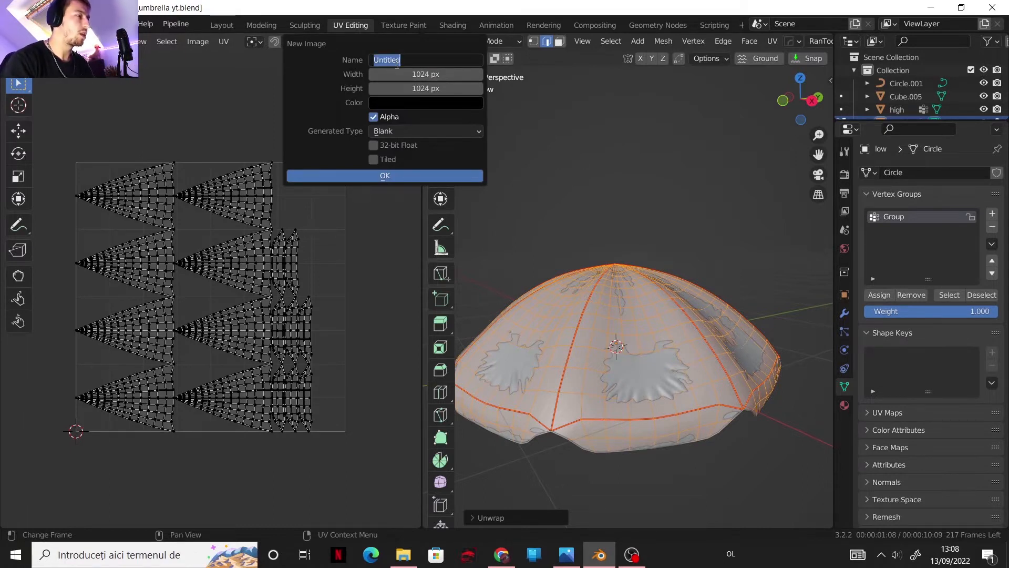
pyautogui.write('normal')
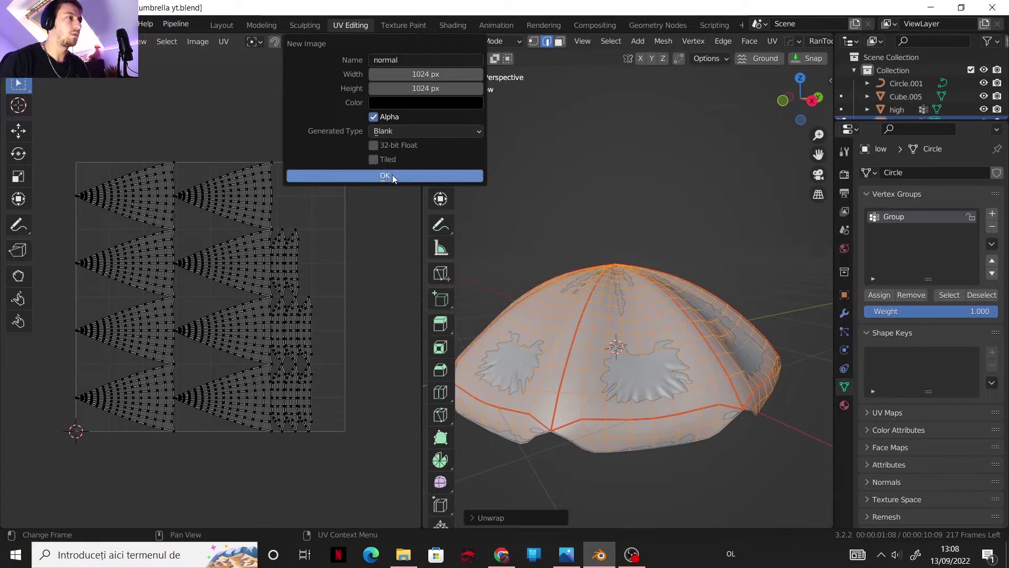
pyautogui.click(392, 175)
pyautogui.scroll(-6, 210, 202)
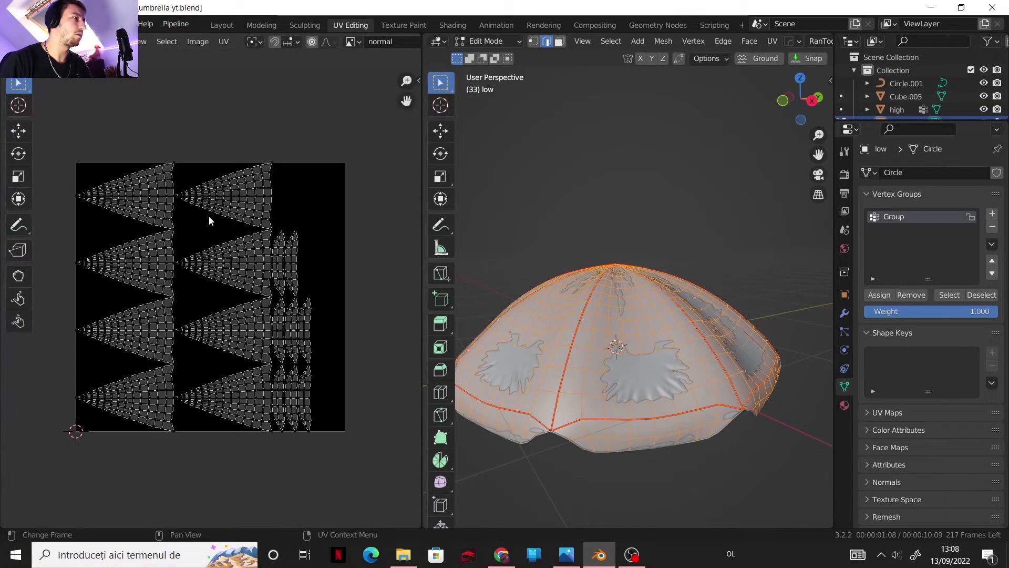
pyautogui.click(29, 25)
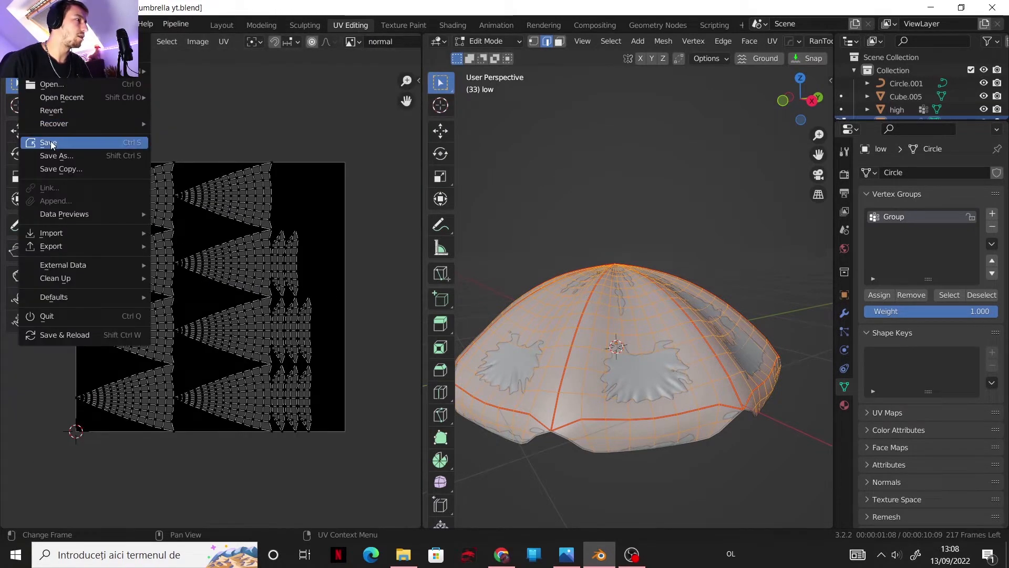
pyautogui.click(51, 142)
# In the Shading workspace, create a new material for the low canopy and open its name for editing
pyautogui.click(453, 25)
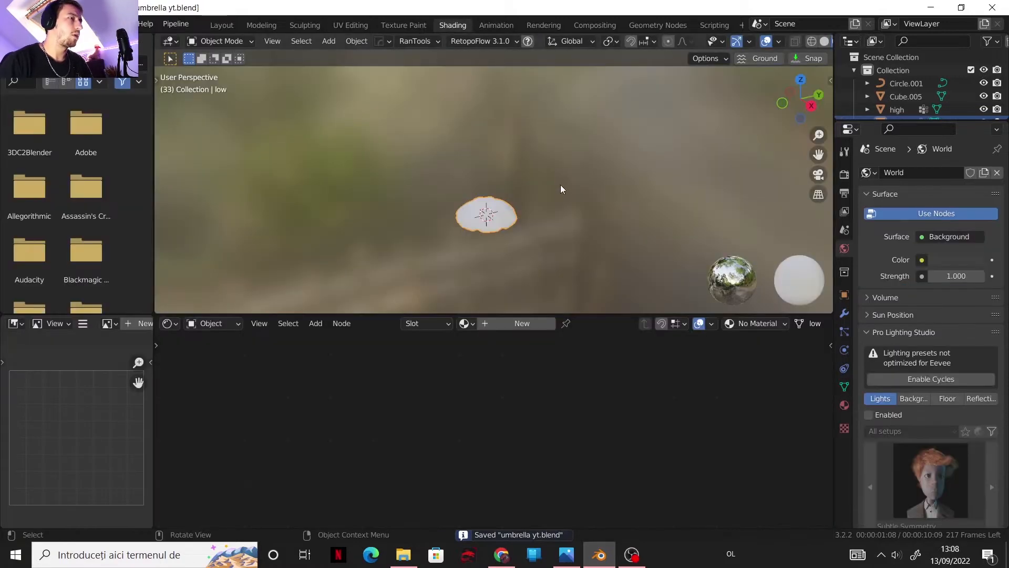
pyautogui.scroll(-4, 900, 110)
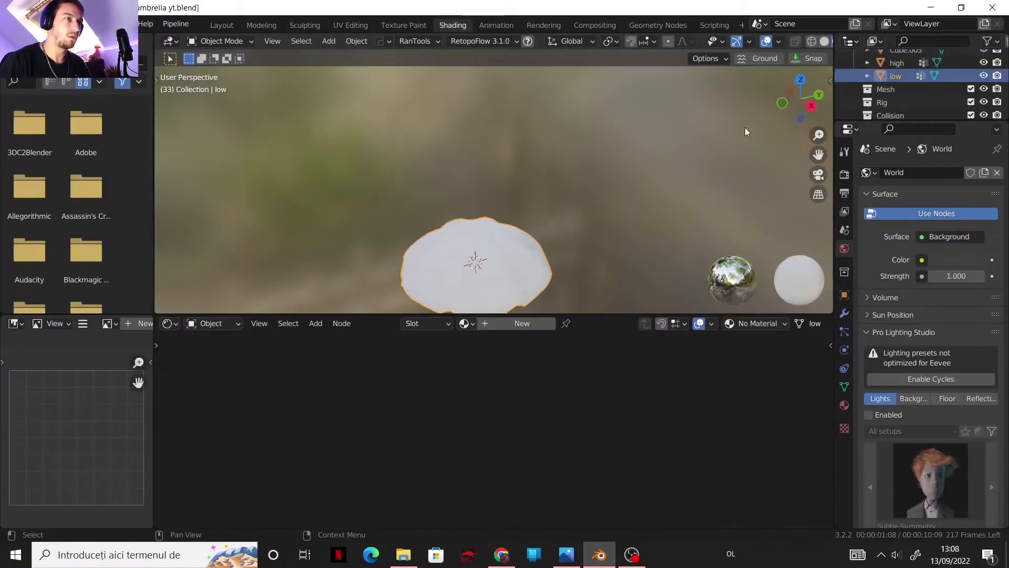
pyautogui.moveTo(684, 141); pyautogui.dragTo(528, 193, button='middle')
pyautogui.scroll(3, 516, 189)
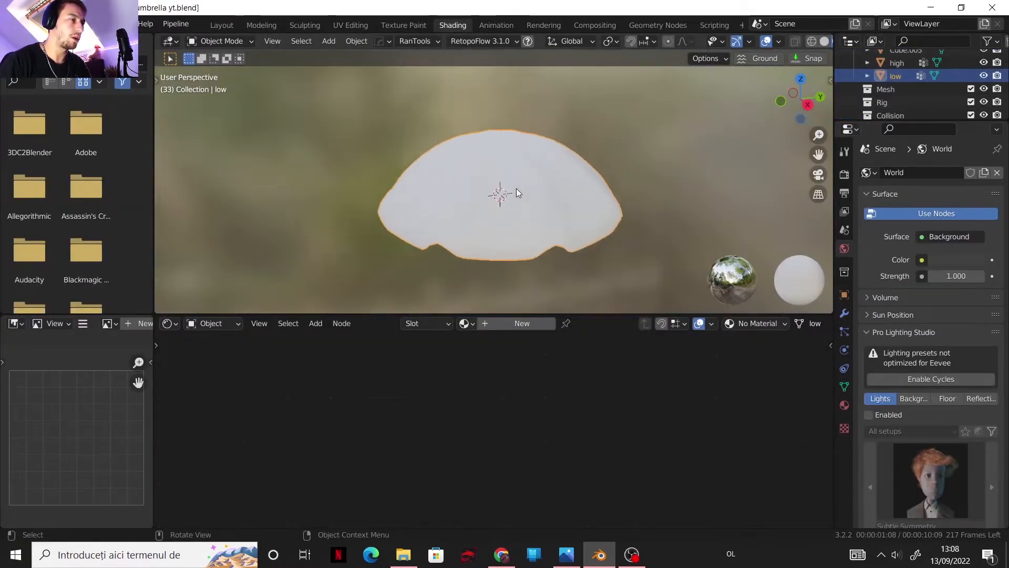
pyautogui.click(491, 326)
pyautogui.click(524, 324)
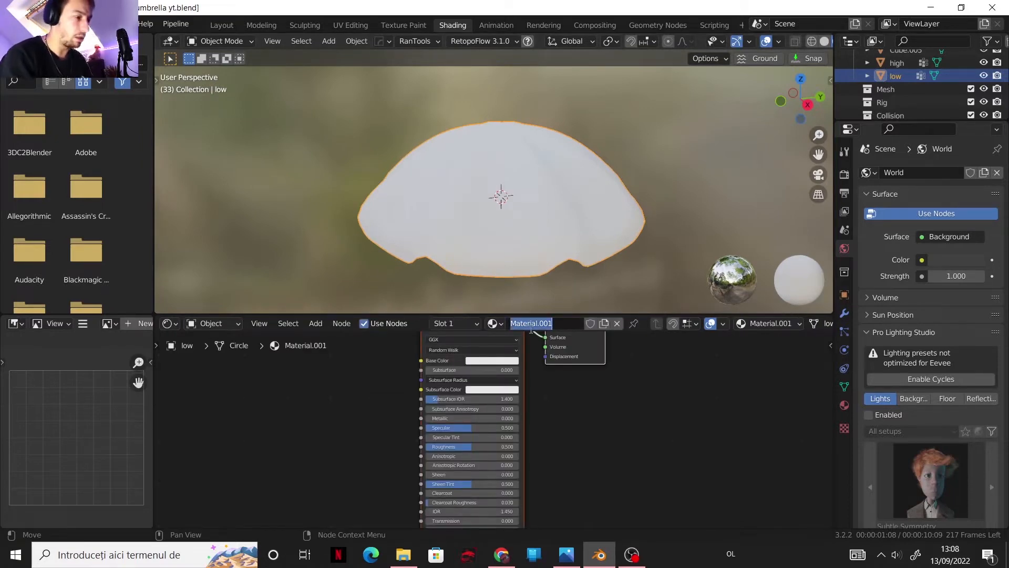
# Name the low mesh's material umbrella and add an Image Texture node that uses the existing normal image
pyautogui.write('umbrella')
pyautogui.press('Return')
pyautogui.click(318, 395)
pyautogui.hotkey('shift', 'a')
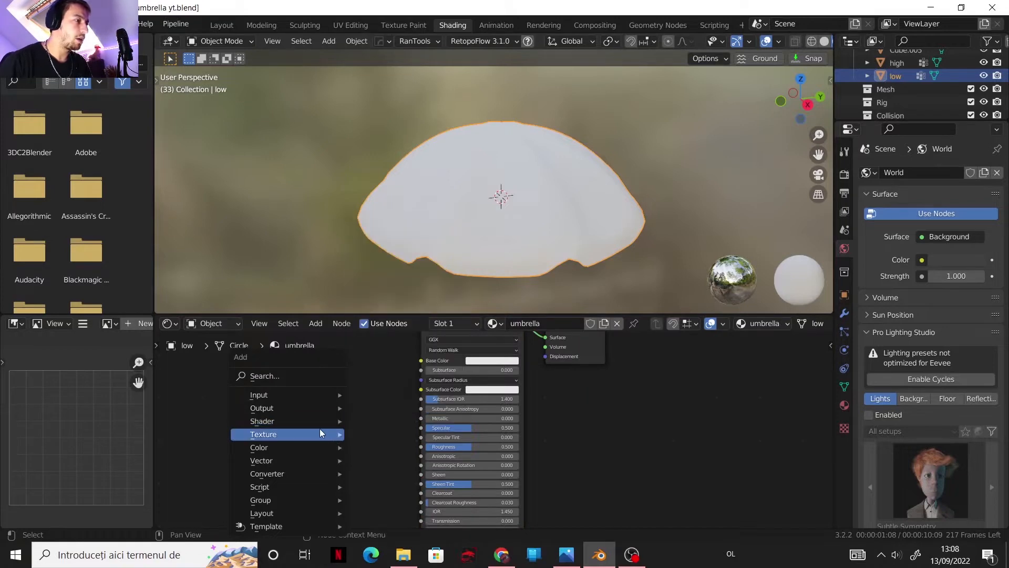
pyautogui.moveTo(315, 434)
pyautogui.click(391, 329)
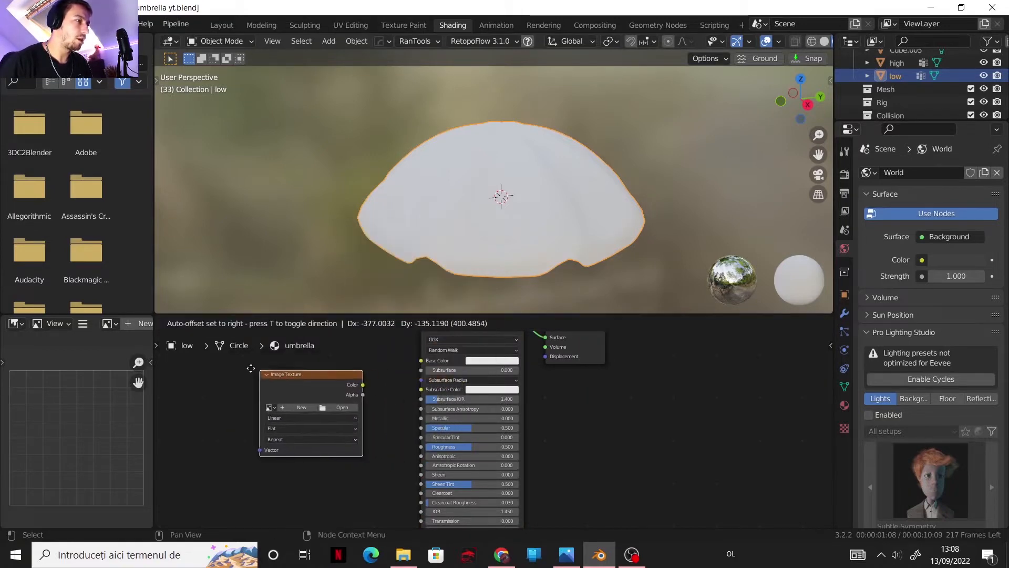
pyautogui.click(266, 405)
pyautogui.click(259, 405)
pyautogui.click(275, 420)
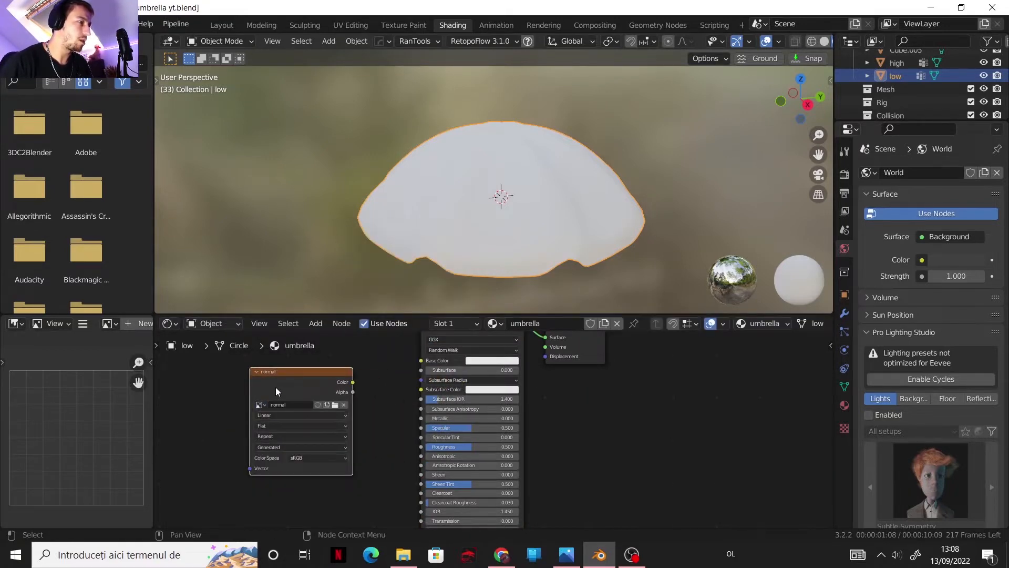
# Display the normal image in the image editor and widen that editor so the whole image can be viewed
pyautogui.moveTo(391, 403); pyautogui.dragTo(448, 396, button='middle')
pyautogui.click(230, 26)
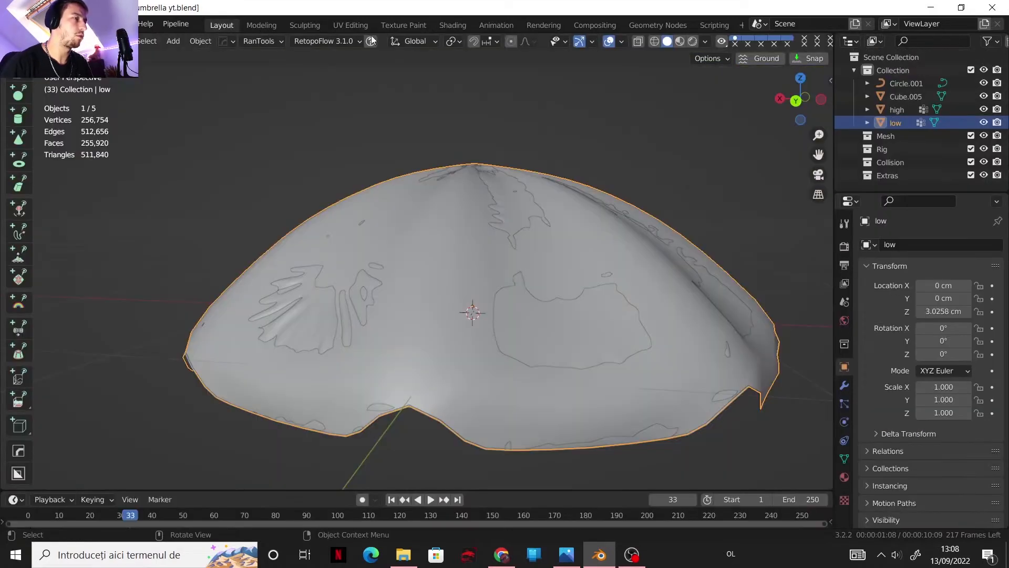
pyautogui.click(459, 25)
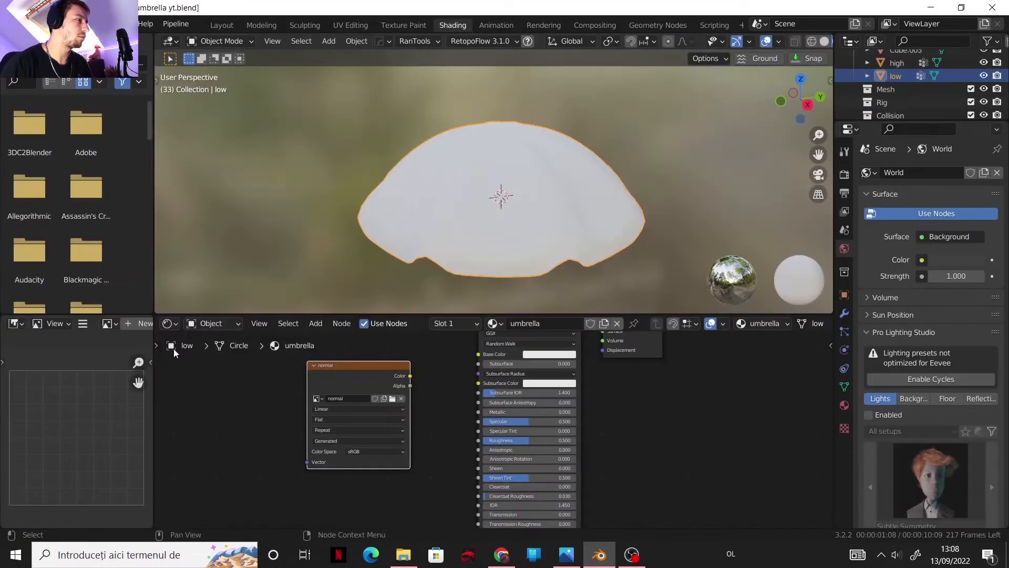
pyautogui.click(108, 323)
pyautogui.click(137, 343)
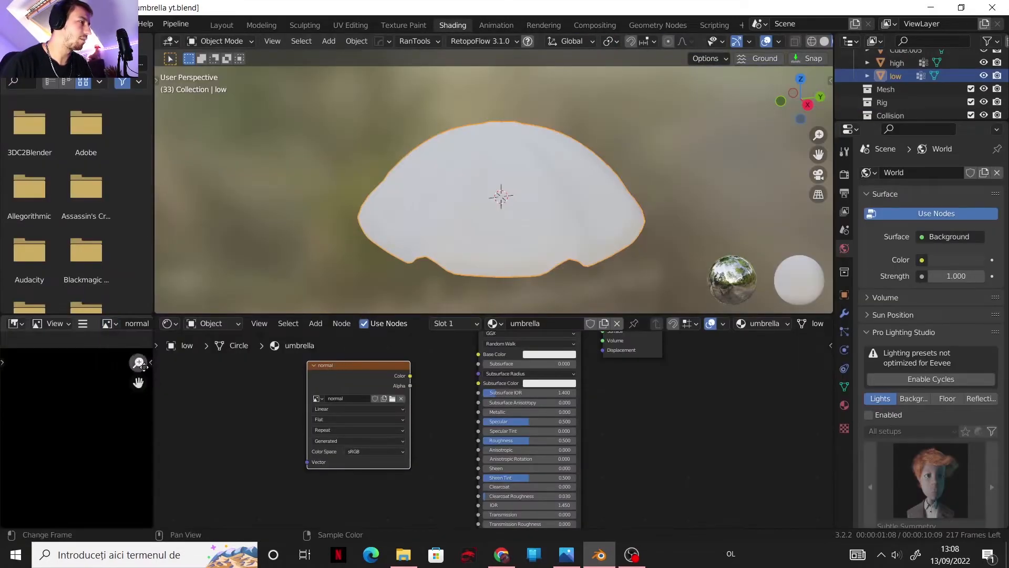
pyautogui.moveTo(154, 400); pyautogui.dragTo(257, 400)
pyautogui.scroll(-3, 160, 397)
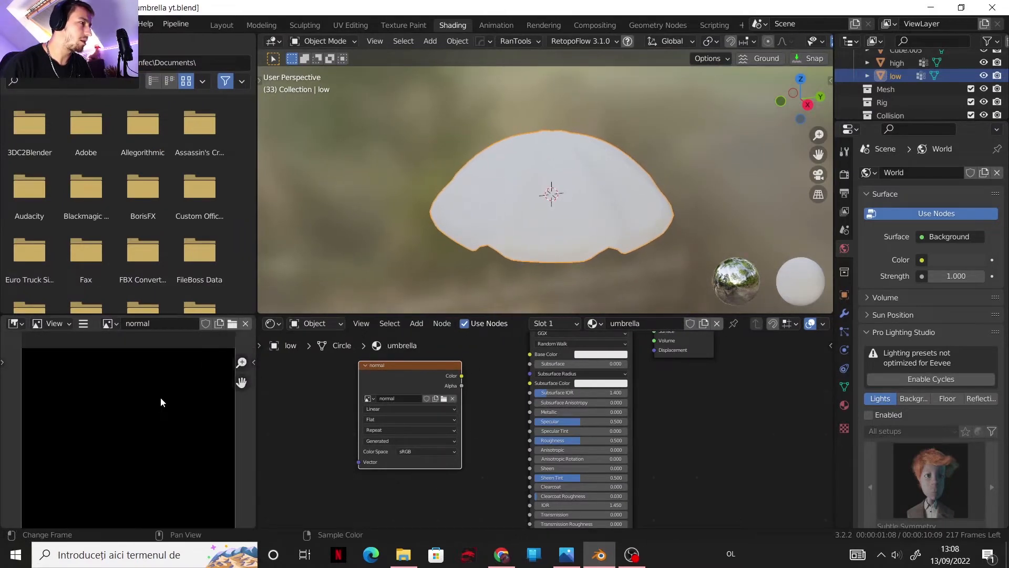
# Switch the render engine to Cycles and set the maximum samples to 1 for both viewport and render
pyautogui.click(845, 174)
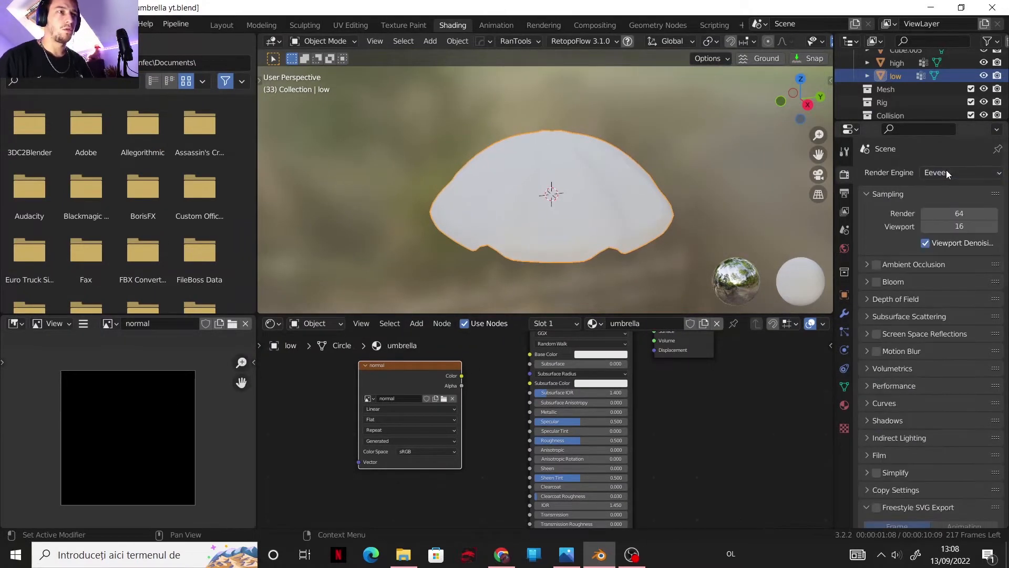
pyautogui.click(946, 170)
pyautogui.click(935, 215)
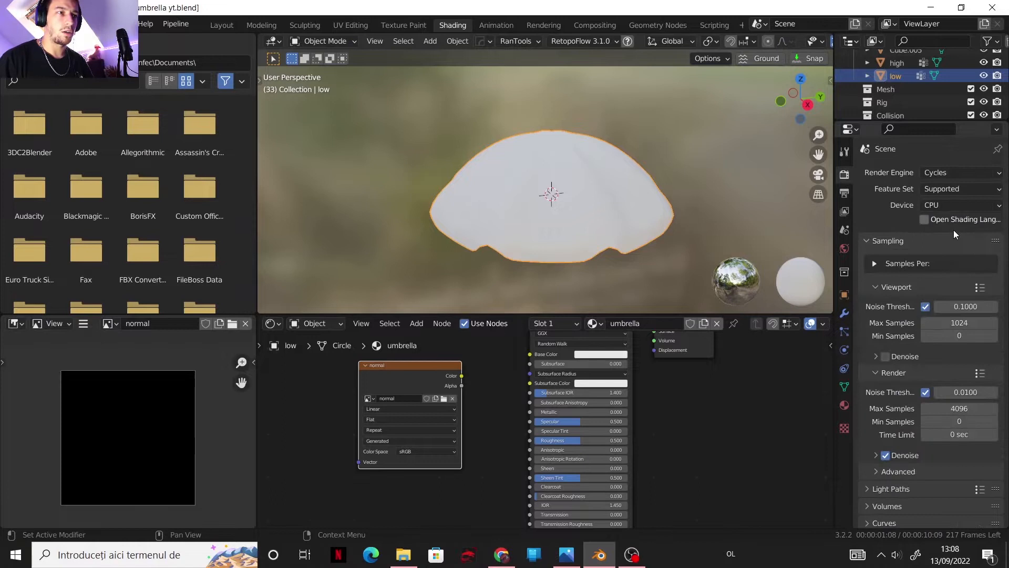
pyautogui.click(950, 321)
pyautogui.press('Return')
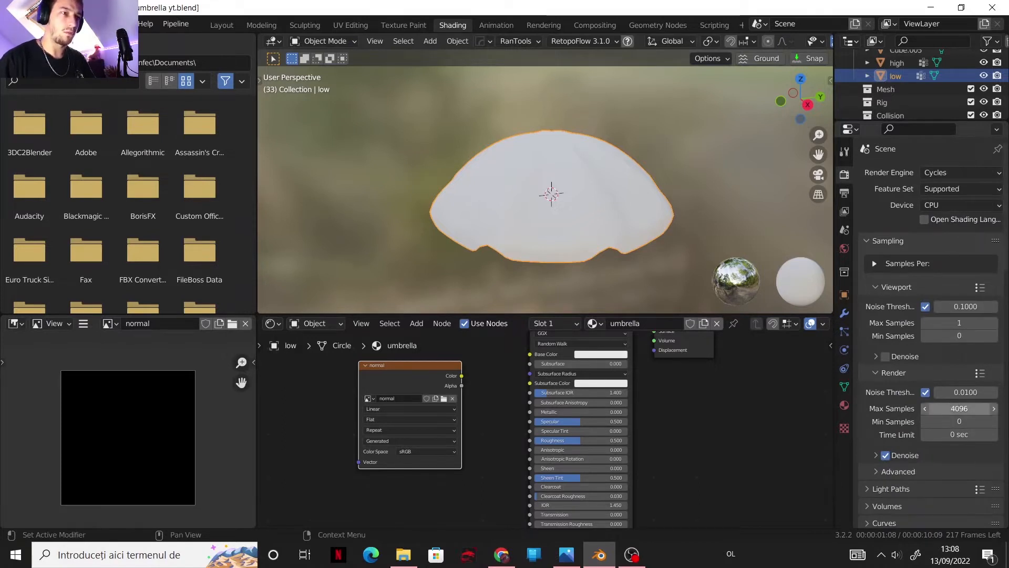
pyautogui.click(953, 408)
pyautogui.write('1')
pyautogui.press('Return')
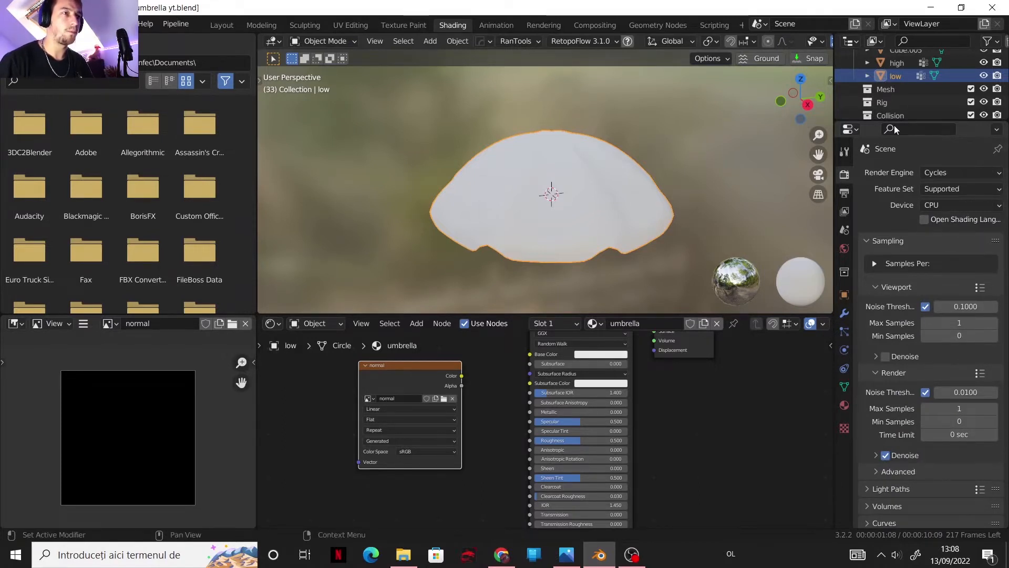
# Select high with low as the active object, and set a Normal bake with Selected to Active and 6 cm extrusion
pyautogui.click(896, 63)
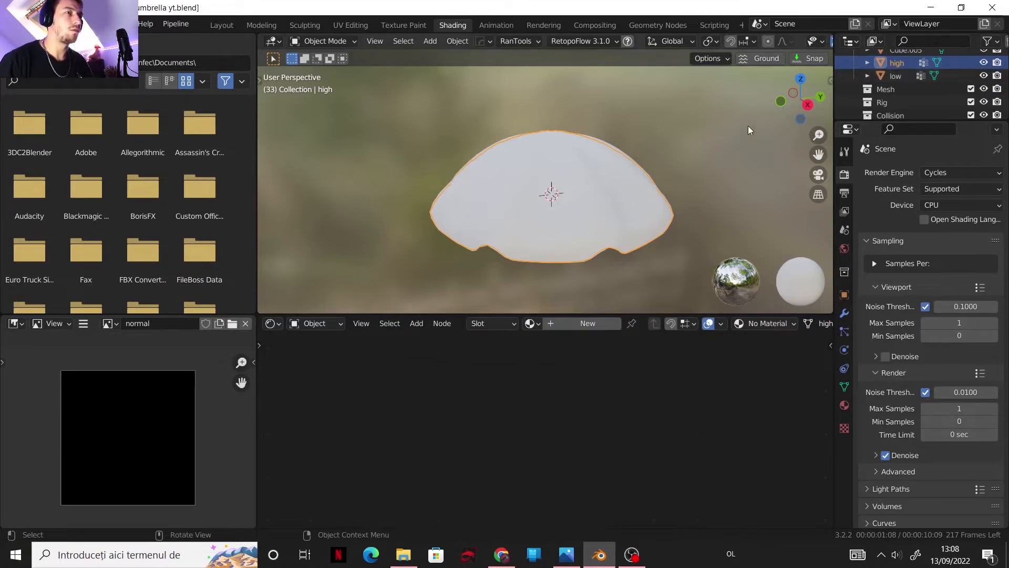
pyautogui.keyDown('ctrl'); pyautogui.click(888, 77); pyautogui.keyUp('ctrl')
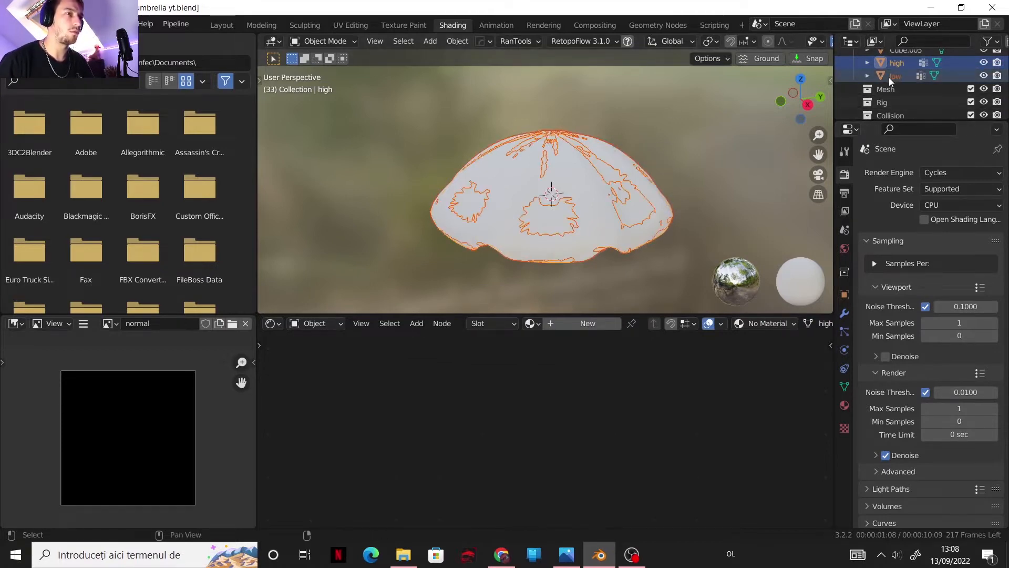
pyautogui.keyDown('ctrl'); pyautogui.click(894, 76); pyautogui.keyUp('ctrl')
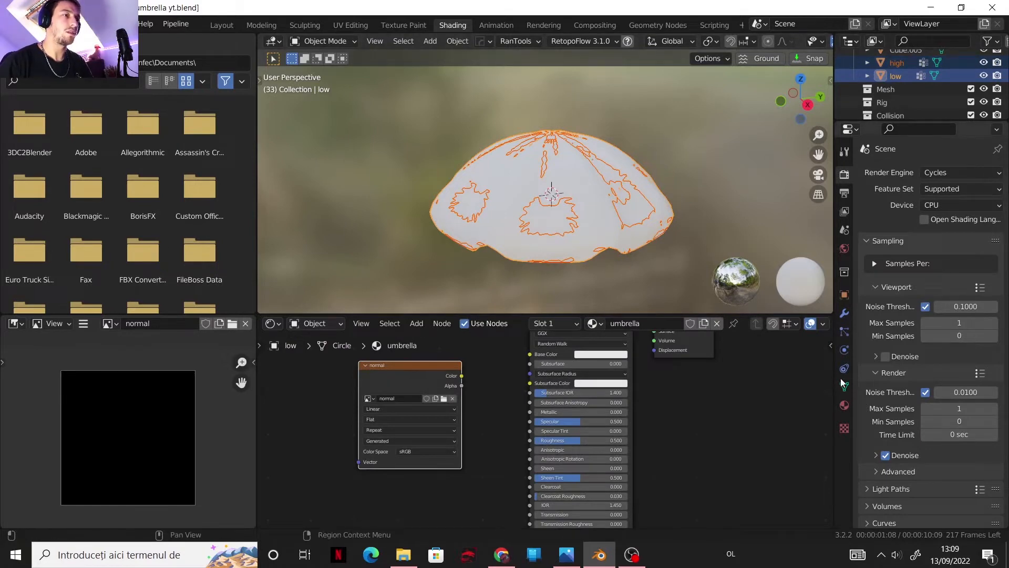
pyautogui.scroll(-15, 929, 397)
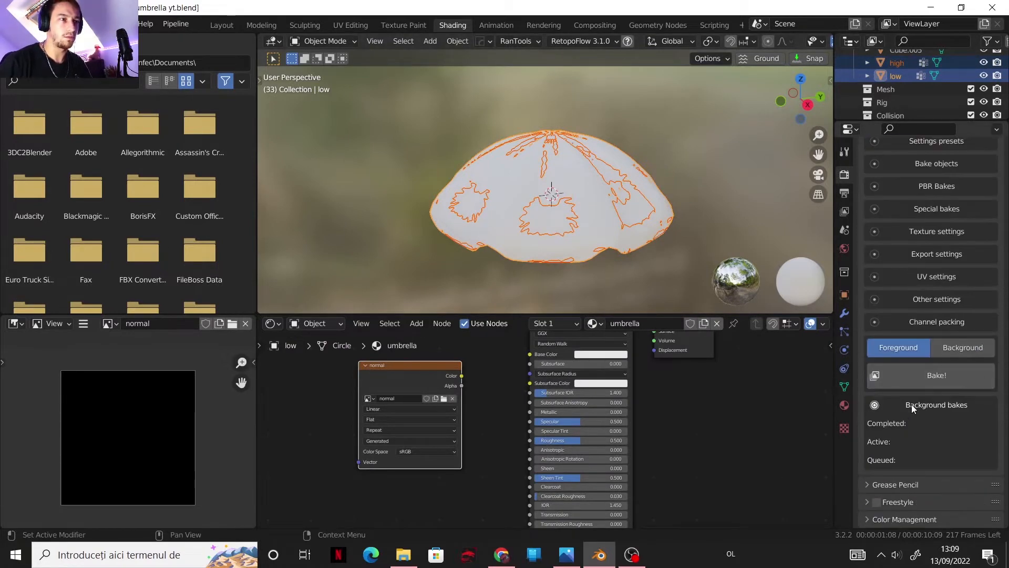
pyautogui.scroll(6, 890, 480)
pyautogui.click(870, 256)
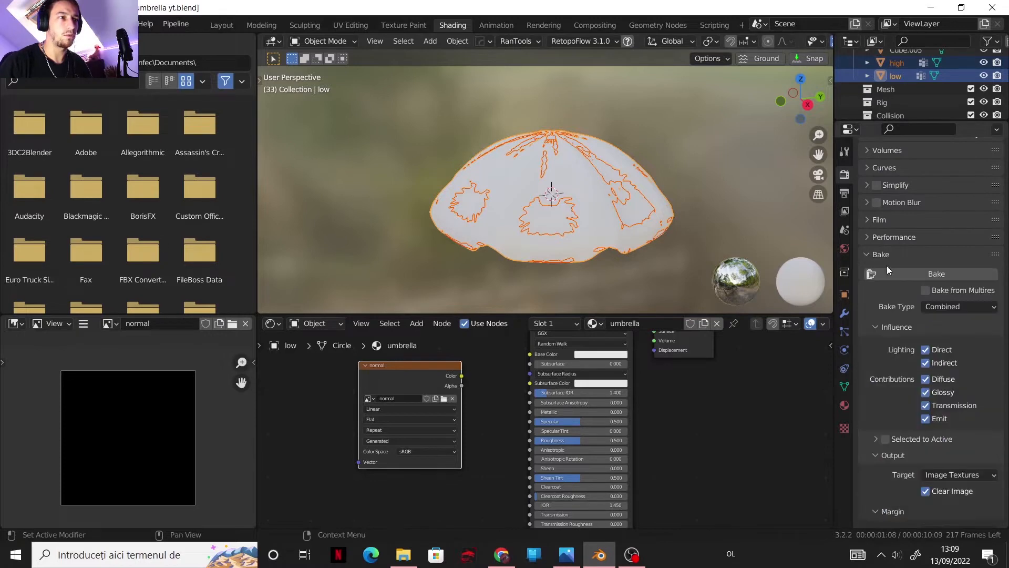
pyautogui.scroll(-3, 931, 360)
pyautogui.click(929, 244)
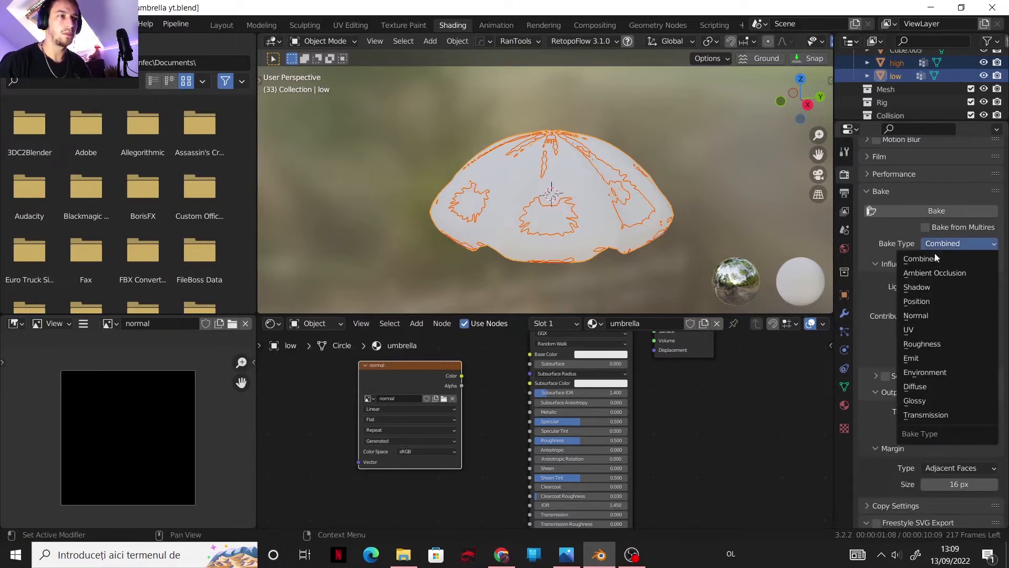
pyautogui.click(923, 314)
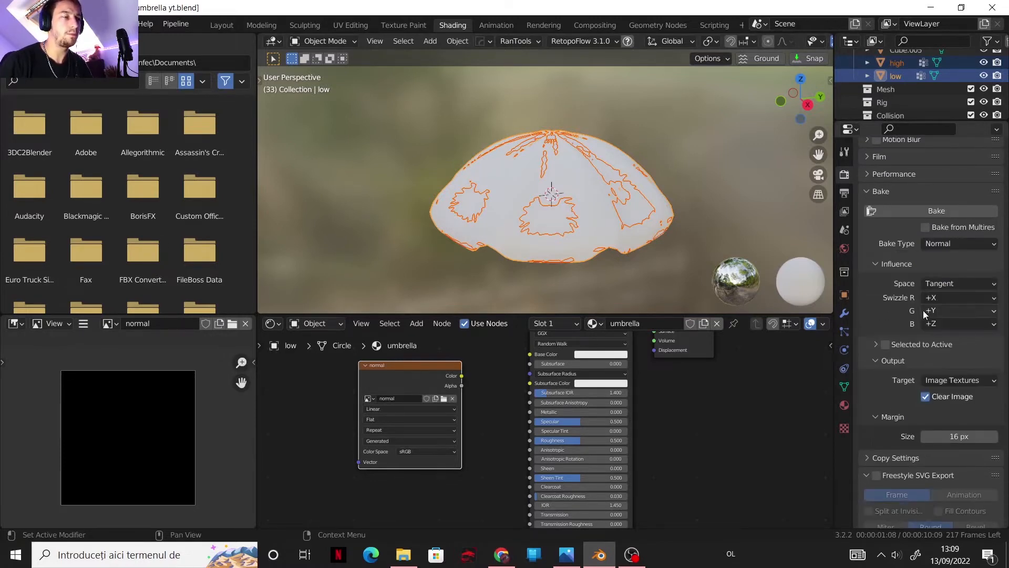
pyautogui.click(877, 345)
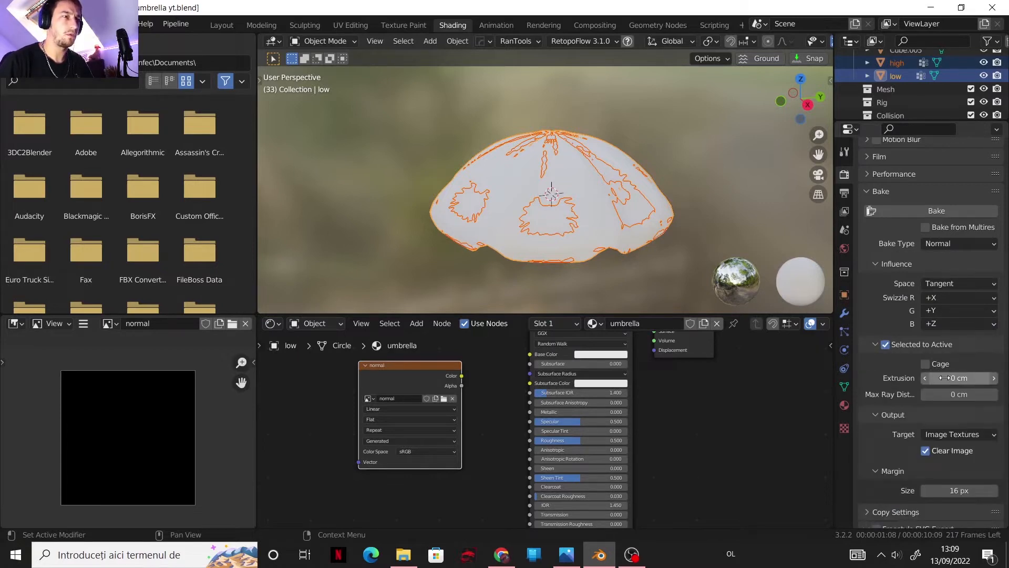
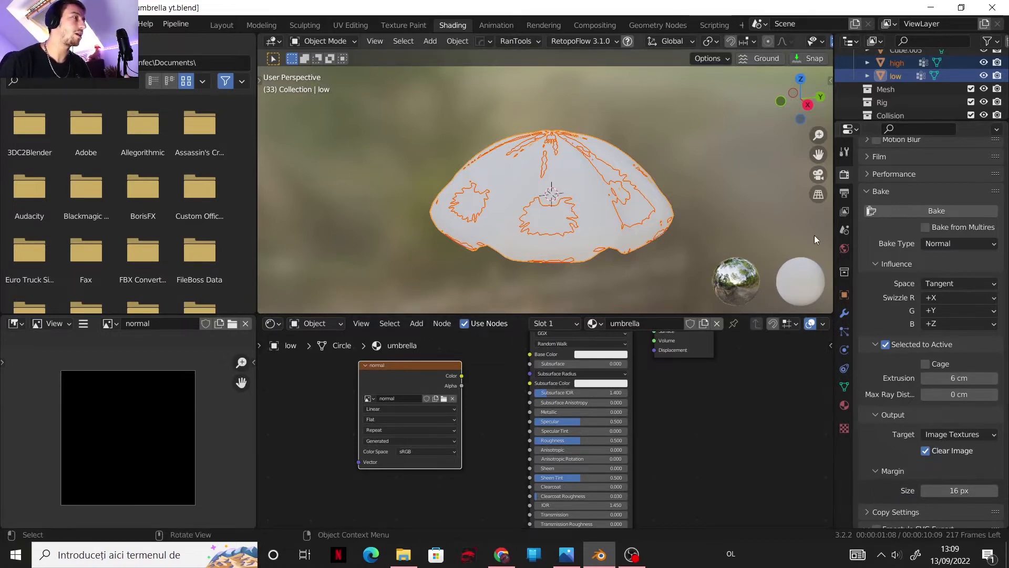
# Bake the normal map from high onto low and examine the baked image up close
pyautogui.click(919, 213)
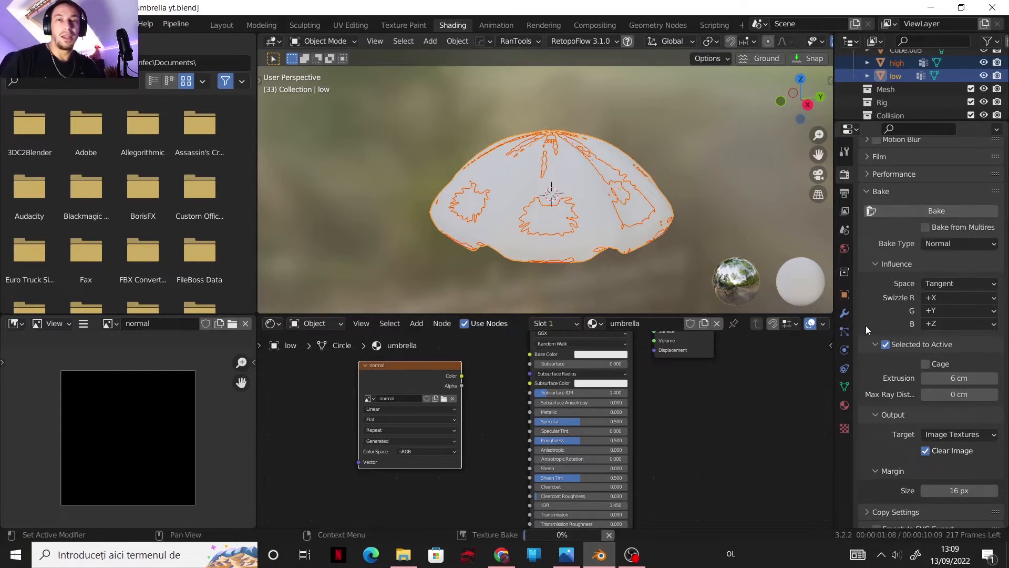
pyautogui.moveTo(181, 459); pyautogui.dragTo(196, 421, button='middle')
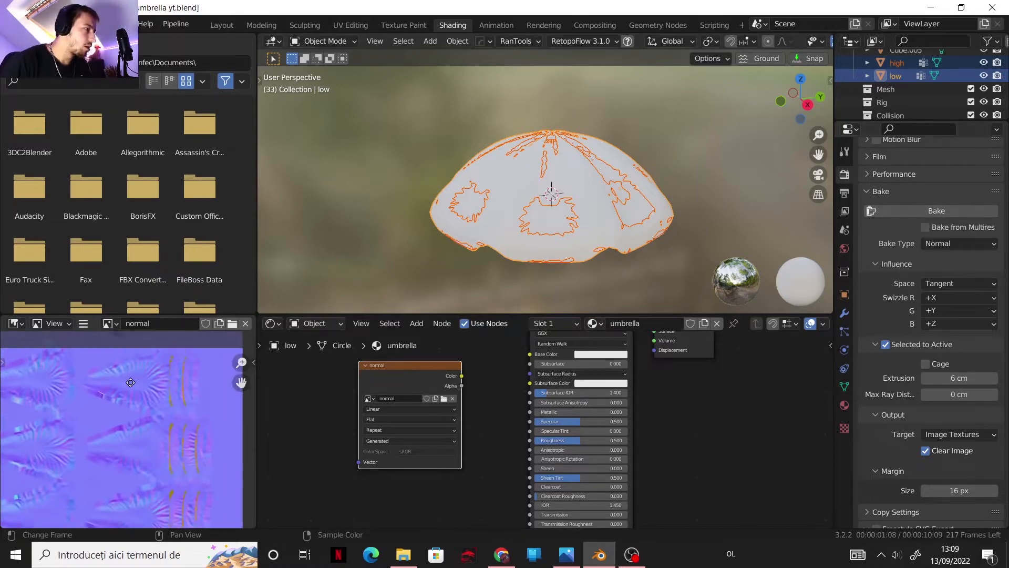
pyautogui.scroll(1, 196, 420)
pyautogui.scroll(-1, 196, 420)
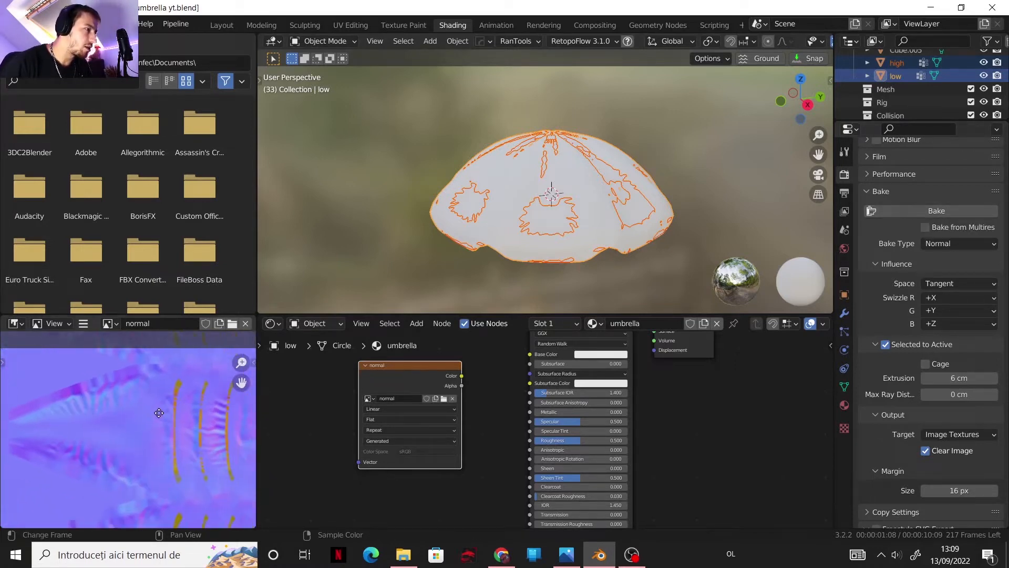
pyautogui.scroll(2, 172, 411)
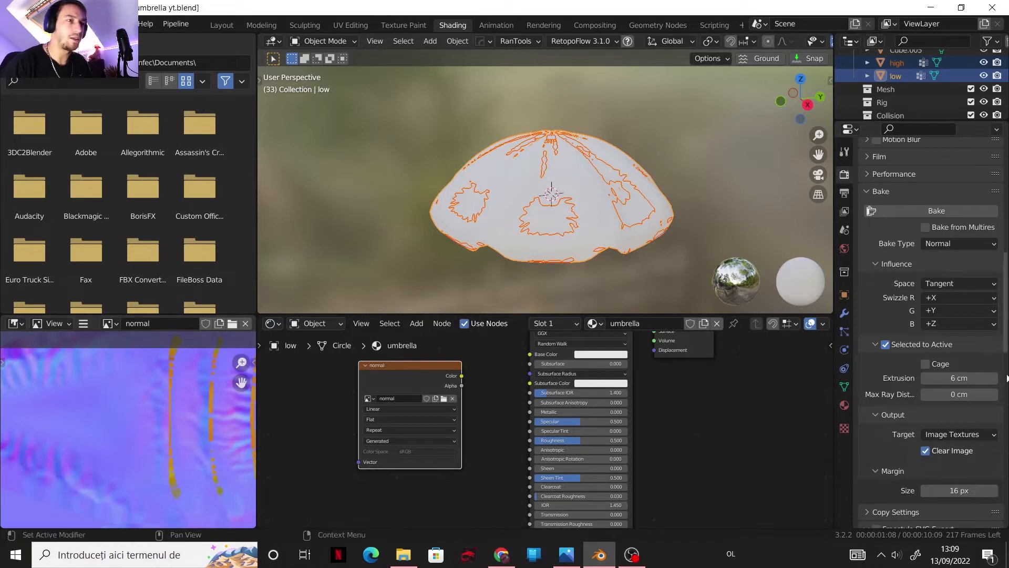
# Set the bake margin to 2 px and the extrusion to 9 cm, and bake the normal map again
pyautogui.click(952, 490)
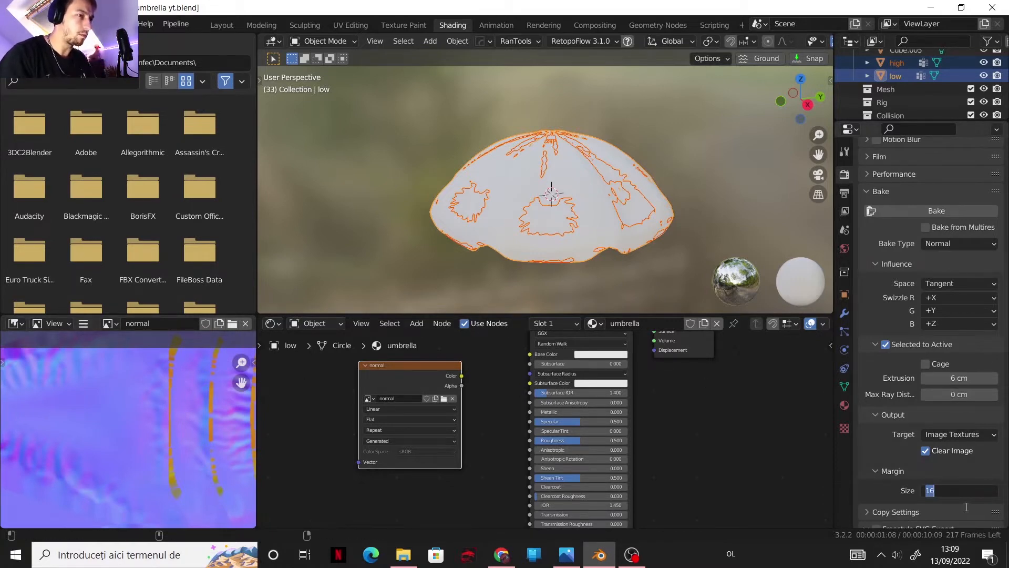
pyautogui.write('2')
pyautogui.press('Return')
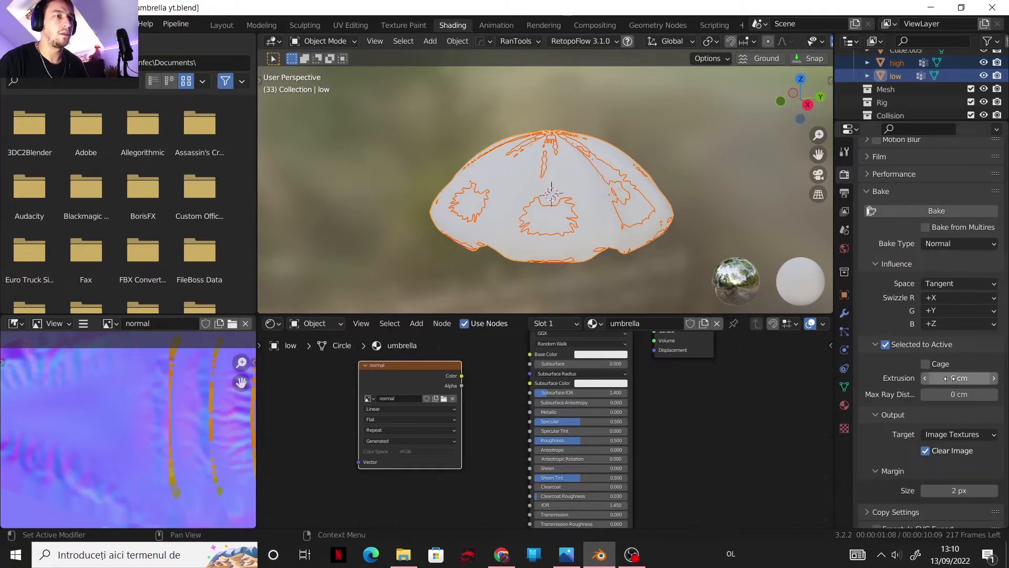
pyautogui.click(950, 378)
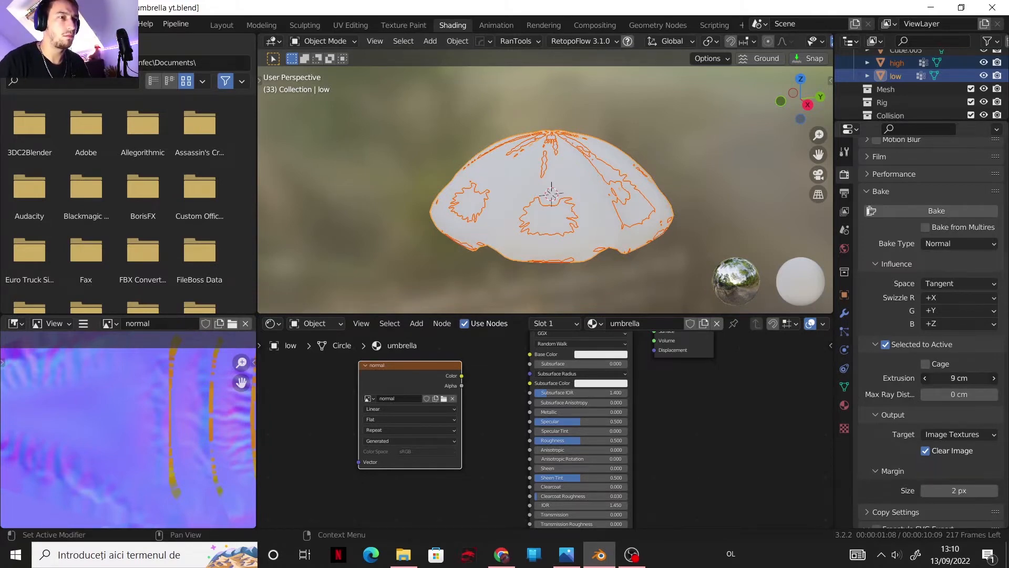
pyautogui.scroll(-2, 108, 444)
pyautogui.moveTo(107, 444); pyautogui.dragTo(138, 496, button='middle')
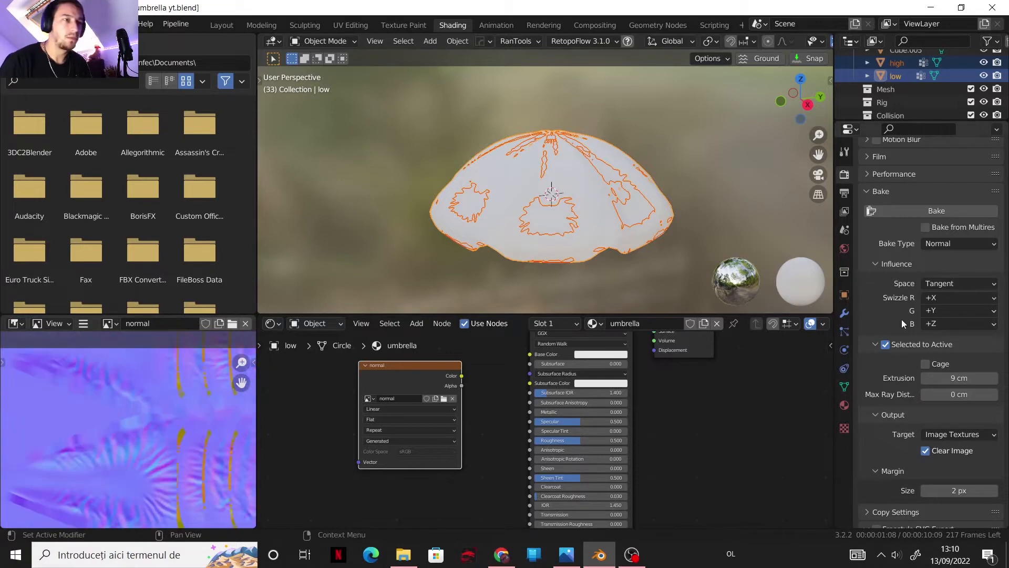
pyautogui.click(907, 209)
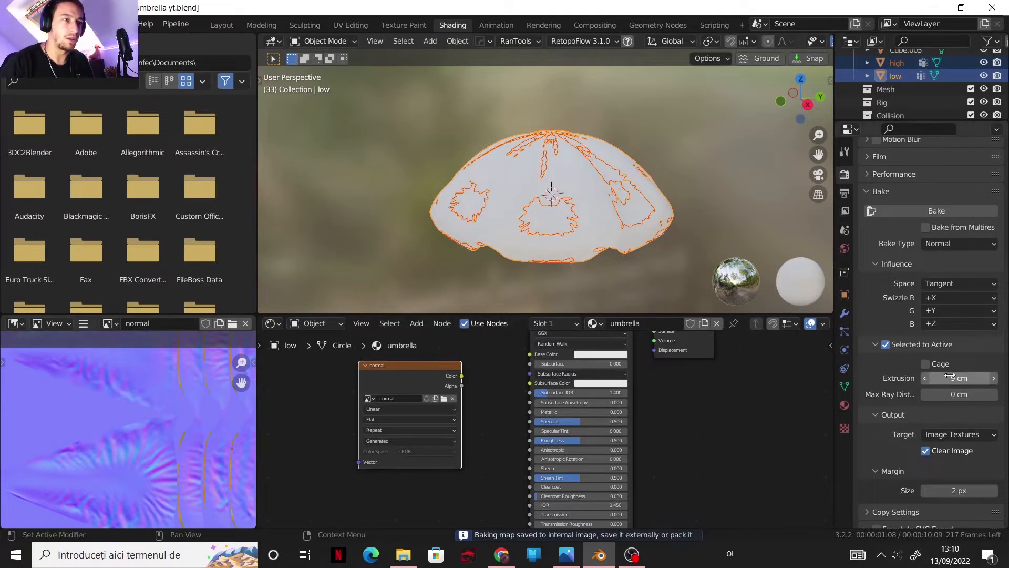
# Raise the bake extrusion to 13 cm, rebake the normal map and inspect the narrow strips in the image
pyautogui.moveTo(949, 375); pyautogui.dragTo(955, 375)
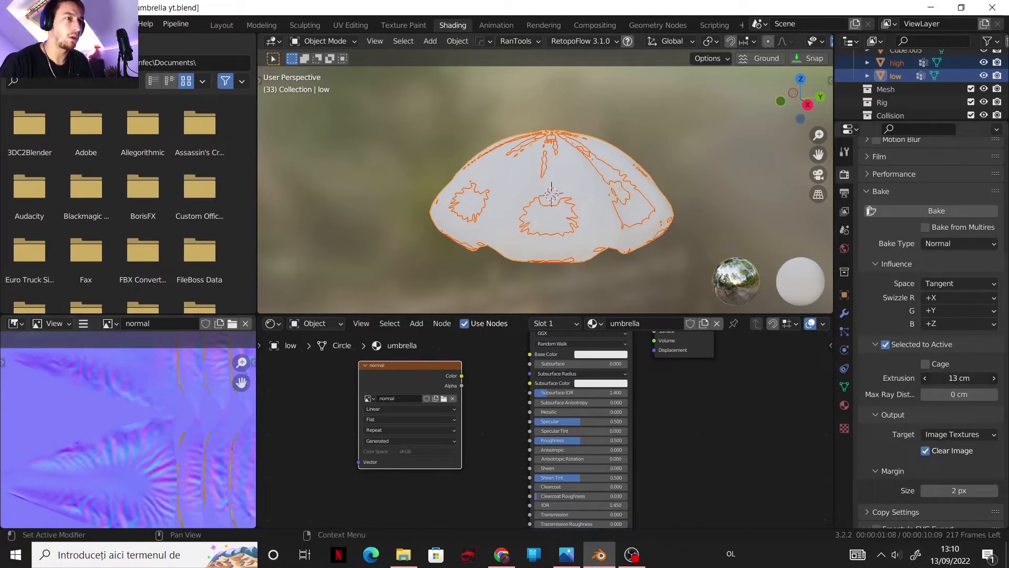
pyautogui.click(913, 210)
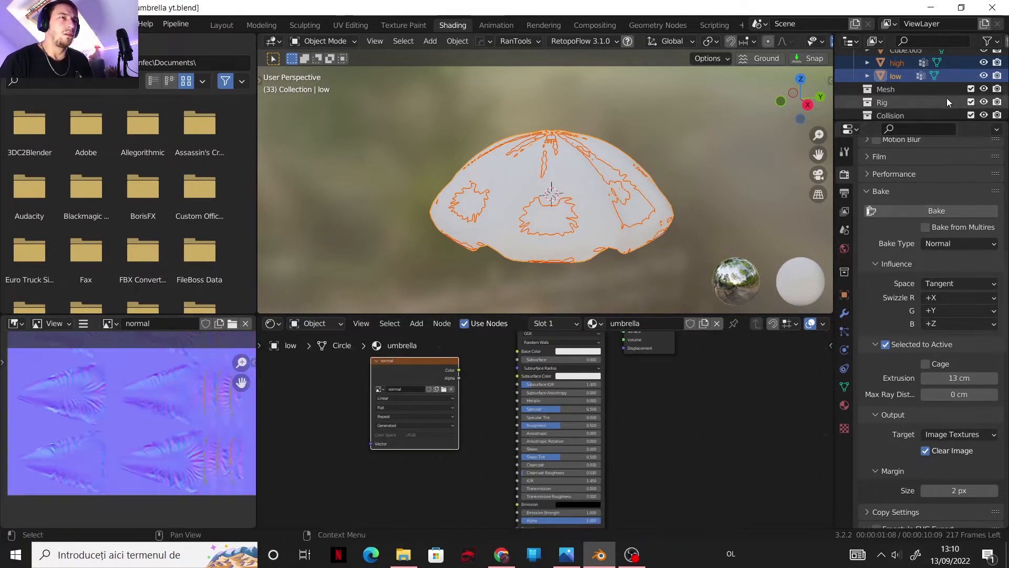
pyautogui.scroll(5, 212, 408)
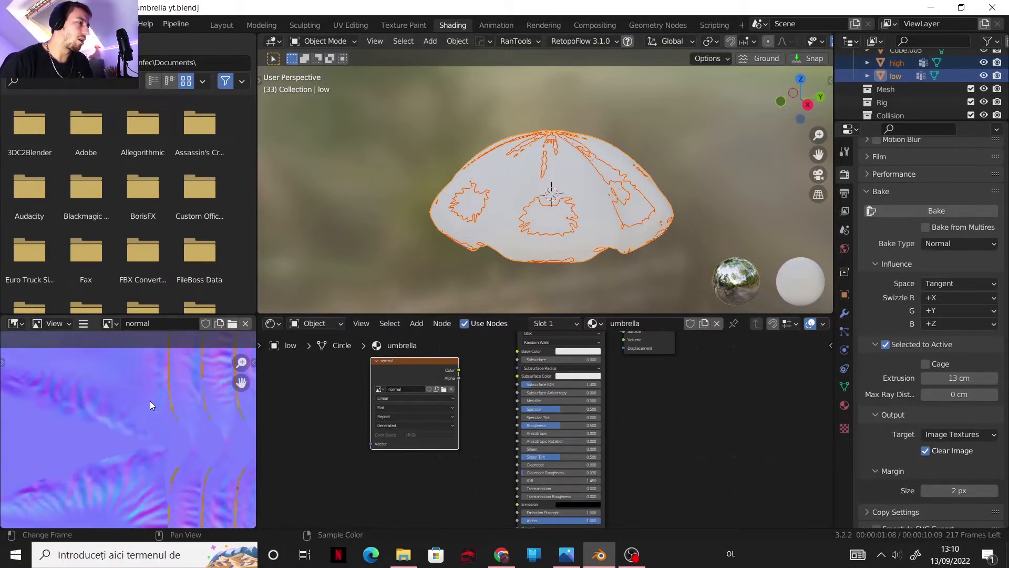
pyautogui.moveTo(150, 401); pyautogui.dragTo(148, 445, button='middle')
pyautogui.scroll(2, 151, 437)
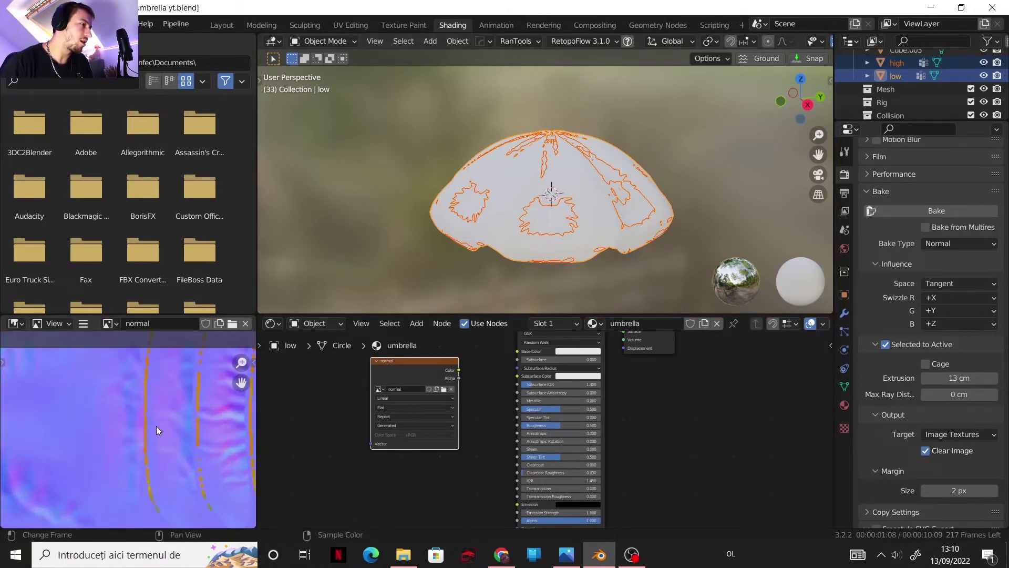
pyautogui.scroll(-3, 159, 396)
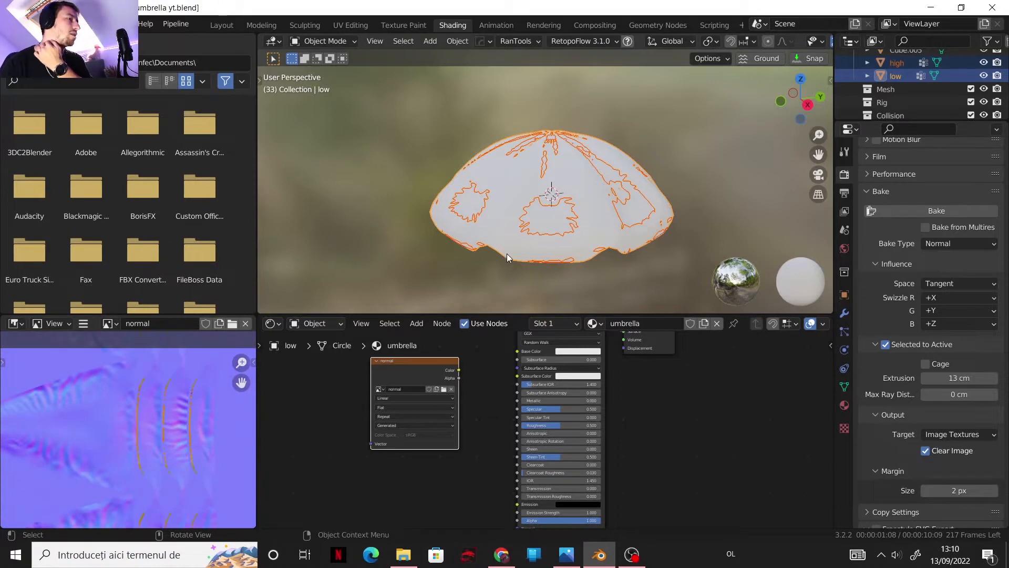
# Hide the high mesh in the viewport so only the low umbrella is viewed
pyautogui.click(983, 62)
pyautogui.moveTo(586, 185); pyautogui.dragTo(584, 175, button='middle')
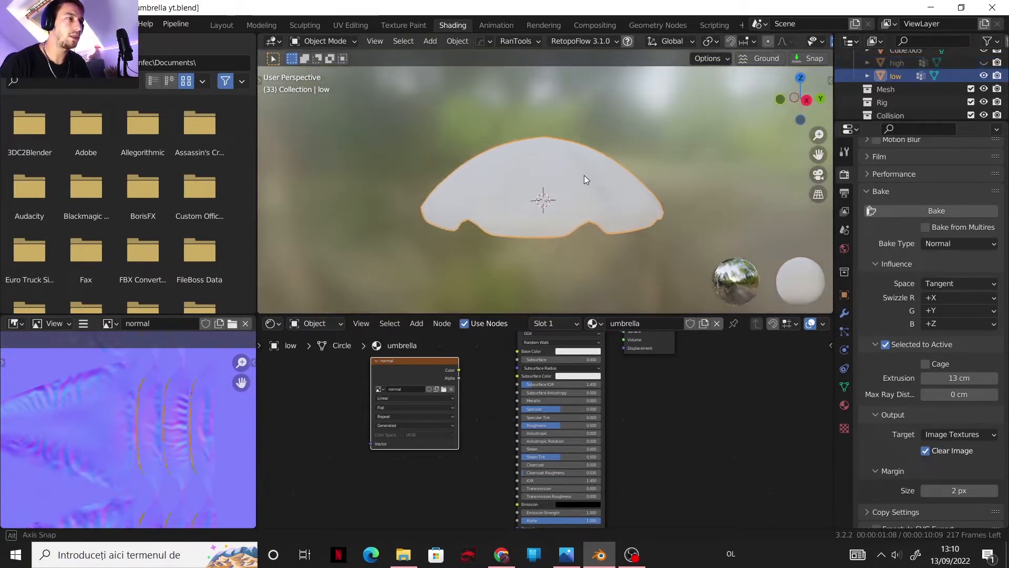
# Reposition the normal image texture node and add Texture Coordinate and Mapping nodes feeding its vector input
pyautogui.moveTo(403, 450); pyautogui.dragTo(441, 392, button='middle')
pyautogui.press('g')
pyautogui.click(370, 497)
pyautogui.hotkey('ctrl', 't')
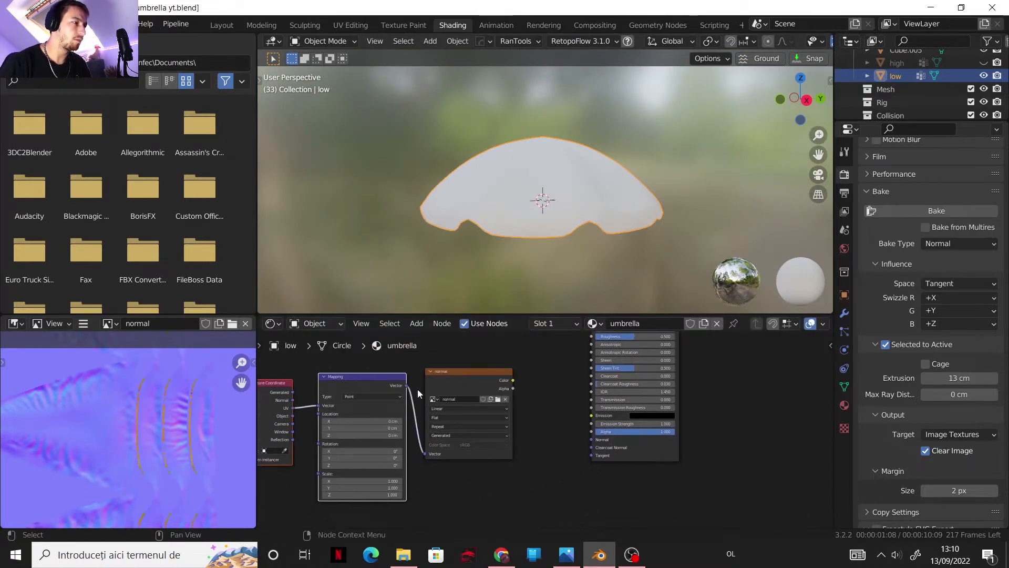
pyautogui.scroll(1, 518, 402)
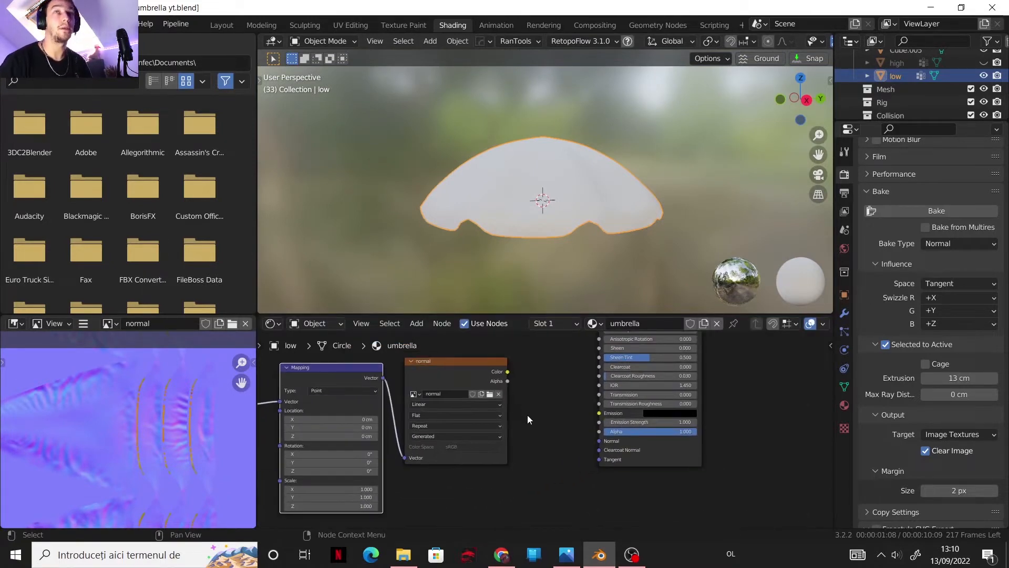
pyautogui.hotkey('shift', 'a')
pyautogui.moveTo(533, 461)
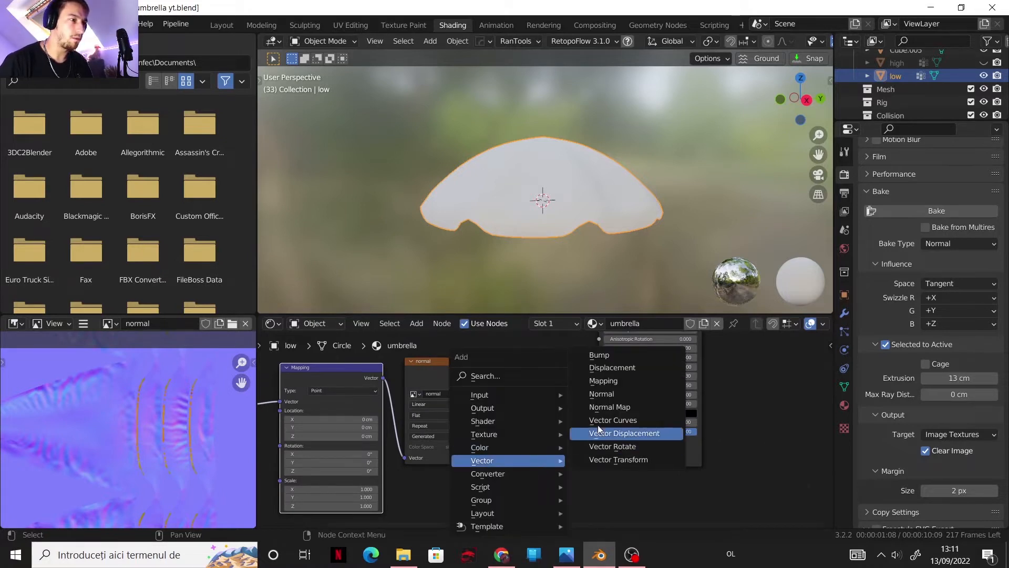
pyautogui.click(603, 380)
pyautogui.click(559, 384)
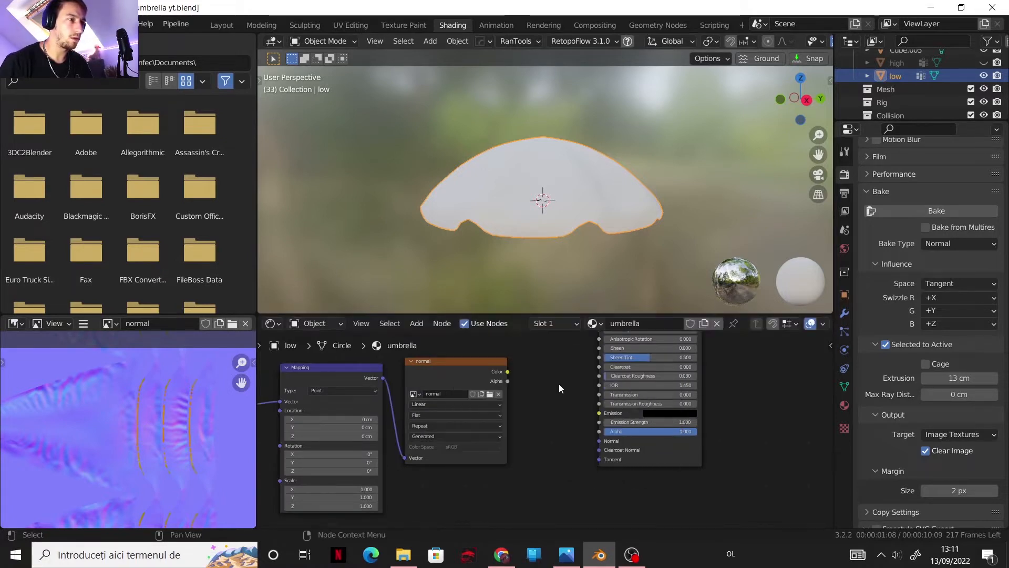
# Add a Normal Map node, feed the normal image's color into it, and link its output to the Principled BSDF's Normal input
pyautogui.hotkey('shift', 'a')
pyautogui.moveTo(553, 388)
pyautogui.click(616, 437)
pyautogui.click(549, 418)
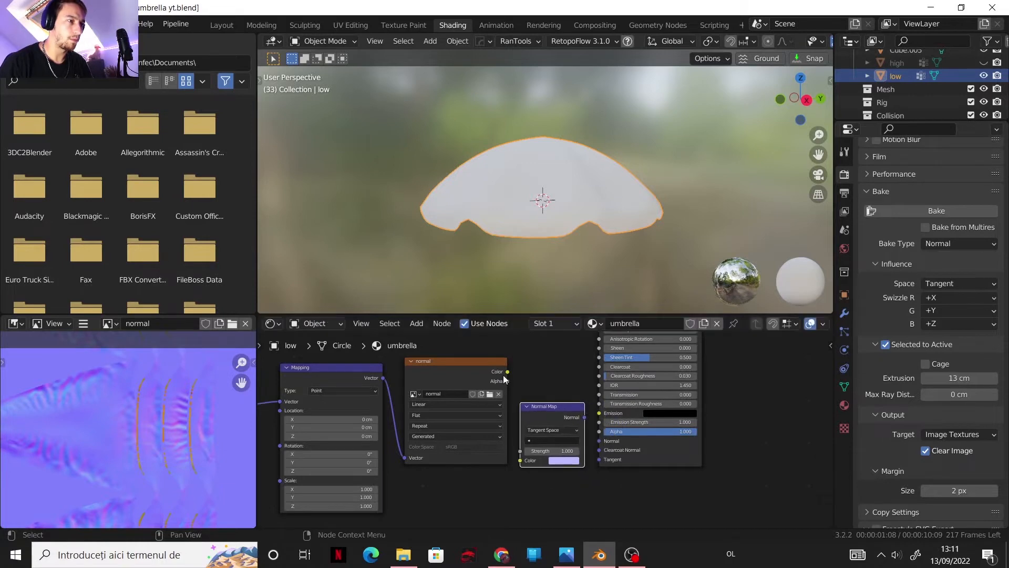
pyautogui.moveTo(507, 372); pyautogui.dragTo(524, 457)
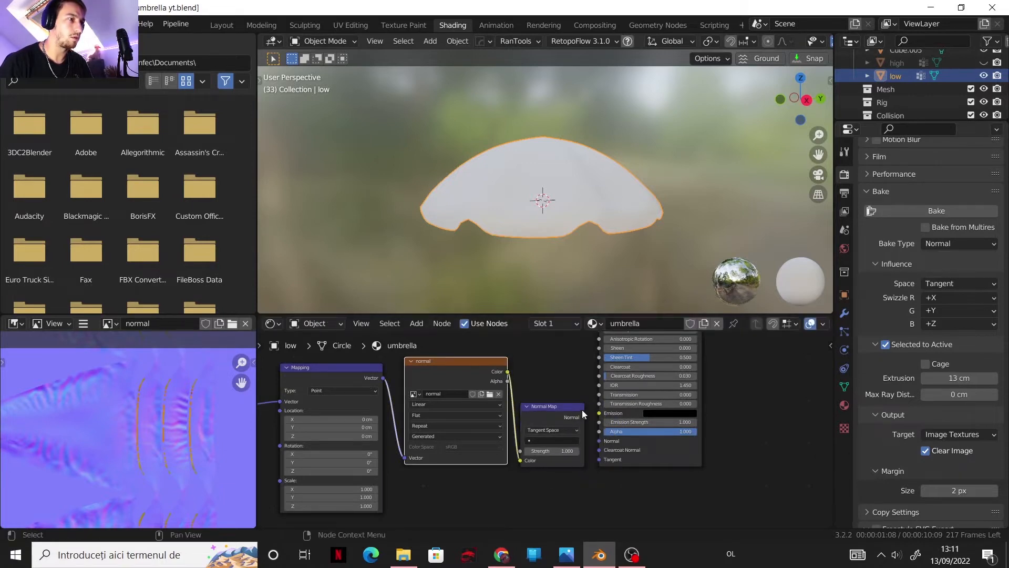
pyautogui.moveTo(584, 416); pyautogui.dragTo(601, 440)
# Use a Sky Texture as the world background color
pyautogui.moveTo(552, 190); pyautogui.dragTo(698, 75, button='middle')
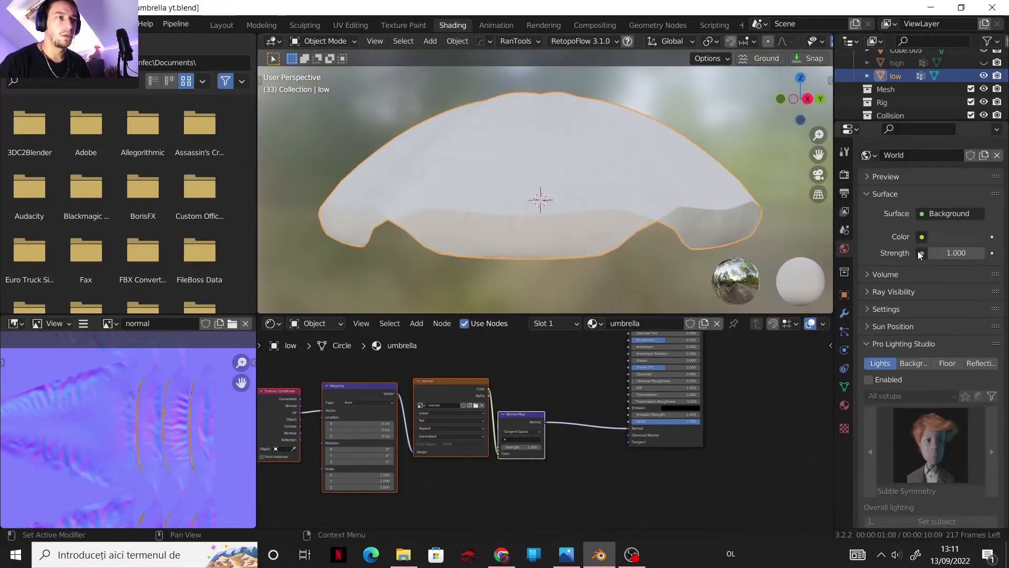
pyautogui.scroll(1, 920, 253)
pyautogui.click(922, 254)
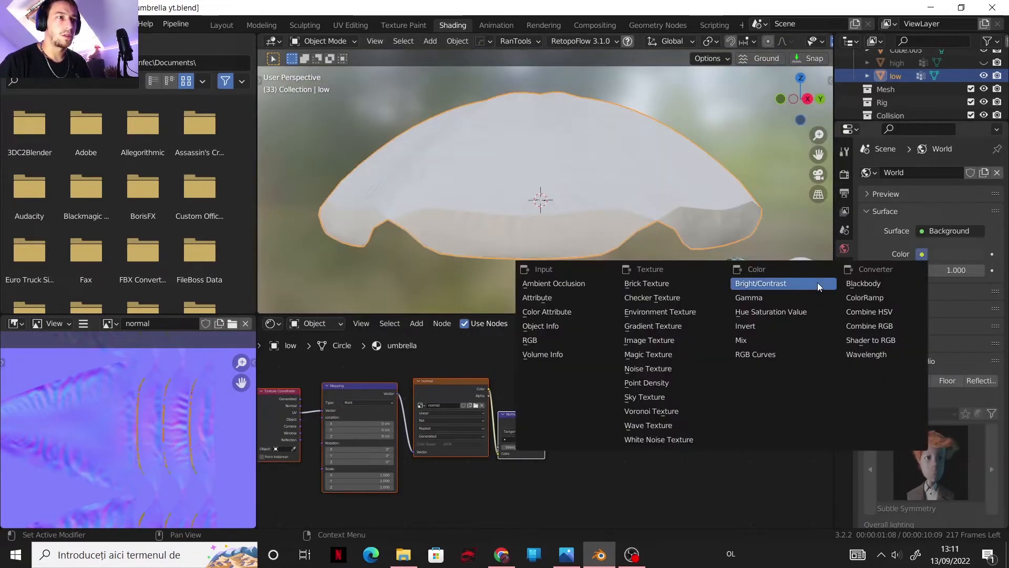
pyautogui.click(645, 397)
# Save the baked image as normal.png in the umbrella folder, in PNG format with RGB color and 16-bit depth
pyautogui.click(83, 324)
pyautogui.moveTo(116, 353)
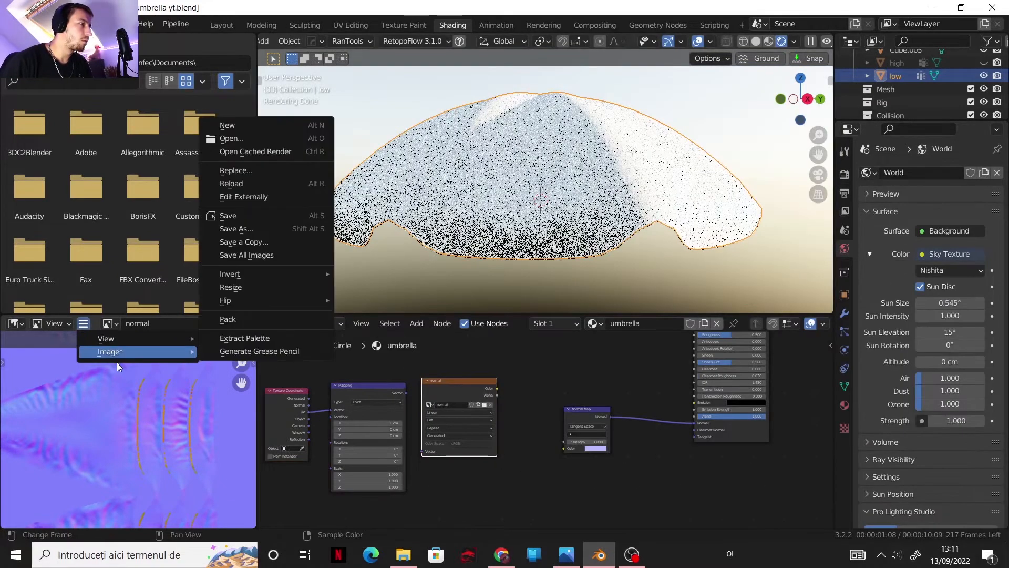
pyautogui.click(251, 227)
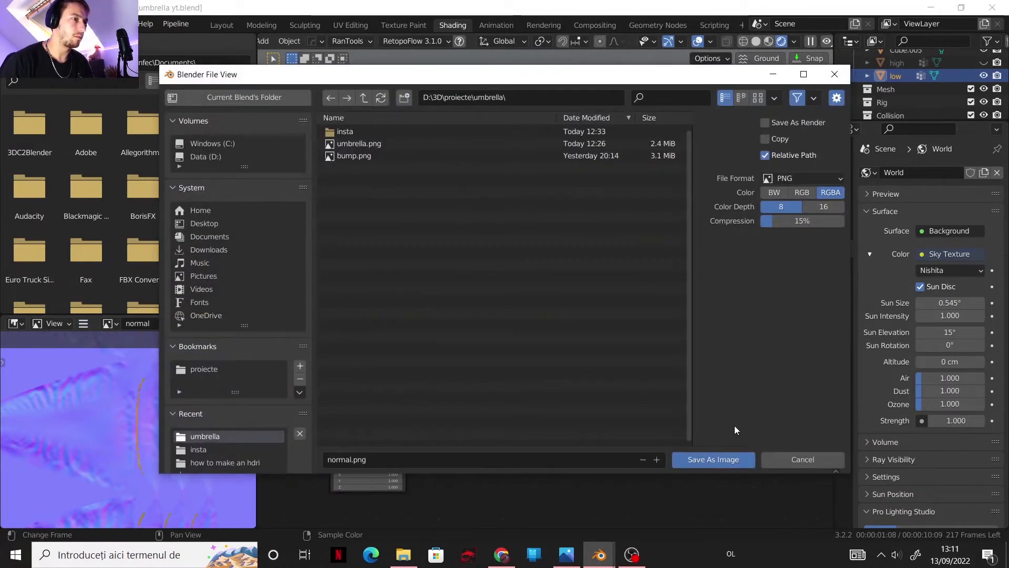
pyautogui.click(803, 195)
pyautogui.click(815, 207)
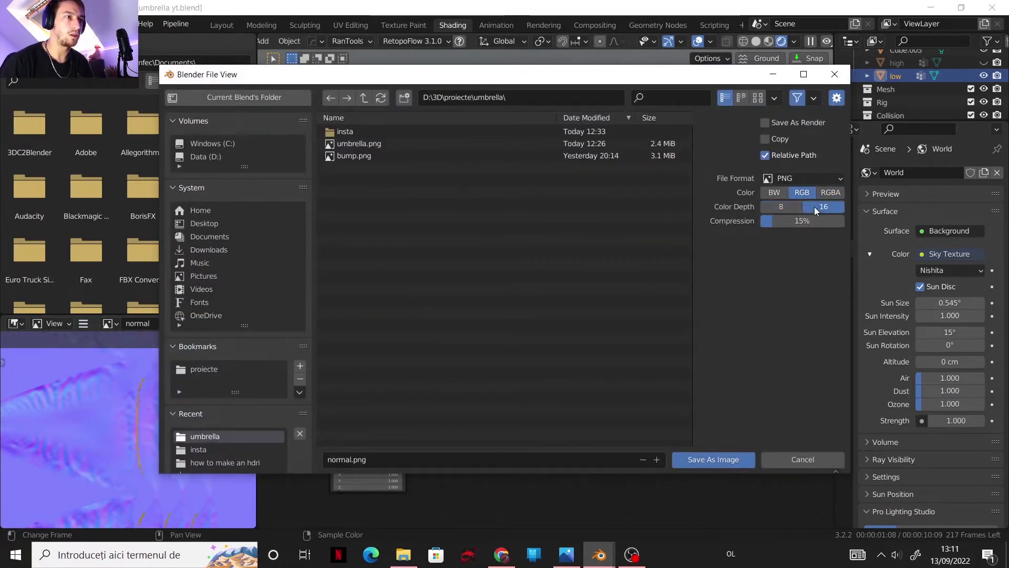
pyautogui.click(710, 455)
# Set the normal image's color space to Non-Color and connect its color to the Normal Map node's Color input
pyautogui.scroll(1, 521, 464)
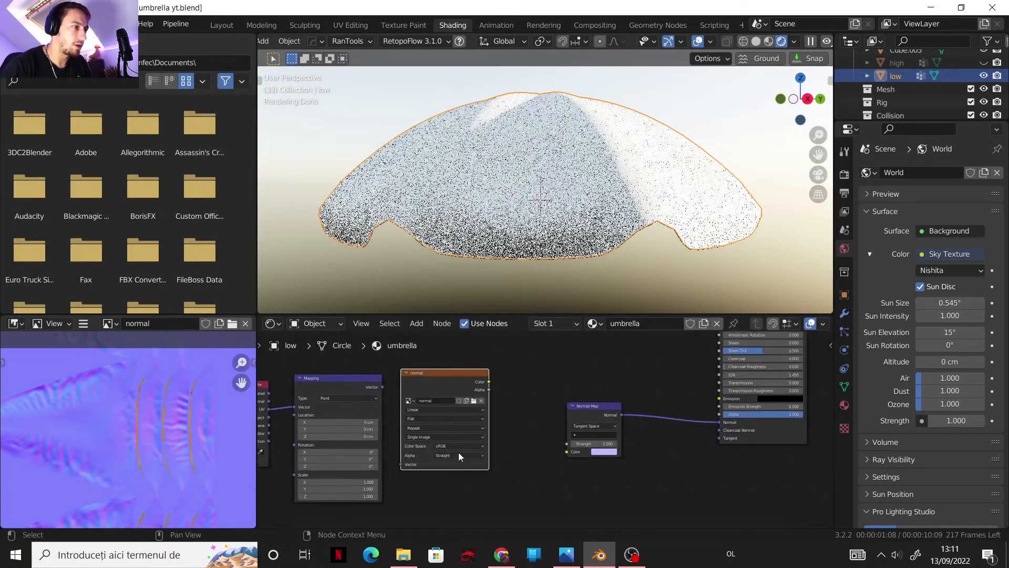
pyautogui.click(456, 446)
pyautogui.click(460, 485)
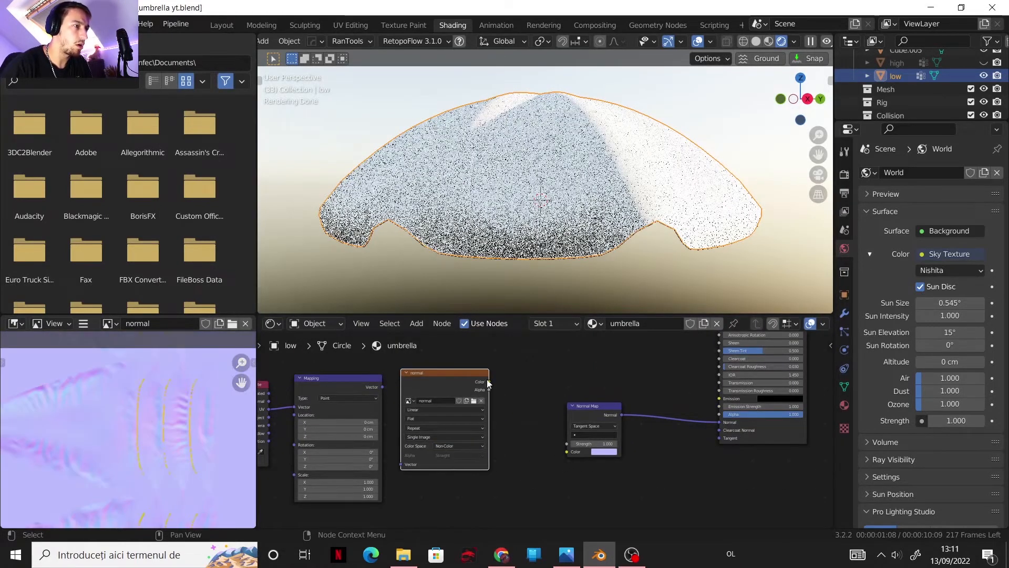
pyautogui.moveTo(489, 382); pyautogui.dragTo(567, 452)
# Show the umbrella in Material Preview shading and link the Mapping node's vector output to the normal image texture
pyautogui.scroll(1, 545, 406)
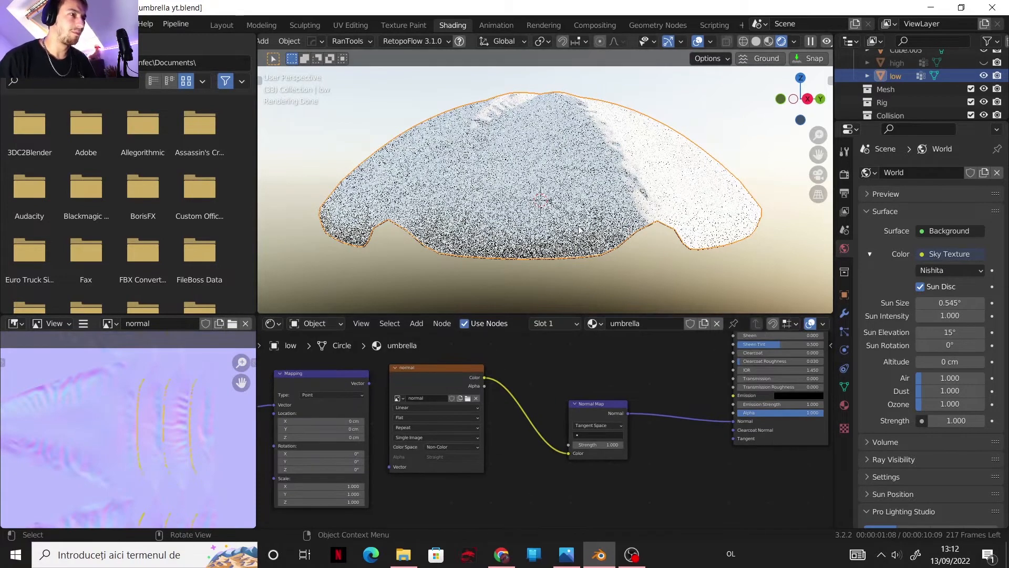
pyautogui.click(757, 42)
pyautogui.click(768, 41)
pyautogui.moveTo(567, 187)
pyautogui.mouseDown(button='middle')
pyautogui.moveTo(618, 180)
pyautogui.moveTo(547, 162)
pyautogui.moveTo(562, 142)
pyautogui.moveTo(570, 221)
pyautogui.moveTo(538, 223)
pyautogui.moveTo(512, 164)
pyautogui.moveTo(525, 147)
pyautogui.moveTo(527, 177)
pyautogui.mouseUp(button='middle')
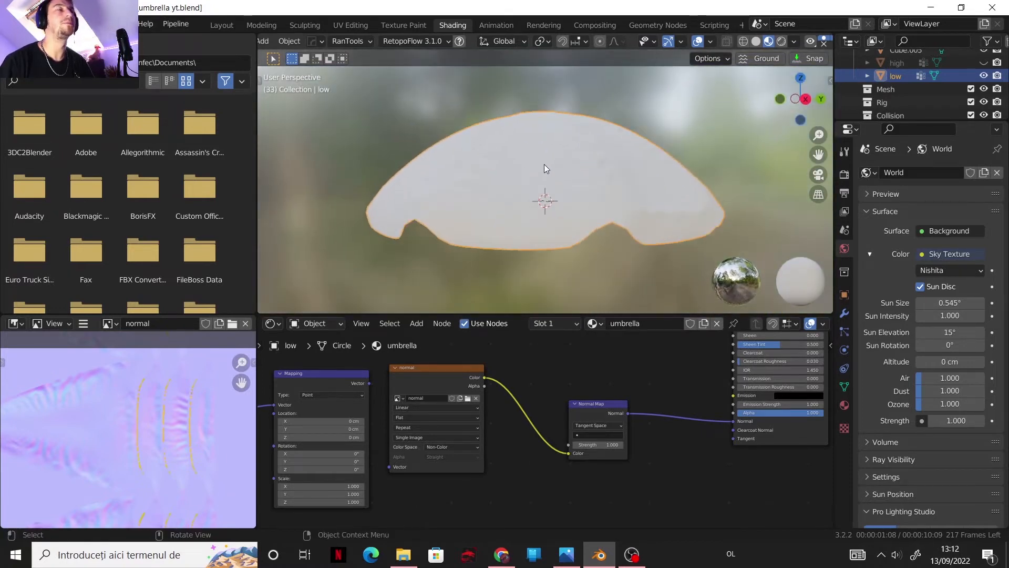
pyautogui.scroll(-1, 567, 443)
pyautogui.moveTo(382, 387); pyautogui.dragTo(401, 463)
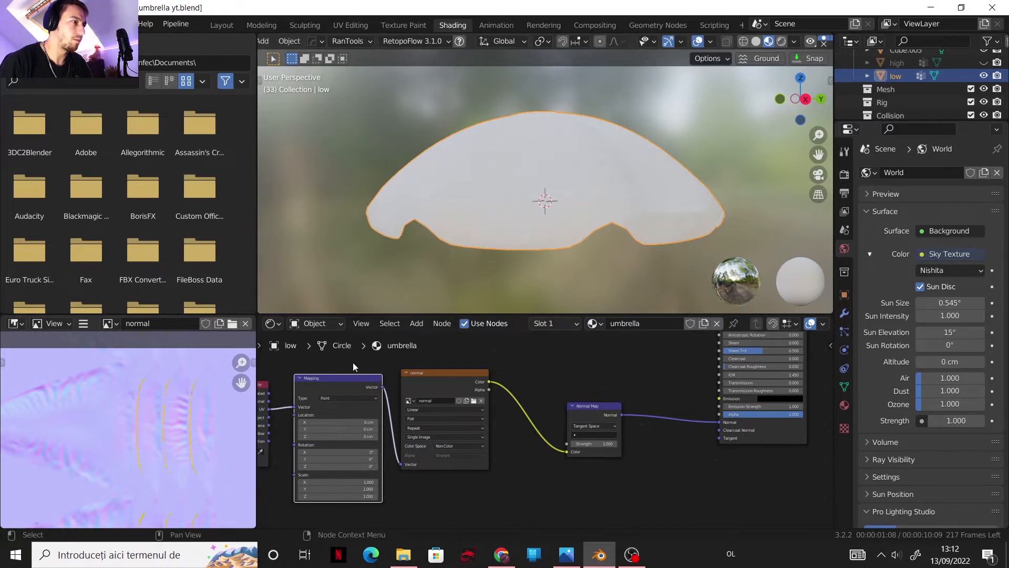
# Return the viewport to rendered shading and save the blend file
pyautogui.moveTo(534, 210)
pyautogui.mouseDown(button='middle')
pyautogui.moveTo(570, 228)
pyautogui.moveTo(550, 251)
pyautogui.moveTo(541, 238)
pyautogui.mouseUp(button='middle')
pyautogui.click(781, 42)
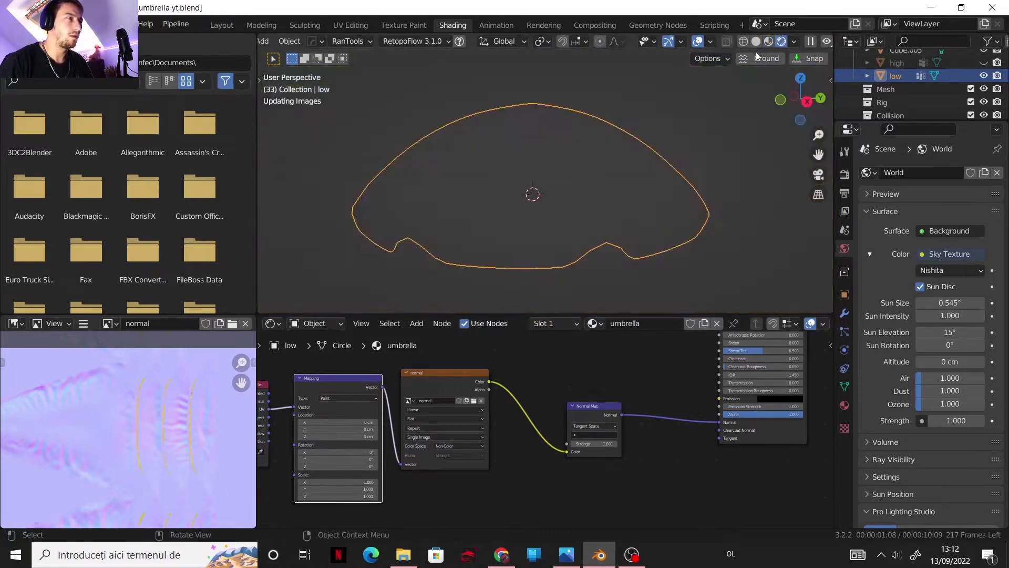
pyautogui.click(26, 23)
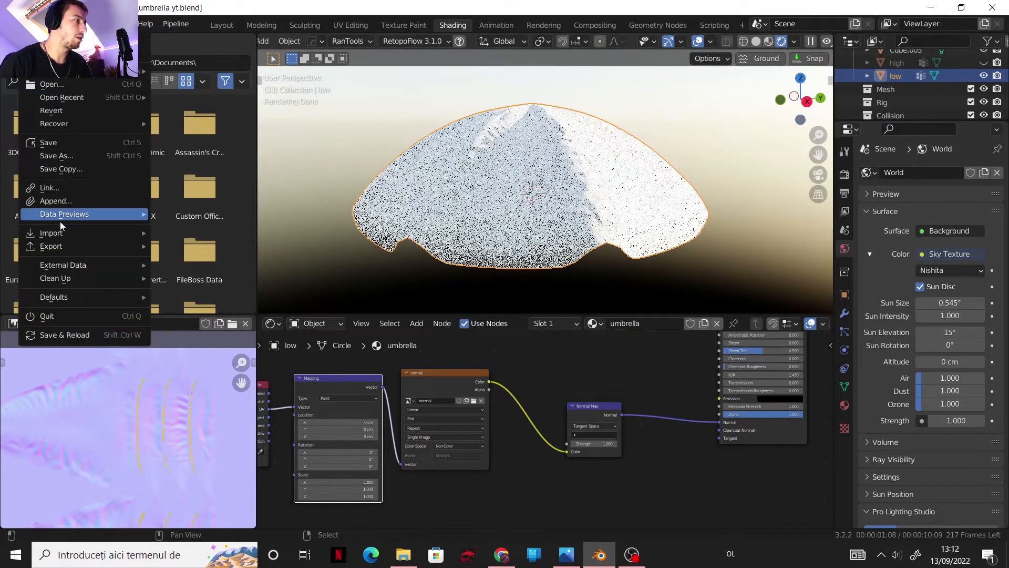
pyautogui.click(50, 155)
# Set the umbrella material's Principled BSDF roughness to 0
pyautogui.scroll(1, 543, 430)
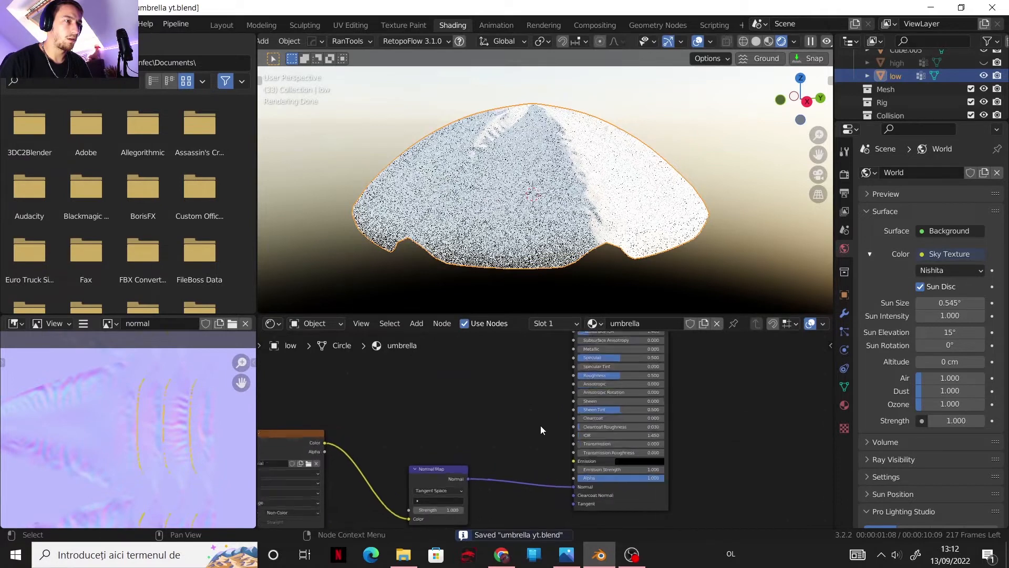
pyautogui.scroll(1, 542, 430)
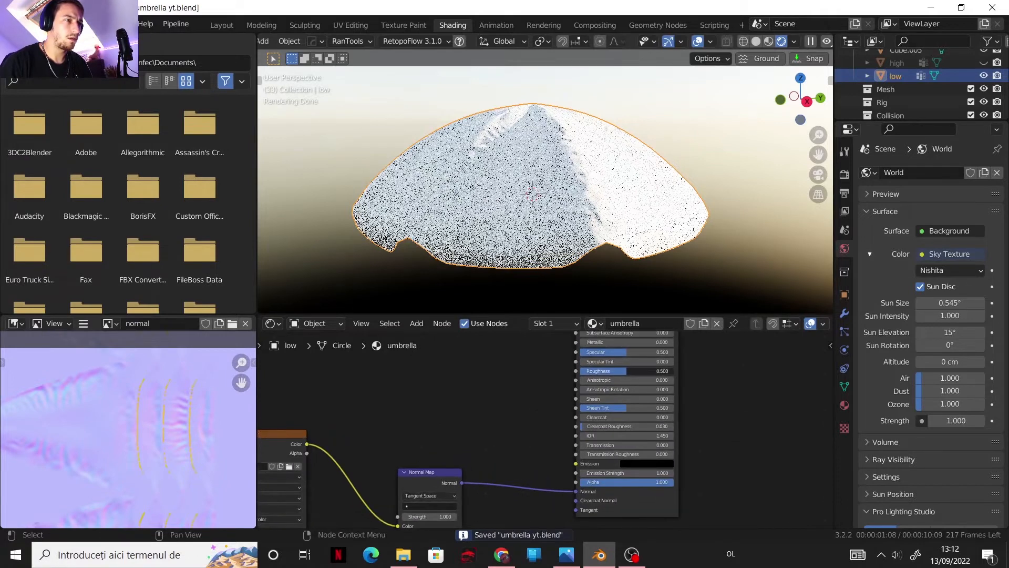
pyautogui.moveTo(625, 371); pyautogui.dragTo(599, 370)
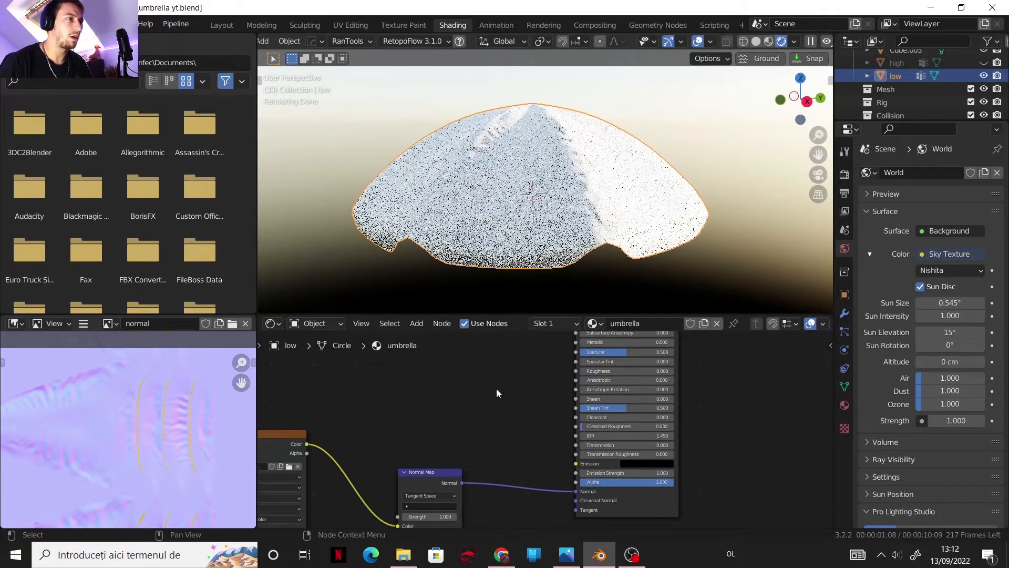
# Add a Wave Texture node to the umbrella material and preview its output directly on the canopy
pyautogui.scroll(-2, 499, 381)
pyautogui.moveTo(510, 377); pyautogui.dragTo(571, 427, button='middle')
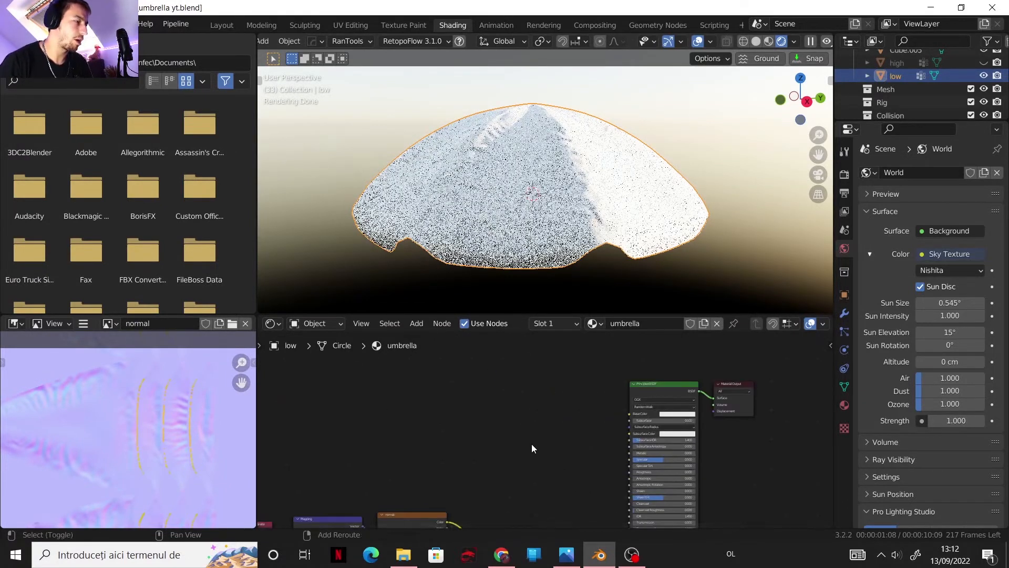
pyautogui.hotkey('shift', 'a')
pyautogui.moveTo(503, 406)
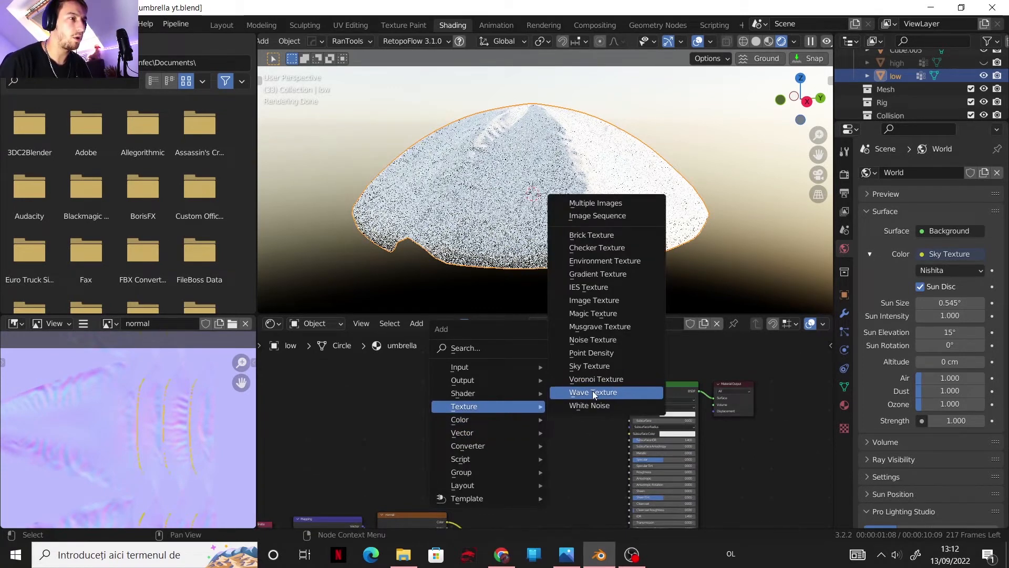
pyautogui.click(594, 389)
pyautogui.click(515, 393)
pyautogui.keyDown('ctrl'); pyautogui.keyDown('shift'); pyautogui.click(519, 396); pyautogui.keyUp('shift'); pyautogui.keyUp('ctrl')
# Set the Wave Texture's bands direction to Z and its Detail and Detail Roughness to 0
pyautogui.scroll(2, 554, 408)
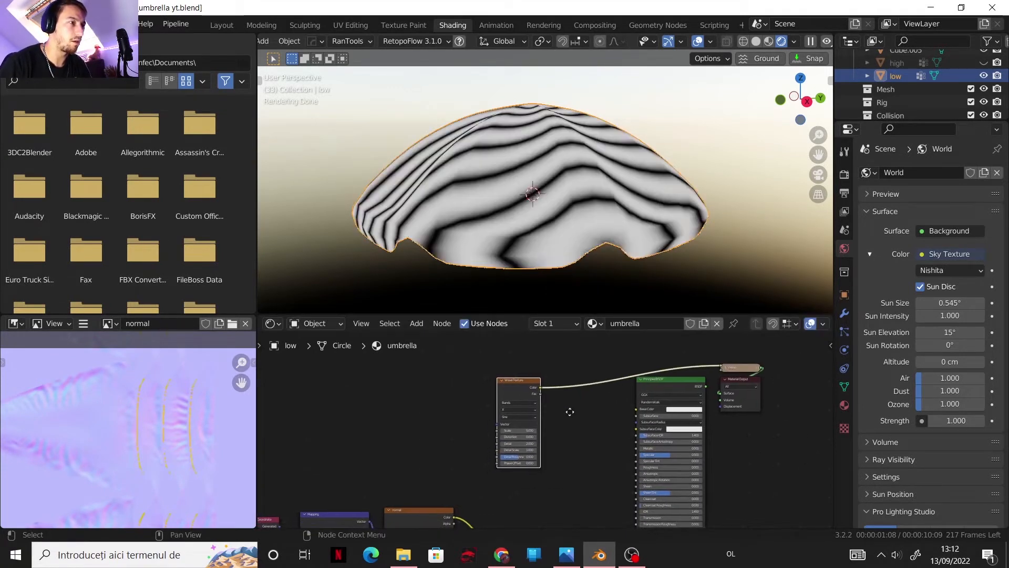
pyautogui.click(524, 402)
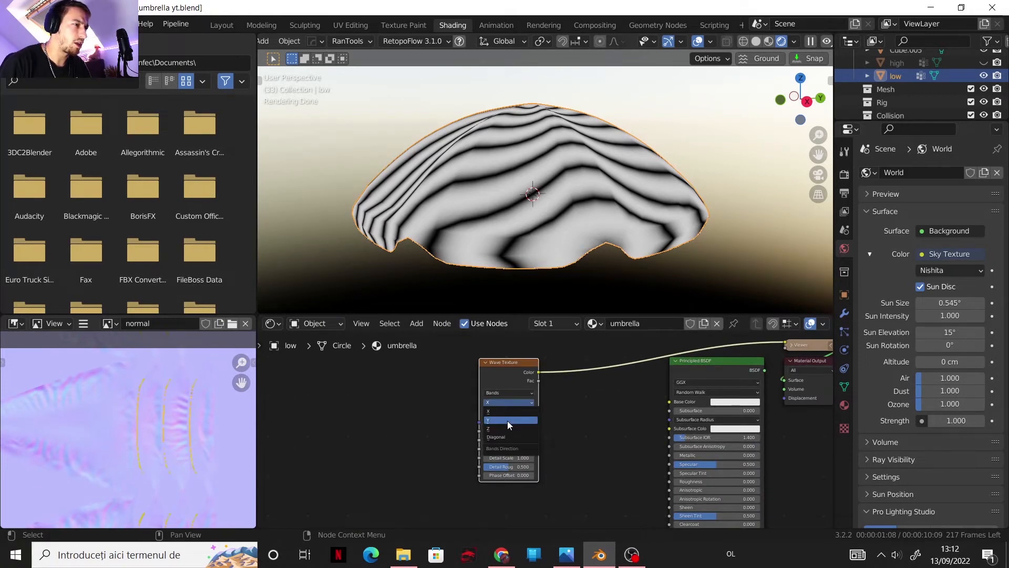
pyautogui.click(507, 421)
pyautogui.click(501, 402)
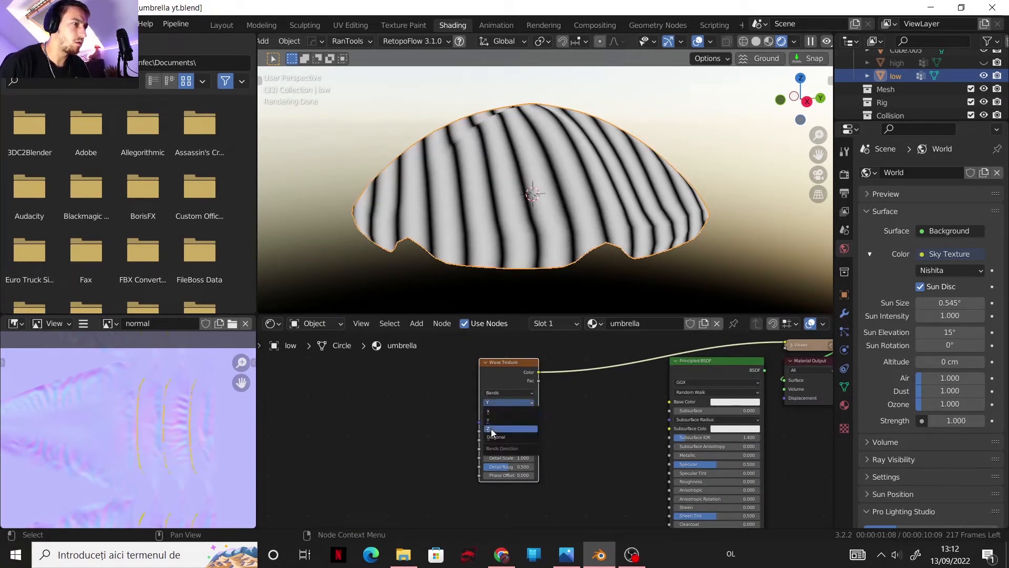
pyautogui.click(495, 426)
pyautogui.scroll(2, 576, 436)
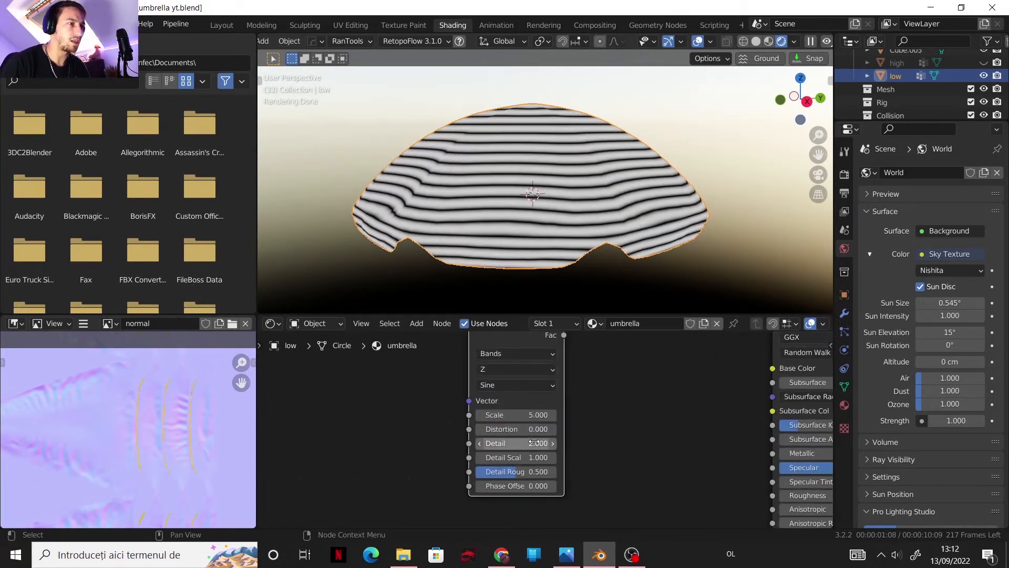
pyautogui.moveTo(524, 443); pyautogui.dragTo(478, 472)
pyautogui.scroll(-3, 531, 405)
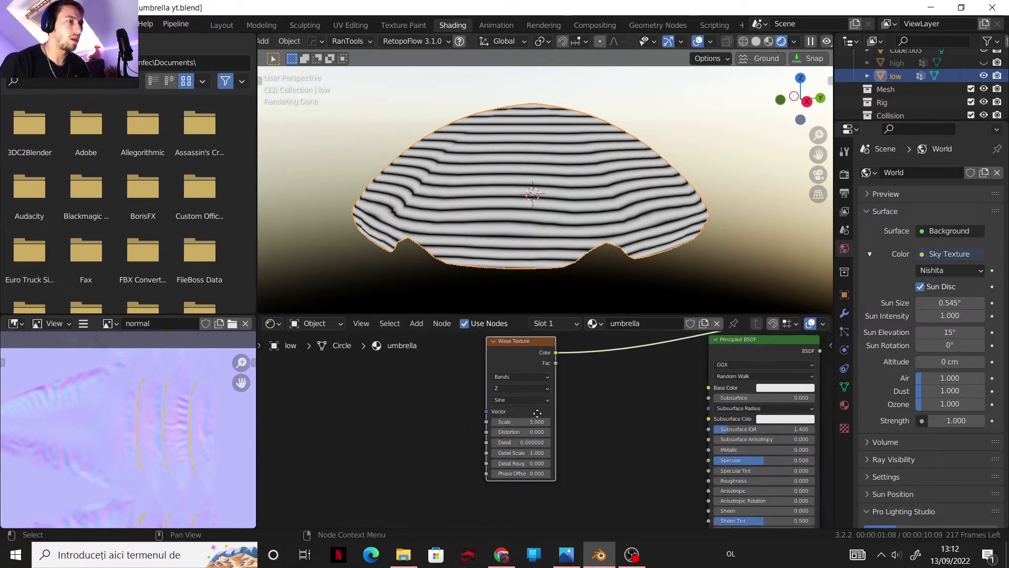
# Make room beside the Wave Texture and insert a ColorRamp node on its color output link
pyautogui.moveTo(515, 362); pyautogui.dragTo(432, 380)
pyautogui.hotkey('shift', 'a')
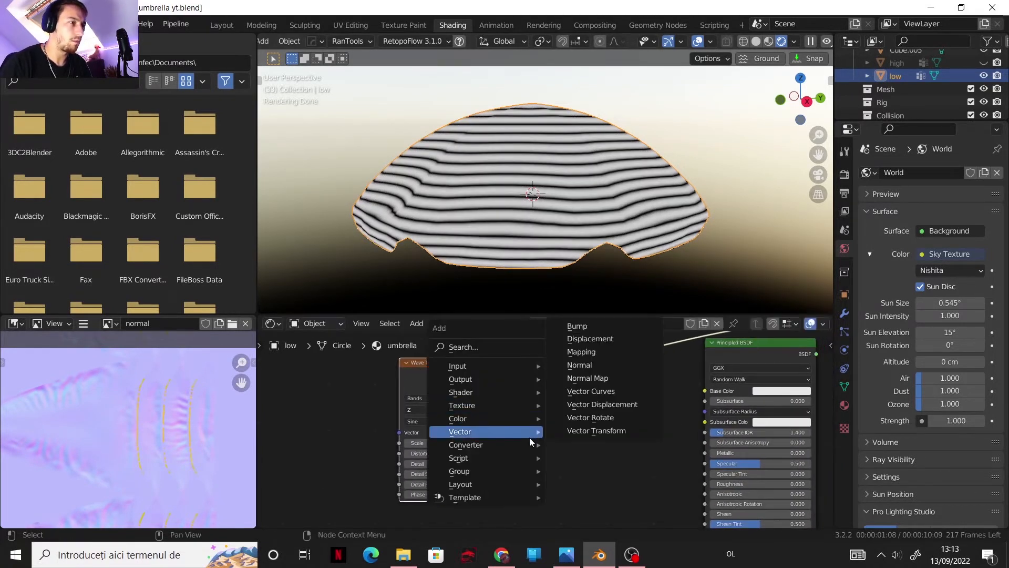
pyautogui.moveTo(532, 443)
pyautogui.click(584, 286)
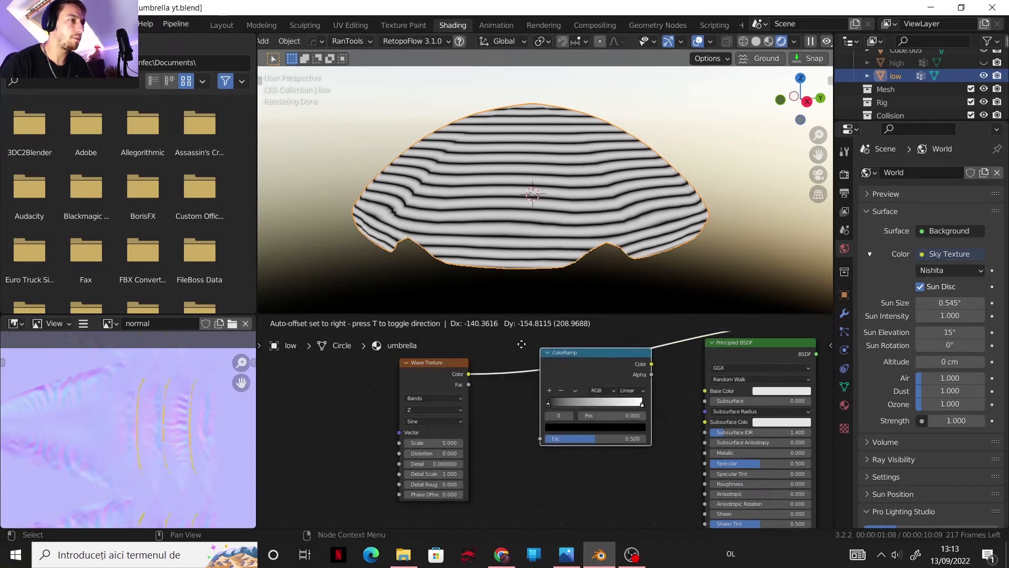
pyautogui.click(579, 402)
# Set the ColorRamp interpolation to Constant and move the white stop to position 0.556
pyautogui.click(578, 402)
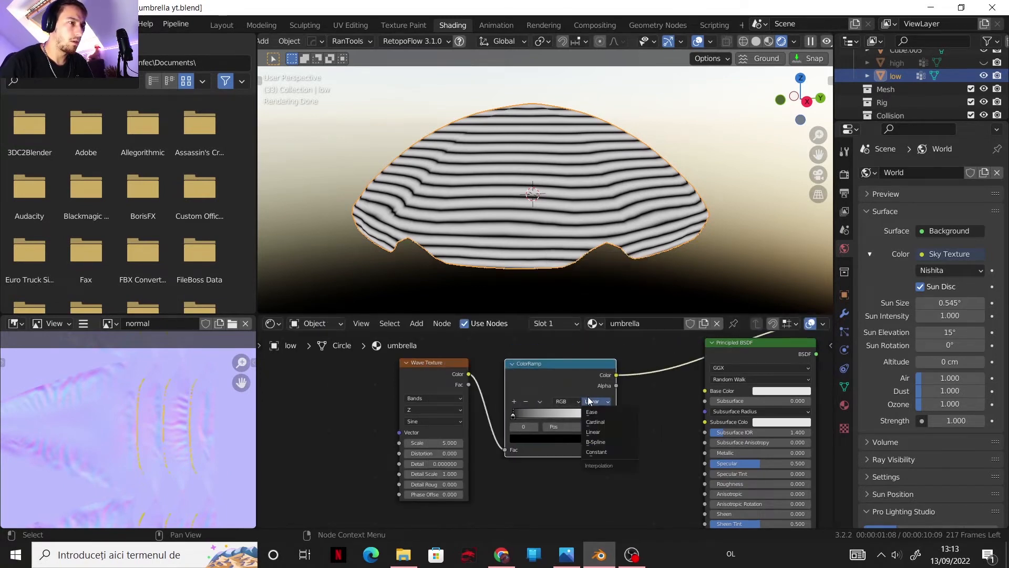
pyautogui.click(604, 446)
pyautogui.moveTo(607, 416); pyautogui.dragTo(565, 415)
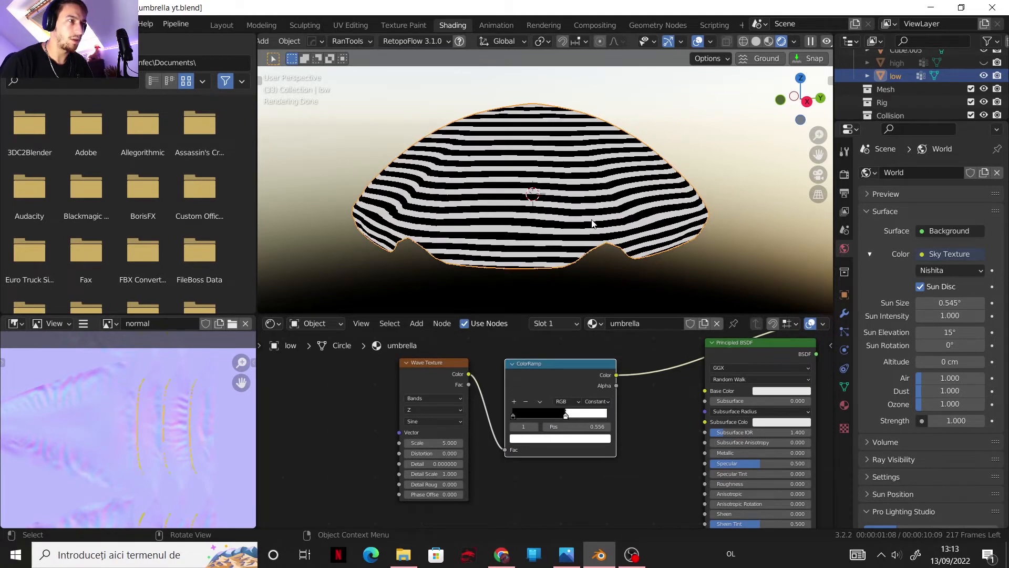
# Change the ColorRamp's black stop to a saturated orange with hue 0.033, saturation 0.983 and value 1
pyautogui.scroll(1, 510, 413)
pyautogui.click(507, 413)
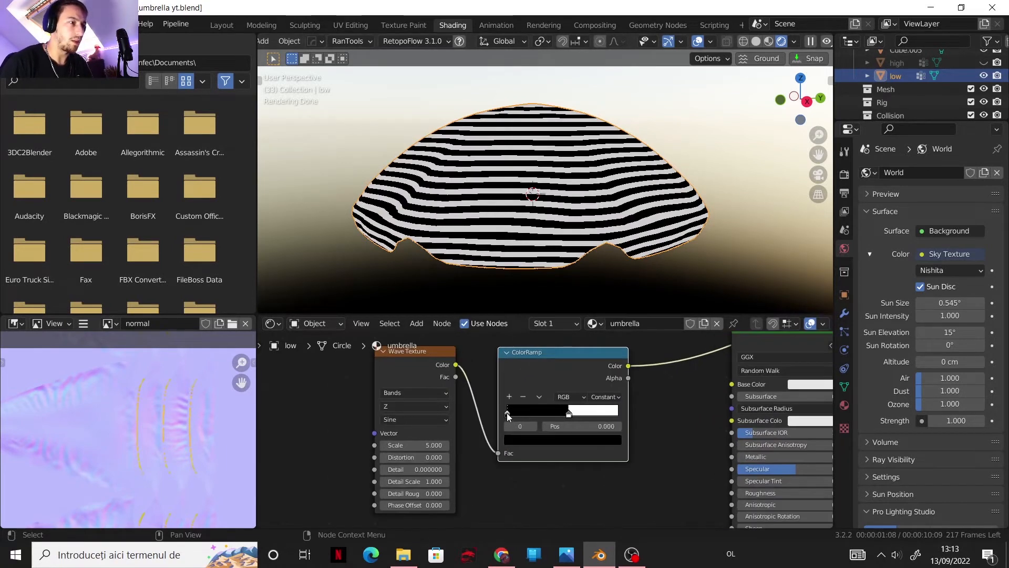
pyautogui.click(534, 440)
pyautogui.moveTo(597, 344); pyautogui.dragTo(597, 284)
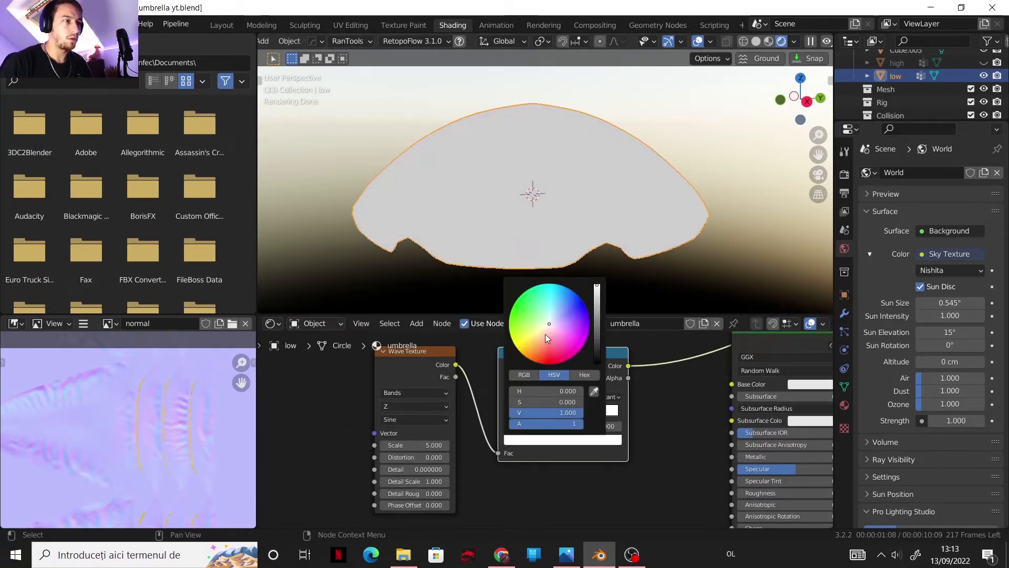
pyautogui.moveTo(547, 338); pyautogui.dragTo(535, 355)
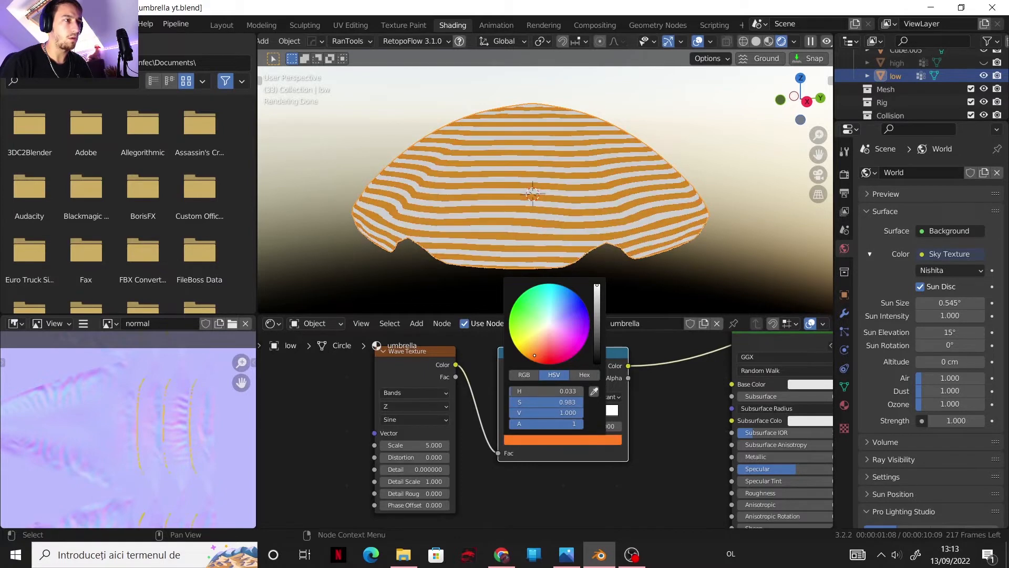
# Connect the ColorRamp's Color output to the Principled BSDF's Base Color input
pyautogui.scroll(-1, 677, 404)
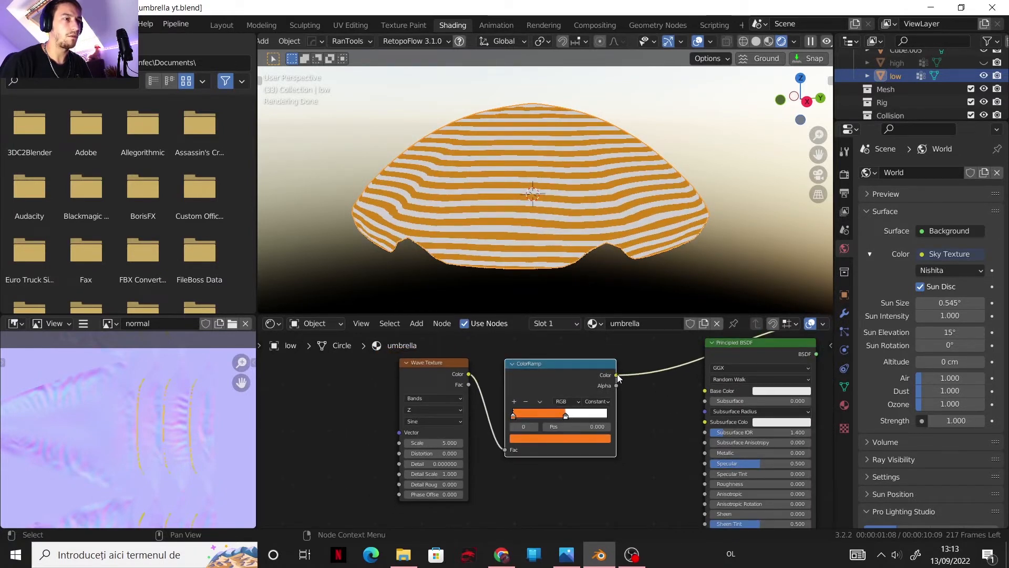
pyautogui.moveTo(616, 374); pyautogui.dragTo(705, 392)
pyautogui.scroll(-2, 673, 394)
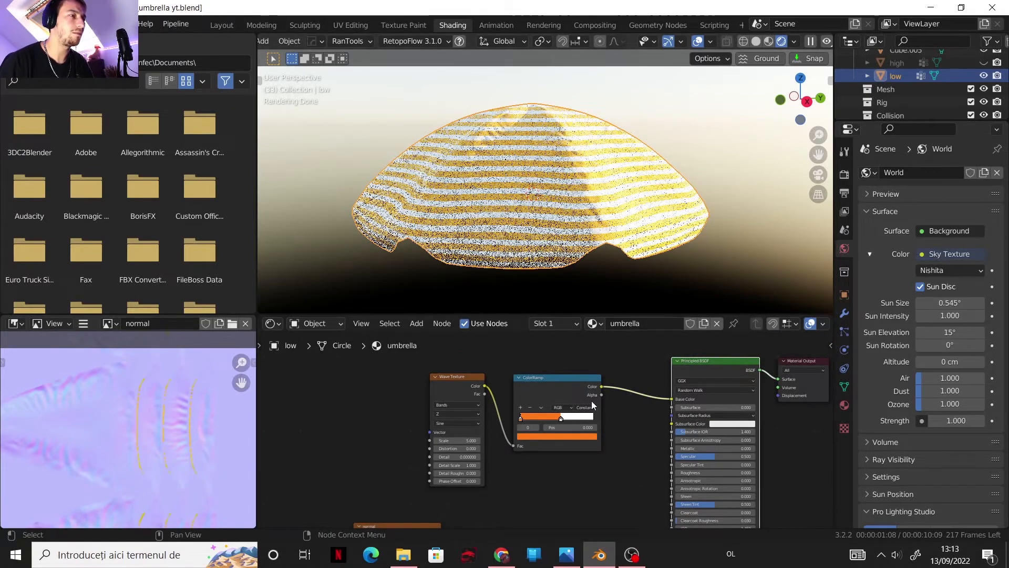
# Set the Cycles render device to GPU Compute and the viewport max samples to 0, and save the file
pyautogui.click(844, 174)
pyautogui.click(946, 205)
pyautogui.click(959, 234)
pyautogui.moveTo(957, 310); pyautogui.dragTo(933, 311)
pyautogui.moveTo(579, 201); pyautogui.dragTo(425, 144, button='middle')
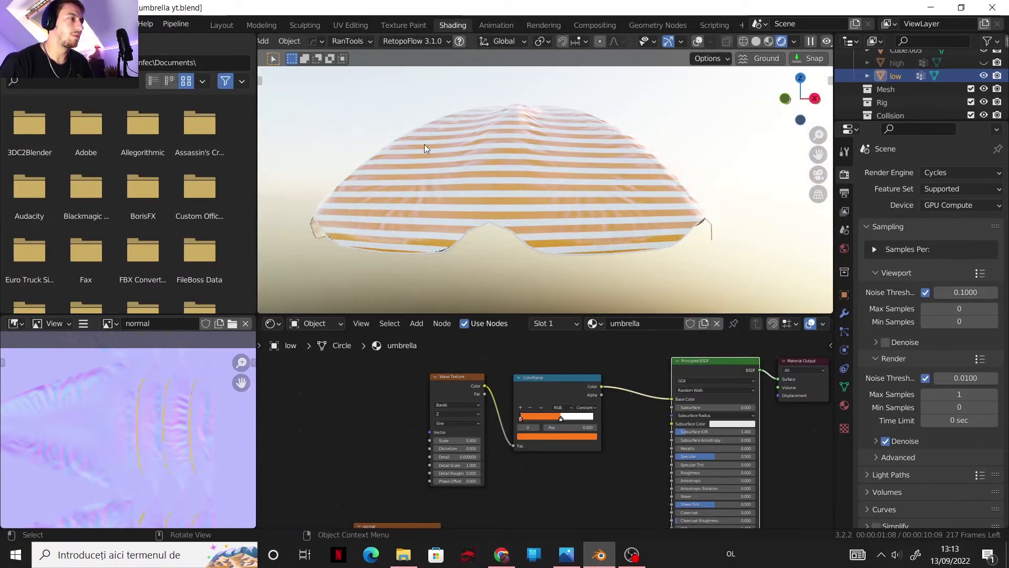
pyautogui.moveTo(557, 170); pyautogui.dragTo(655, 206, button='middle')
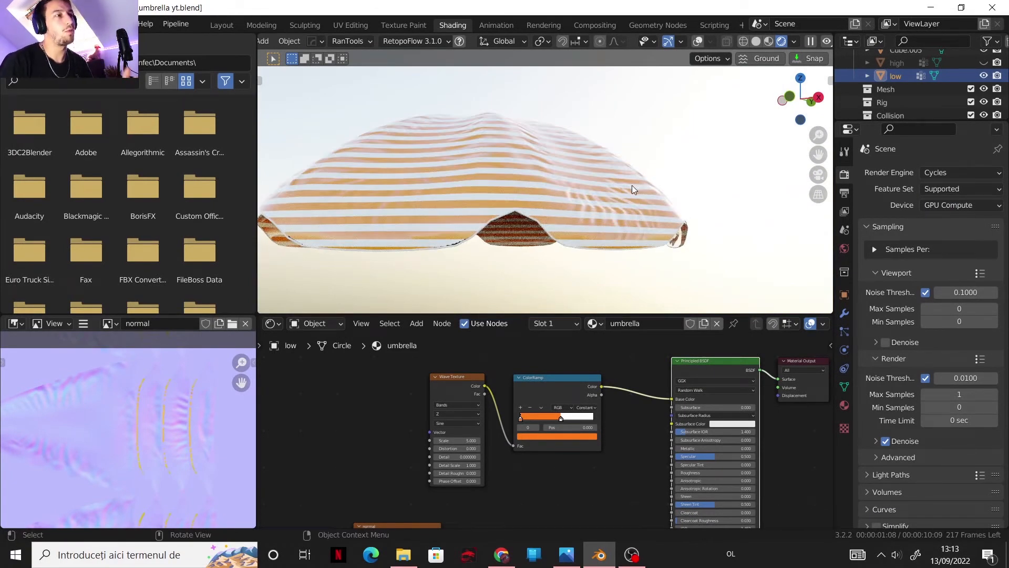
pyautogui.hotkey('ctrl', 's')
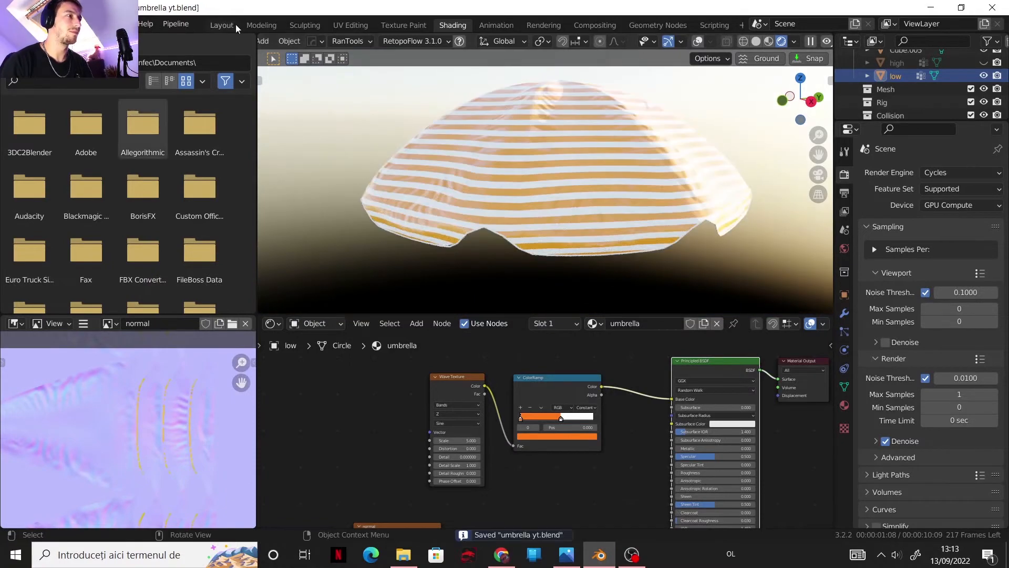
# Switch to the Layout workspace, exclude the "high" object from renders and deselect the umbrella
pyautogui.click(222, 25)
pyautogui.scroll(-5, 402, 222)
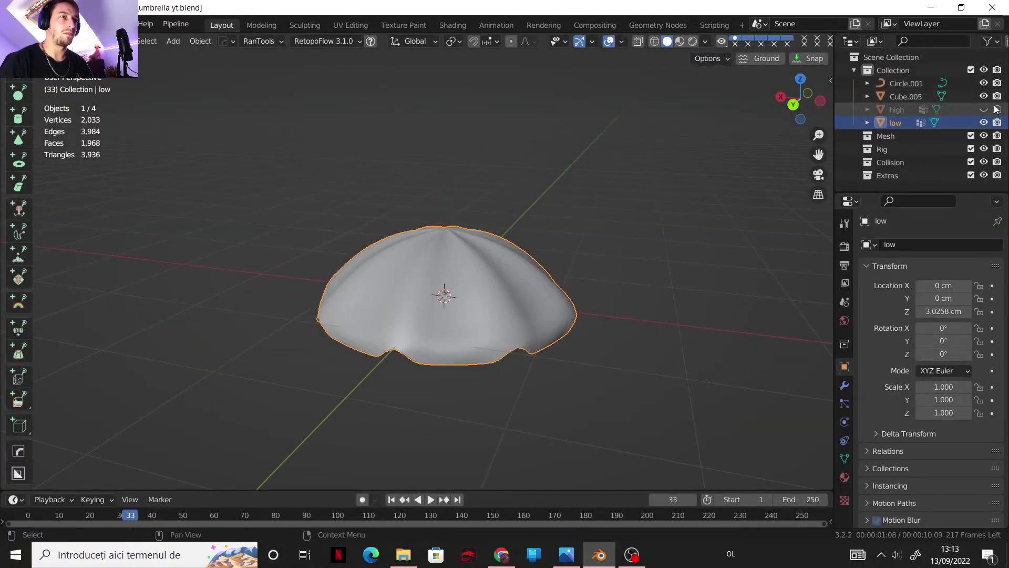
pyautogui.click(997, 109)
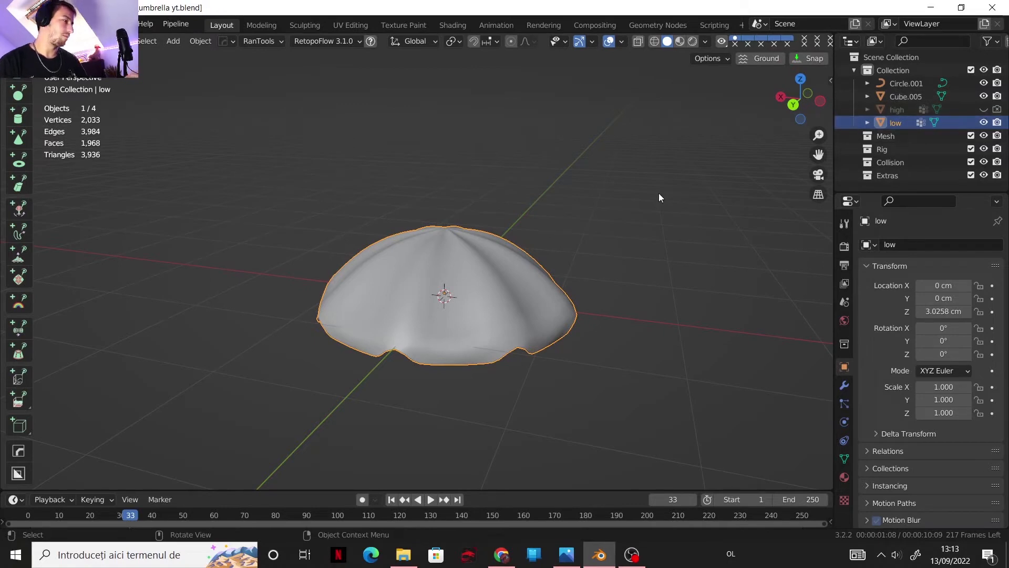
pyautogui.click(465, 188)
# Add a cylinder with 24 vertices at the world origin under the umbrella canopy
pyautogui.moveTo(466, 221); pyautogui.dragTo(471, 142, button='middle')
pyautogui.scroll(5, 443, 240)
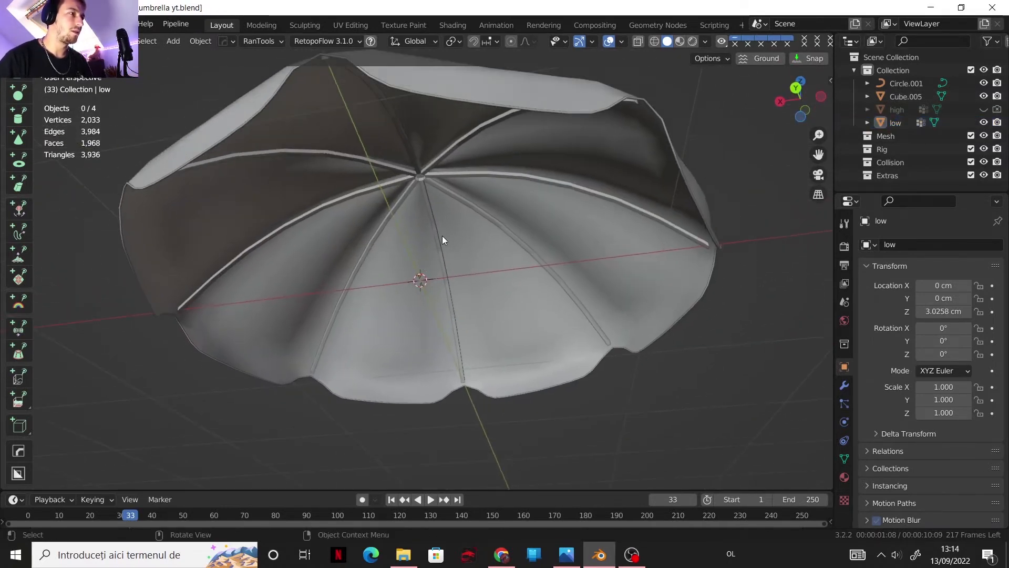
pyautogui.hotkey('shift', 'a')
pyautogui.moveTo(400, 246)
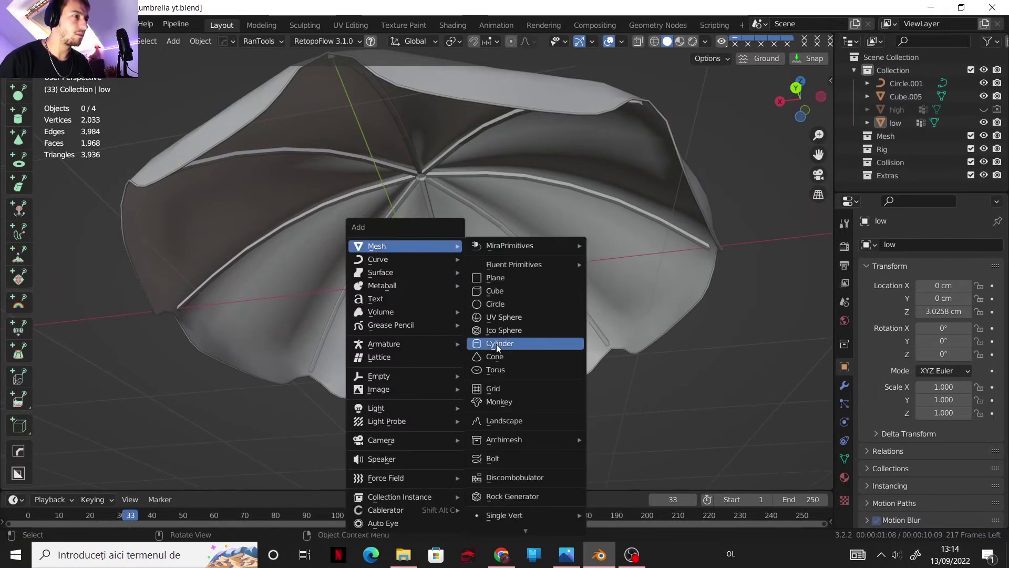
pyautogui.click(496, 344)
pyautogui.click(193, 323)
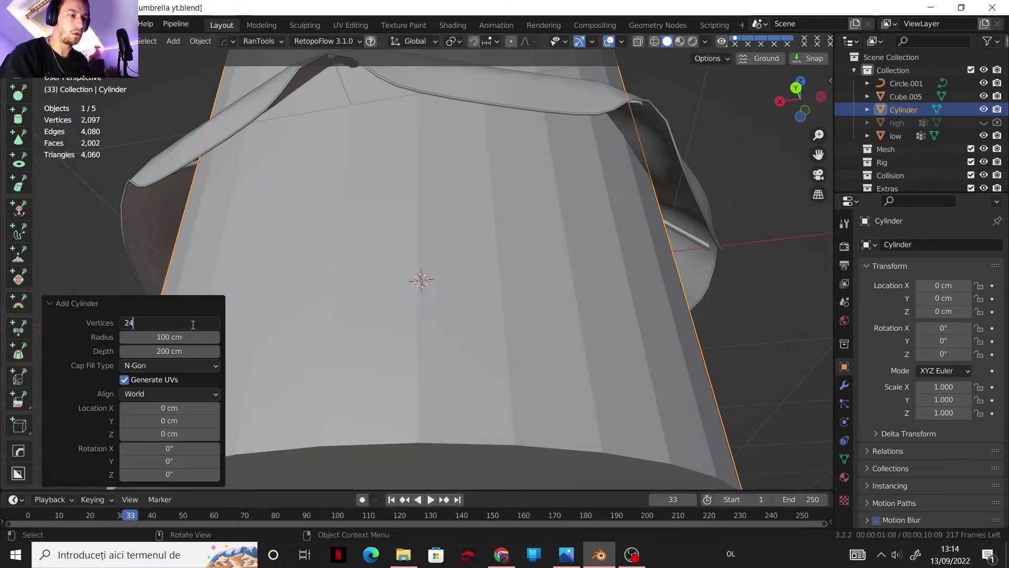
pyautogui.press('Return')
# Set the new cylinder's radius to 5 cm and its depth to 3 cm
pyautogui.click(155, 337)
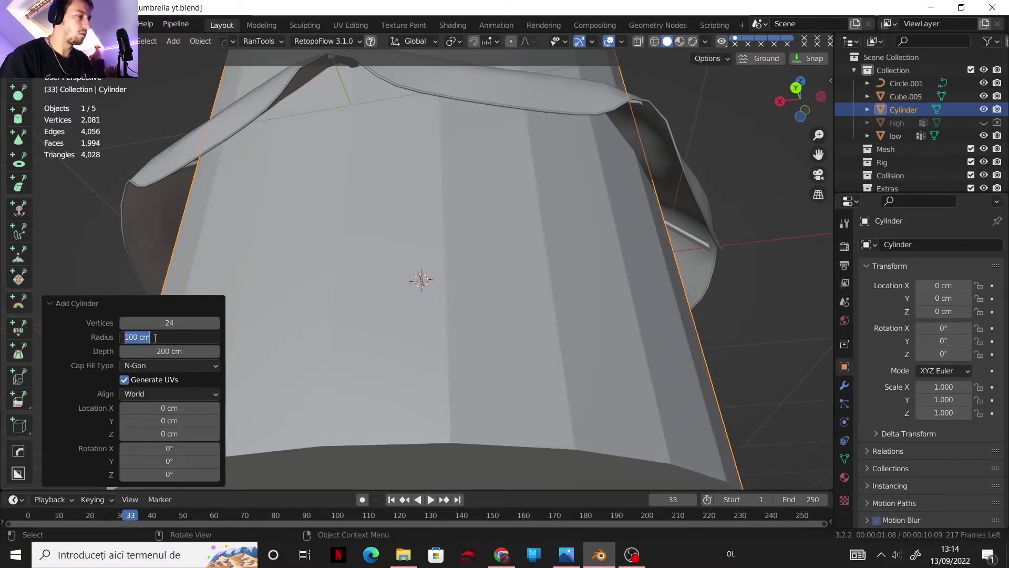
pyautogui.press('Return')
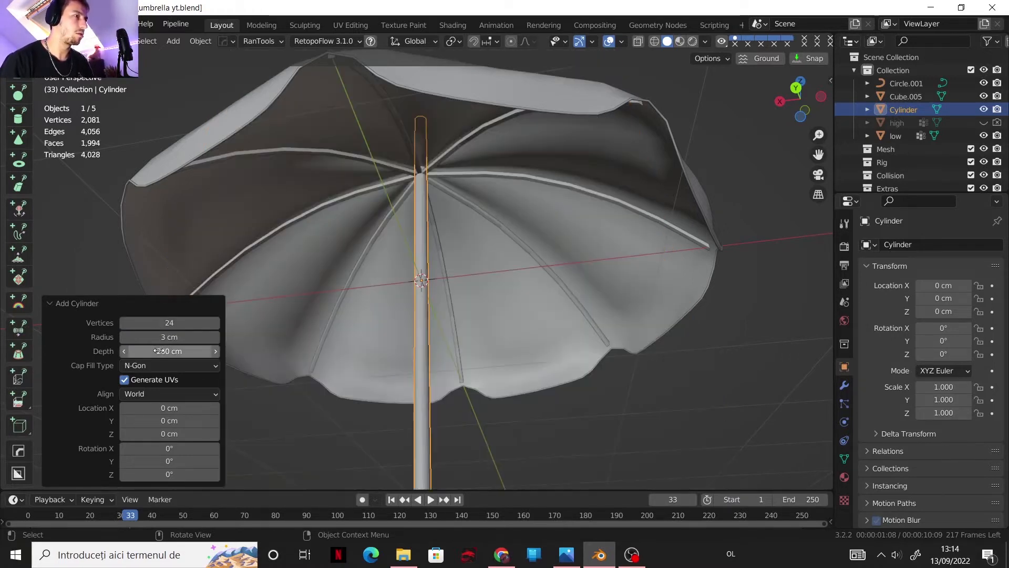
pyautogui.click(163, 337)
pyautogui.write('5')
pyautogui.press('Return')
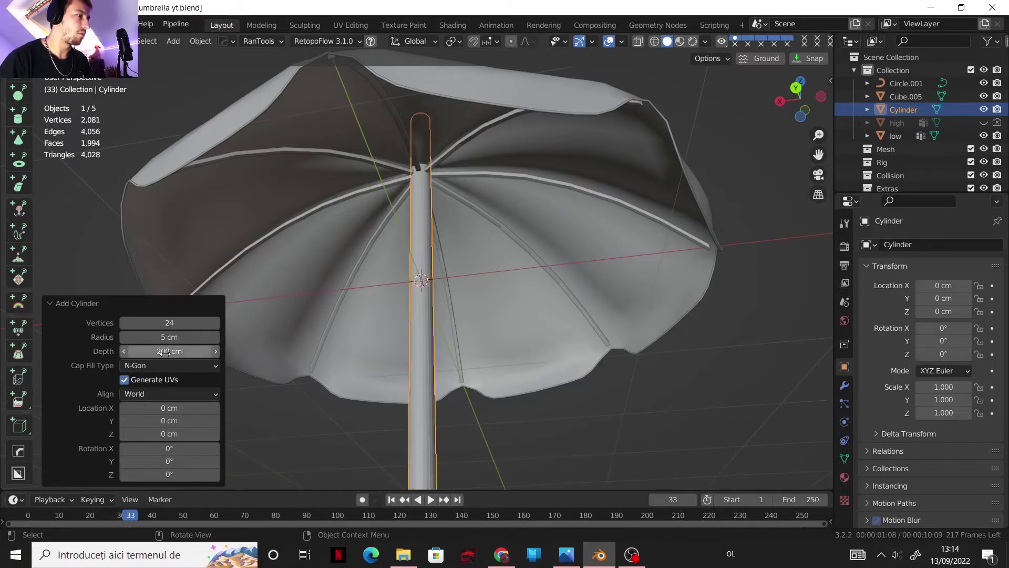
pyautogui.click(164, 351)
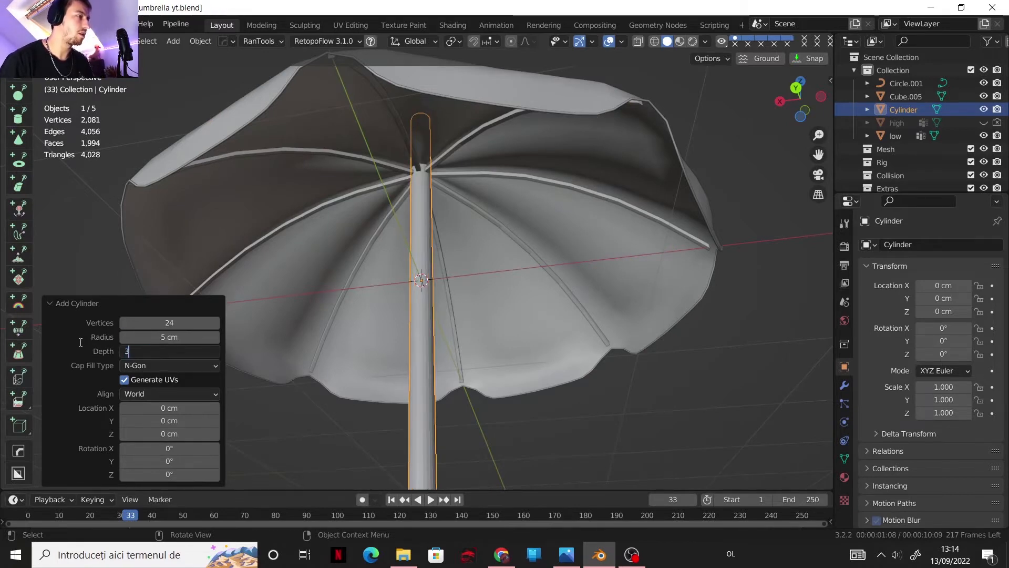
pyautogui.press('Return')
# Add a Bevel modifier to the small hub cylinder with an amount of 0.6 cm and 3 segments
pyautogui.scroll(5, 434, 283)
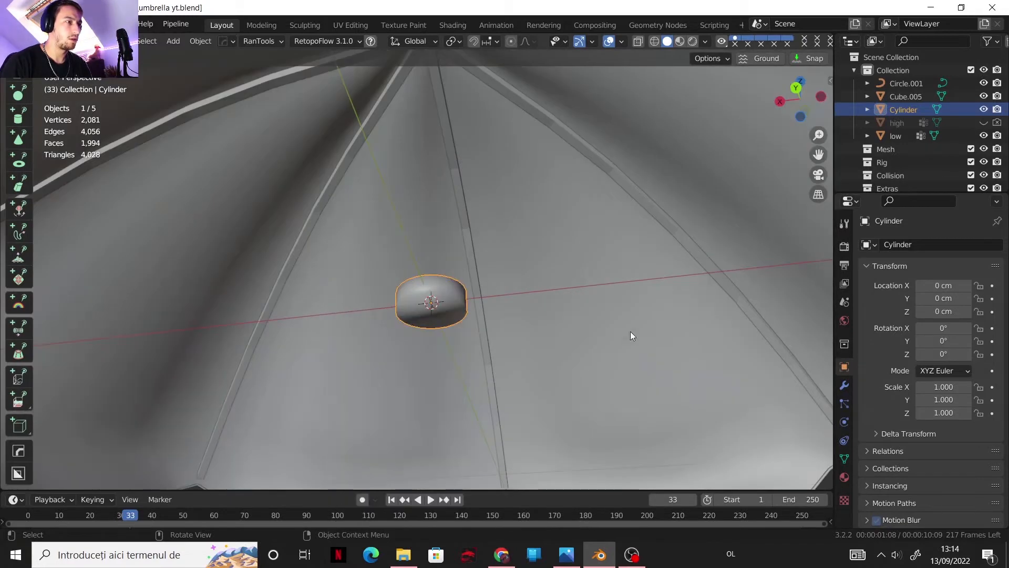
pyautogui.click(844, 385)
pyautogui.click(893, 244)
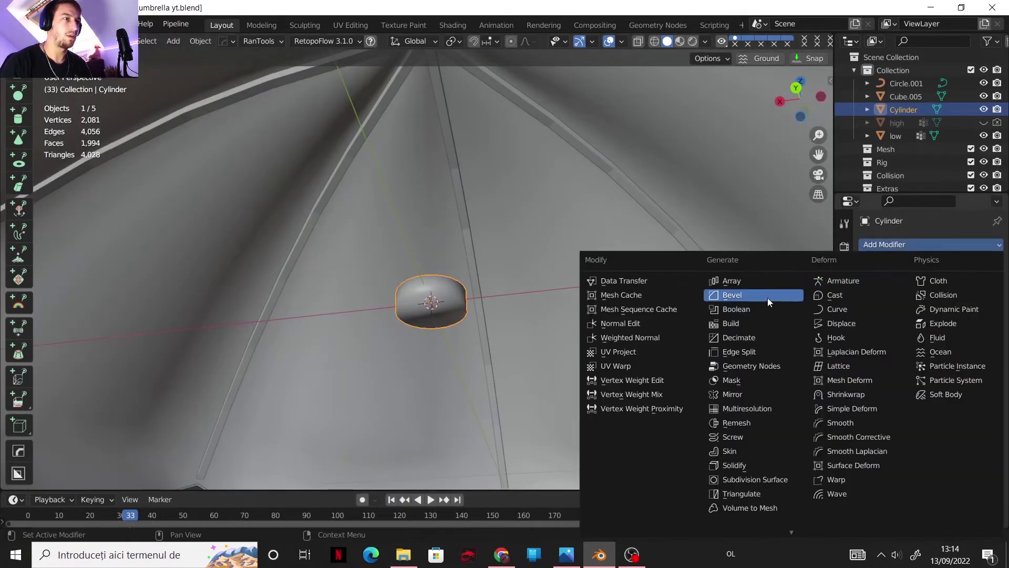
pyautogui.click(767, 297)
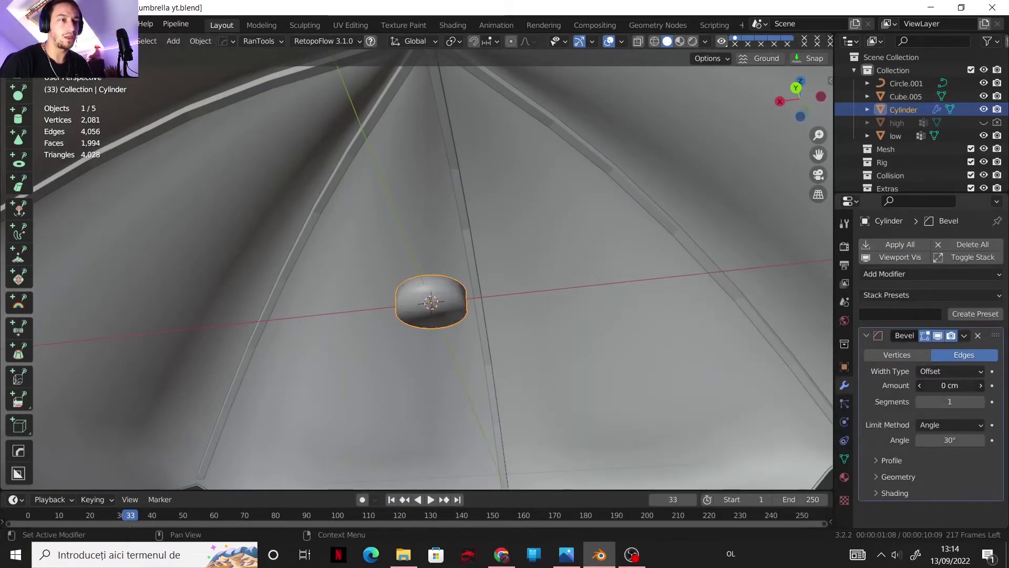
pyautogui.moveTo(950, 386); pyautogui.dragTo(973, 385)
pyautogui.scroll(2, 437, 294)
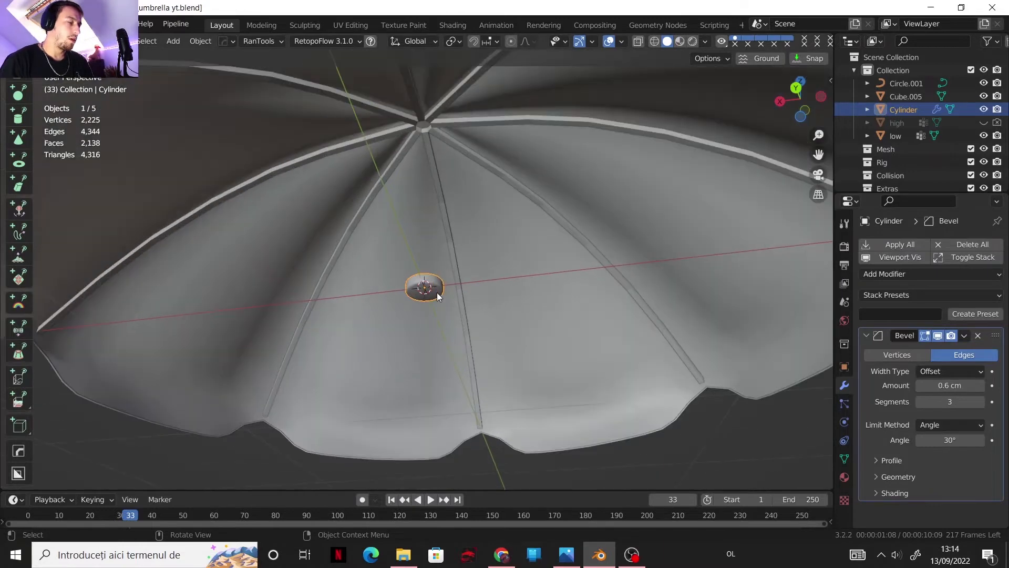
# Add a second cylinder with 12 vertices at the center of the hub
pyautogui.hotkey('shift', 'a')
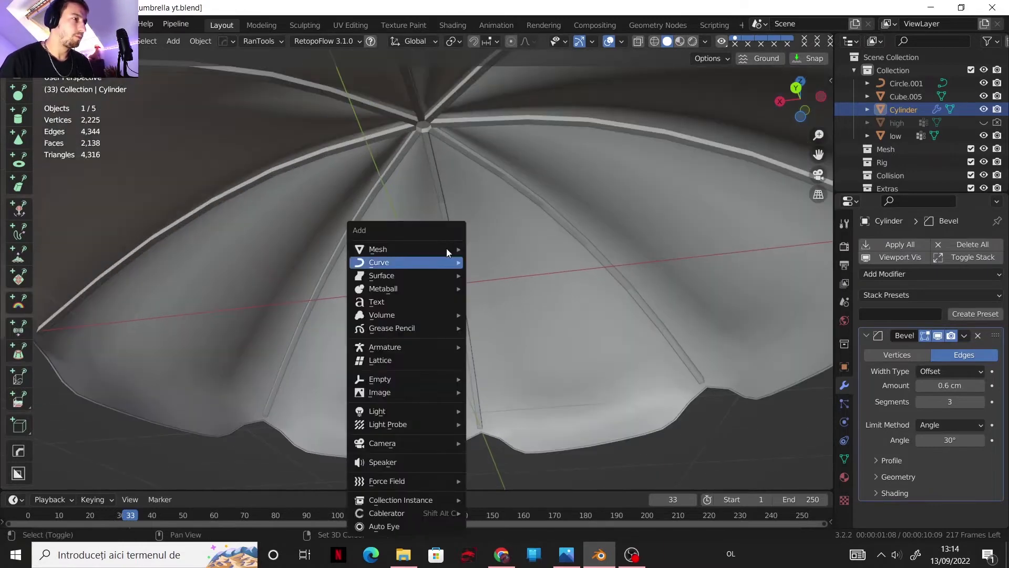
pyautogui.moveTo(449, 246)
pyautogui.click(510, 346)
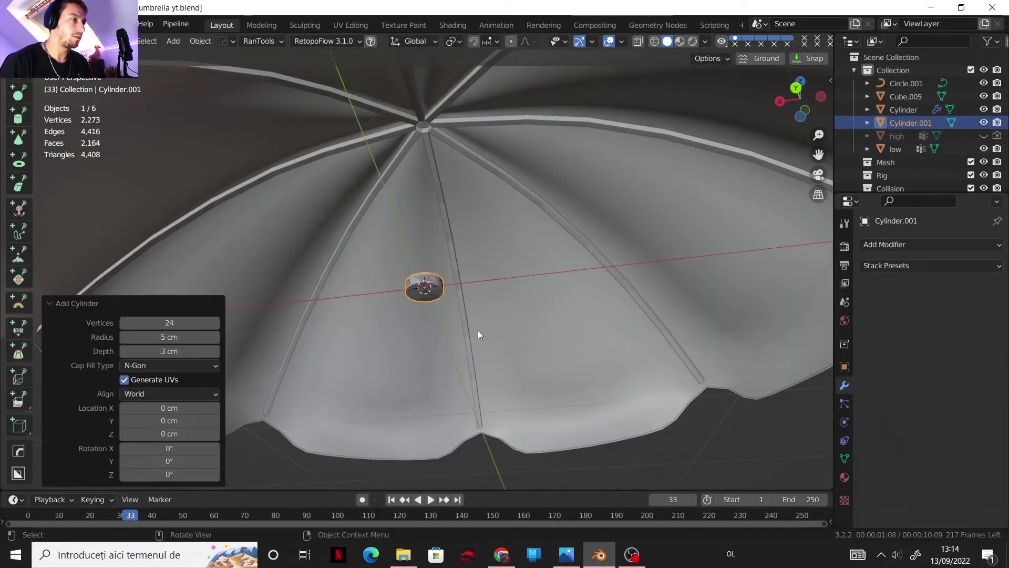
pyautogui.click(168, 323)
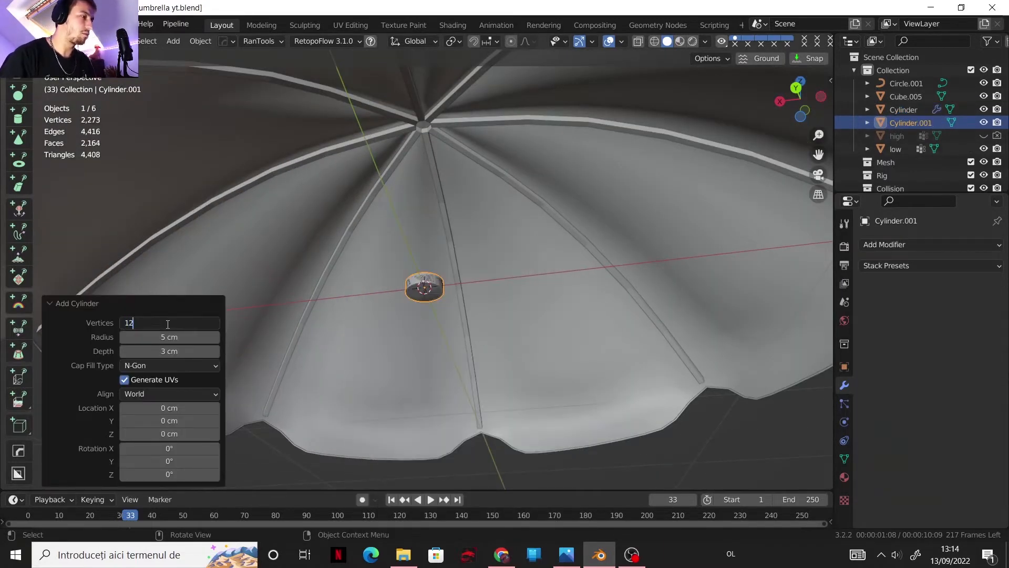
pyautogui.write('12')
pyautogui.press('Return')
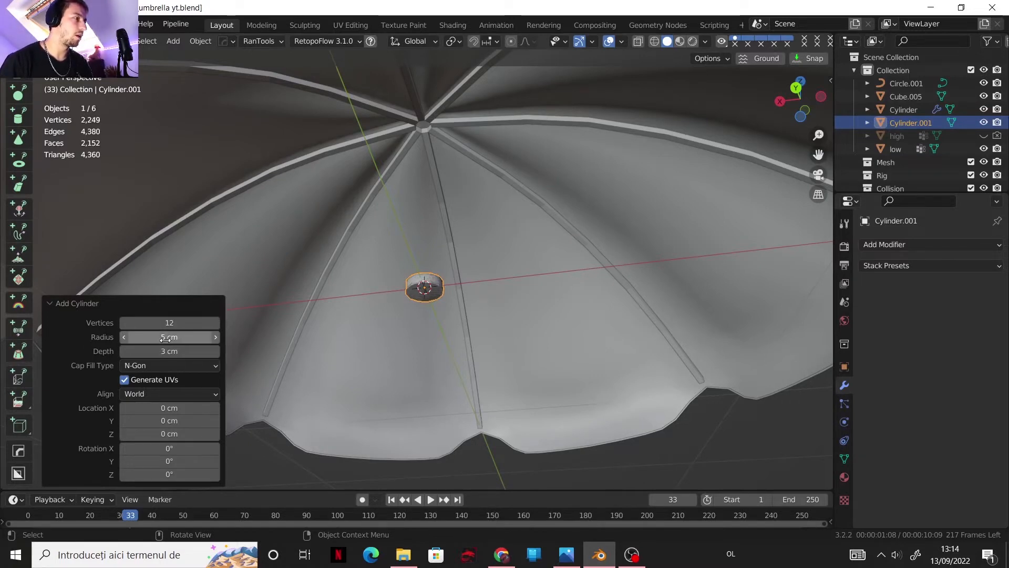
# Set the second cylinder's radius to 1 cm and its depth to 100 cm, forming a thin rod
pyautogui.click(166, 339)
pyautogui.write('1')
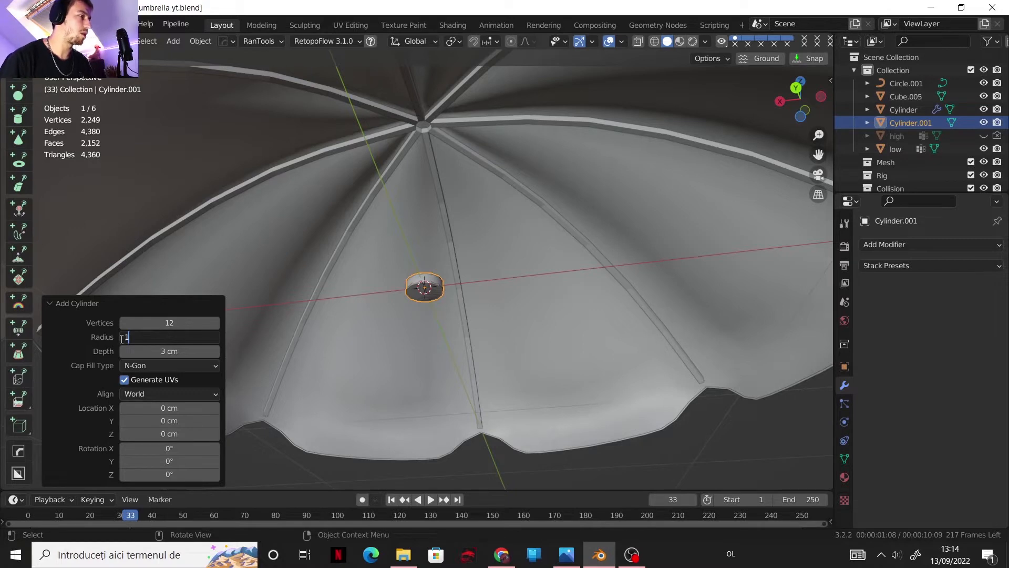
pyautogui.press('Return')
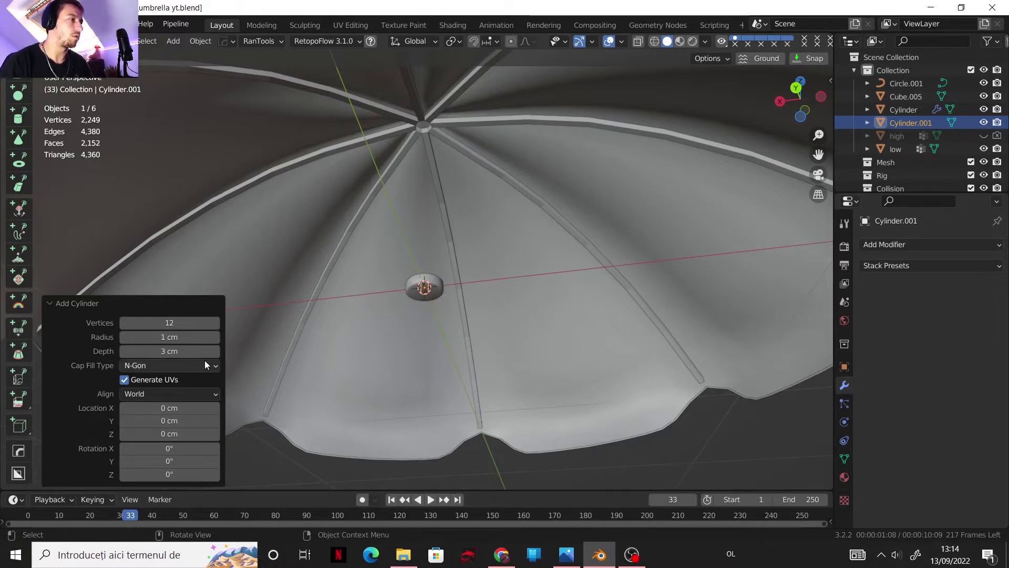
pyautogui.moveTo(205, 351); pyautogui.dragTo(226, 355)
pyautogui.click(159, 352)
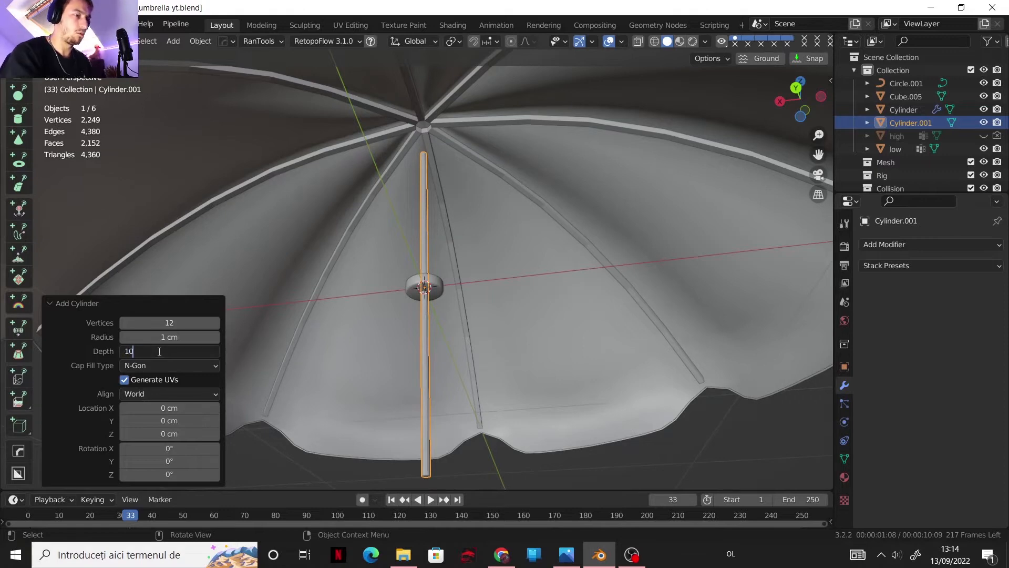
pyautogui.write('100')
pyautogui.press('Return')
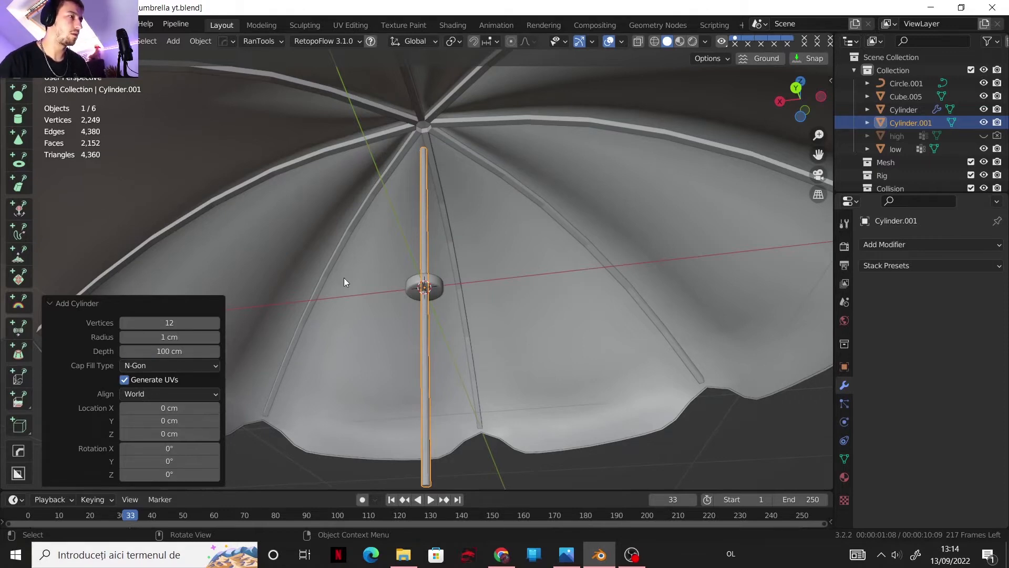
# Shade the thin rod smooth and turn on Auto Smooth for its normals
pyautogui.rightClick(423, 244)
pyautogui.click(415, 235)
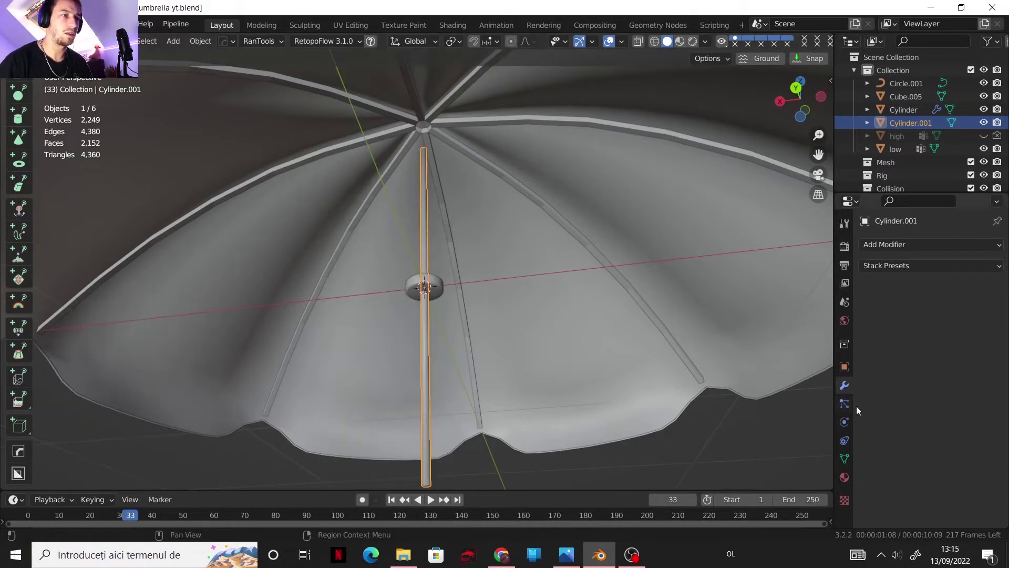
pyautogui.click(844, 459)
pyautogui.scroll(-6, 897, 452)
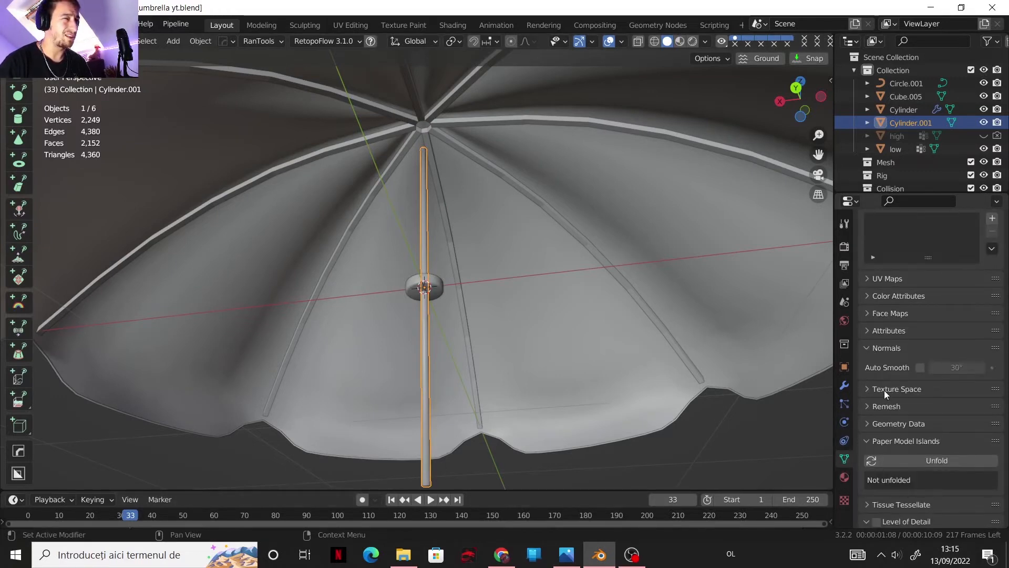
pyautogui.click(921, 366)
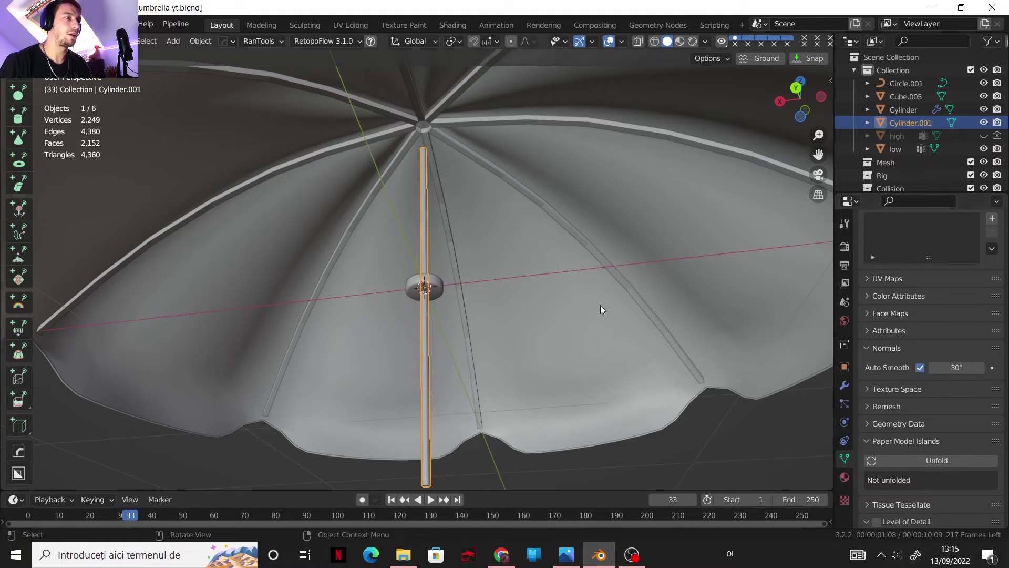
pyautogui.scroll(-1, 490, 276)
# In the back orthographic view with X-ray on, rotate the thin rod to a diagonal slant
pyautogui.click(796, 88)
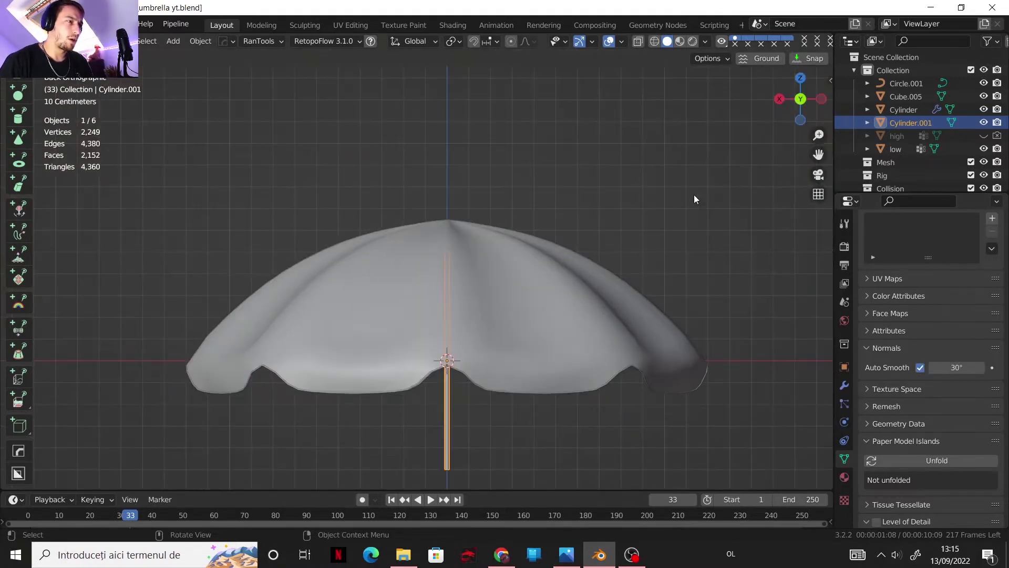
pyautogui.click(638, 41)
pyautogui.scroll(3, 528, 325)
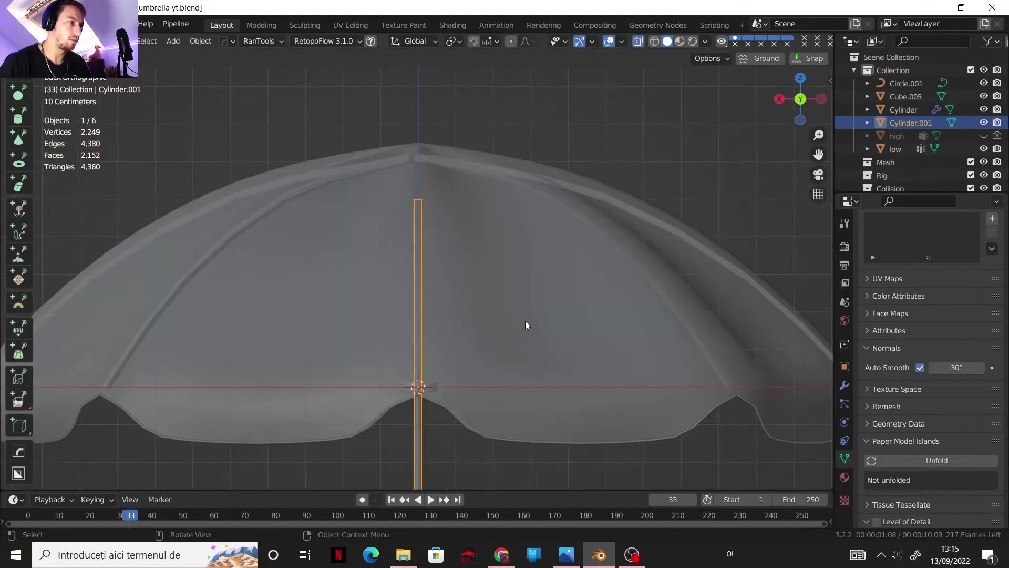
pyautogui.press('r')
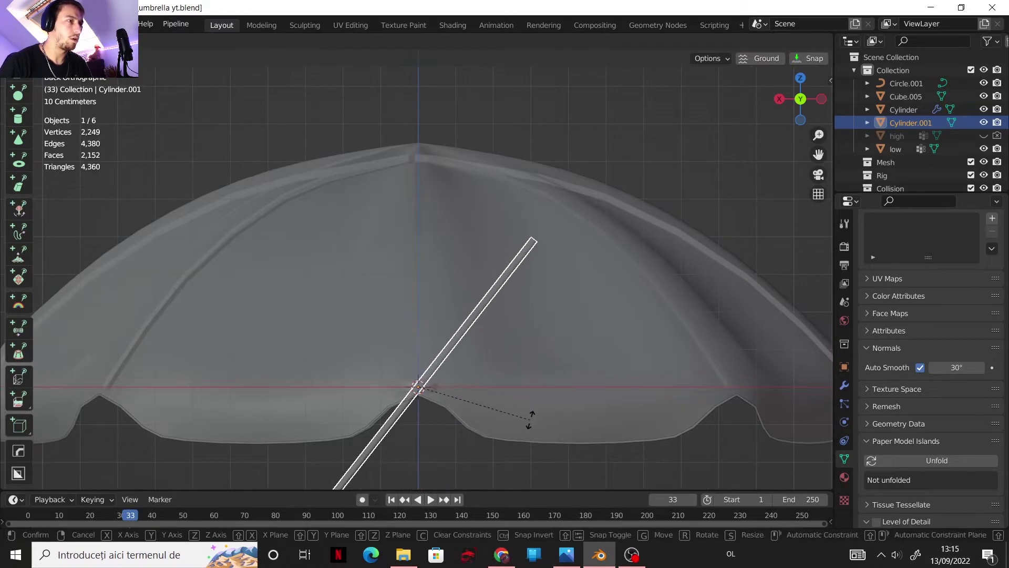
pyautogui.click(530, 420)
# Move the slanted rod up along Z and about -16.5 cm along X so its upper end reaches the canopy ribs
pyautogui.press('g')
pyautogui.press('z')
pyautogui.click(565, 349)
pyautogui.press('g')
pyautogui.press('x')
pyautogui.click(626, 348)
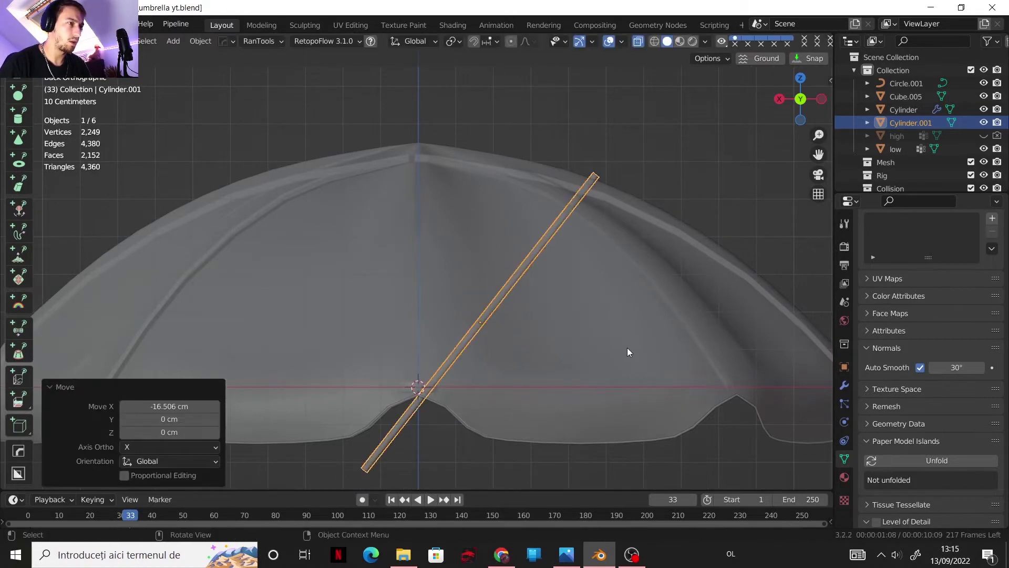
# Shorten the rod slightly along its local Z axis and enter Edit Mode on it
pyautogui.moveTo(610, 321); pyautogui.dragTo(590, 253, button='middle')
pyautogui.scroll(2, 587, 247)
pyautogui.press('s')
pyautogui.press('z')
pyautogui.press('z')
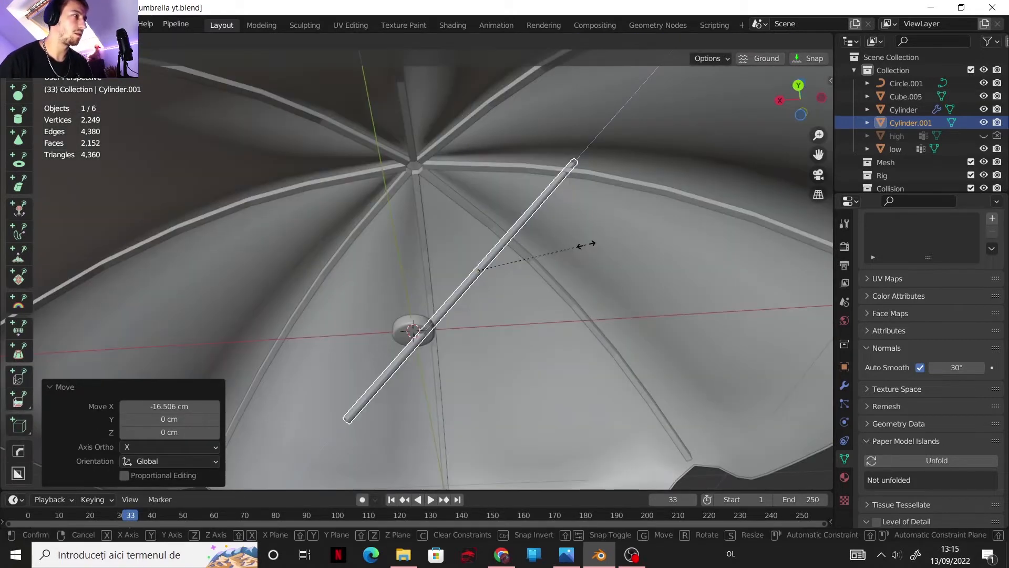
pyautogui.click(574, 241)
pyautogui.press('Tab')
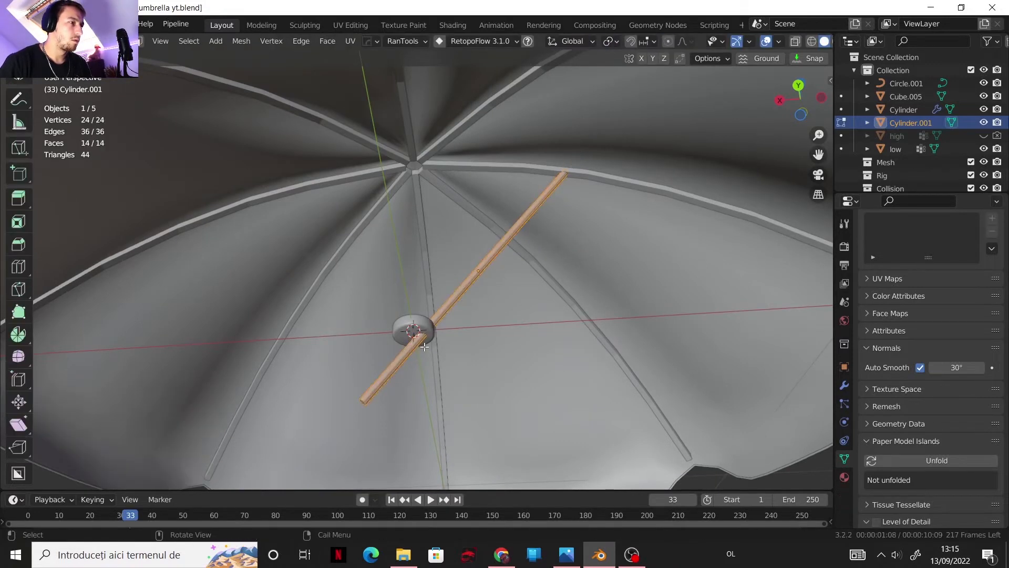
# Edge-slide the loop at the rod's lower end along the rod towards the hub to shorten it, and return to Object Mode
pyautogui.moveTo(575, 241); pyautogui.dragTo(446, 332, button='middle')
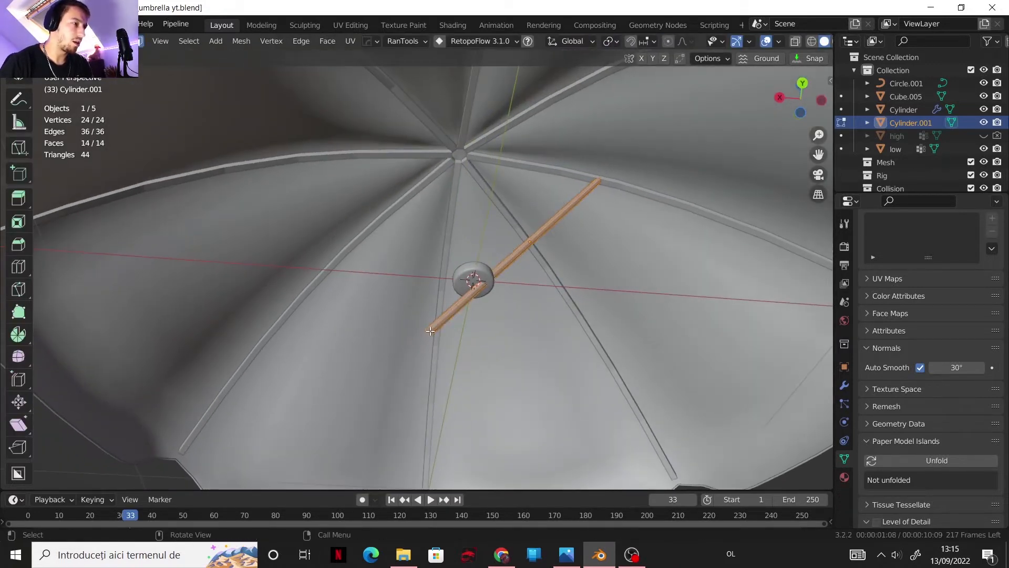
pyautogui.keyDown('alt'); pyautogui.click(430, 332); pyautogui.keyUp('alt')
pyautogui.press('g')
pyautogui.press('g')
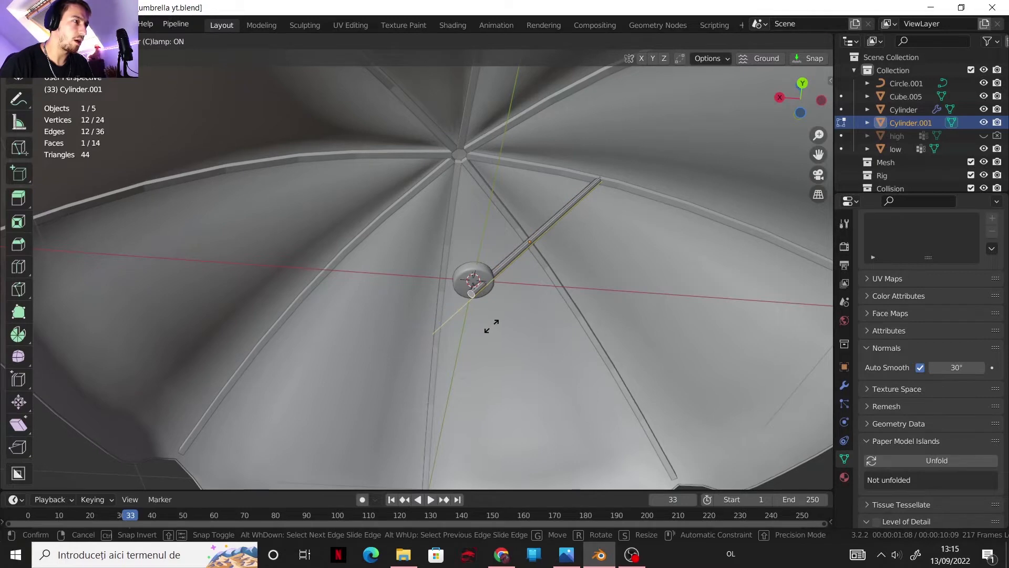
pyautogui.click(546, 284)
pyautogui.moveTo(546, 284); pyautogui.dragTo(519, 273, button='middle')
pyautogui.press('Tab')
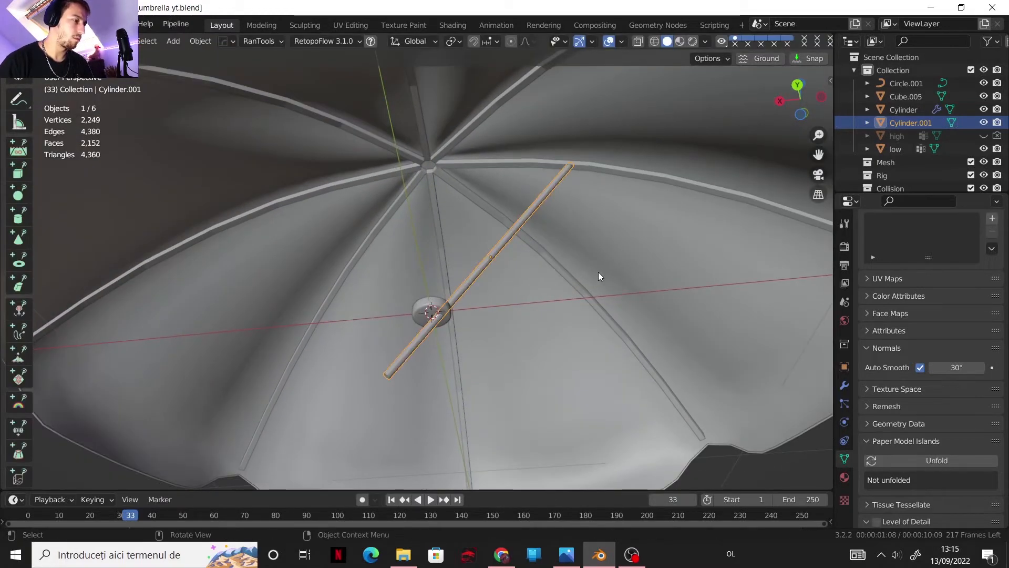
# Rotate the rod -21.4° about global Y and move it 10.188 cm along its local Z so it reaches the rib
pyautogui.press('r')
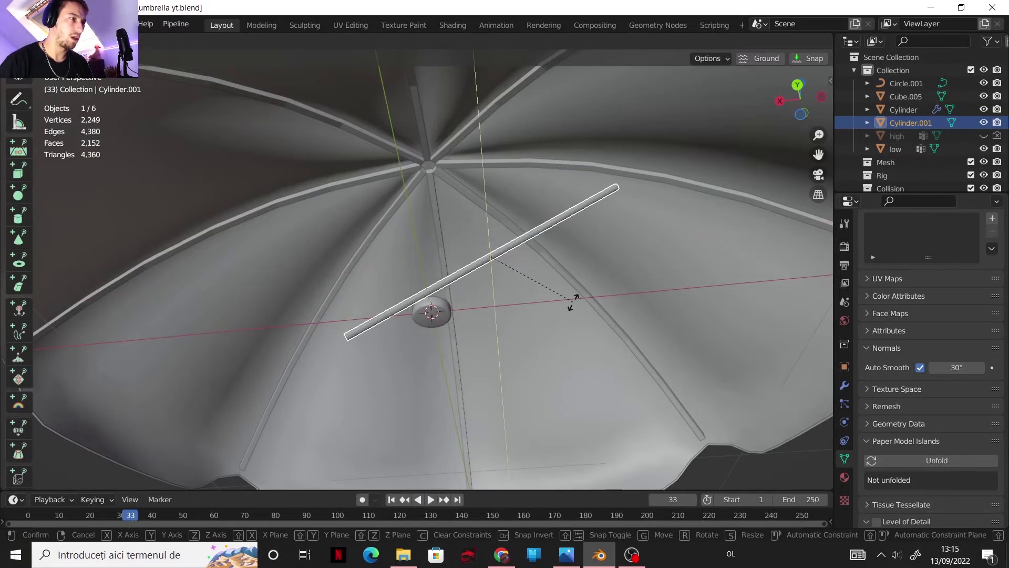
pyautogui.click(575, 300)
pyautogui.press('g')
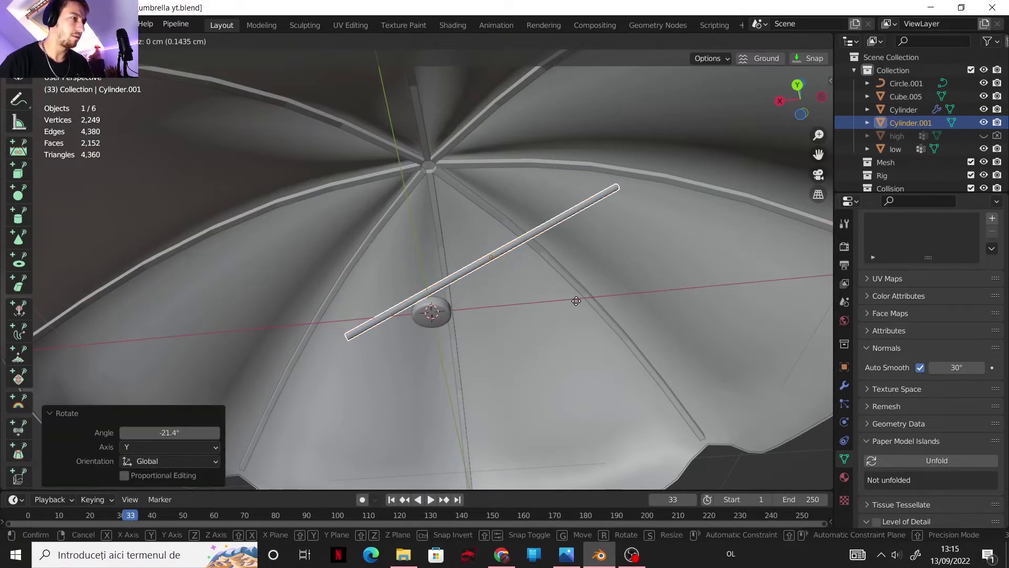
pyautogui.moveTo(391, 294); pyautogui.dragTo(519, 342, button='middle')
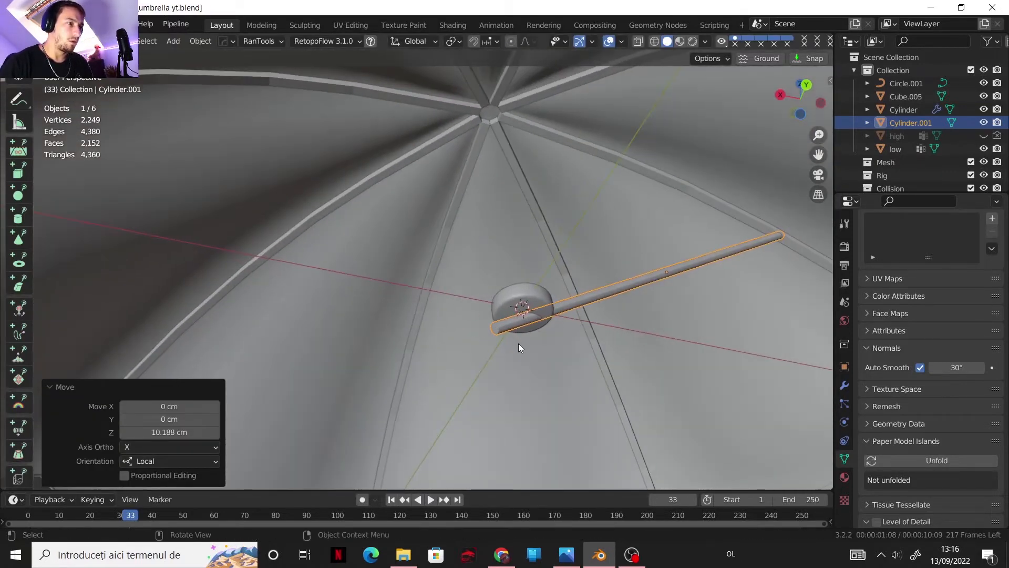
# Edge-slide the rod's lower end loop again until the rod ends inside the hub, and leave Edit Mode
pyautogui.press('Tab')
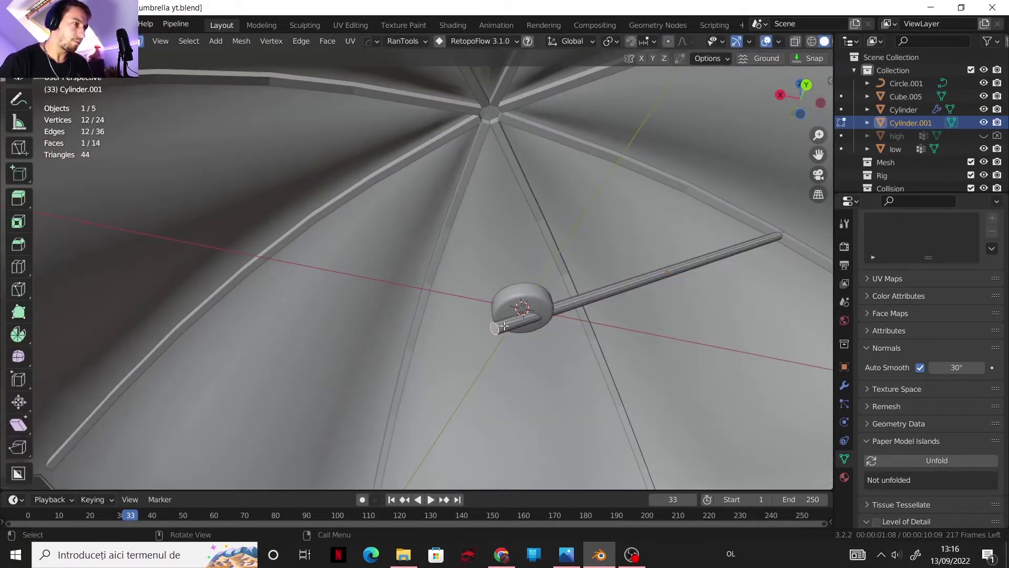
pyautogui.press('g')
pyautogui.press('g')
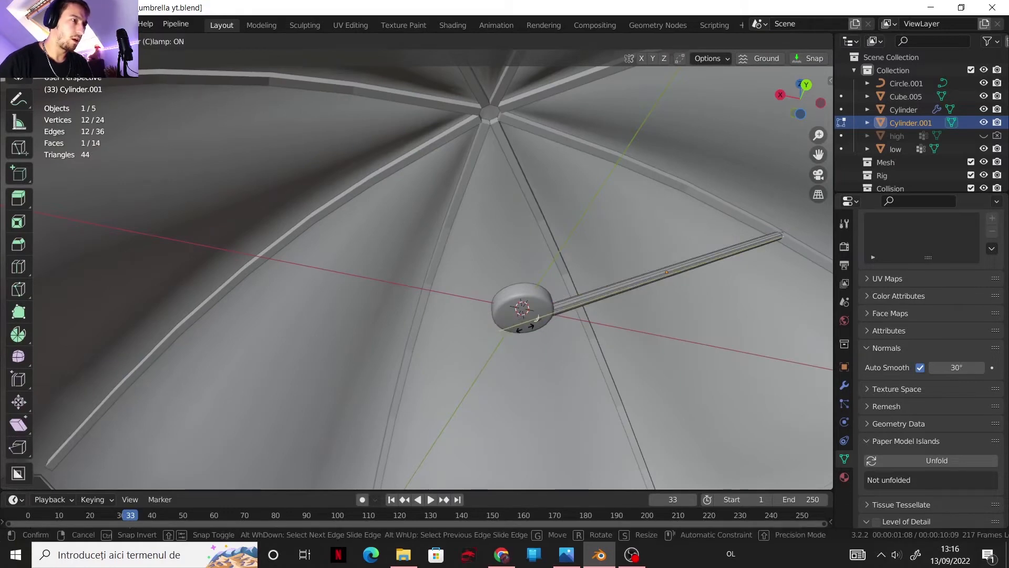
pyautogui.click(442, 351)
pyautogui.moveTo(442, 351); pyautogui.dragTo(531, 310, button='middle')
pyautogui.press('Tab')
# Apply the rod's scale and set the transform pivot point to the 3D Cursor
pyautogui.hotkey('ctrl', 'a')
pyautogui.click(572, 267)
pyautogui.moveTo(569, 270); pyautogui.dragTo(525, 210, button='middle')
pyautogui.click(451, 41)
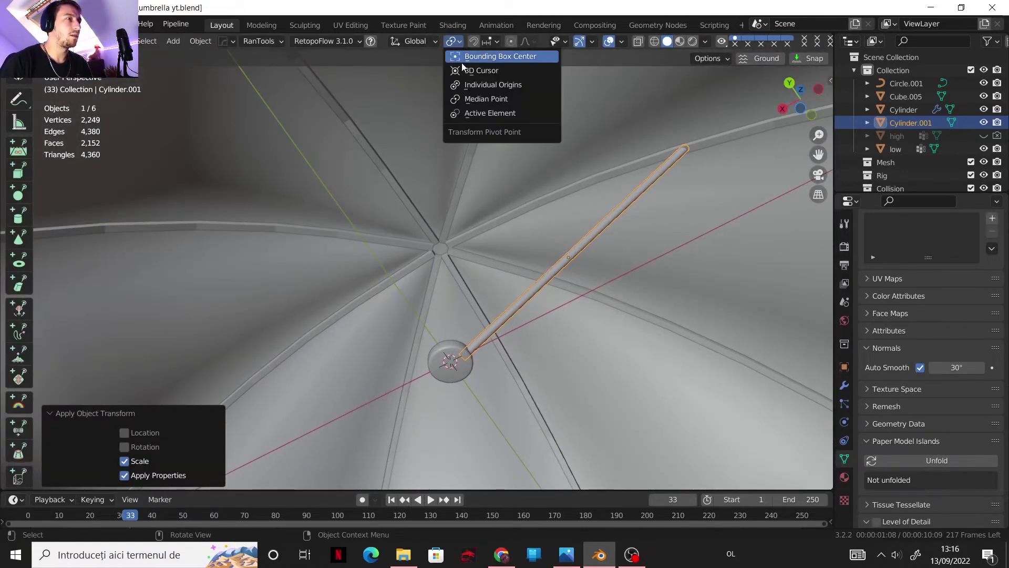
pyautogui.click(474, 73)
pyautogui.moveTo(489, 125); pyautogui.dragTo(516, 275, button='middle')
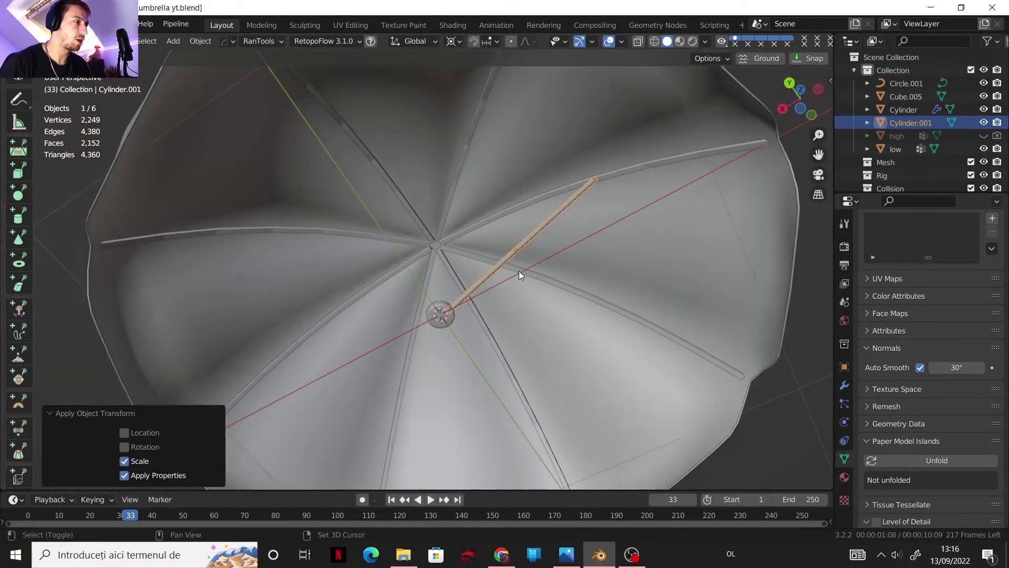
# Duplicate the support rod and rotate the copy -45° about Z around the hub
pyautogui.hotkey('shift', 'd')
pyautogui.press('r')
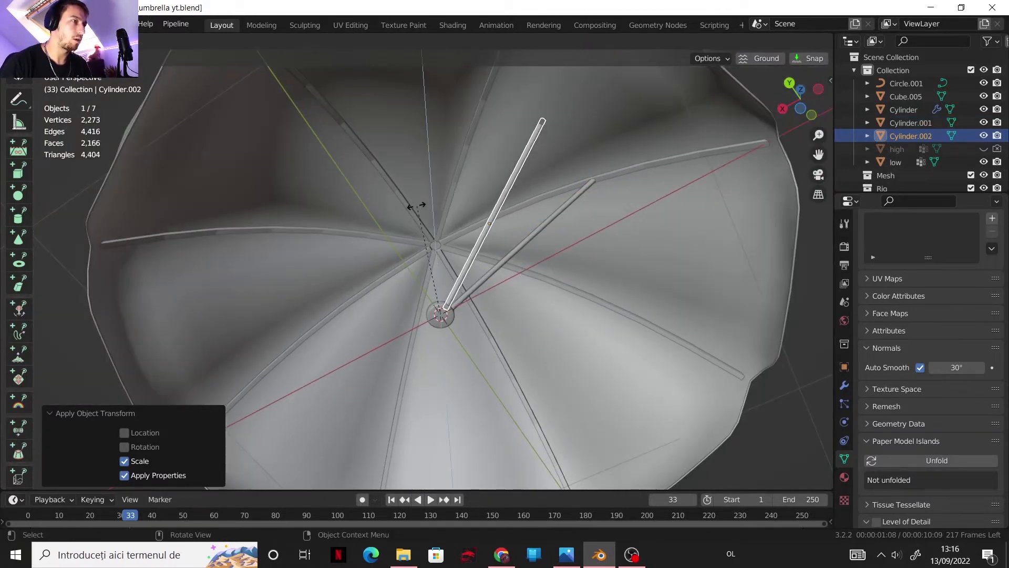
pyautogui.click(343, 206)
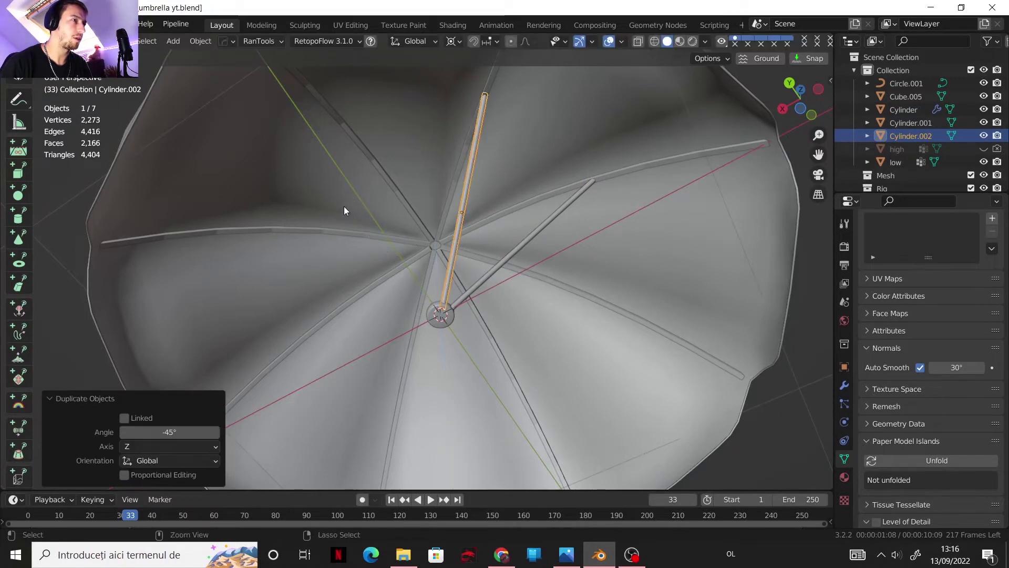
# Select both support rods, duplicate them and rotate the copies -90° about Z
pyautogui.keyDown('shift'); pyautogui.click(486, 263); pyautogui.keyUp('shift')
pyautogui.hotkey('shift', 'd')
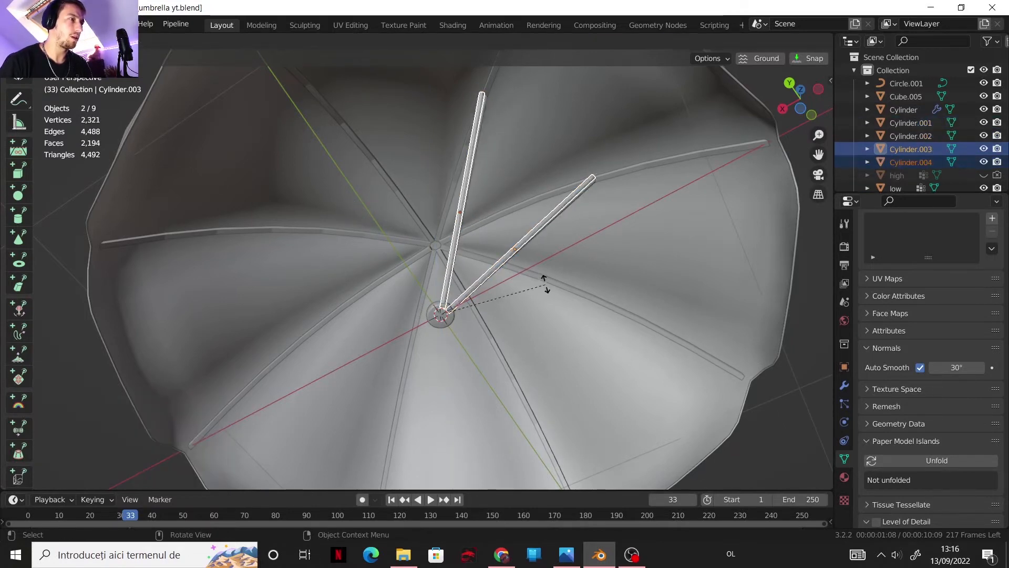
pyautogui.press('r')
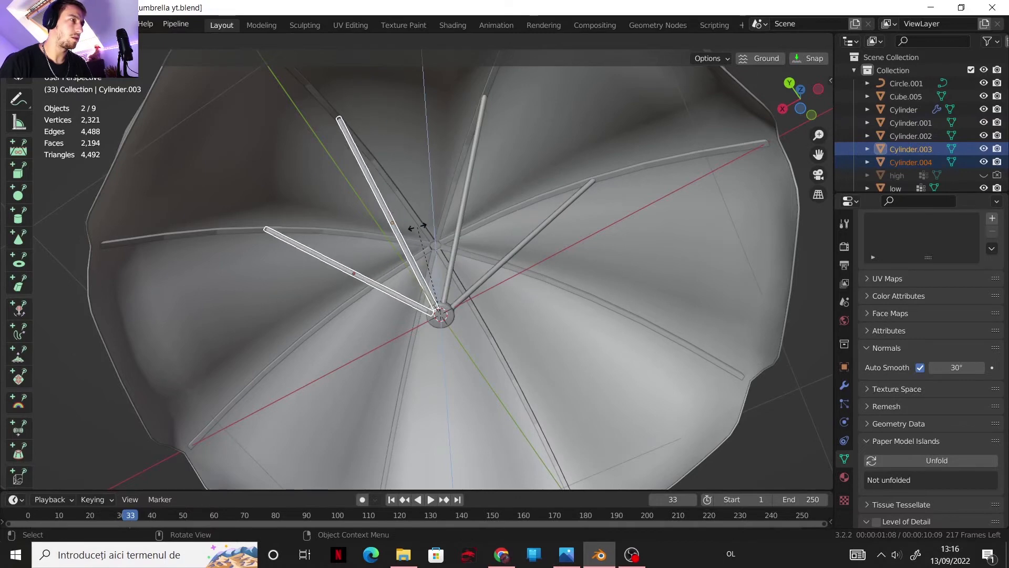
pyautogui.click(418, 225)
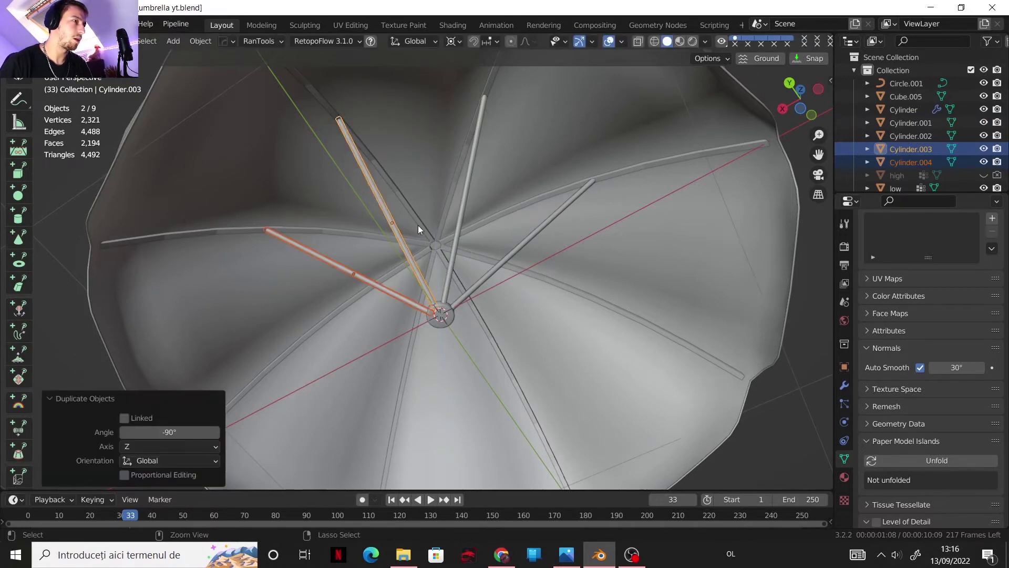
# Select all four support rods, duplicate them and rotate the copies about Z onto the ribs on the opposite side
pyautogui.keyDown('shift'); pyautogui.click(462, 226); pyautogui.keyUp('shift')
pyautogui.keyDown('shift'); pyautogui.click(500, 260); pyautogui.keyUp('shift')
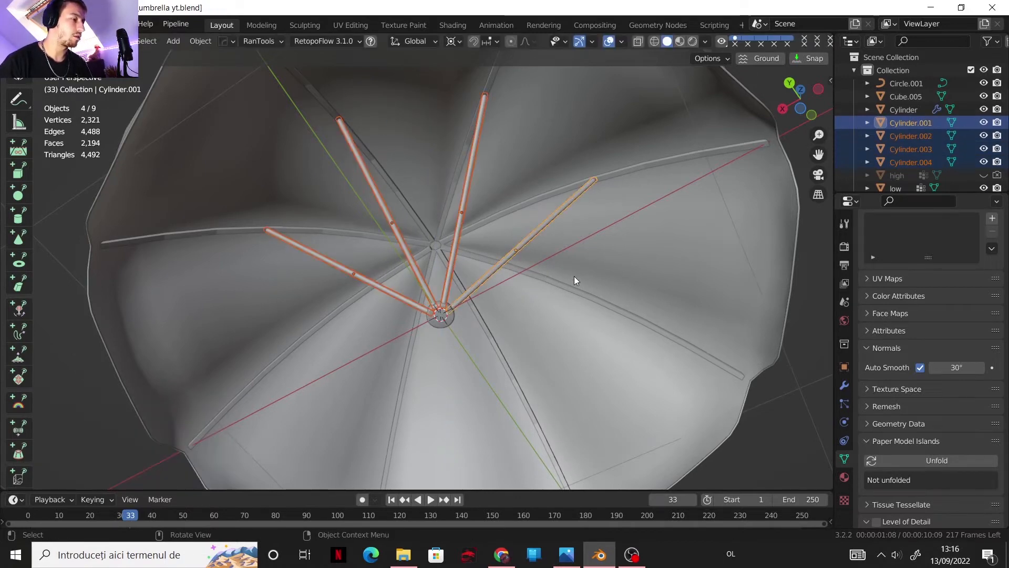
pyautogui.hotkey('shift', 'd')
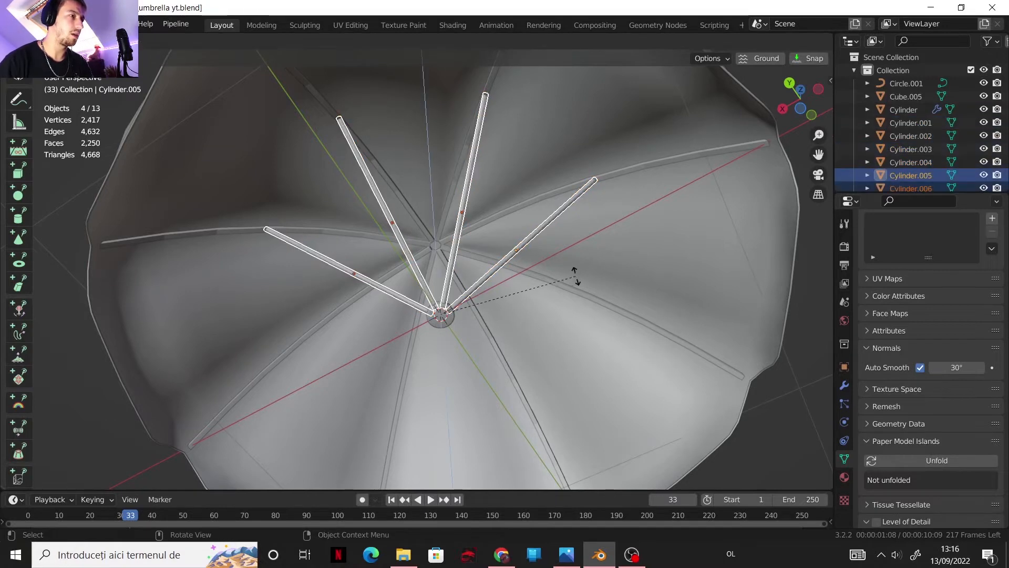
pyautogui.press('r')
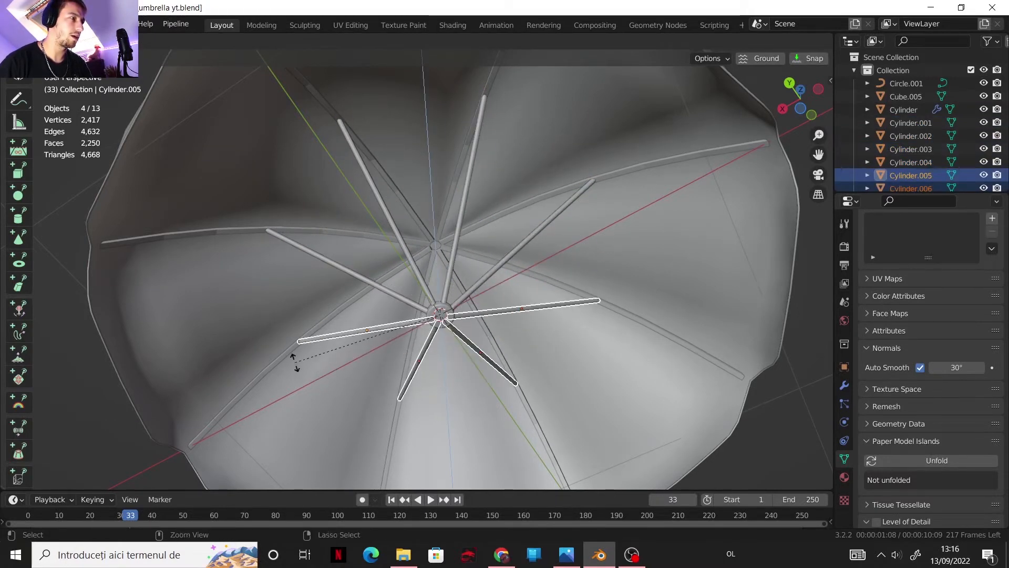
pyautogui.click(286, 353)
# Add the remaining four support rods to the selection and join all eight into one object
pyautogui.keyDown('shift'); pyautogui.click(368, 281); pyautogui.keyUp('shift')
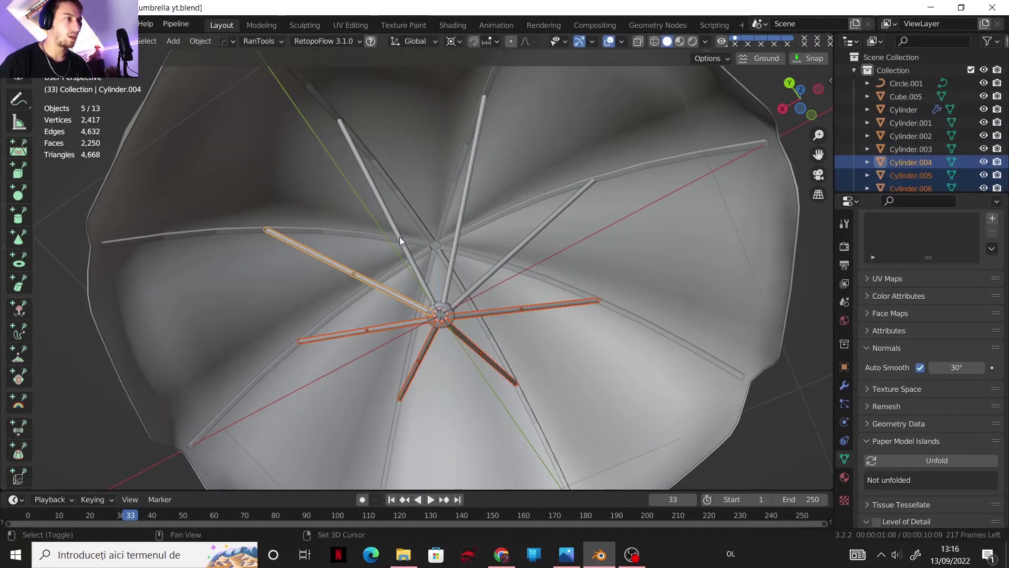
pyautogui.keyDown('shift'); pyautogui.click(400, 238); pyautogui.keyUp('shift')
pyautogui.keyDown('shift'); pyautogui.click(458, 233); pyautogui.keyUp('shift')
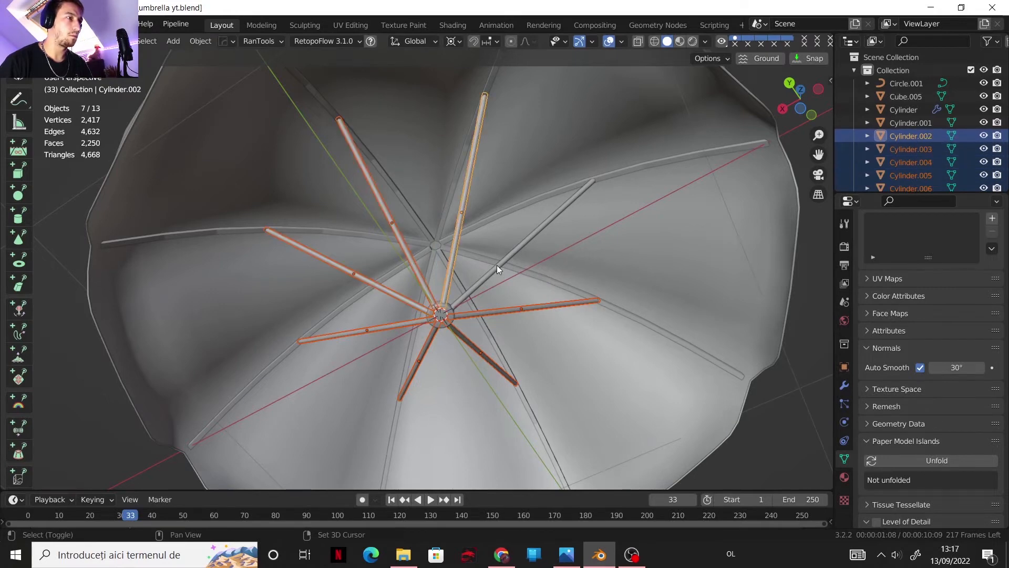
pyautogui.keyDown('shift'); pyautogui.click(496, 265); pyautogui.keyUp('shift')
pyautogui.hotkey('ctrl', 'j')
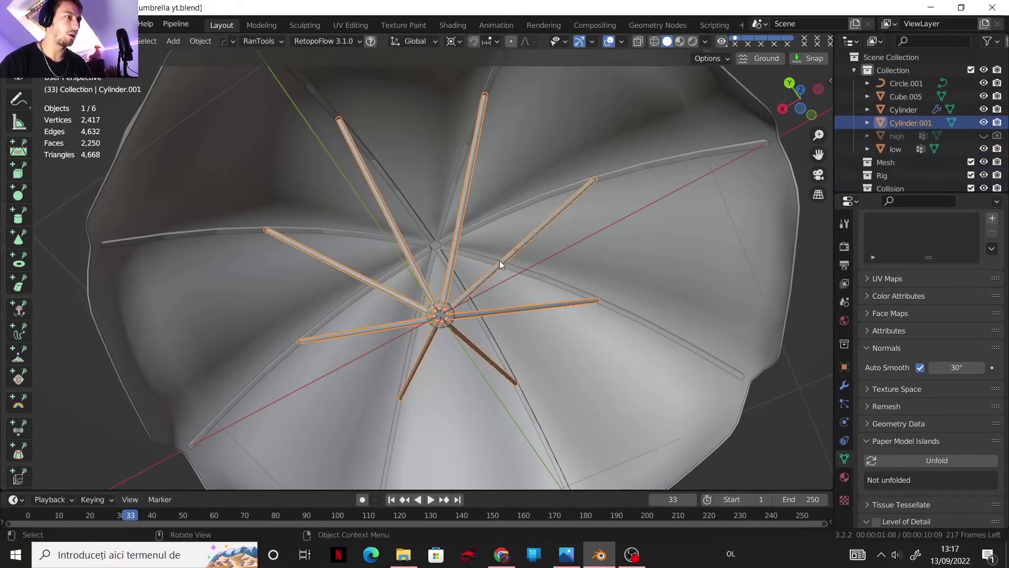
# Turn on Auto Smooth for the canopy rib frame, check its modifiers and deselect it
pyautogui.click(433, 237)
pyautogui.click(919, 367)
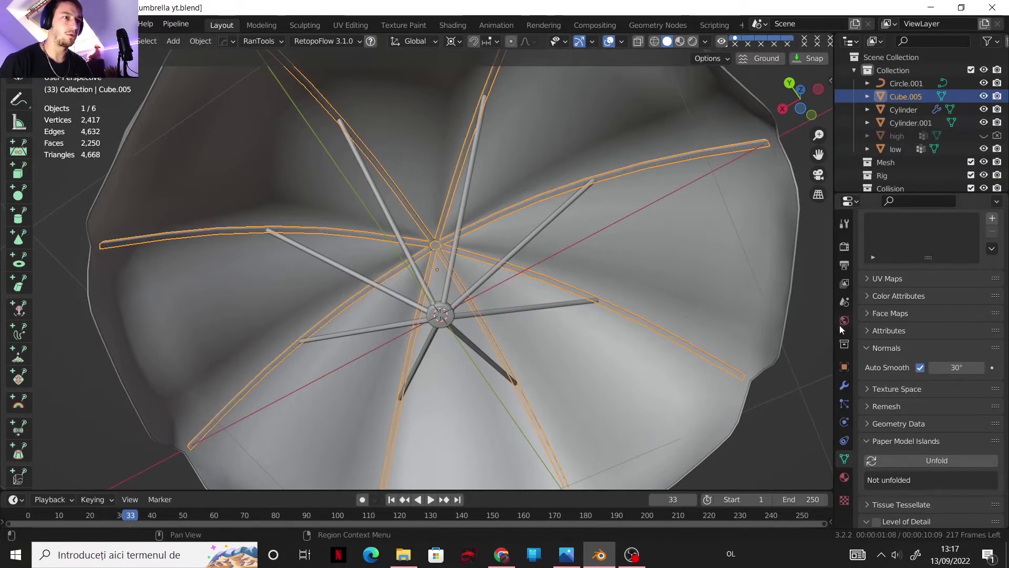
pyautogui.click(845, 386)
pyautogui.scroll(-4, 663, 337)
pyautogui.click(652, 333)
# Add a 12-vertex cylinder at the hub as the umbrella's pole and set its radius to 3 cm
pyautogui.moveTo(418, 245); pyautogui.dragTo(421, 152, button='middle')
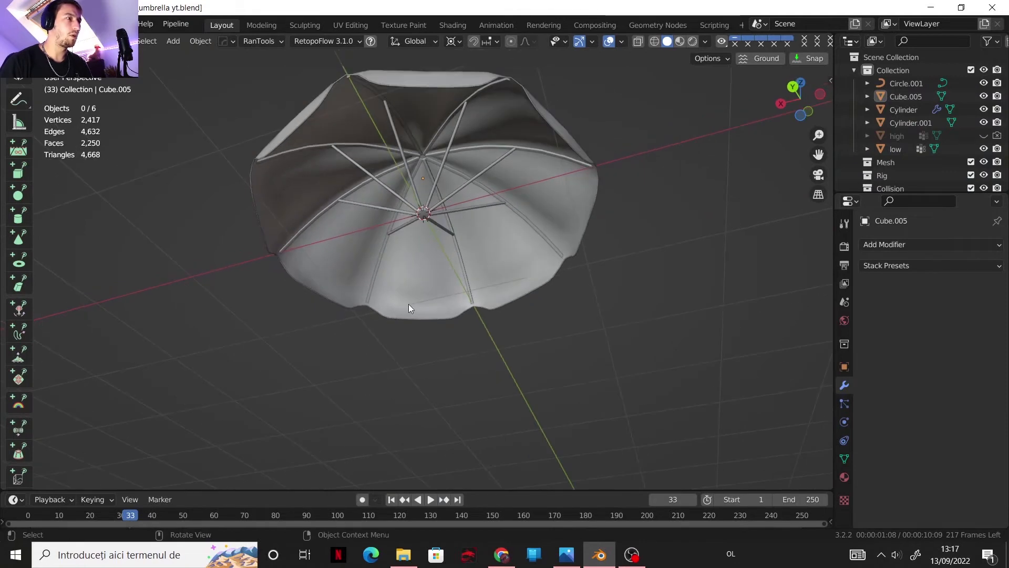
pyautogui.hotkey('shift', 'a')
pyautogui.scroll(6, 482, 244)
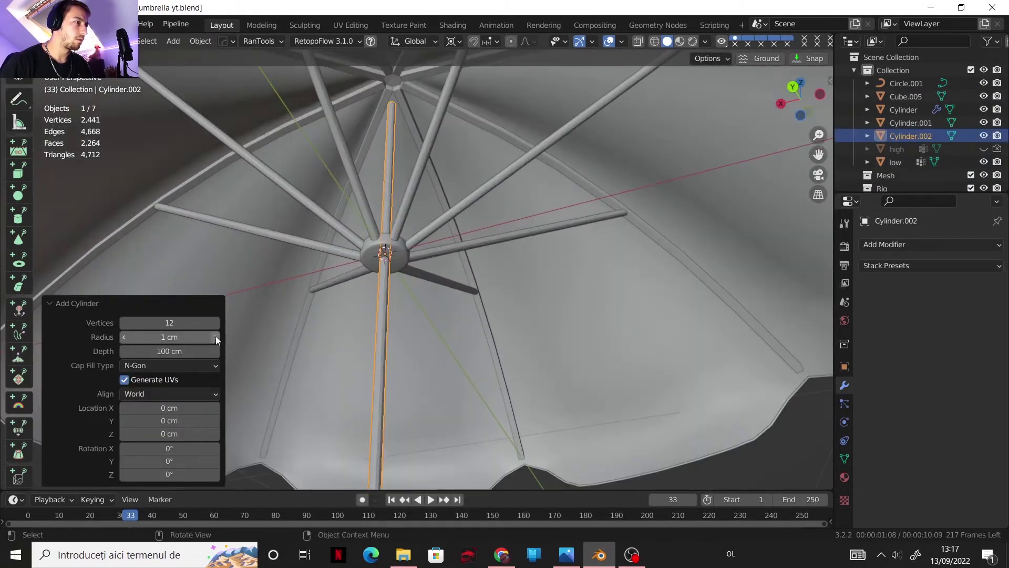
pyautogui.click(215, 336)
pyautogui.doubleClick(196, 337)
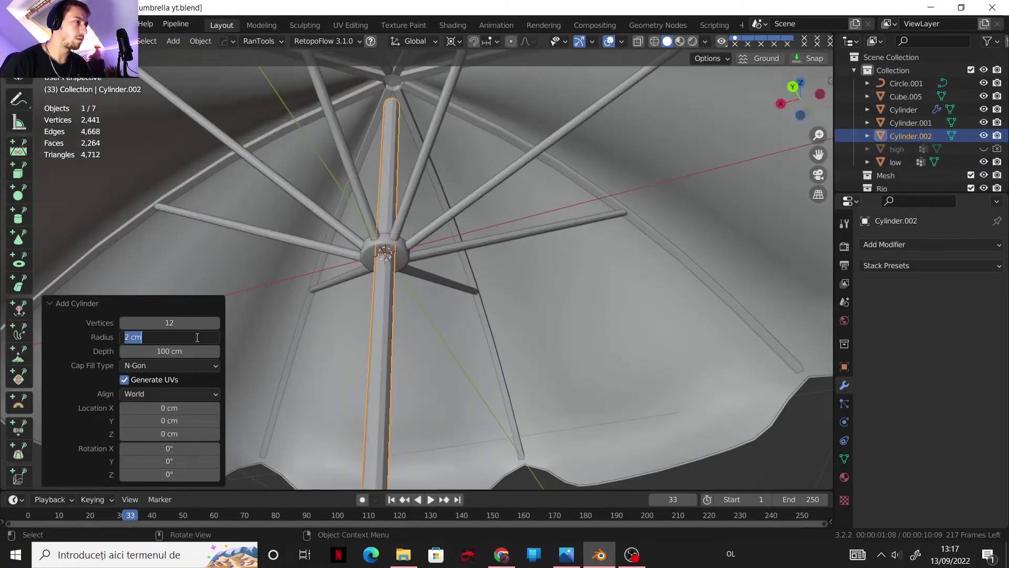
pyautogui.press('Return')
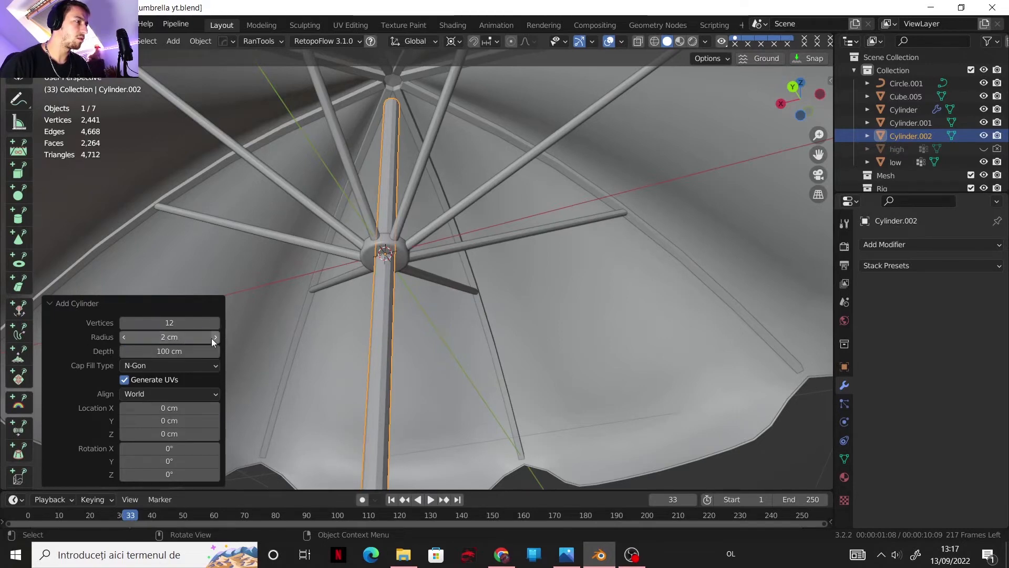
pyautogui.click(213, 337)
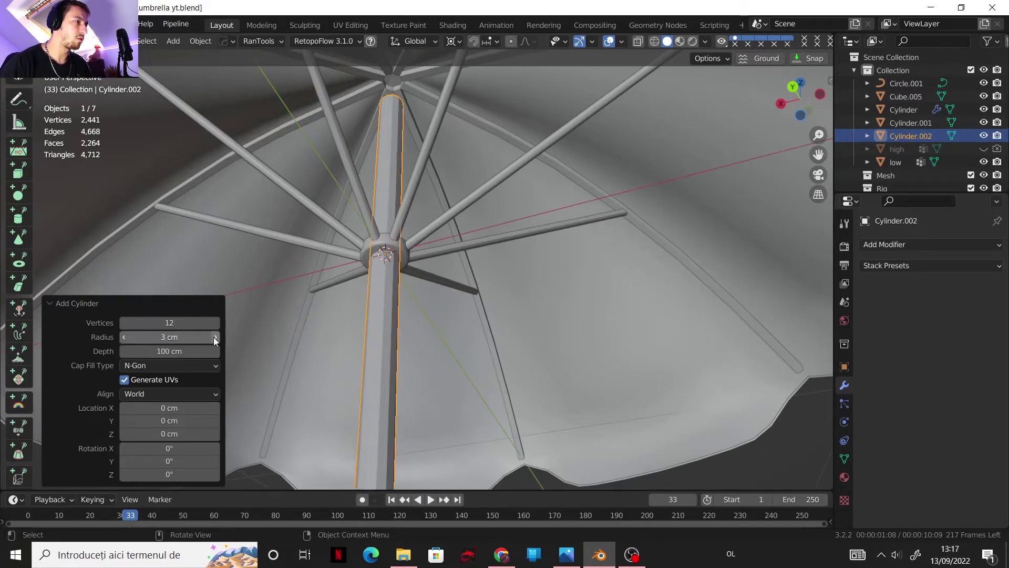
# Set the pole cylinder's depth to 250 cm and raise its vertex count to make it rounder
pyautogui.doubleClick(178, 350)
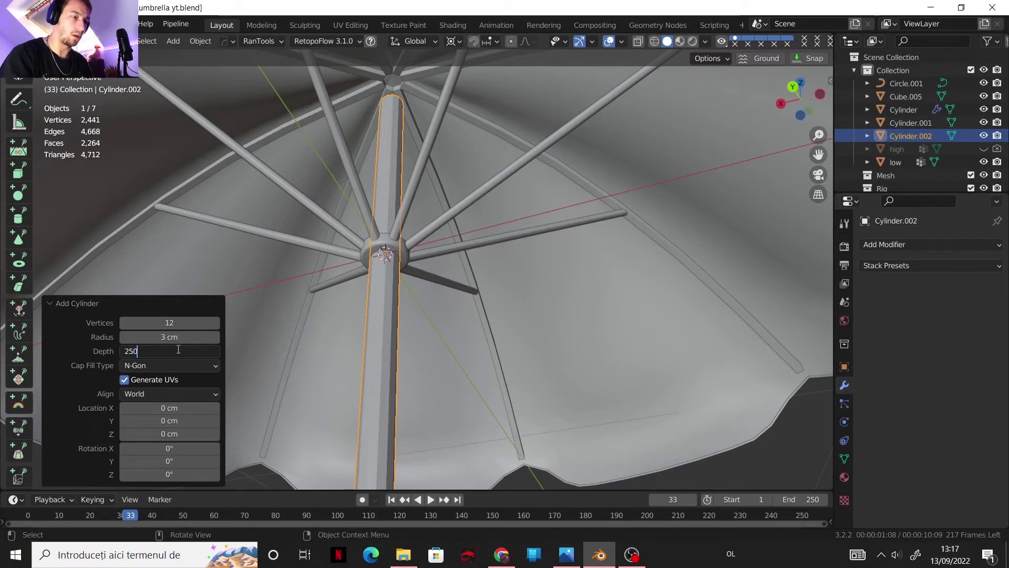
pyautogui.press('Return')
pyautogui.scroll(-7, 402, 251)
pyautogui.moveTo(401, 251); pyautogui.dragTo(398, 260, button='middle')
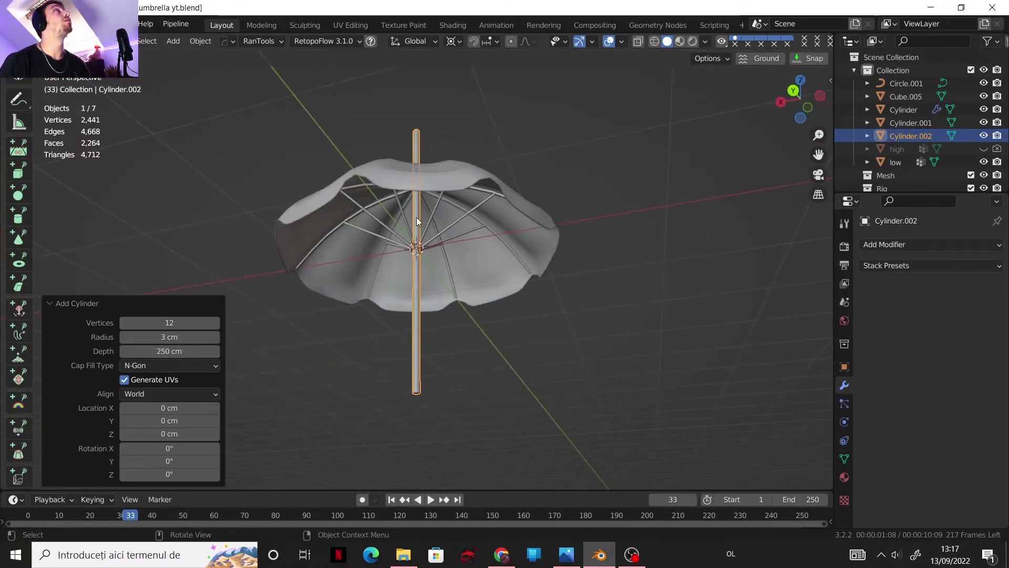
pyautogui.scroll(5, 437, 294)
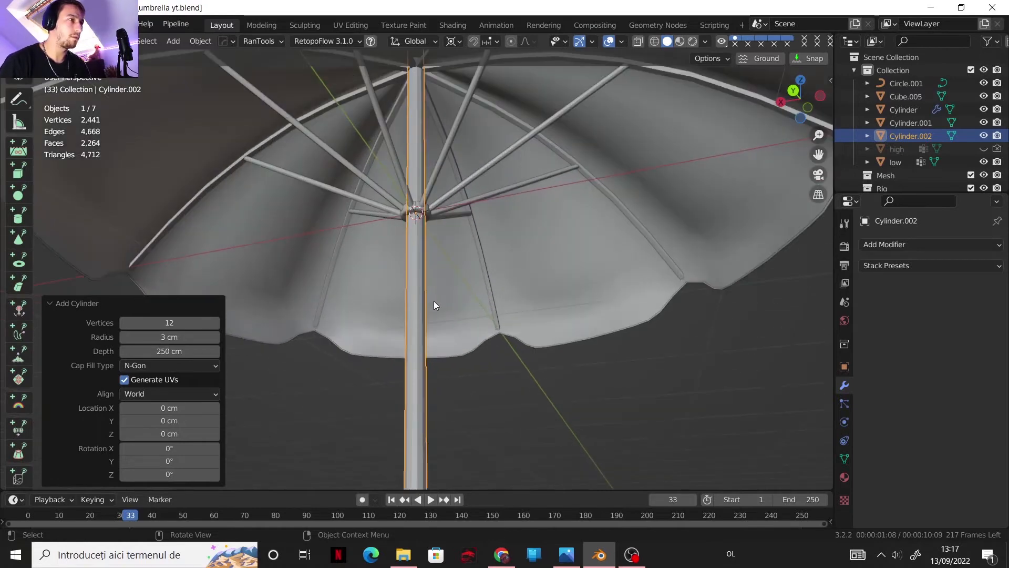
pyautogui.doubleClick(188, 322)
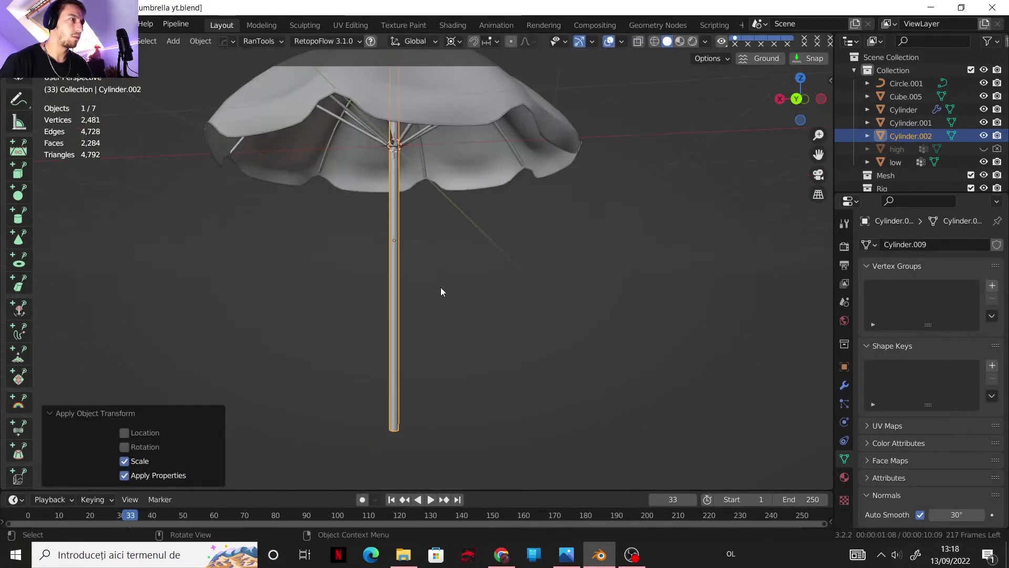
# Duplicate the pole in place and scale the copy up by 1.188 for a thicker lower sleeve
pyautogui.hotkey('shift', 'd')
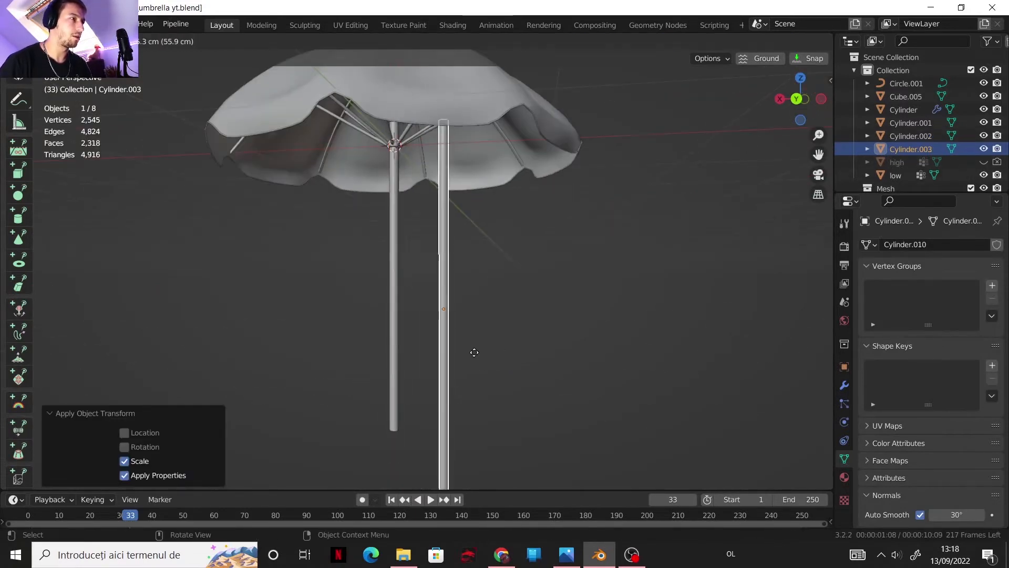
pyautogui.rightClick(447, 296)
pyautogui.press('s')
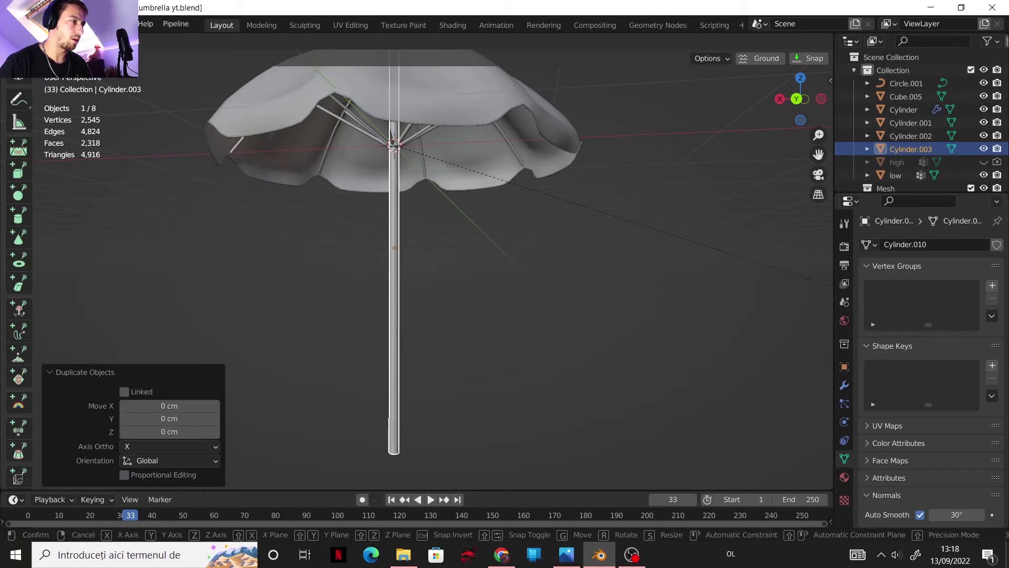
pyautogui.click(417, 277)
# Shorten the thicker sleeve to 0.426 along Z, lower it onto the pole's lower section, and use Median Point as pivot
pyautogui.press('s')
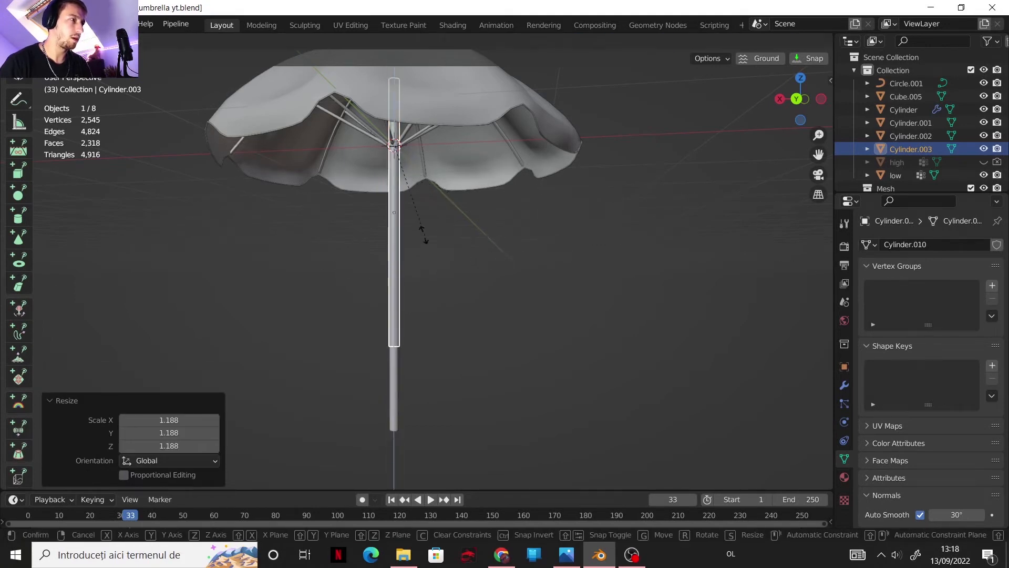
pyautogui.click(396, 216)
pyautogui.press('g')
pyautogui.press('z')
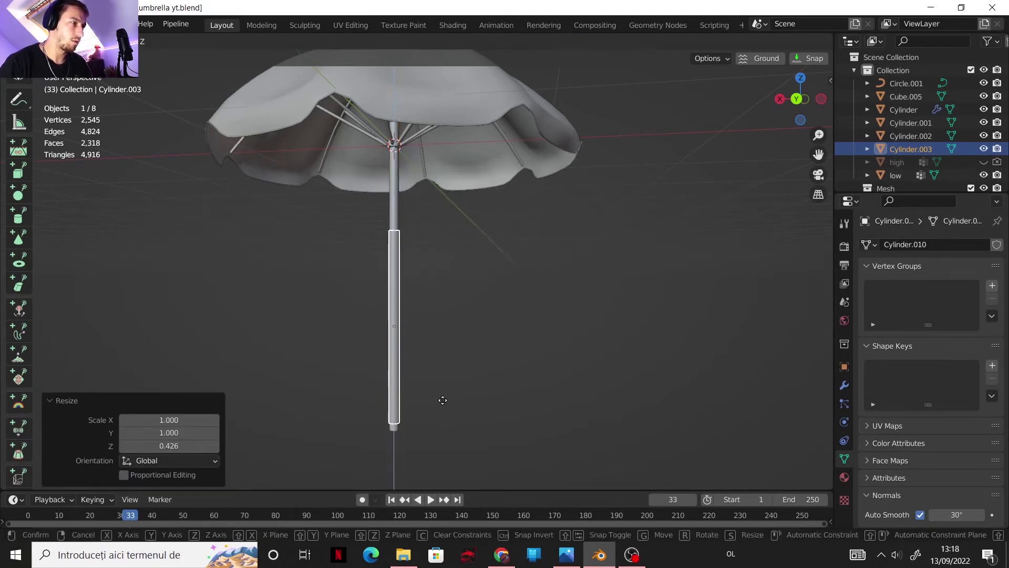
pyautogui.click(449, 44)
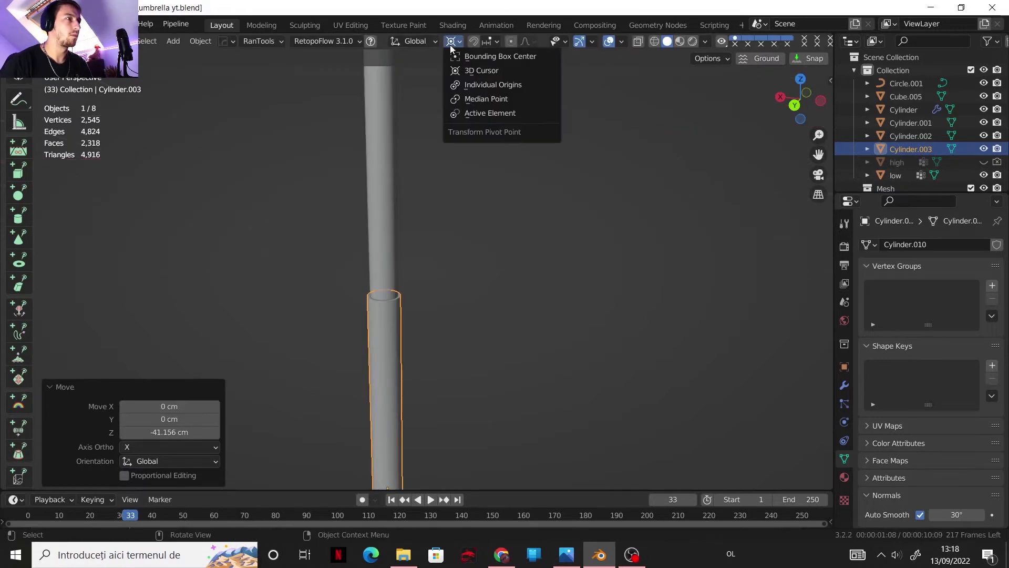
pyautogui.click(467, 99)
pyautogui.scroll(-5, 412, 264)
pyautogui.moveTo(412, 268); pyautogui.dragTo(439, 296, button='middle')
# Apply the scale of the lower sleeve and save the file
pyautogui.hotkey('ctrl', 'a')
pyautogui.click(488, 254)
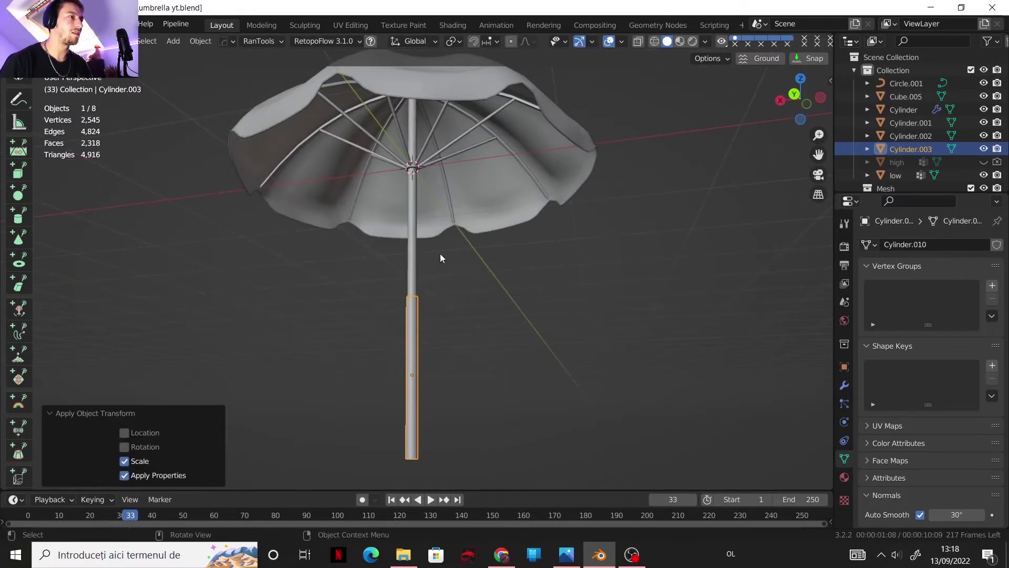
pyautogui.moveTo(456, 176); pyautogui.dragTo(387, 147, button='middle')
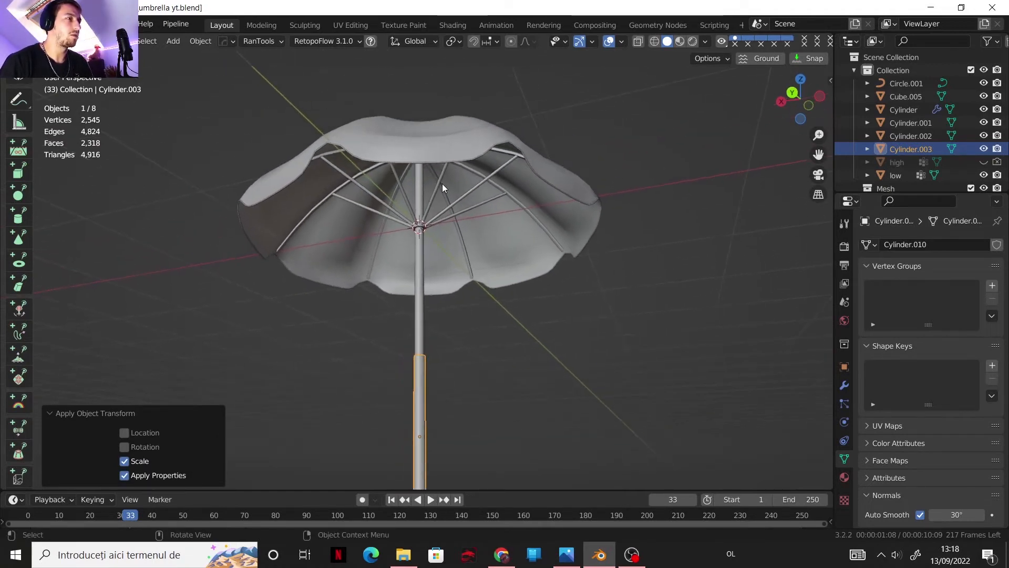
pyautogui.click(31, 24)
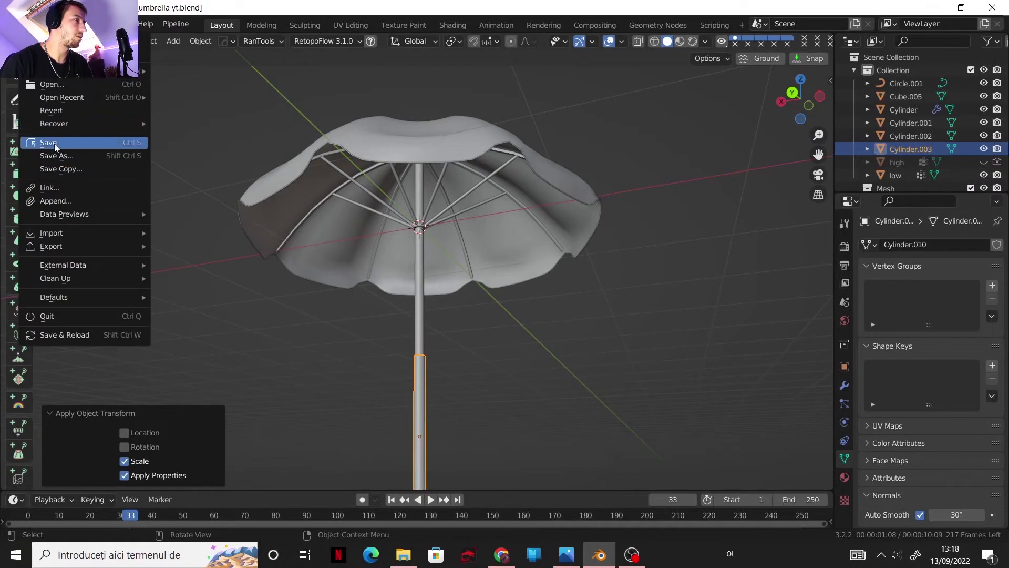
pyautogui.click(52, 142)
# In the Shading workspace, create a new material named metal on the umbrella's support rods
pyautogui.click(453, 25)
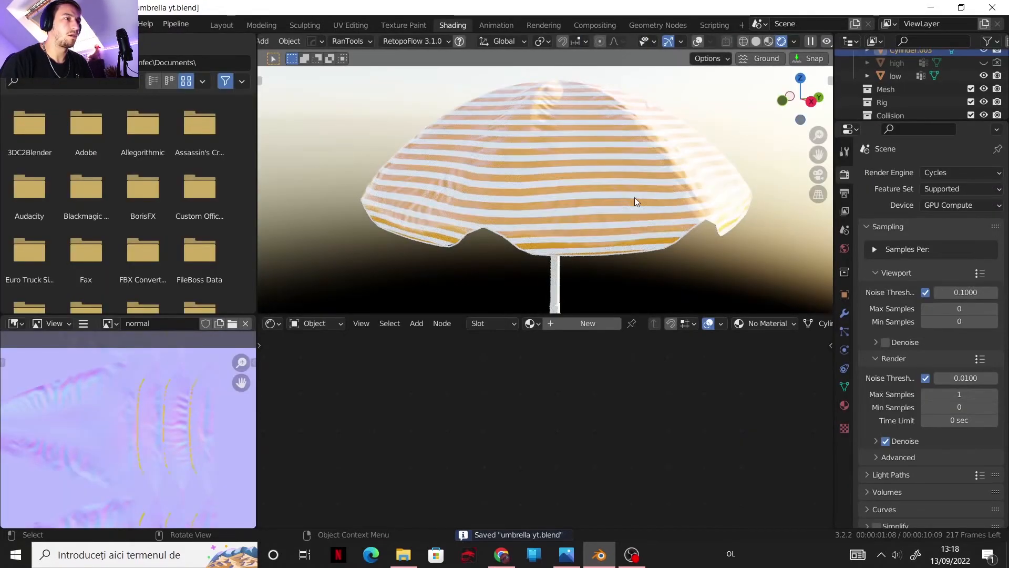
pyautogui.moveTo(635, 197); pyautogui.dragTo(609, 160, button='middle')
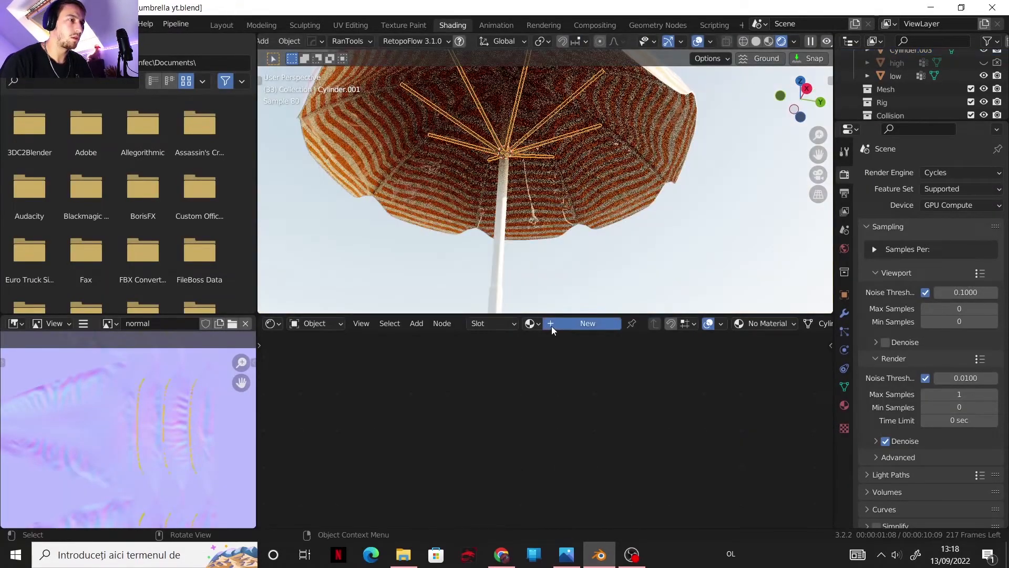
pyautogui.click(551, 324)
pyautogui.doubleClick(612, 322)
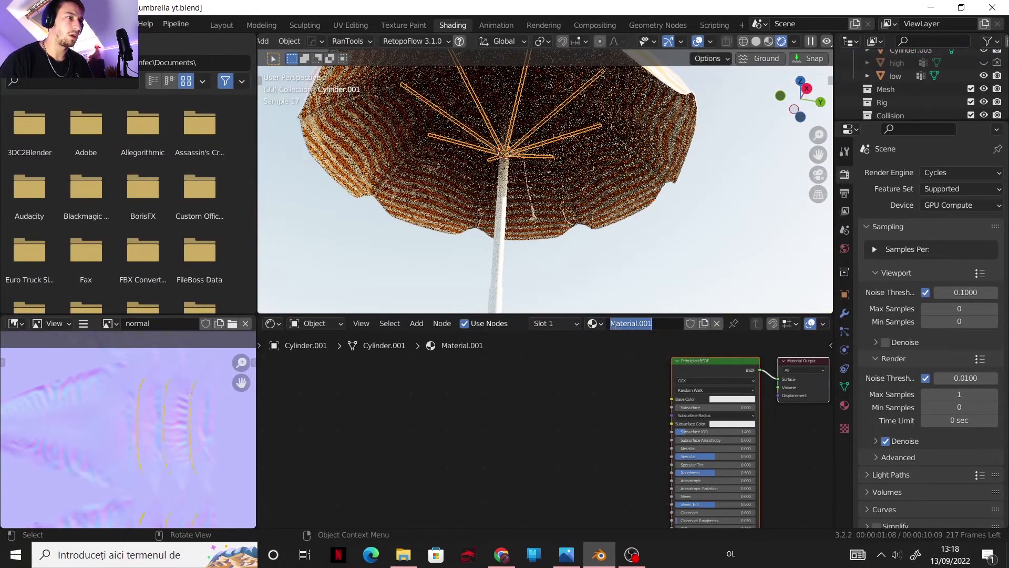
pyautogui.write('metal')
pyautogui.press('Return')
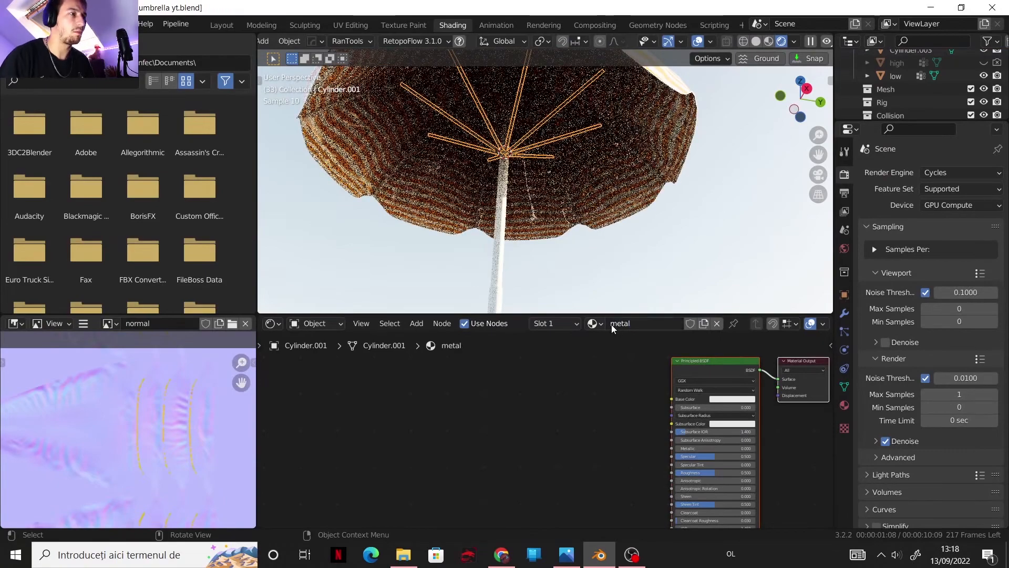
# Set the metal material's Metallic value to 1.000 and its Roughness to about 0.18
pyautogui.moveTo(610, 437); pyautogui.dragTo(558, 425, button='middle')
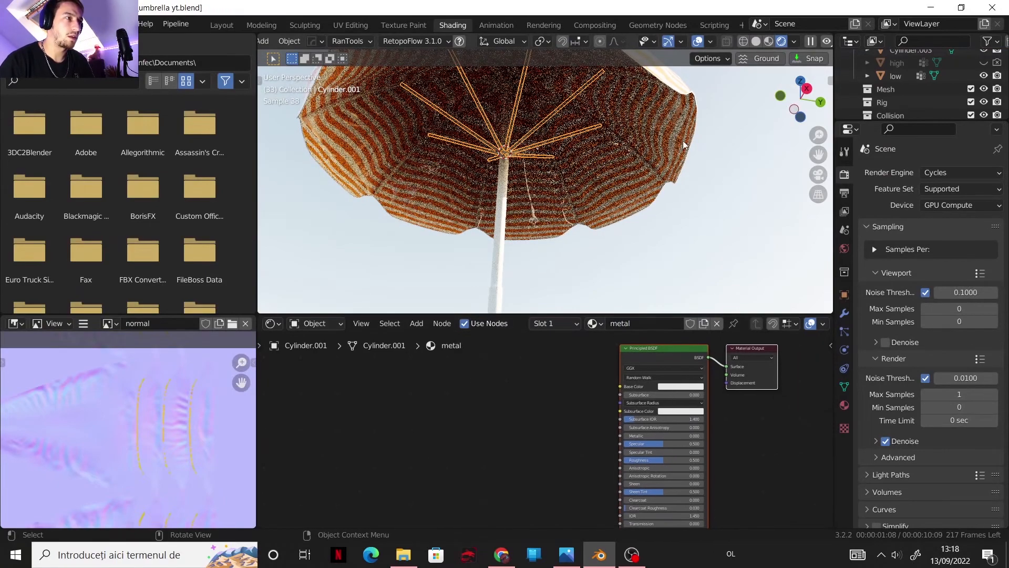
pyautogui.click(698, 41)
pyautogui.moveTo(634, 436); pyautogui.dragTo(636, 461)
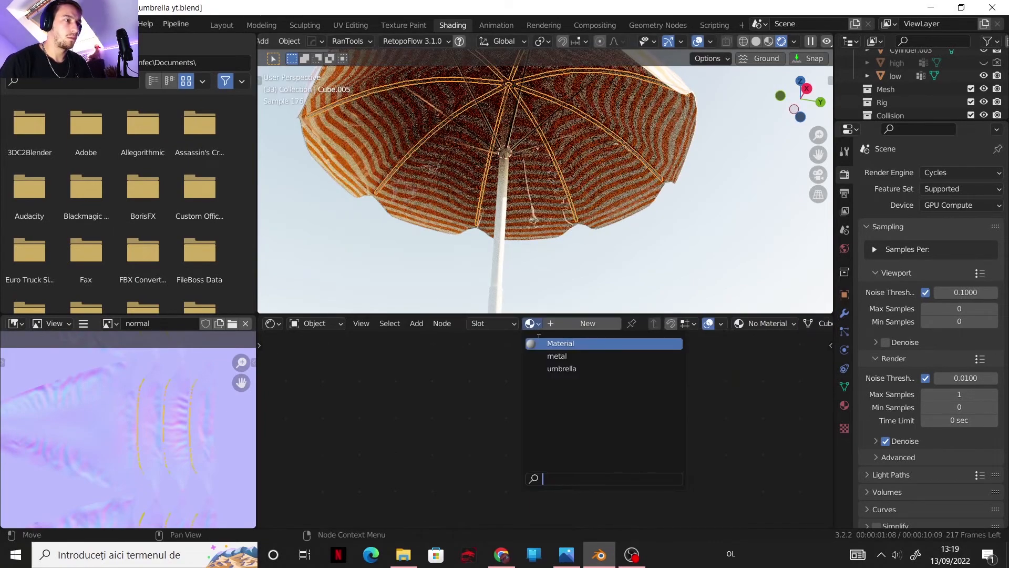
# Assign the existing metal material to the canopy rib frame, the inner hub and the central pole
pyautogui.click(557, 355)
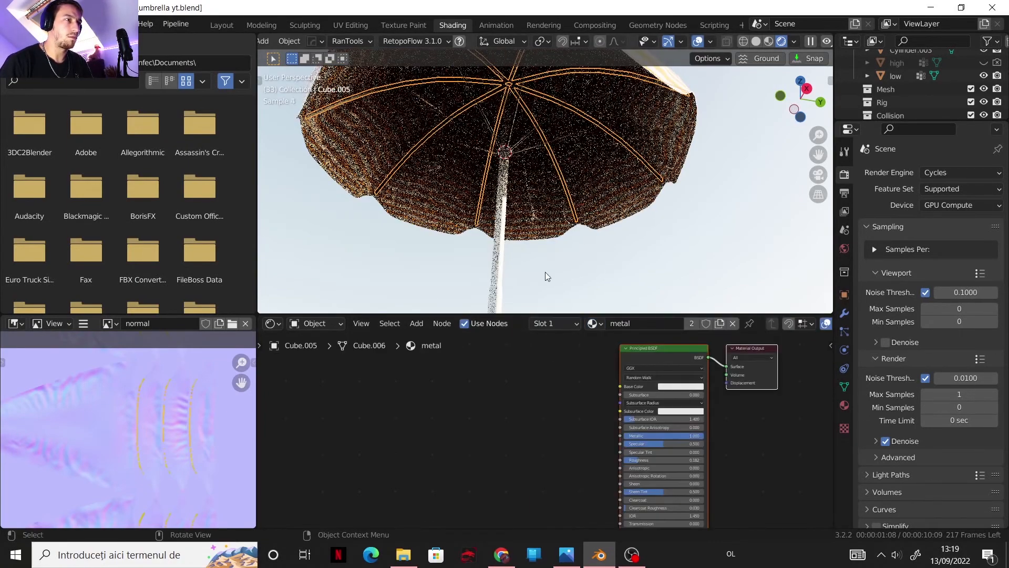
pyautogui.click(500, 153)
pyautogui.click(593, 323)
pyautogui.click(578, 354)
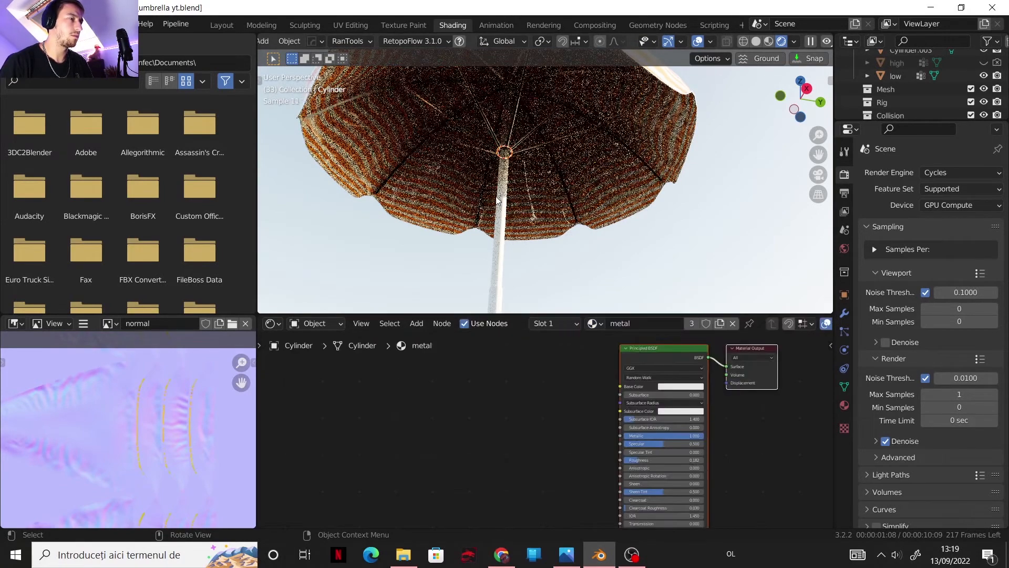
pyautogui.click(500, 183)
pyautogui.keyDown('shift'); pyautogui.moveTo(545, 225); pyautogui.dragTo(554, 172, button='middle'); pyautogui.keyUp('shift')
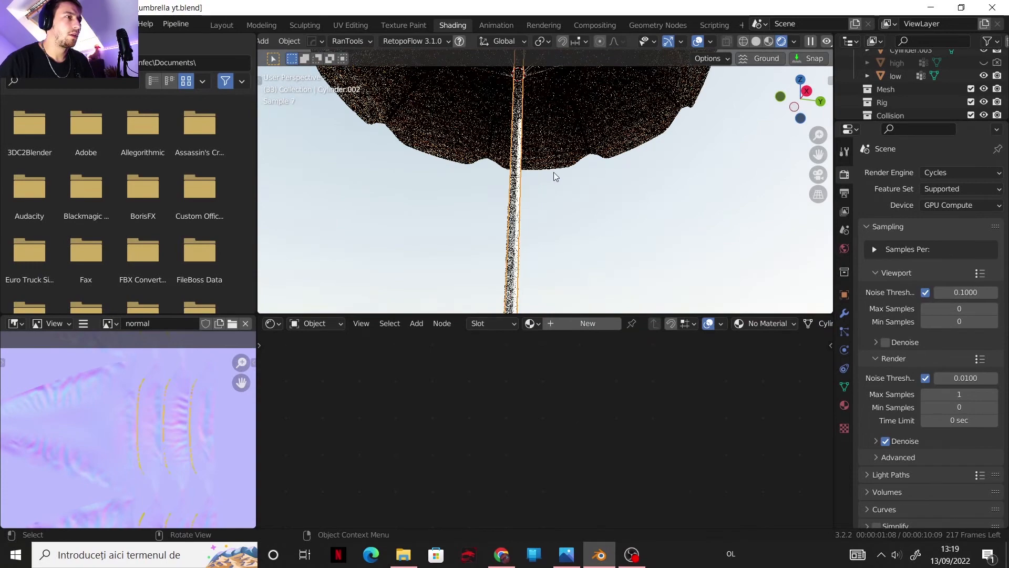
pyautogui.click(531, 323)
pyautogui.click(552, 353)
# Give the lower pole sleeve its own new material with a white base colour
pyautogui.keyDown('shift'); pyautogui.moveTo(542, 229); pyautogui.dragTo(535, 191, button='middle'); pyautogui.keyUp('shift')
pyautogui.click(512, 233)
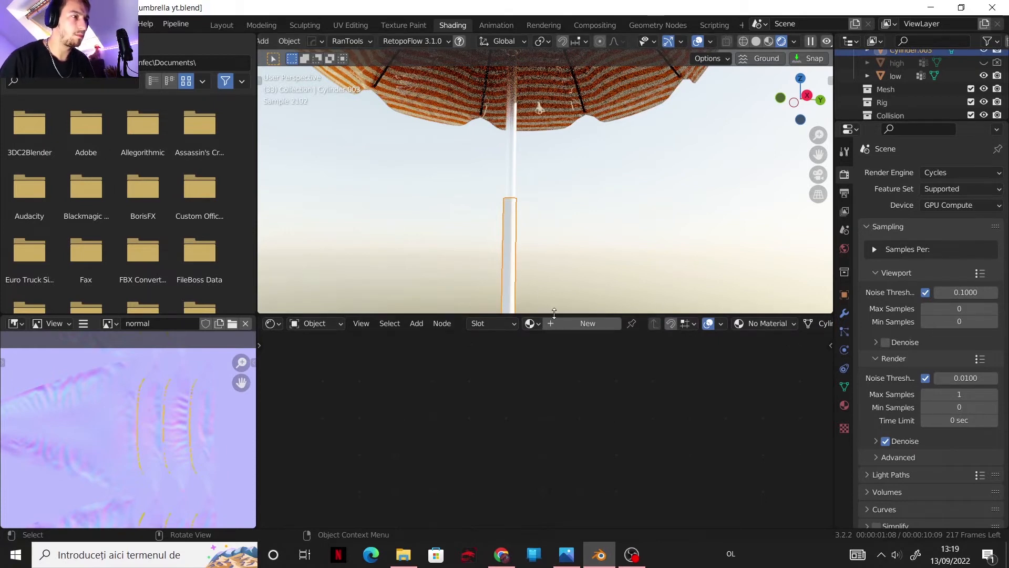
pyautogui.click(588, 323)
pyautogui.scroll(3, 599, 426)
pyautogui.moveTo(528, 238); pyautogui.dragTo(528, 205, button='middle')
pyautogui.moveTo(621, 378); pyautogui.dragTo(553, 412, button='middle')
pyautogui.scroll(6, 487, 429)
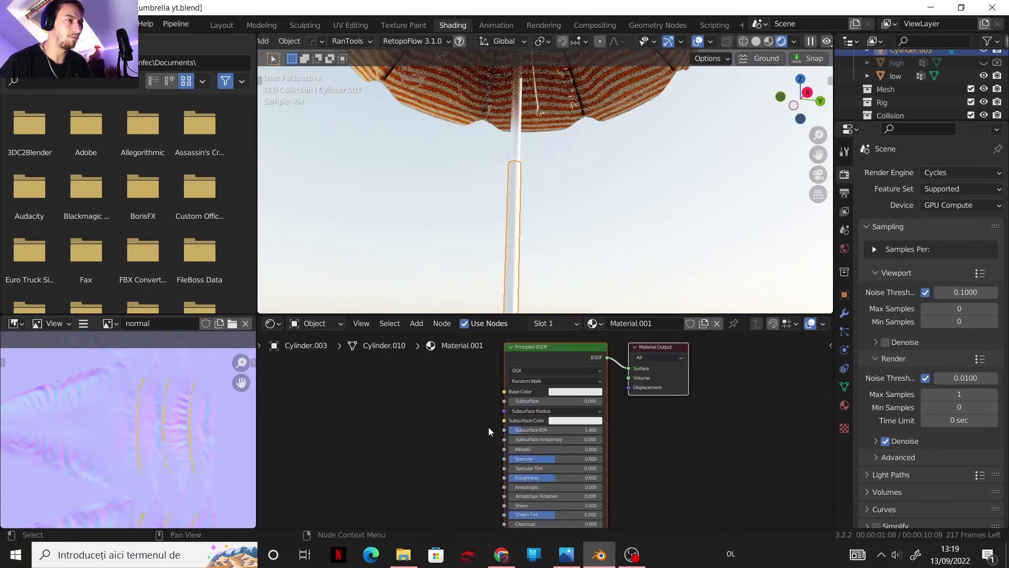
pyautogui.scroll(-4, 536, 191)
pyautogui.scroll(-1, 536, 191)
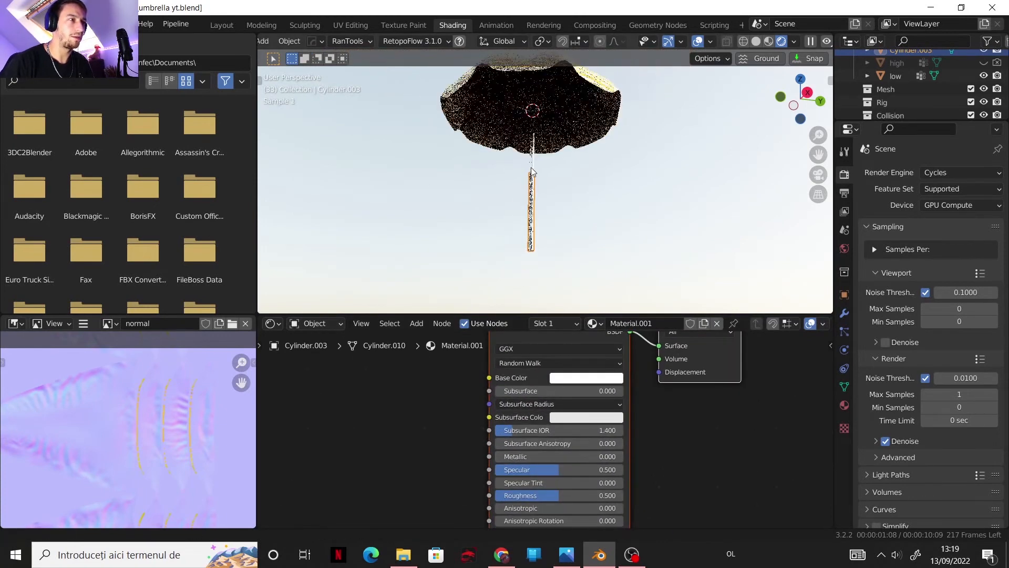
pyautogui.moveTo(536, 191)
pyautogui.mouseDown(button='middle')
pyautogui.moveTo(537, 211)
pyautogui.moveTo(546, 172)
pyautogui.moveTo(547, 229)
pyautogui.moveTo(508, 265)
pyautogui.moveTo(474, 343)
pyautogui.moveTo(456, 283)
pyautogui.mouseUp(button='middle')
# In the Layout workspace, snap the 3D cursor to the bottom face of the lower pole sleeve
pyautogui.click(222, 26)
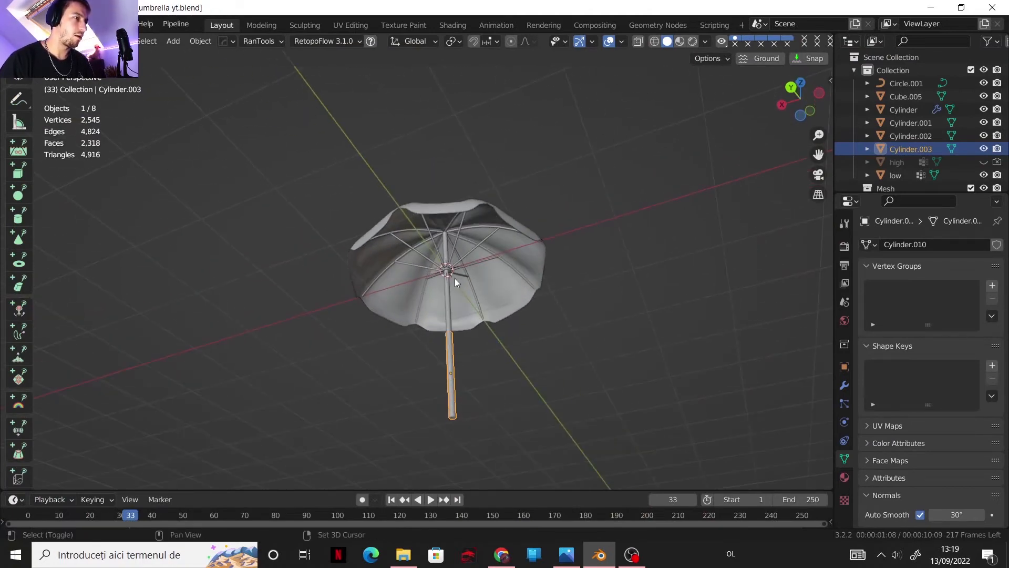
pyautogui.keyDown('shift'); pyautogui.moveTo(455, 402); pyautogui.dragTo(453, 302, button='middle'); pyautogui.keyUp('shift')
pyautogui.scroll(5, 419, 200)
pyautogui.keyDown('shift'); pyautogui.click(455, 304); pyautogui.keyUp('shift')
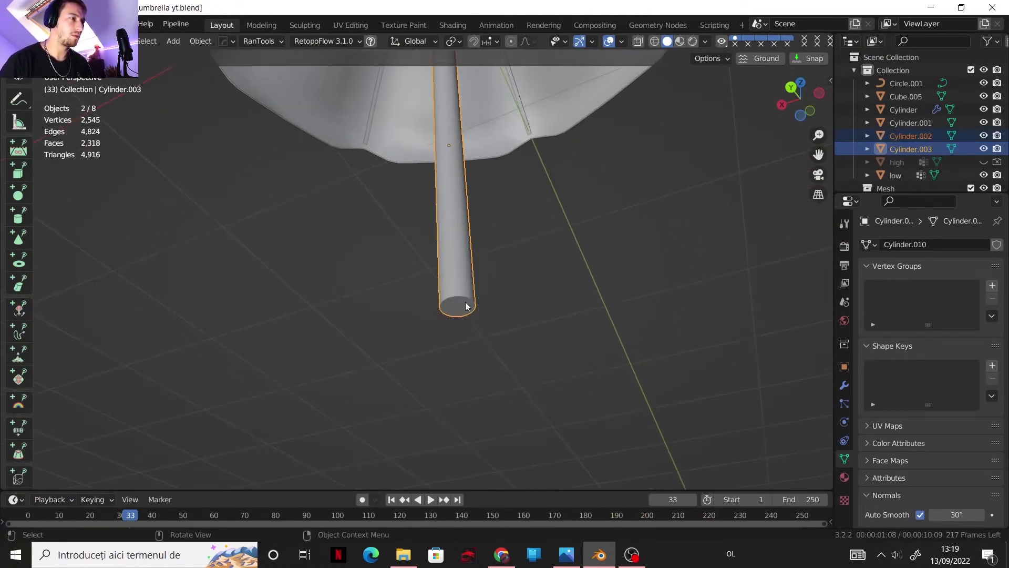
pyautogui.press('Tab')
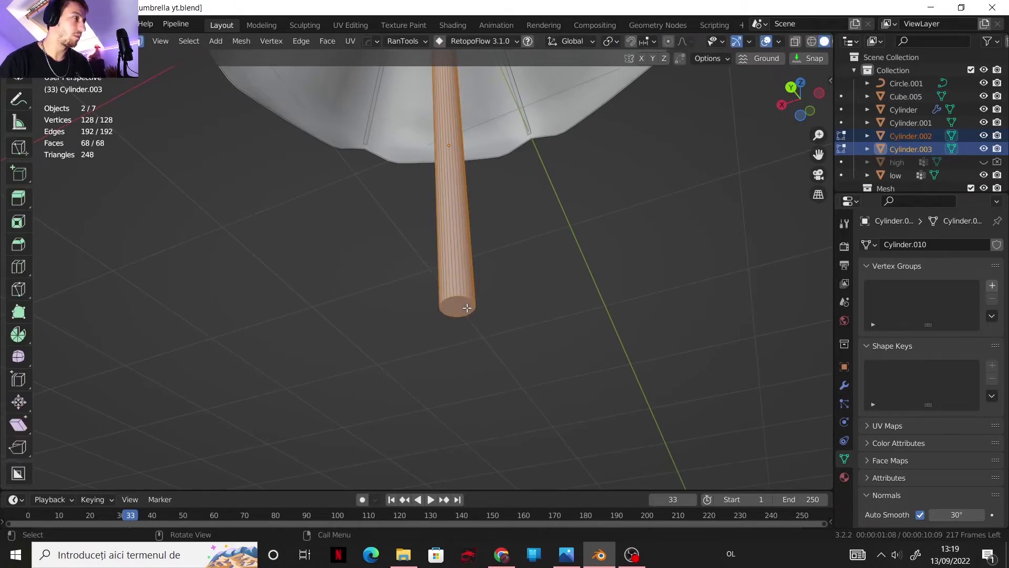
pyautogui.click(467, 307)
pyautogui.hotkey('shift', 's')
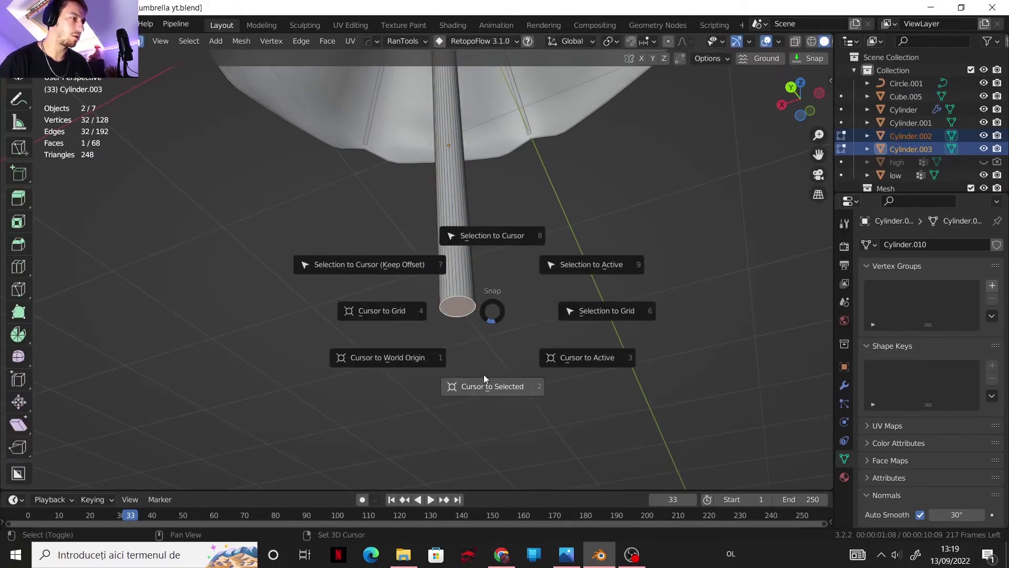
pyautogui.click(483, 375)
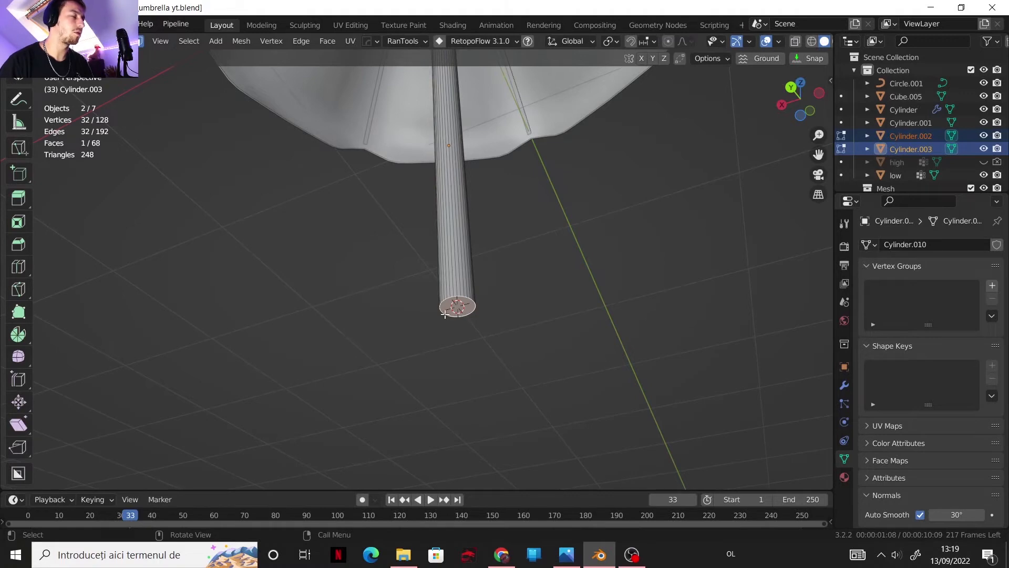
pyautogui.press('Tab')
# Add a Plain Axes empty at the 3D cursor on the pole's bottom end
pyautogui.hotkey('shift', 'a')
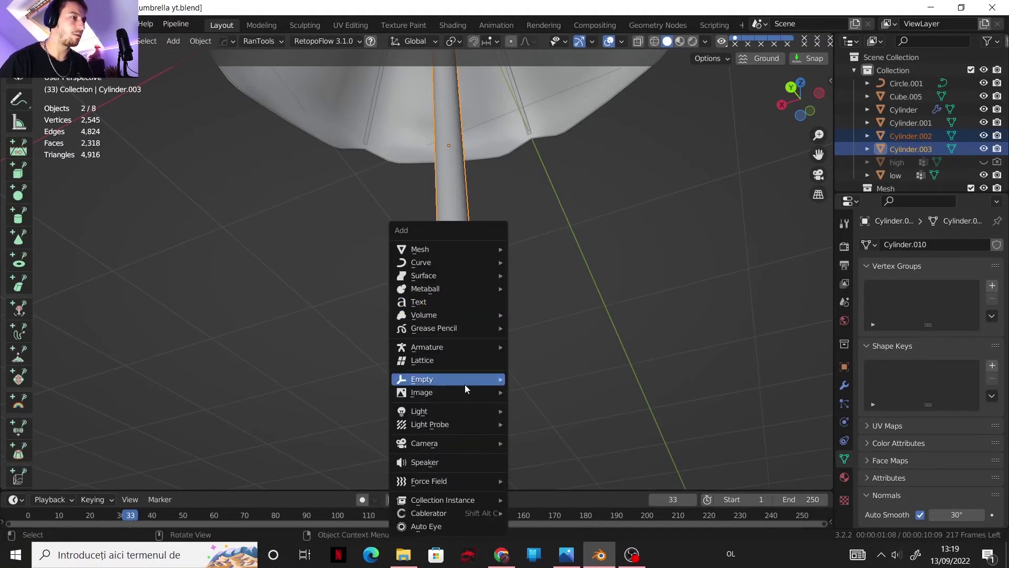
pyautogui.moveTo(464, 386)
pyautogui.click(544, 379)
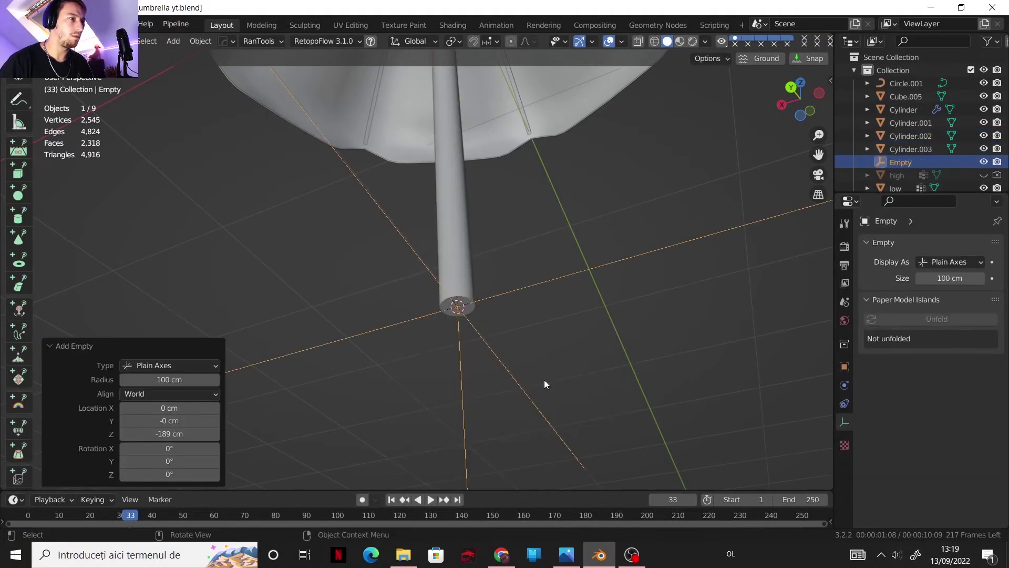
# Parent all umbrella parts to the empty at the pole's base using the Object option
pyautogui.scroll(-6, 512, 276)
pyautogui.moveTo(512, 249); pyautogui.dragTo(507, 280, button='middle')
pyautogui.moveTo(297, 114); pyautogui.dragTo(582, 384)
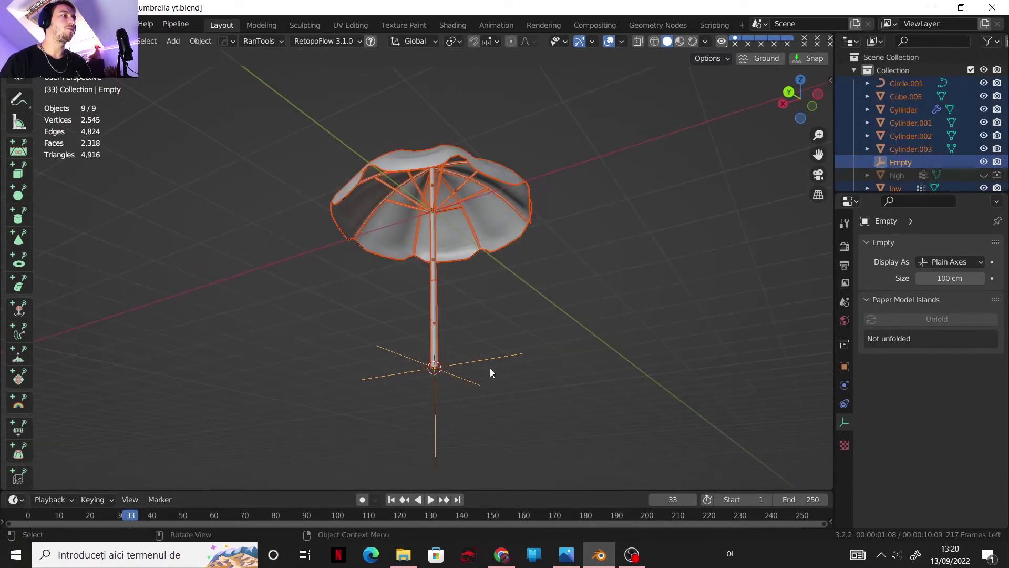
pyautogui.hotkey('ctrl', 'p')
pyautogui.click(525, 338)
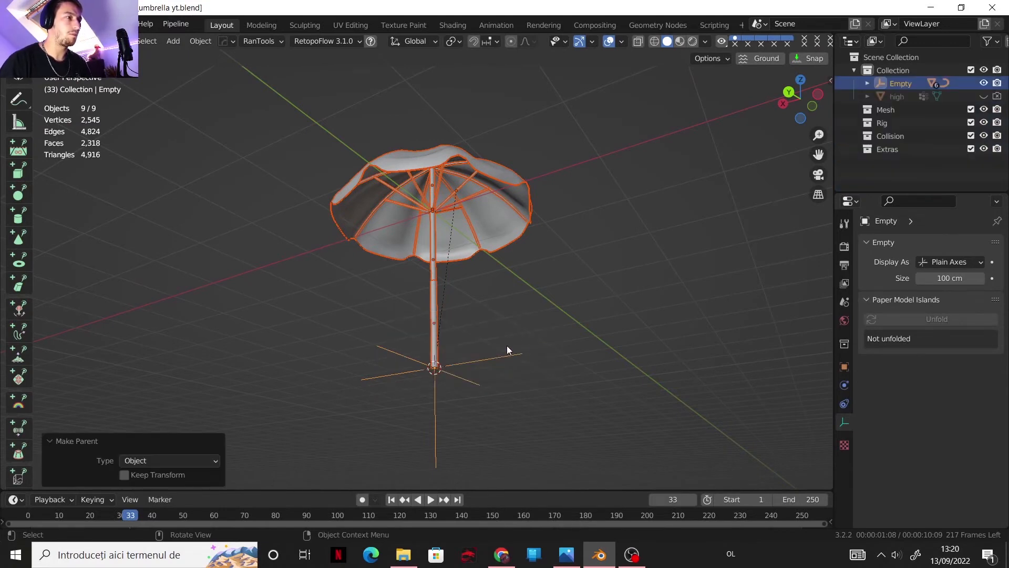
# Reset the 3D cursor to the world origin and raise the empty with the umbrella about 189 cm along Z
pyautogui.click(497, 355)
pyautogui.hotkey('shift', 's')
pyautogui.click(437, 389)
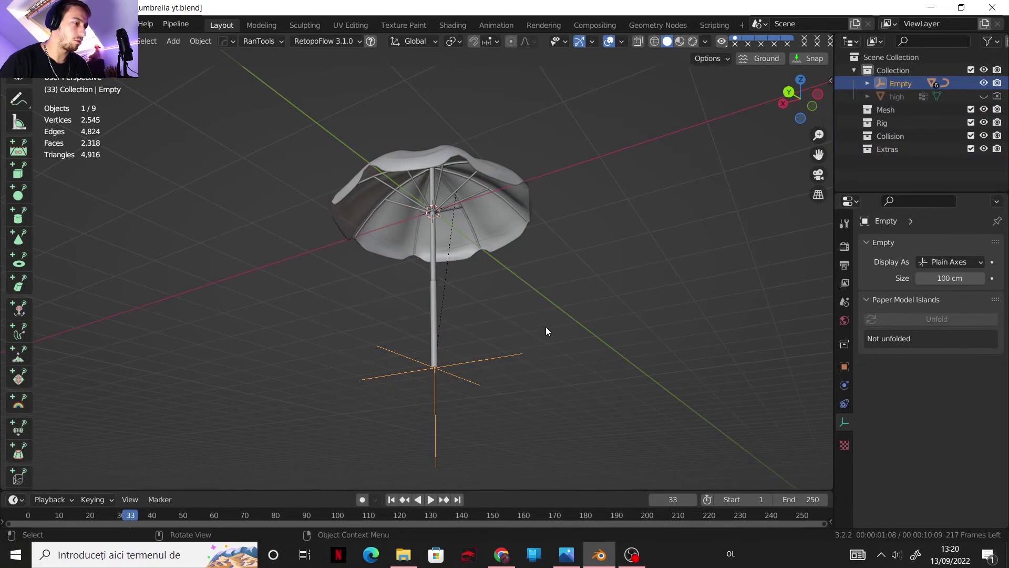
pyautogui.press('g')
pyautogui.press('z')
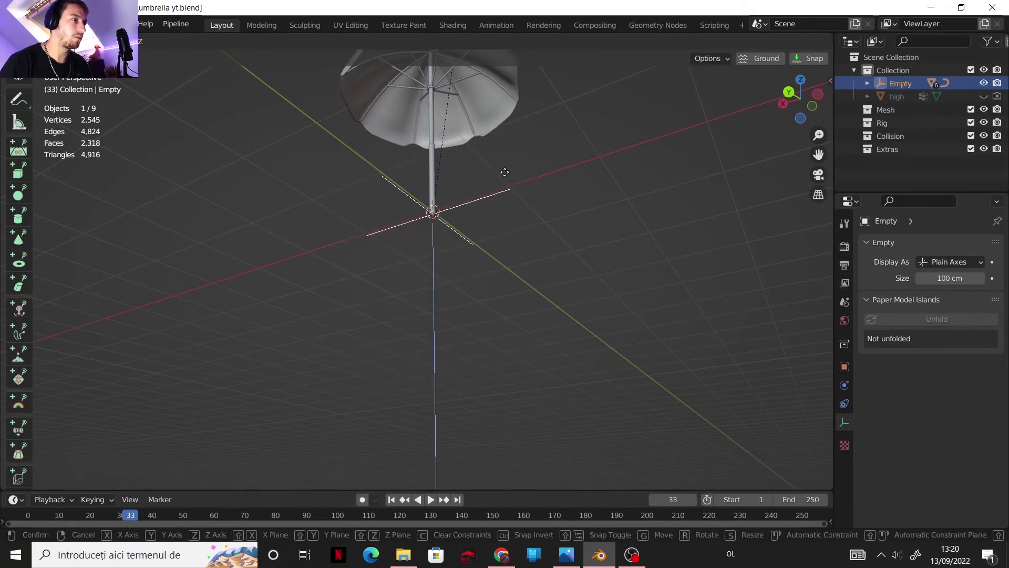
pyautogui.click(504, 172)
pyautogui.moveTo(505, 178); pyautogui.dragTo(445, 284, button='middle')
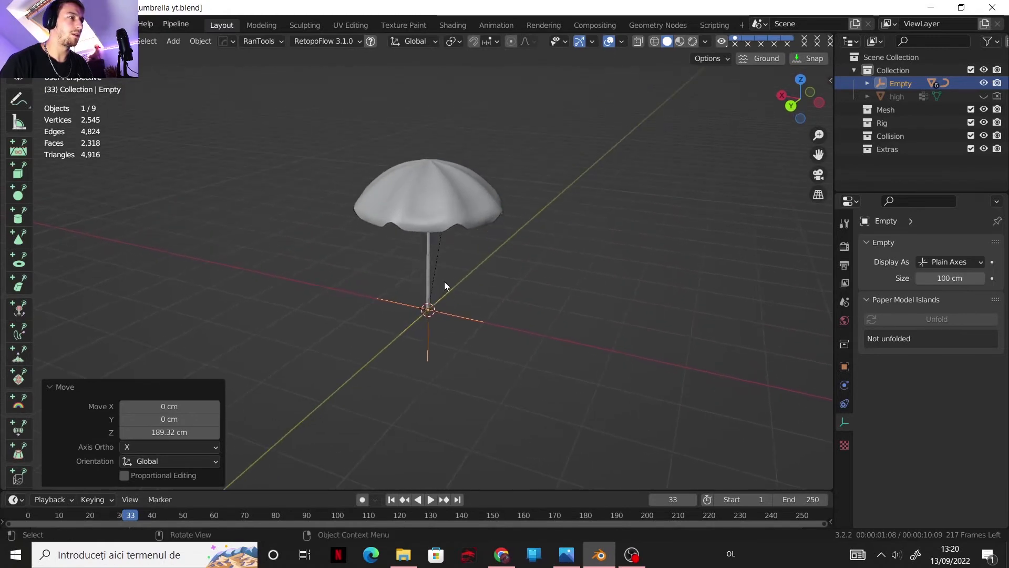
pyautogui.hotkey('shift', 'd')
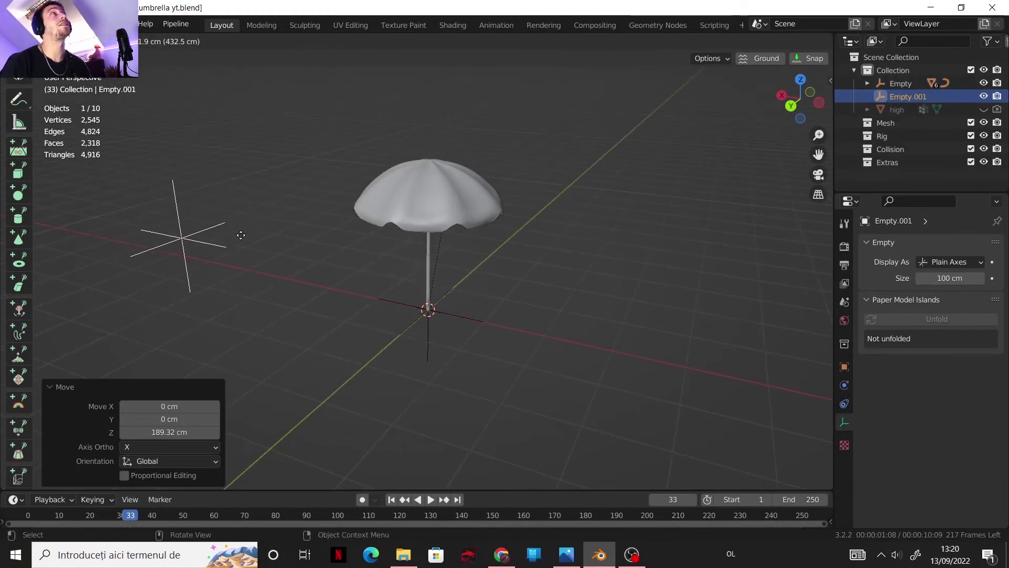
pyautogui.rightClick(361, 271)
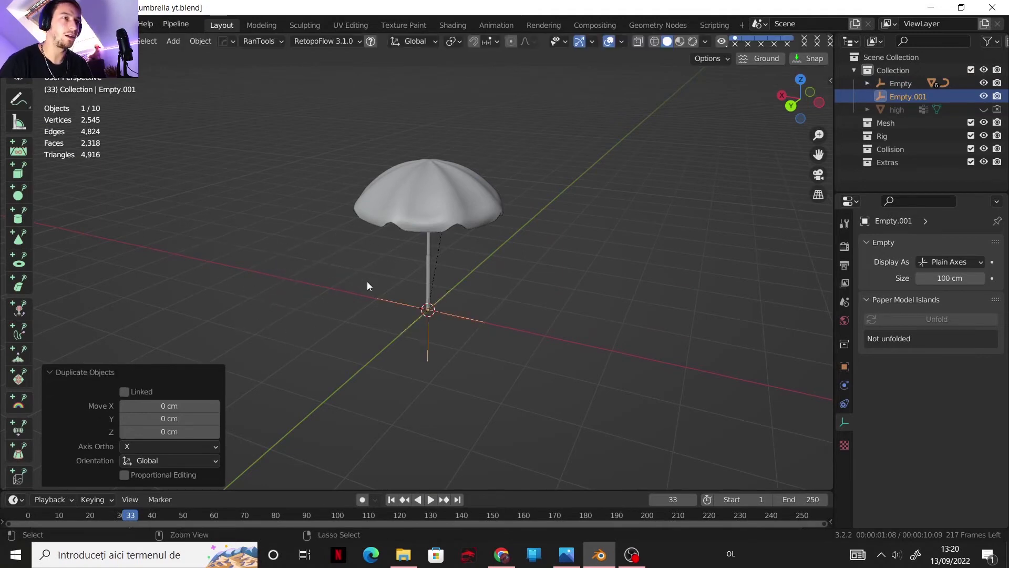
pyautogui.hotkey('ctrl', 'z')
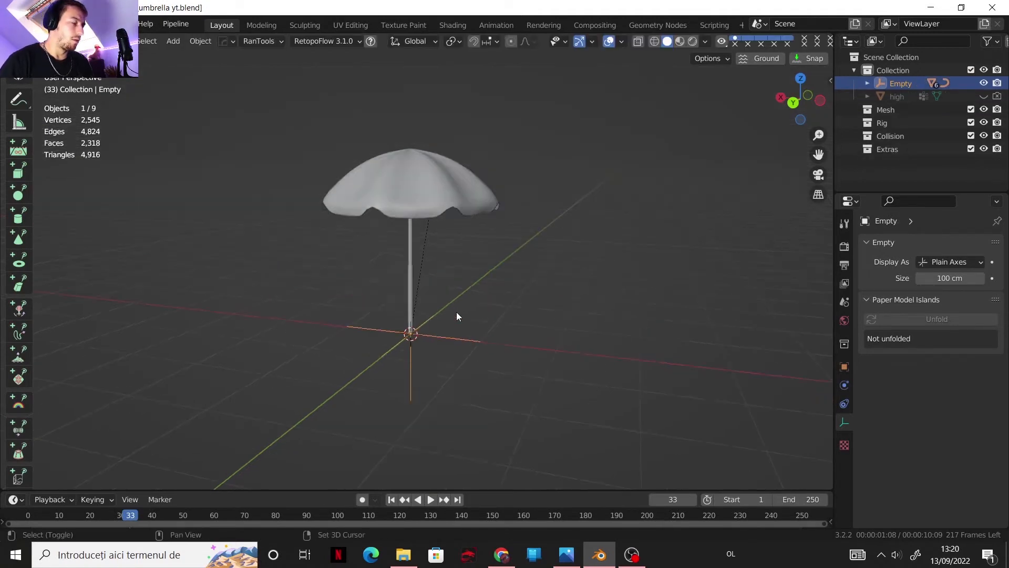
# Add a Landscape mesh at the world origin as terrain beneath the umbrella
pyautogui.hotkey('shift', 'a')
pyautogui.moveTo(431, 193)
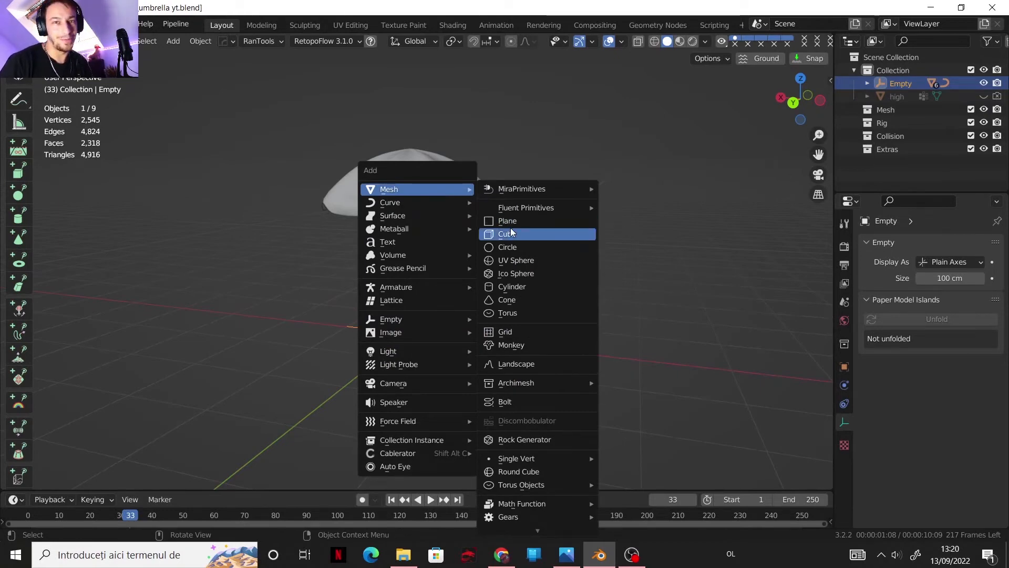
pyautogui.click(530, 364)
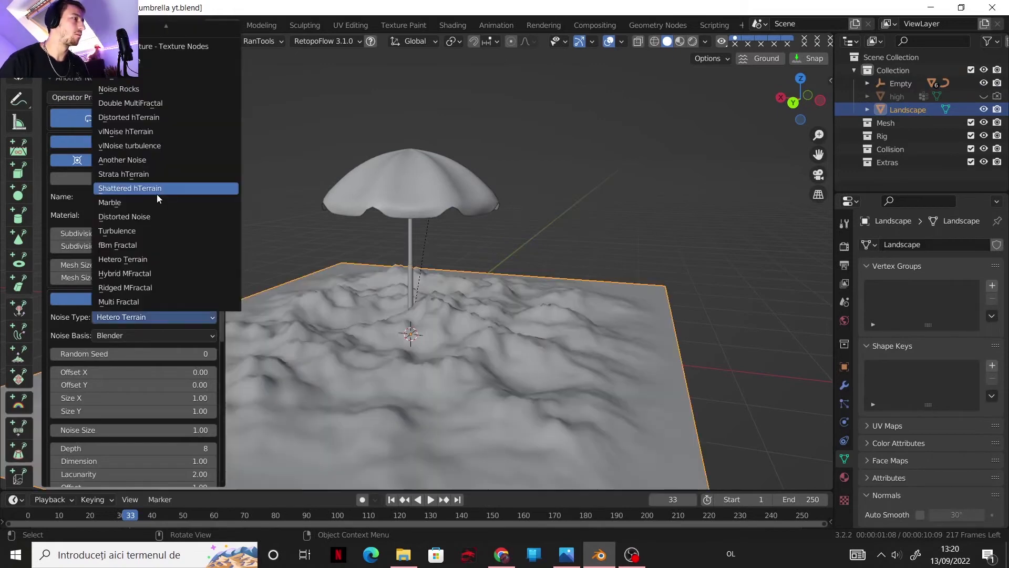
# Set the landscape's noise type to vlNoise hTerrain and shade the terrain smooth
pyautogui.click(129, 132)
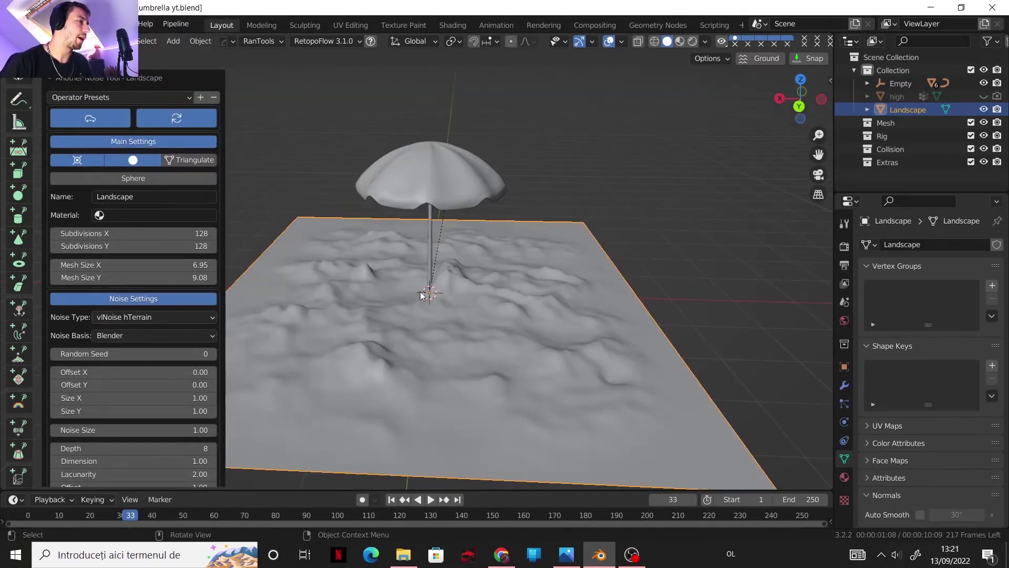
pyautogui.moveTo(434, 296); pyautogui.dragTo(449, 349, button='middle')
pyautogui.rightClick(385, 239)
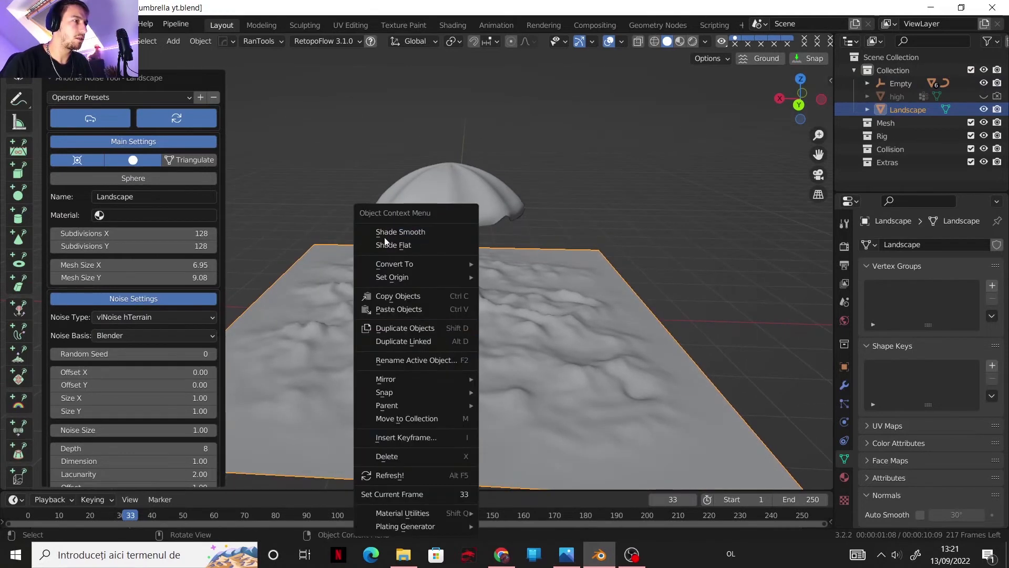
pyautogui.click(393, 227)
pyautogui.moveTo(393, 227); pyautogui.dragTo(478, 62, button='middle')
# Create a new material for the landscape in the Shading workspace and name it sand
pyautogui.click(453, 25)
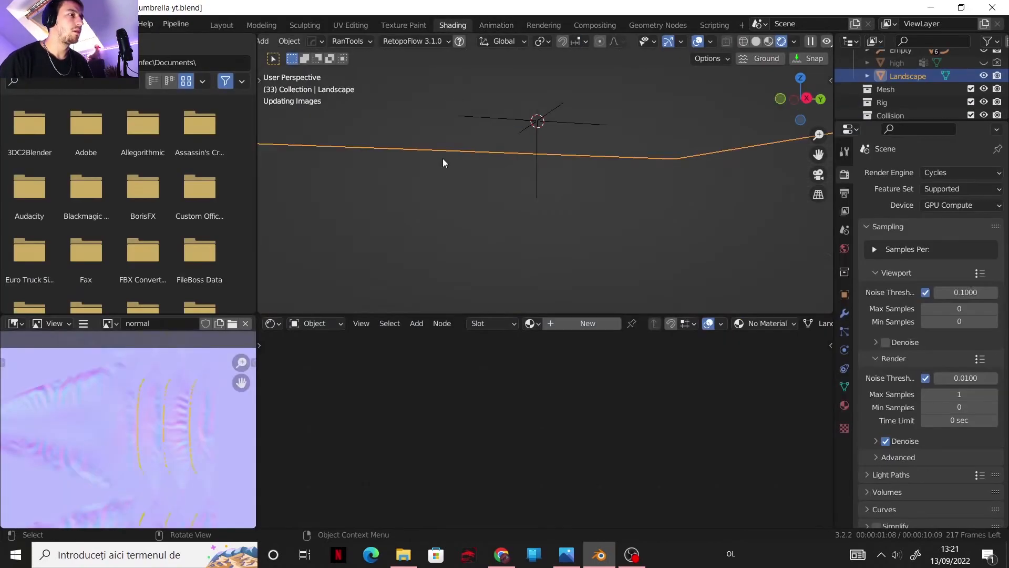
pyautogui.moveTo(512, 197); pyautogui.dragTo(482, 237, button='middle')
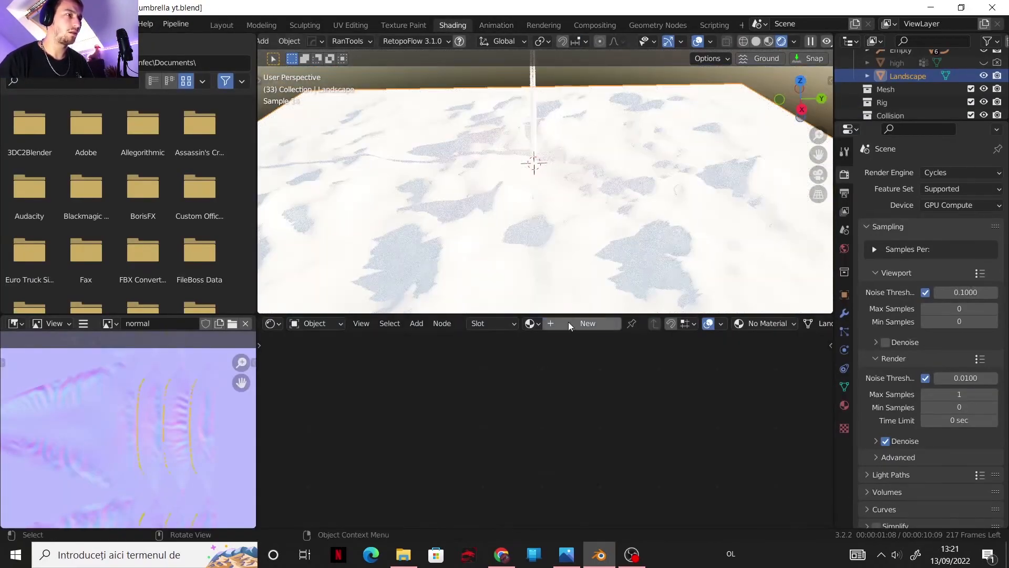
pyautogui.click(569, 322)
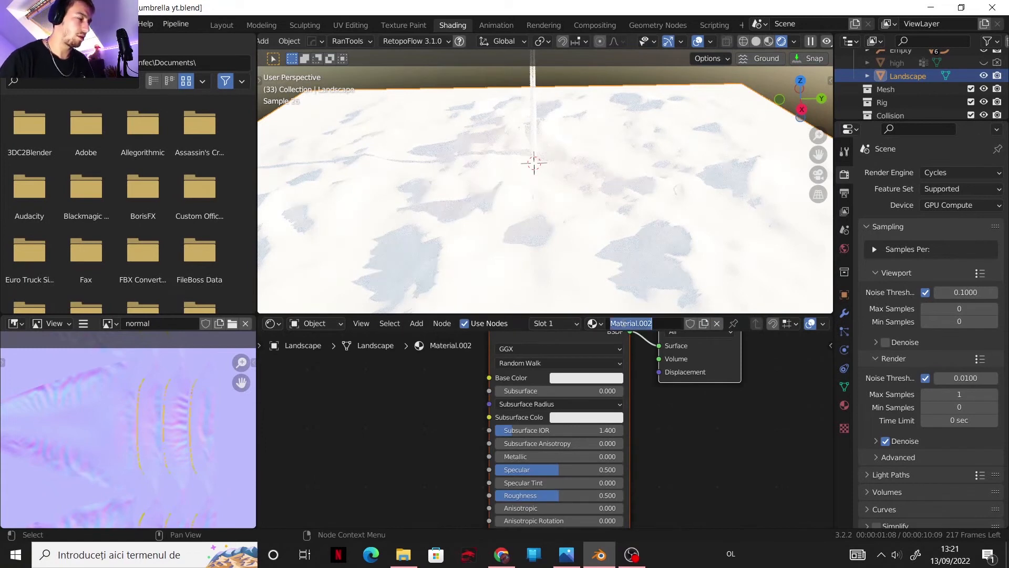
pyautogui.click(623, 326)
pyautogui.write('sand')
pyautogui.press('Return')
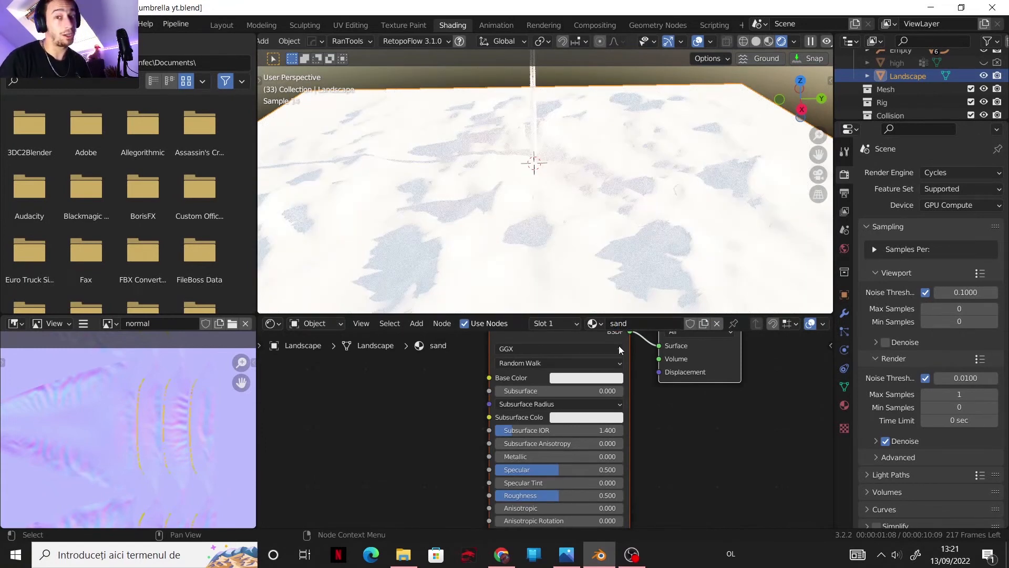
# Add a Noise Texture node, preview it on the landscape and raise its scale to about 60
pyautogui.scroll(-1, 614, 357)
pyautogui.moveTo(601, 379); pyautogui.dragTo(620, 344, button='middle')
pyautogui.click(418, 419)
pyautogui.hotkey('shift', 'a')
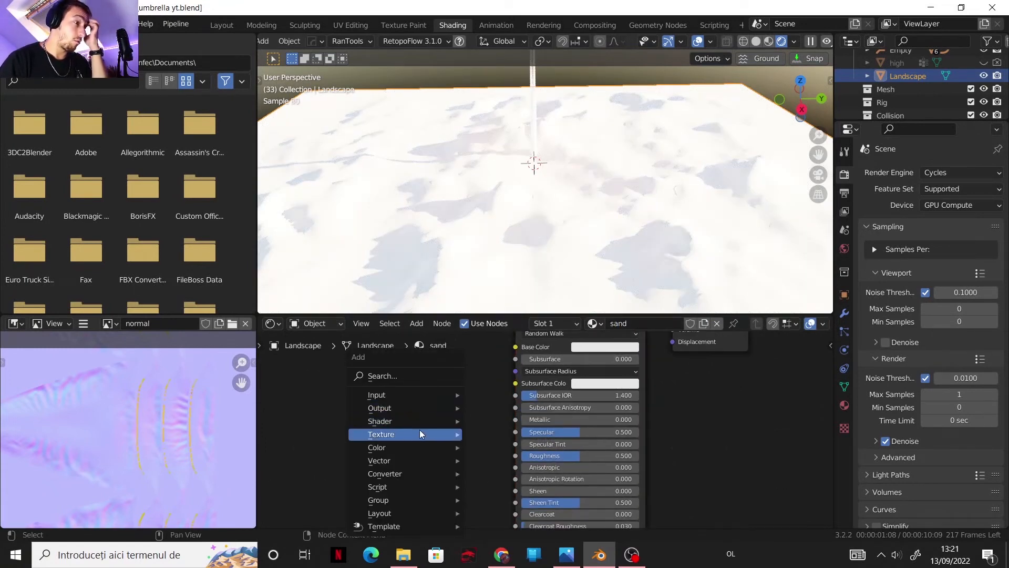
pyautogui.moveTo(414, 422)
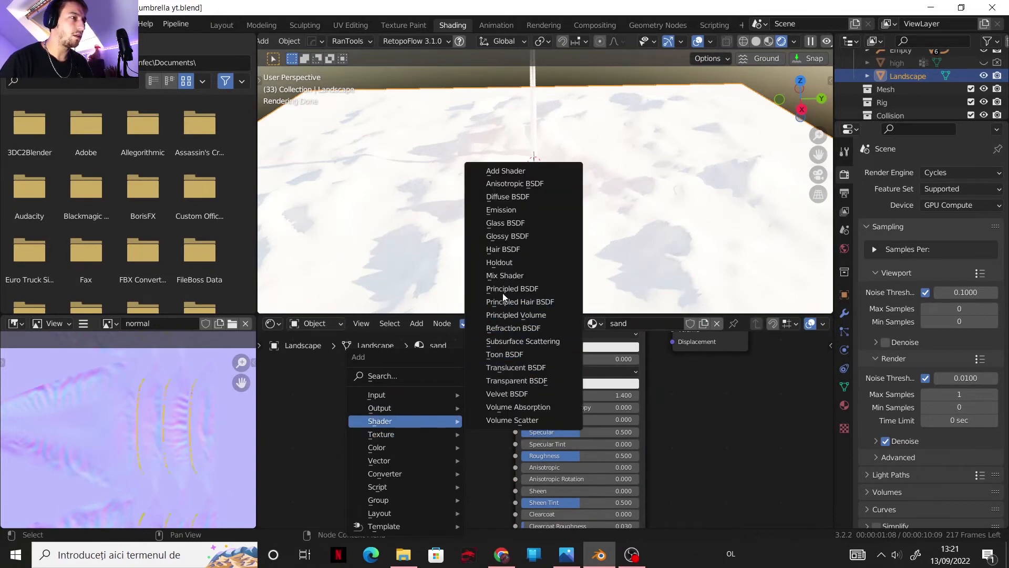
pyautogui.moveTo(381, 434)
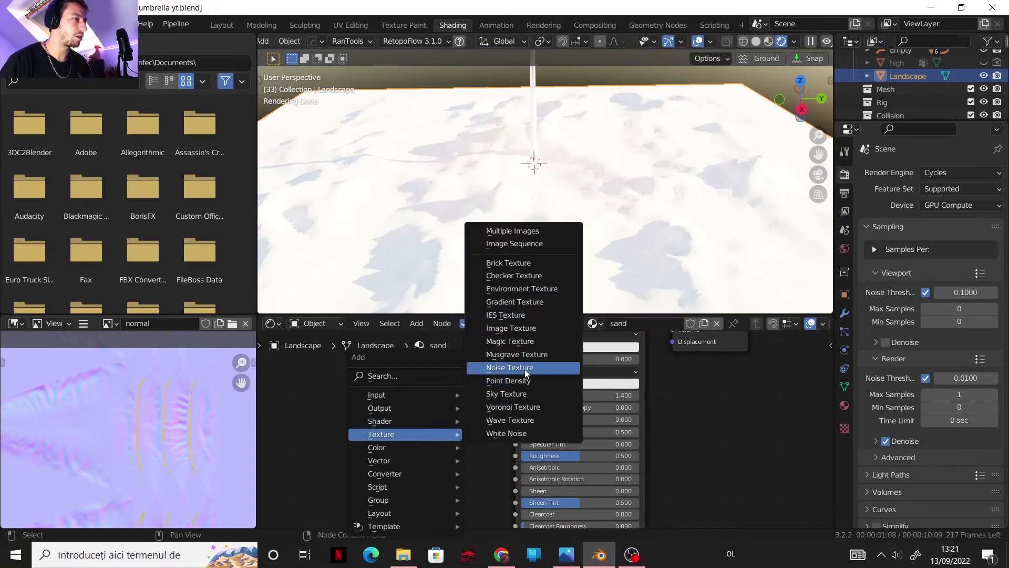
pyautogui.click(524, 370)
pyautogui.click(349, 363)
pyautogui.keyDown('ctrl'); pyautogui.keyDown('shift'); pyautogui.click(388, 387); pyautogui.keyUp('shift'); pyautogui.keyUp('ctrl')
pyautogui.moveTo(470, 404); pyautogui.dragTo(518, 401, button='middle')
pyautogui.moveTo(456, 422); pyautogui.dragTo(504, 422)
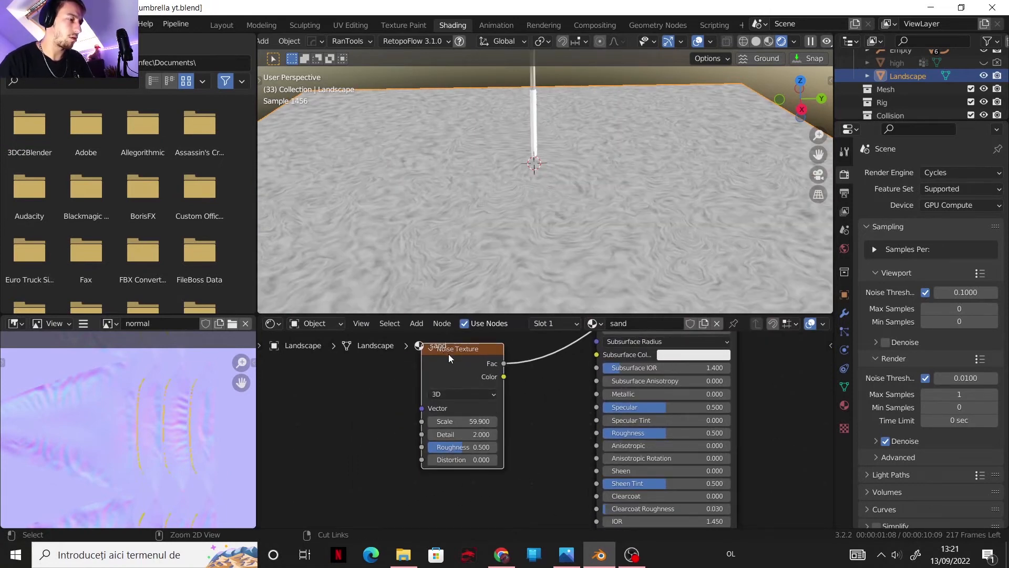
# Add Texture Coordinate and Mapping nodes to the Noise Texture and move the group away from the Principled BSDF
pyautogui.hotkey('ctrl', 't')
pyautogui.keyDown('ctrl'); pyautogui.hscroll(-5, 450, 392); pyautogui.keyUp('ctrl')
pyautogui.scroll(-2, 463, 392)
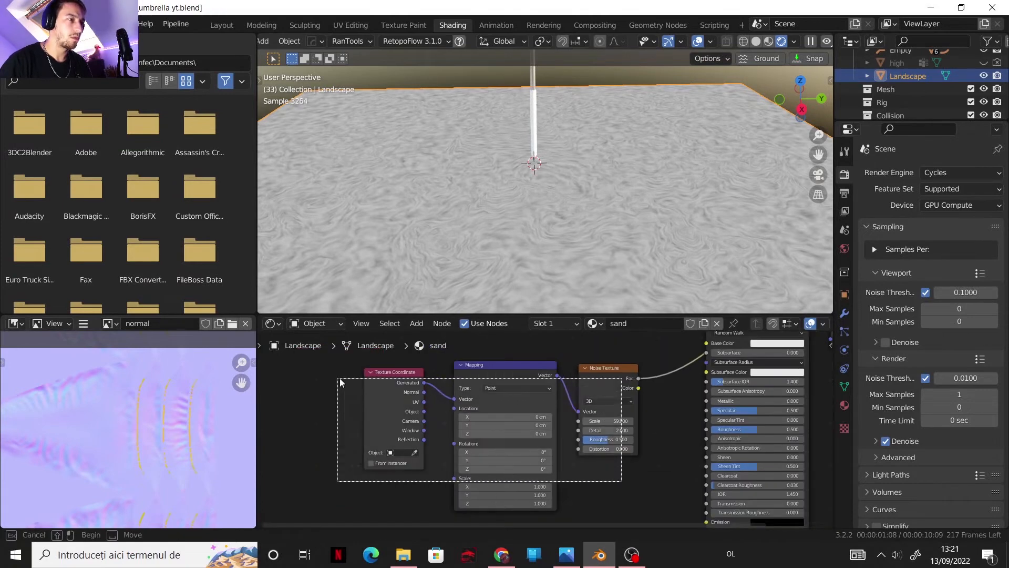
pyautogui.moveTo(582, 382); pyautogui.dragTo(460, 394)
# Try a Noise Texture scale of 200, and set it to 600 for finer grains
pyautogui.scroll(2, 459, 398)
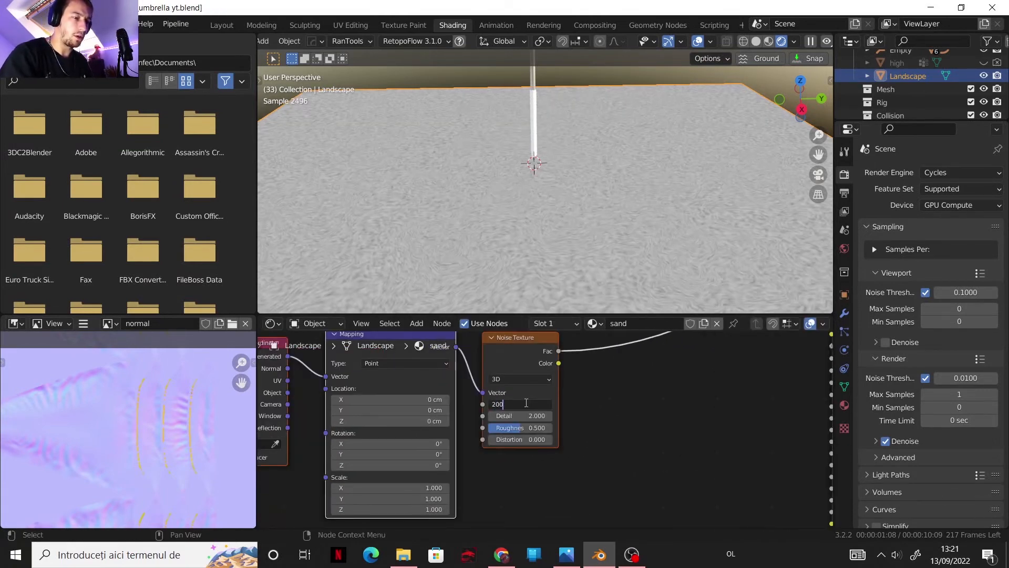
pyautogui.press('Return')
pyautogui.click(535, 404)
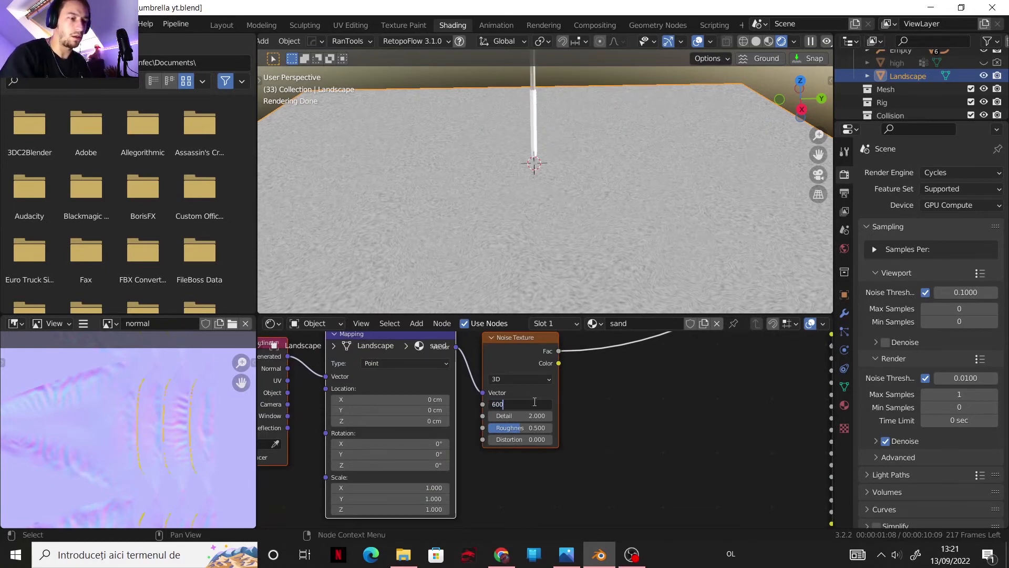
pyautogui.press('Return')
# Insert a ColorRamp node on the previewed link after the Noise Texture
pyautogui.scroll(-5, 552, 414)
pyautogui.moveTo(581, 405); pyautogui.dragTo(500, 431, button='middle')
pyautogui.scroll(2, 502, 430)
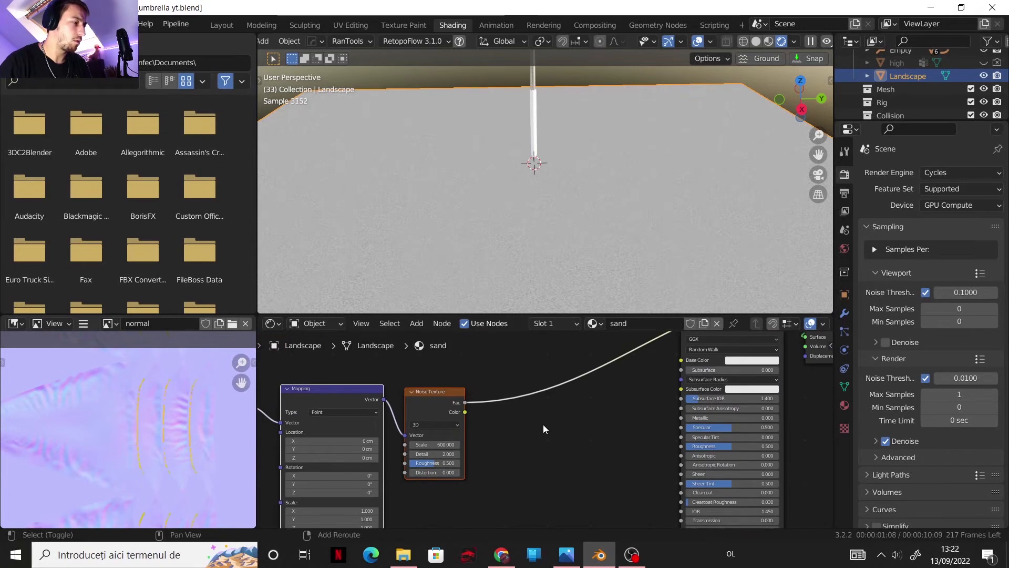
pyautogui.hotkey('shift', 'a')
pyautogui.moveTo(505, 464)
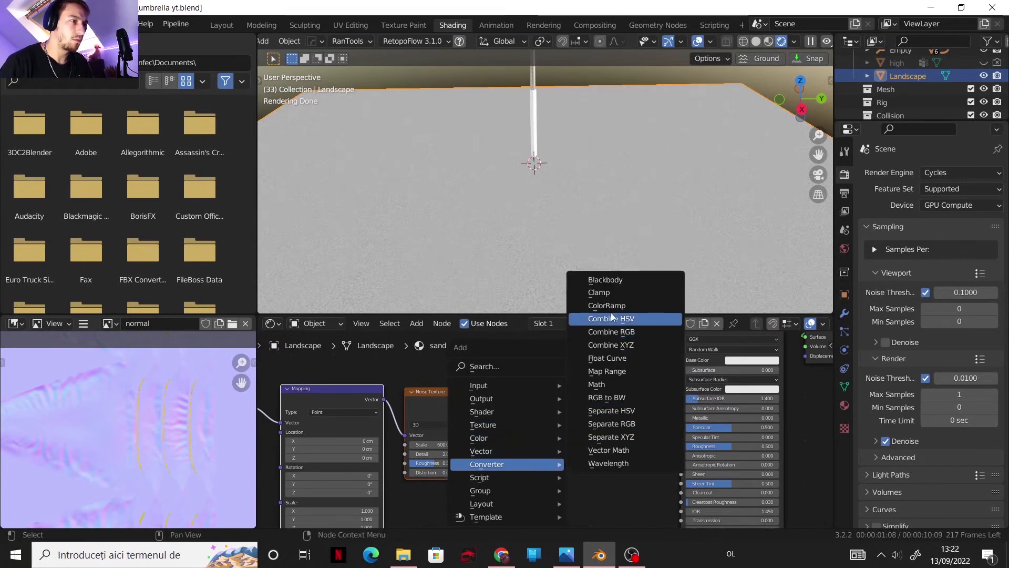
pyautogui.click(607, 305)
pyautogui.click(504, 364)
pyautogui.scroll(2, 547, 402)
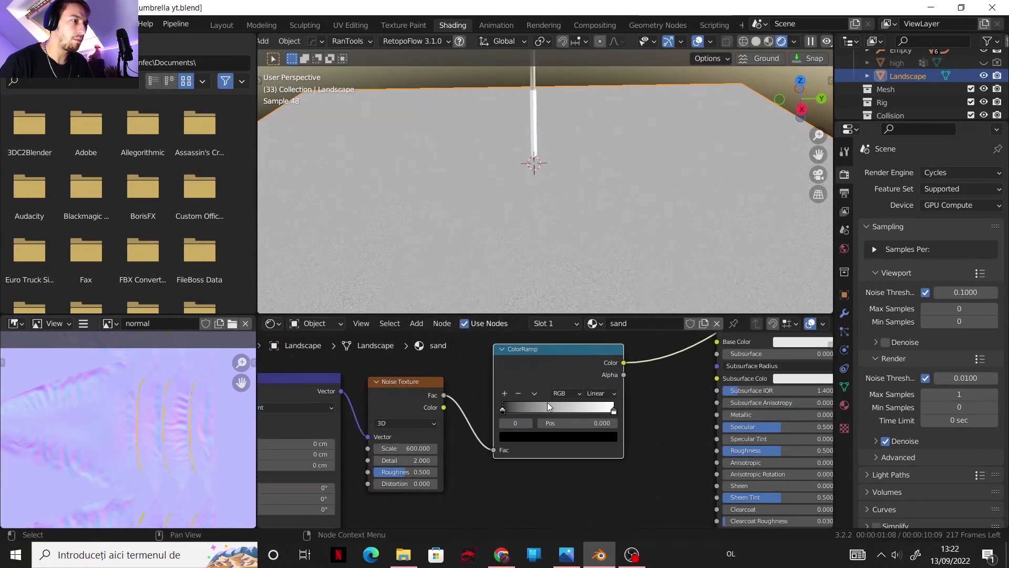
# Set the ColorRamp to Ease with a muted olive-brown stop at 0.240 and a pale peach stop at 0.800
pyautogui.click(604, 394)
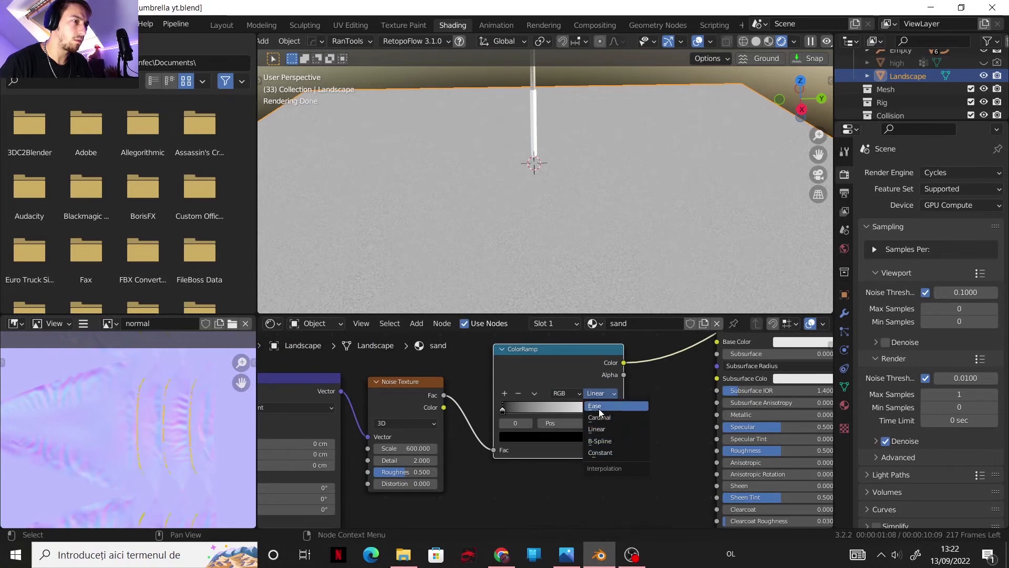
pyautogui.click(598, 409)
pyautogui.hotkey('ctrl', 'v')
pyautogui.click(537, 434)
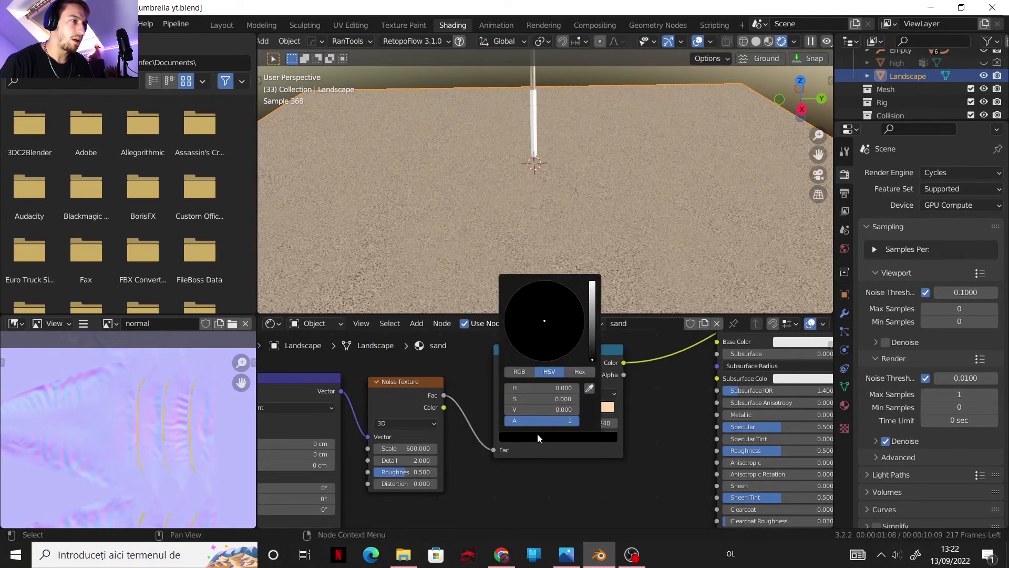
pyautogui.moveTo(593, 331)
pyautogui.mouseDown()
pyautogui.moveTo(593, 314)
pyautogui.moveTo(527, 344)
pyautogui.moveTo(530, 335)
pyautogui.mouseUp()
pyautogui.moveTo(591, 329); pyautogui.dragTo(593, 322)
pyautogui.scroll(-3, 560, 370)
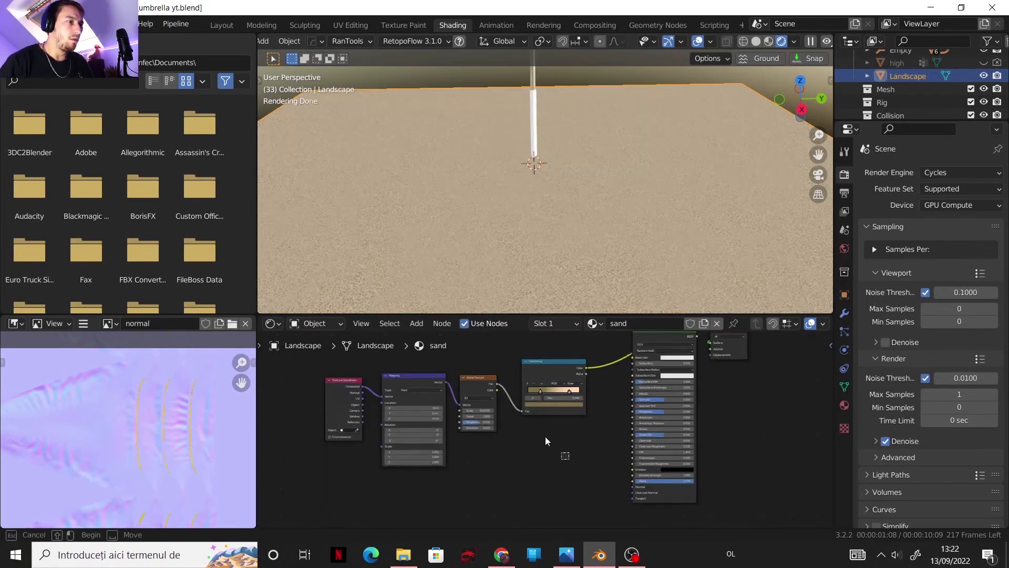
# Move the texture nodes away from the shader and duplicate the ColorRamp below the original, with the Noise Texture feeding the copy
pyautogui.moveTo(570, 460); pyautogui.dragTo(322, 358)
pyautogui.moveTo(538, 373); pyautogui.dragTo(418, 347)
pyautogui.moveTo(418, 347); pyautogui.dragTo(488, 365, button='middle')
pyautogui.scroll(2, 489, 365)
pyautogui.click(504, 365)
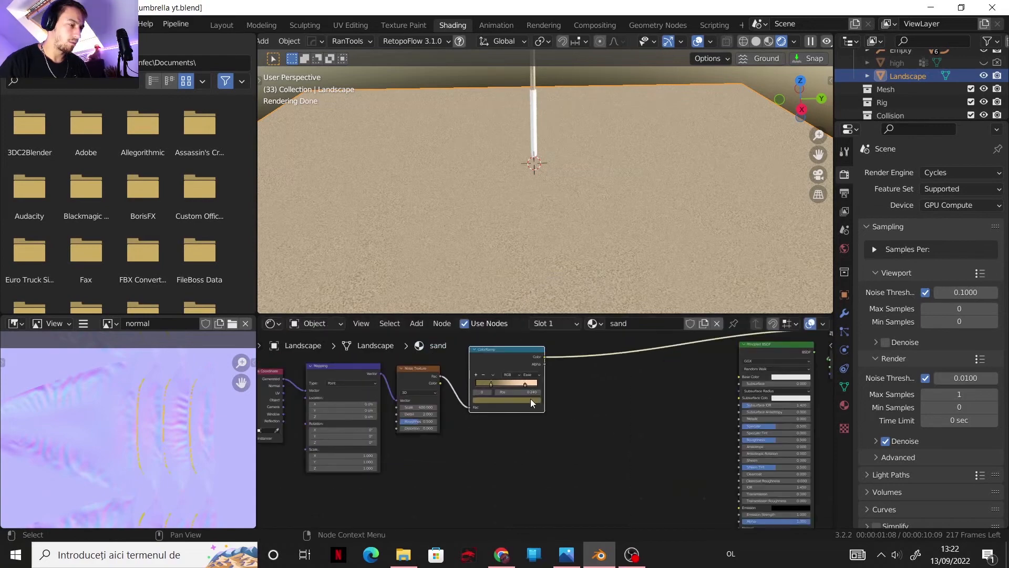
pyautogui.hotkey('shift', 'd')
pyautogui.click(535, 477)
pyautogui.moveTo(441, 377); pyautogui.dragTo(471, 487)
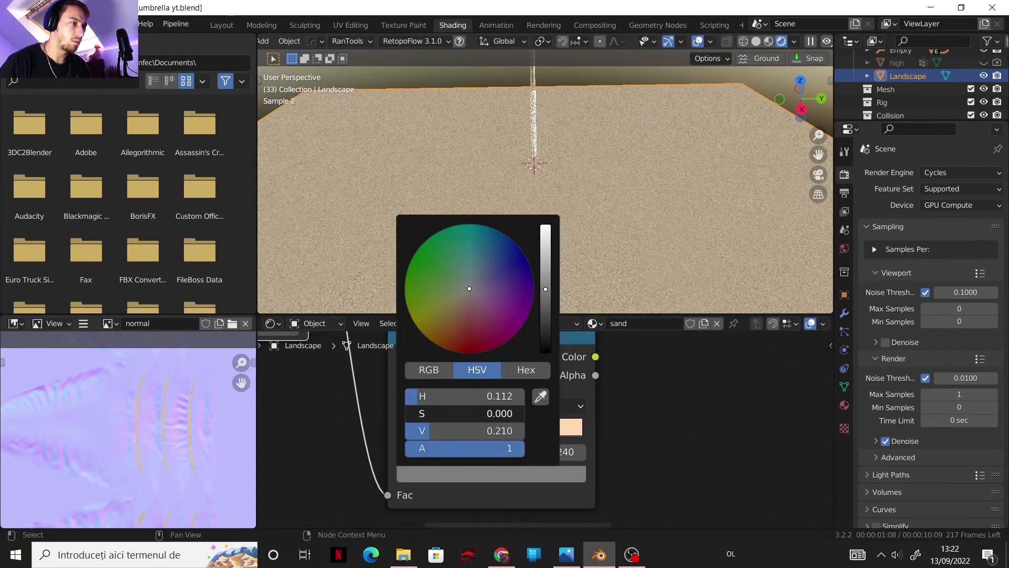
# Remove the color from the duplicated ColorRamp's stops, making the dark stop gray and the light stop white
pyautogui.click(547, 433)
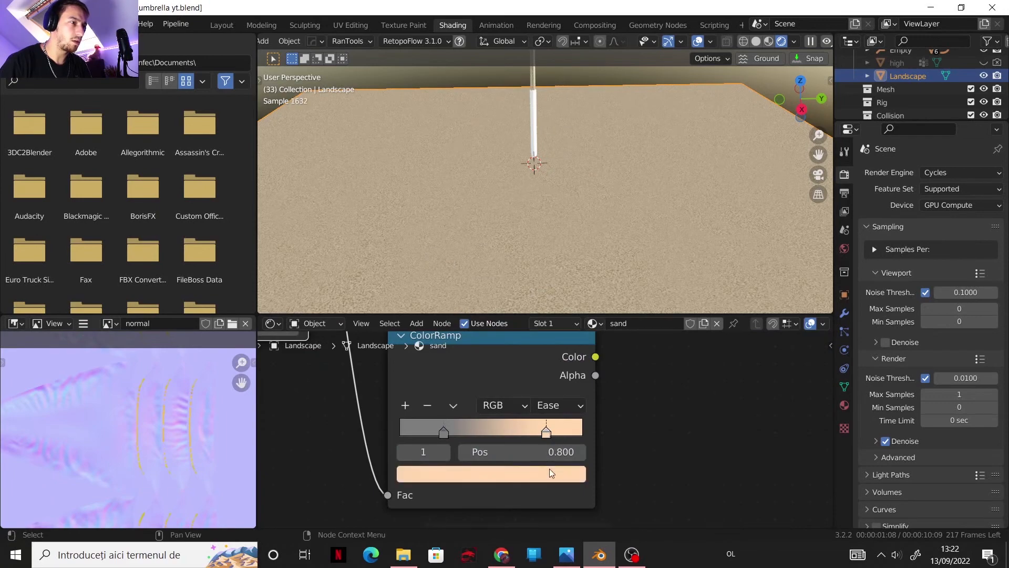
pyautogui.click(551, 472)
pyautogui.moveTo(505, 415); pyautogui.dragTo(402, 415)
# Add a Bump node, feeding its height from the gray ColorRamp and sending its output to the Principled BSDF's normal
pyautogui.scroll(-5, 647, 428)
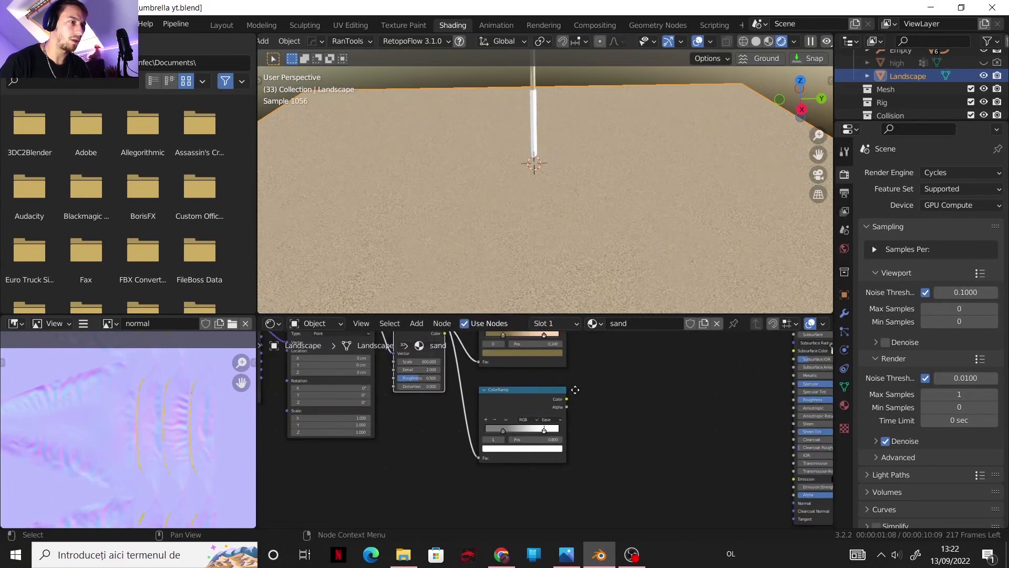
pyautogui.hotkey('shift', 'a')
pyautogui.moveTo(578, 416)
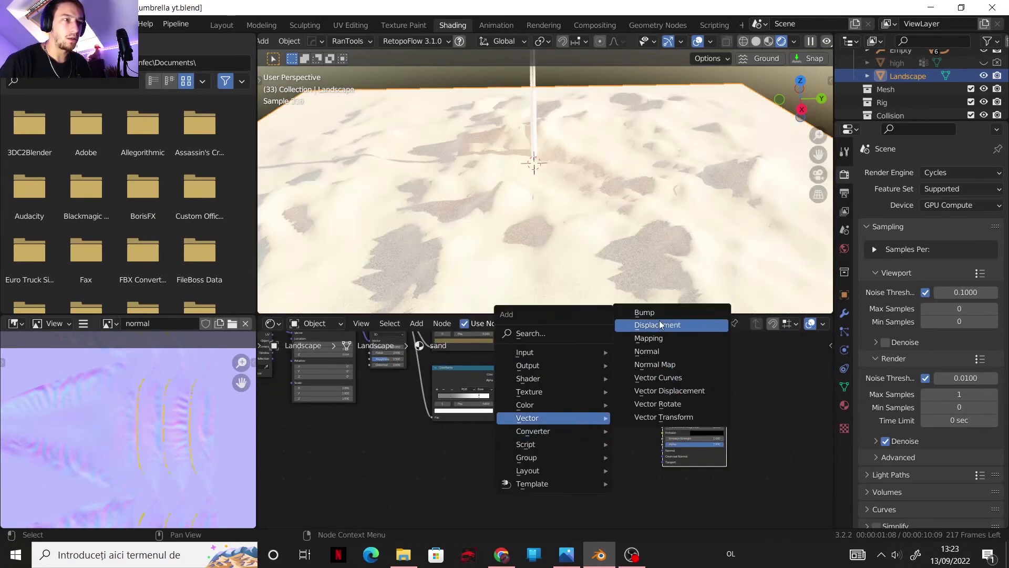
pyautogui.click(645, 313)
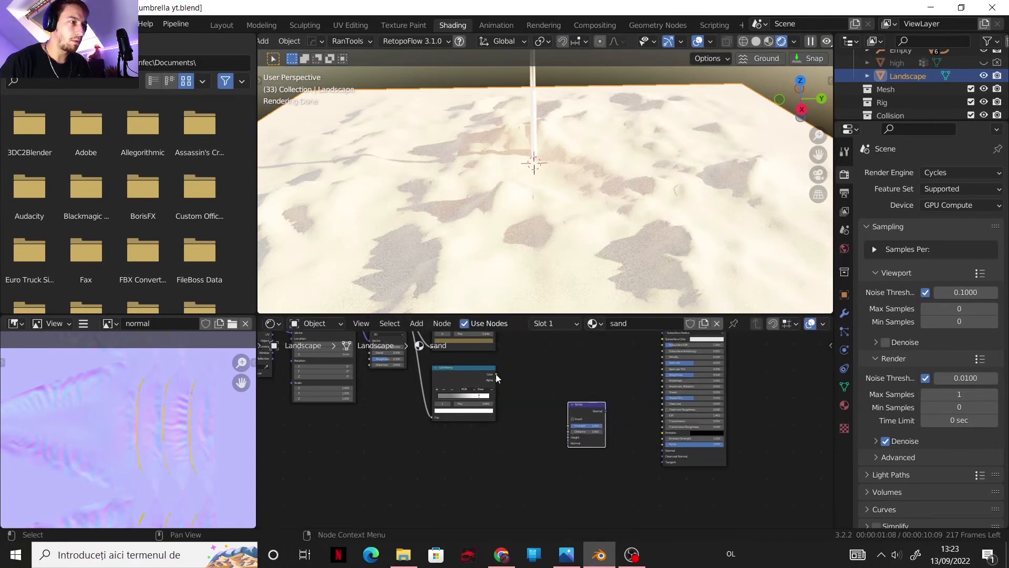
pyautogui.moveTo(496, 373); pyautogui.dragTo(659, 449)
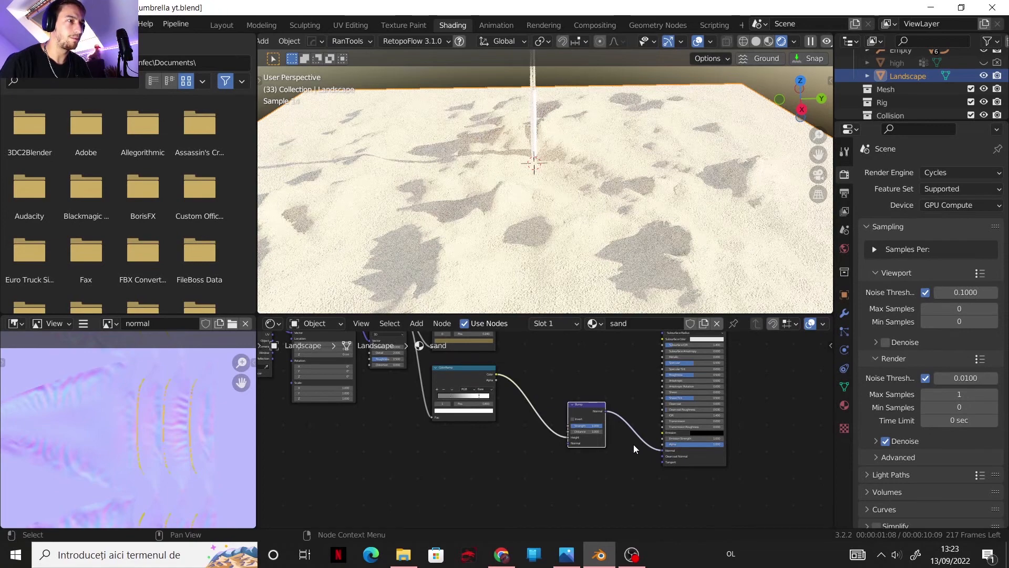
# Set the Bump node's strength to 0.3
pyautogui.scroll(4, 564, 433)
pyautogui.click(615, 422)
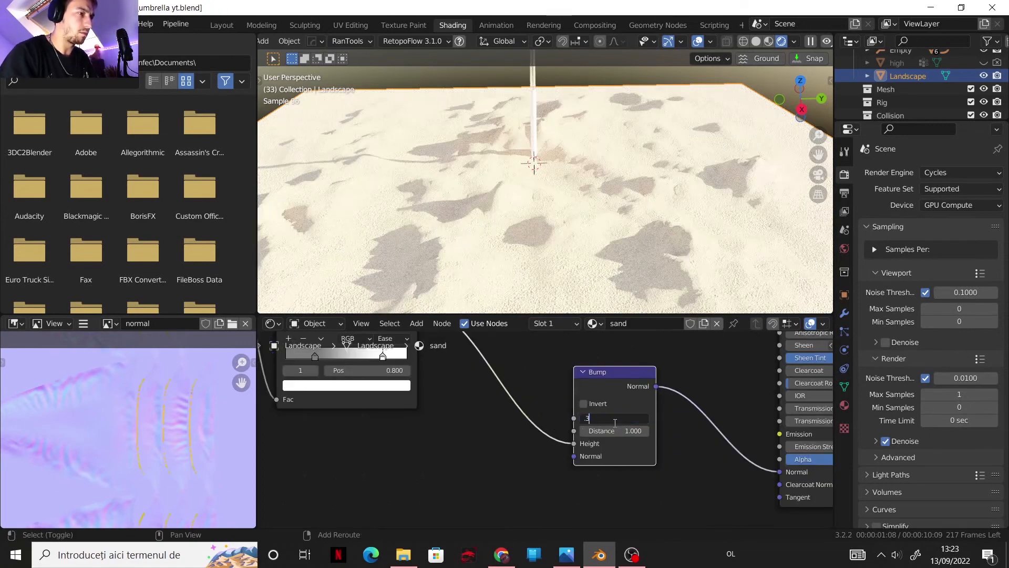
pyautogui.write('.3')
pyautogui.press('Return')
# Add a Wave Texture node below the noise nodes and preview it on the landscape
pyautogui.press('Home')
pyautogui.hotkey('shift', 'a')
pyautogui.moveTo(498, 448)
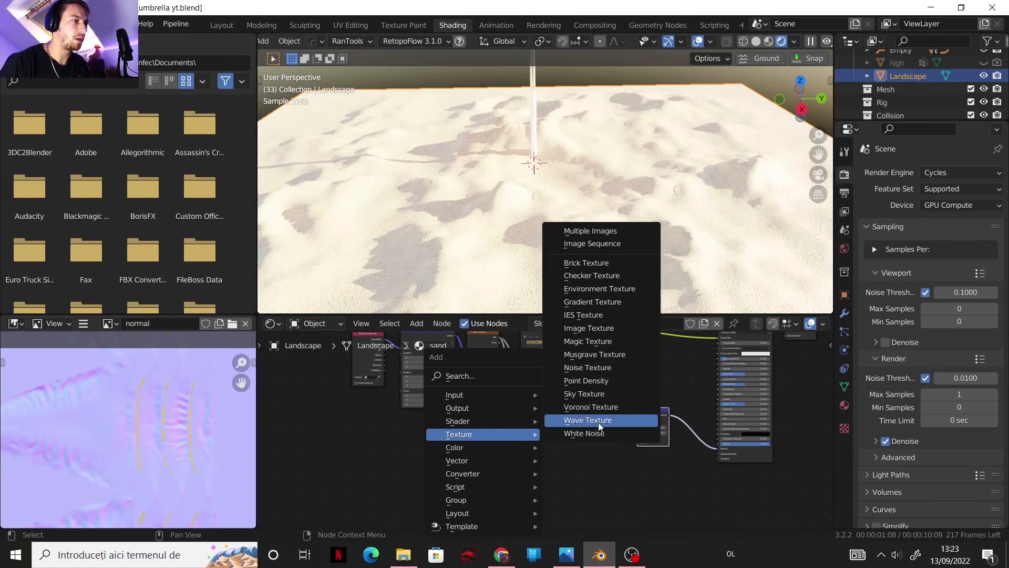
pyautogui.click(598, 422)
pyautogui.click(443, 434)
pyautogui.keyDown('ctrl'); pyautogui.keyDown('shift'); pyautogui.click(452, 439); pyautogui.keyUp('shift'); pyautogui.keyUp('ctrl')
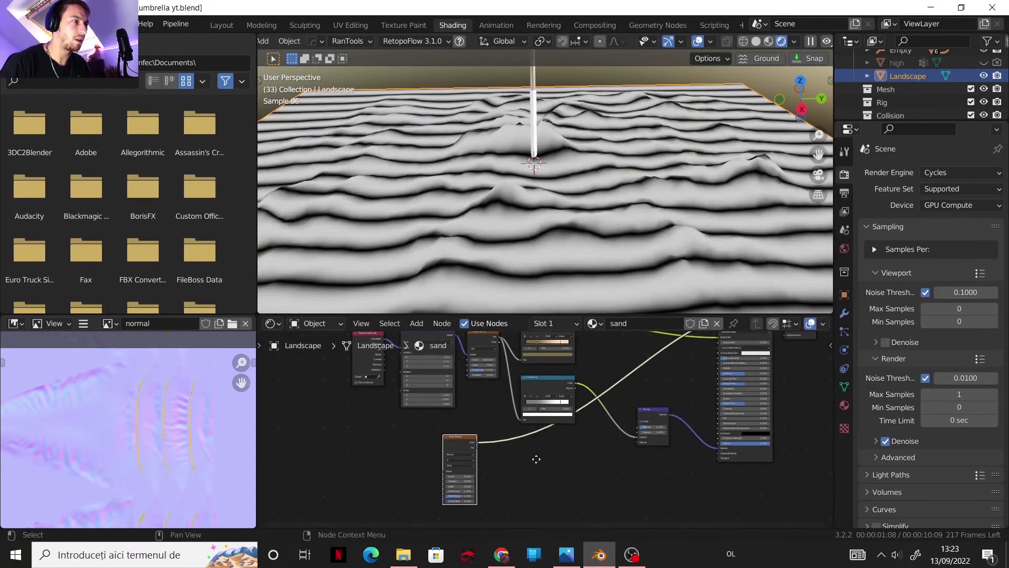
# Set the Wave Texture's distortion to 13.8 and detail to 2.2, and raise its detail roughness
pyautogui.moveTo(536, 459); pyautogui.dragTo(581, 349, button='middle')
pyautogui.scroll(8, 500, 471)
pyautogui.scroll(4, 581, 350)
pyautogui.moveTo(449, 461); pyautogui.dragTo(461, 461)
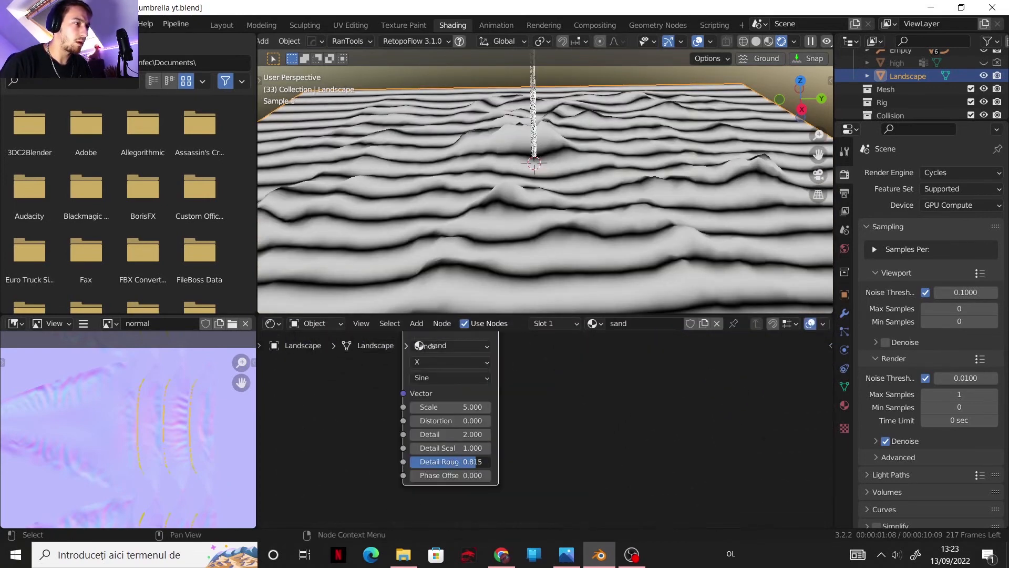
pyautogui.moveTo(451, 421); pyautogui.dragTo(528, 421)
pyautogui.scroll(-1, 523, 439)
pyautogui.scroll(-3, 524, 439)
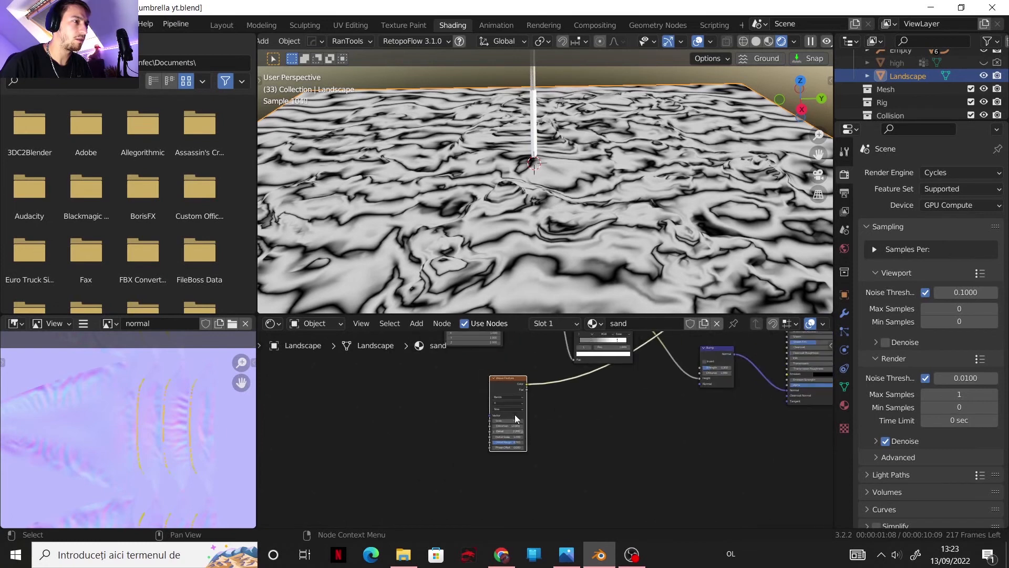
# Mix the Wave Texture with the gray ColorRamp and place the Mix node ahead of the Bump height input
pyautogui.moveTo(515, 414); pyautogui.dragTo(468, 424, button='middle')
pyautogui.scroll(-1, 510, 438)
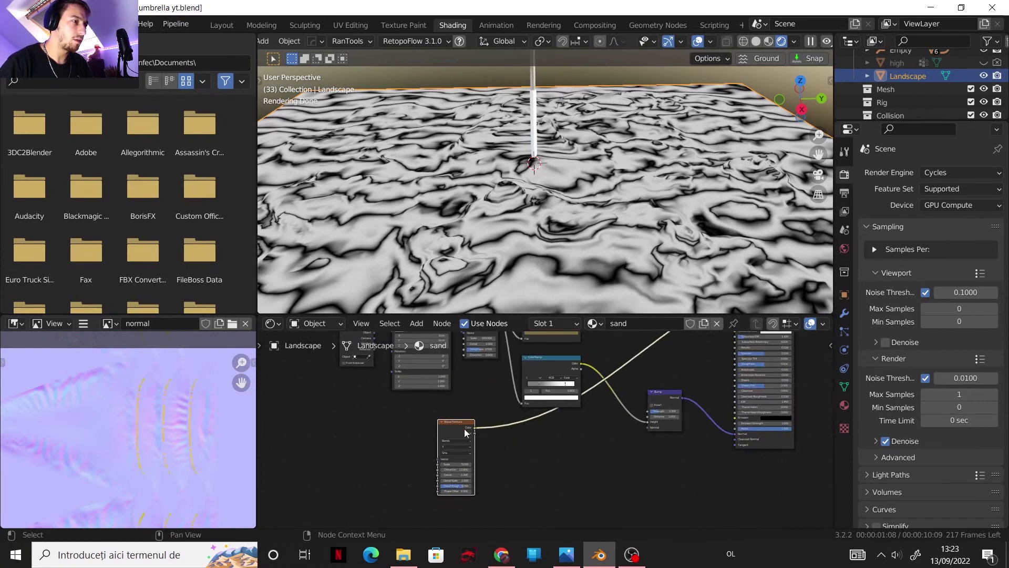
pyautogui.keyDown('ctrl'); pyautogui.keyDown('shift'); pyautogui.moveTo(455, 432); pyautogui.dragTo(559, 385, button='right'); pyautogui.keyUp('shift'); pyautogui.keyUp('ctrl')
pyautogui.moveTo(629, 406); pyautogui.dragTo(595, 437)
# Preview the Mix node's result on the landscape and expand the collapsed node to show its settings
pyautogui.moveTo(606, 401); pyautogui.dragTo(576, 412, button='middle')
pyautogui.scroll(1, 574, 421)
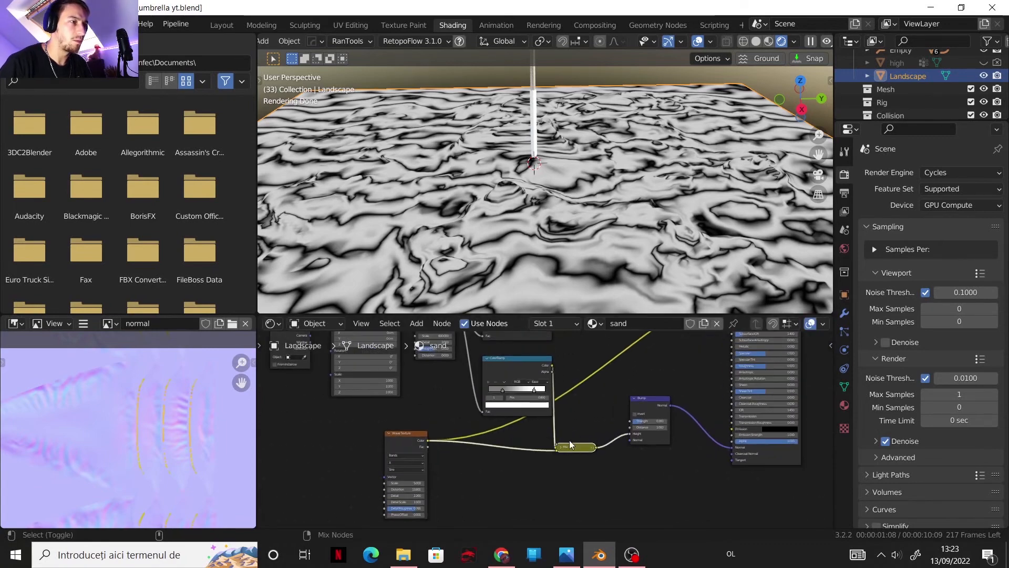
pyautogui.scroll(3, 569, 431)
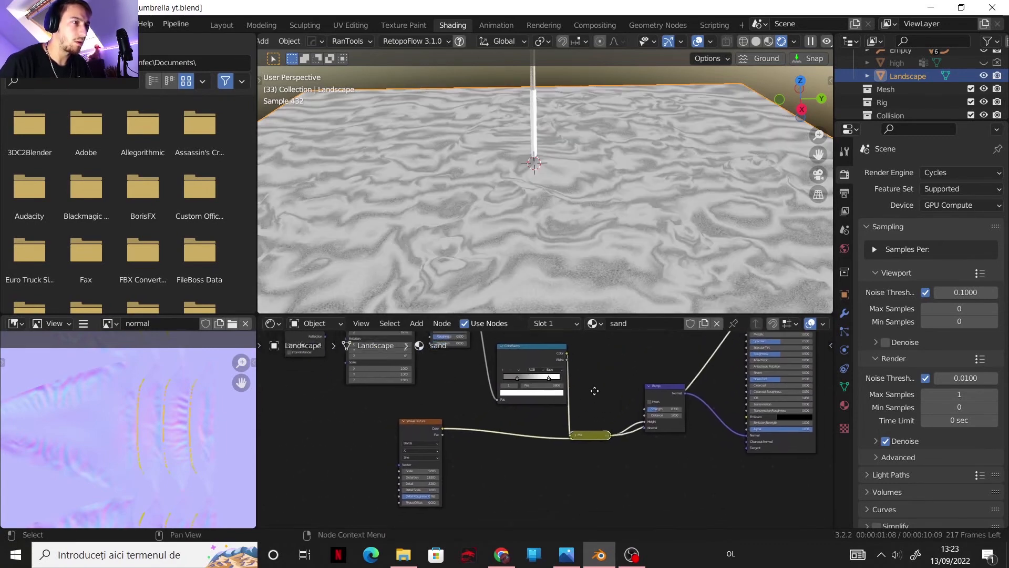
pyautogui.click(555, 427)
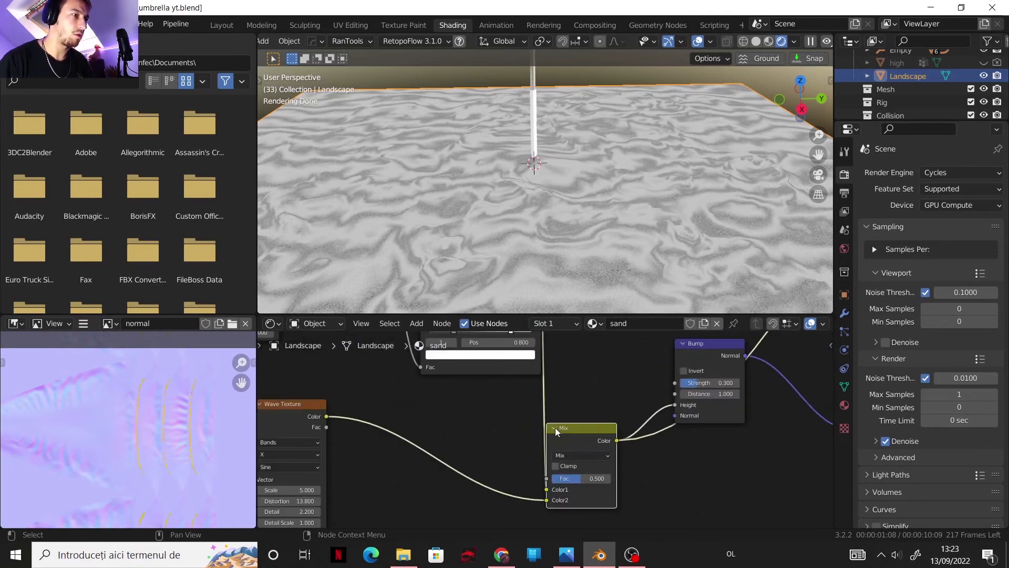
# Change the Mix node to Multiply, raise its factor close to 1, and preview the Bump node on the landscape
pyautogui.click(573, 455)
pyautogui.click(573, 417)
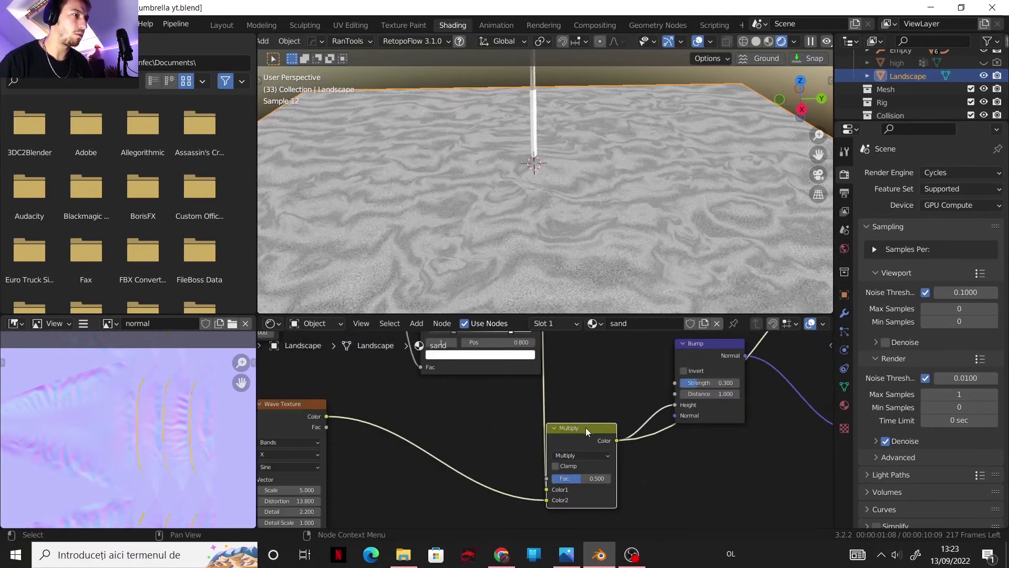
pyautogui.moveTo(586, 479); pyautogui.dragTo(612, 480)
pyautogui.scroll(-3, 637, 453)
pyautogui.scroll(2, 618, 441)
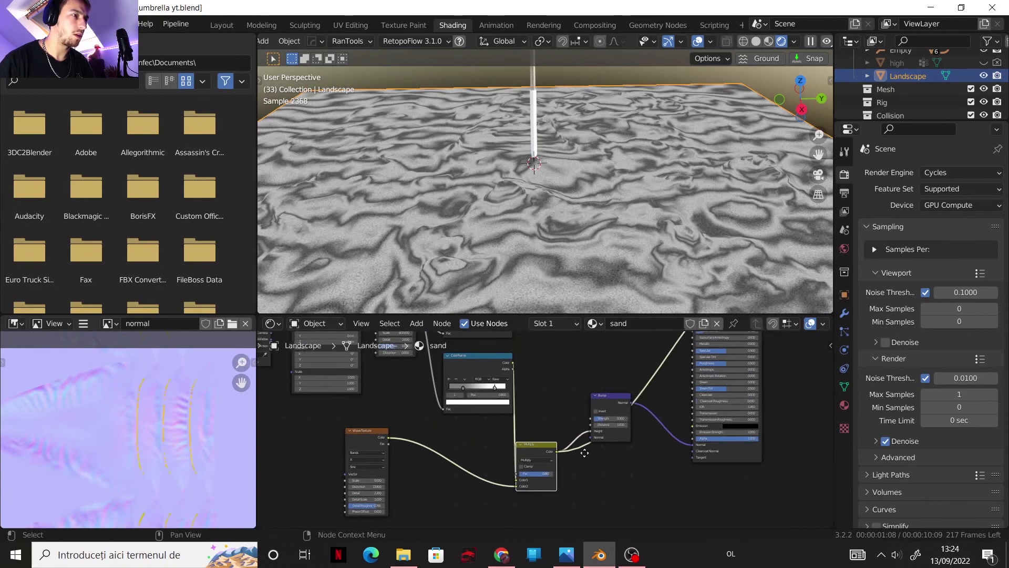
pyautogui.keyDown('ctrl'); pyautogui.keyDown('shift'); pyautogui.click(626, 392); pyautogui.keyUp('shift'); pyautogui.keyUp('ctrl')
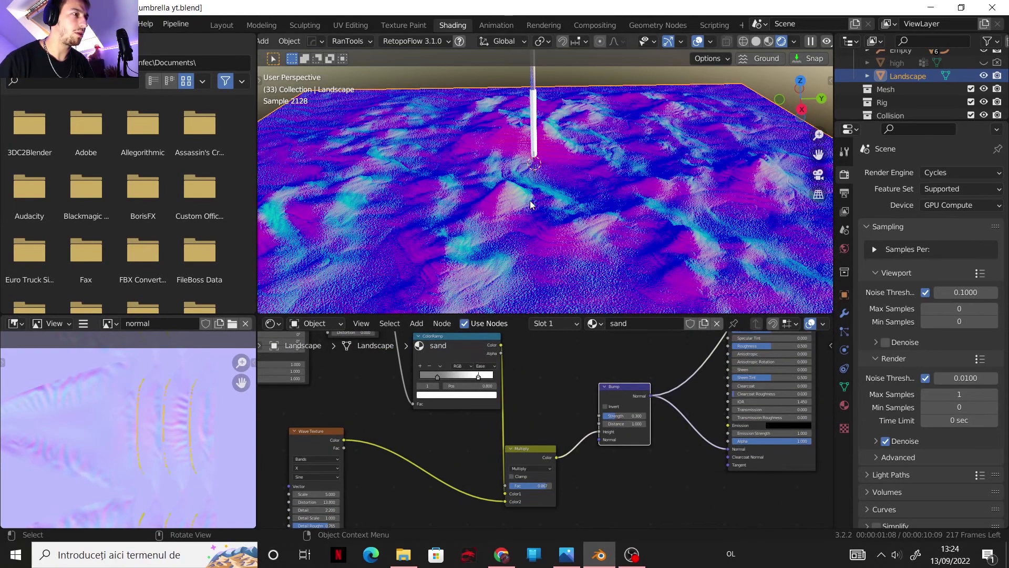
# Set the Wave Texture's scale to 8.9
pyautogui.moveTo(476, 446); pyautogui.dragTo(531, 429, button='middle')
pyautogui.scroll(3, 375, 473)
pyautogui.moveTo(370, 477); pyautogui.dragTo(391, 478)
pyautogui.scroll(-2, 490, 396)
# Add Texture Coordinate and Mapping nodes to the Wave Texture and change the Mapping's Y scale
pyautogui.click(489, 397)
pyautogui.moveTo(355, 402); pyautogui.dragTo(523, 336, button='middle')
pyautogui.hotkey('ctrl', 't')
pyautogui.scroll(3, 479, 431)
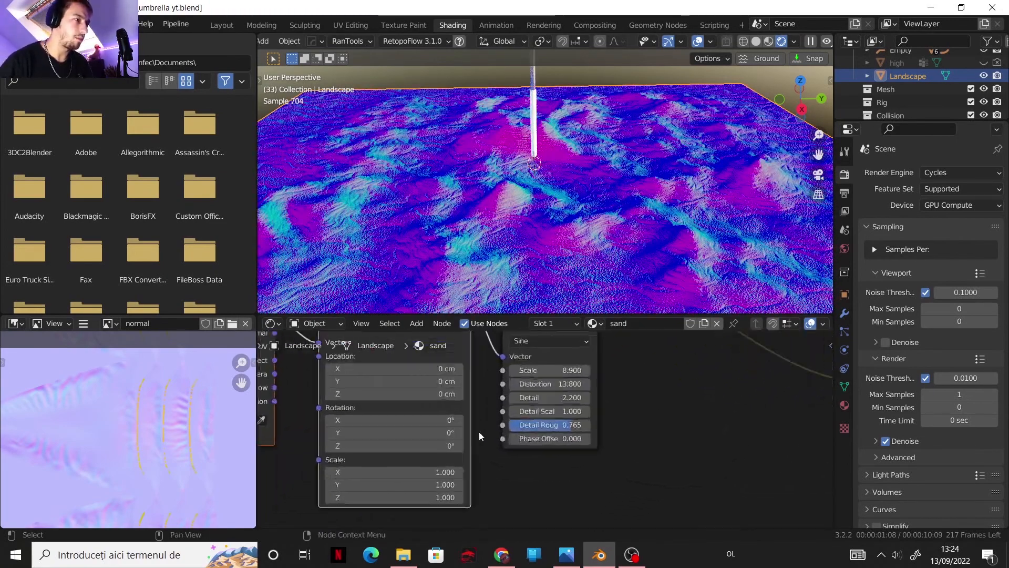
pyautogui.scroll(-3, 464, 442)
pyautogui.scroll(1, 465, 442)
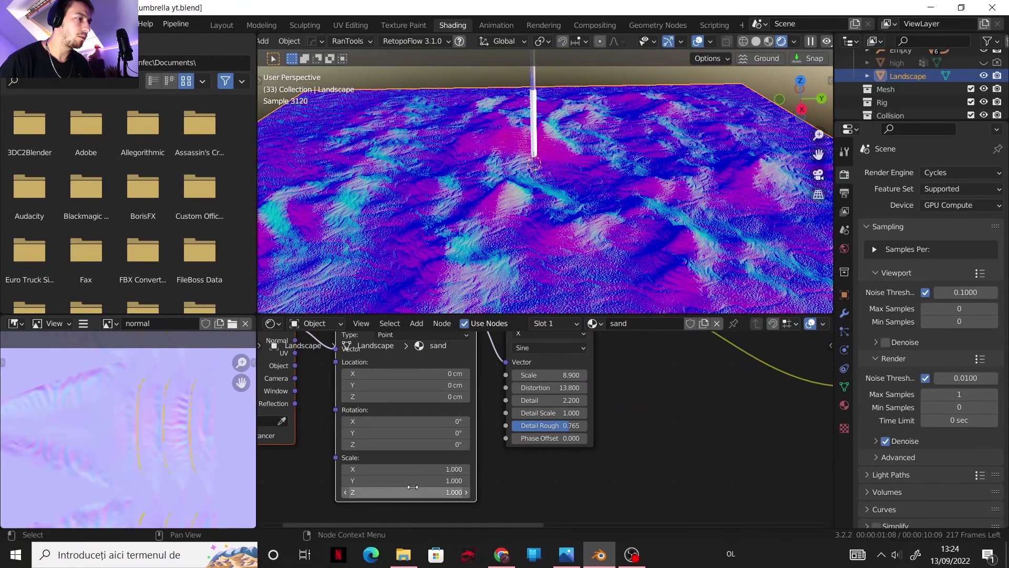
pyautogui.moveTo(412, 482); pyautogui.dragTo(409, 481)
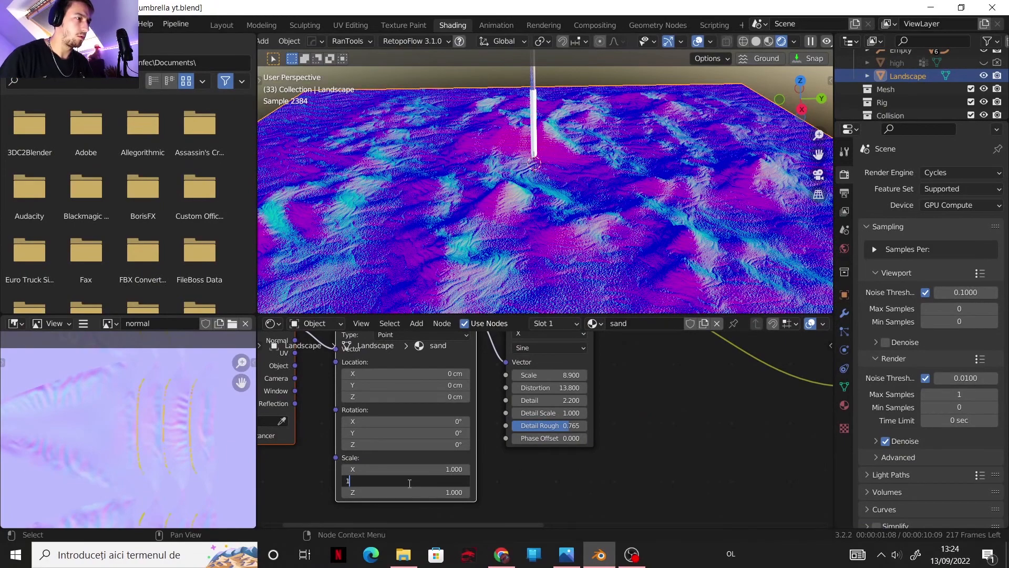
pyautogui.press('Return')
pyautogui.scroll(-4, 523, 487)
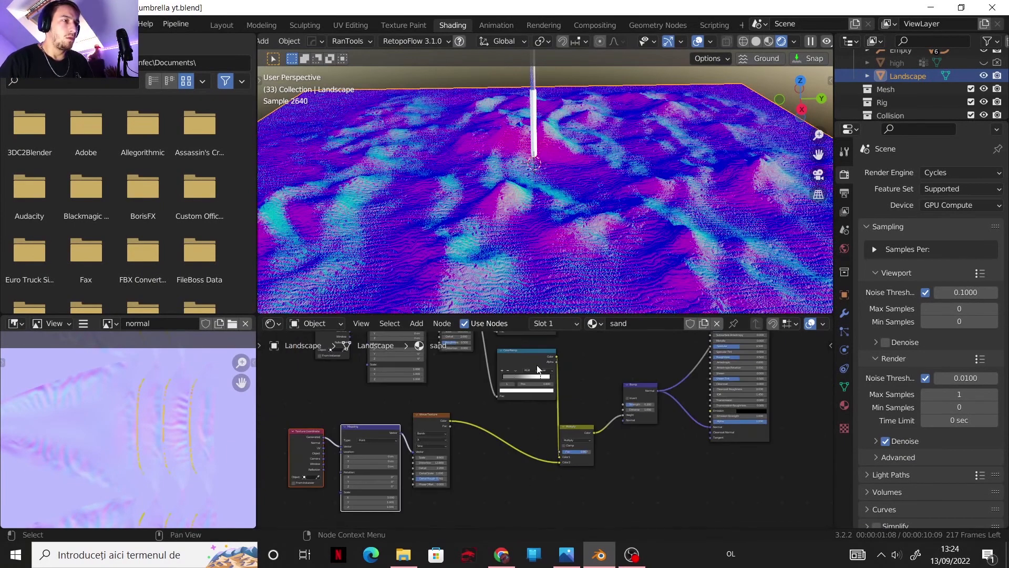
# Reposition the gray ColorRamp, route the Principled BSDF back to the material output, and raise its roughness
pyautogui.moveTo(538, 369); pyautogui.dragTo(525, 386)
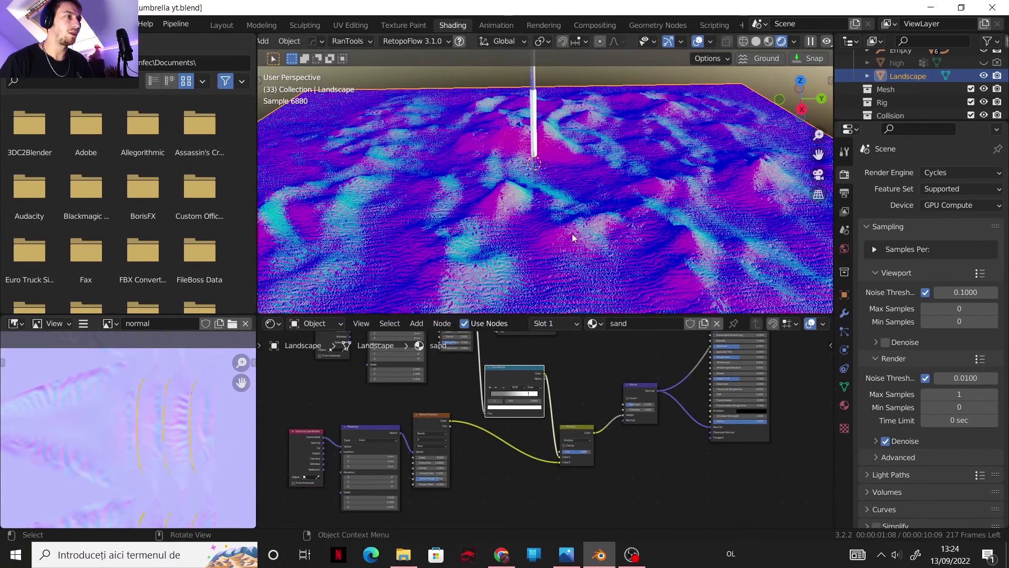
pyautogui.keyDown('ctrl'); pyautogui.keyDown('shift'); pyautogui.click(749, 438); pyautogui.keyUp('shift'); pyautogui.keyUp('ctrl')
pyautogui.moveTo(741, 357); pyautogui.dragTo(682, 439, button='middle')
pyautogui.scroll(2, 683, 439)
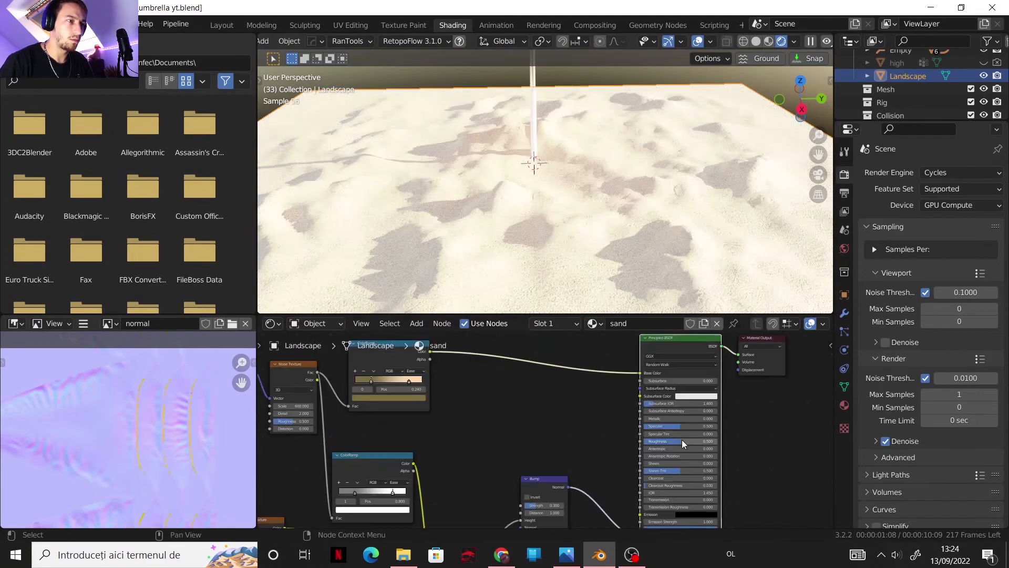
pyautogui.moveTo(682, 439); pyautogui.dragTo(704, 441)
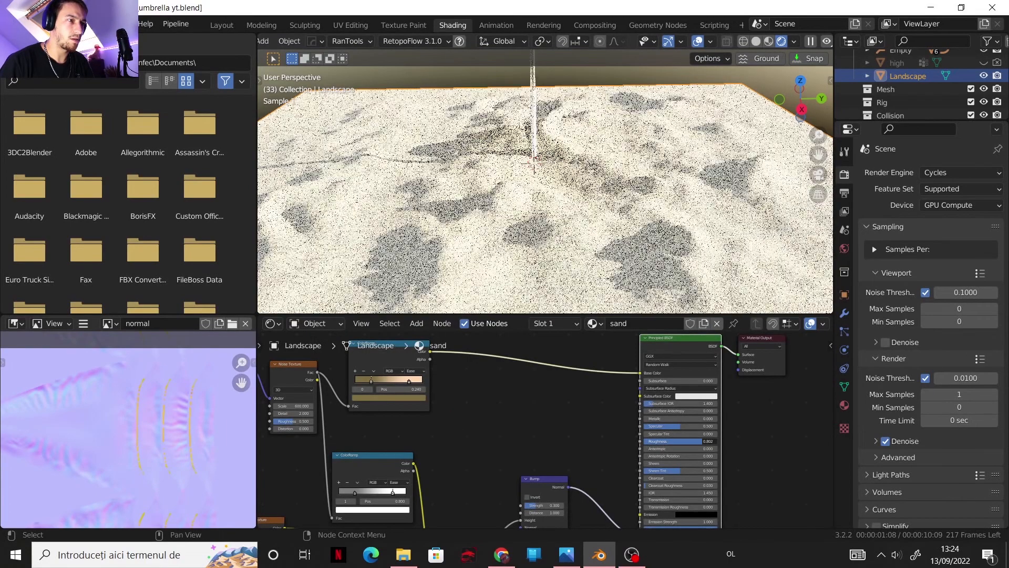
# Connect the gray ColorRamp's color to the Principled BSDF's Roughness and raise the Bump node's strength above 0.7
pyautogui.moveTo(515, 457); pyautogui.dragTo(519, 436, button='middle')
pyautogui.moveTo(417, 441); pyautogui.dragTo(522, 427)
pyautogui.moveTo(636, 423); pyautogui.dragTo(642, 419)
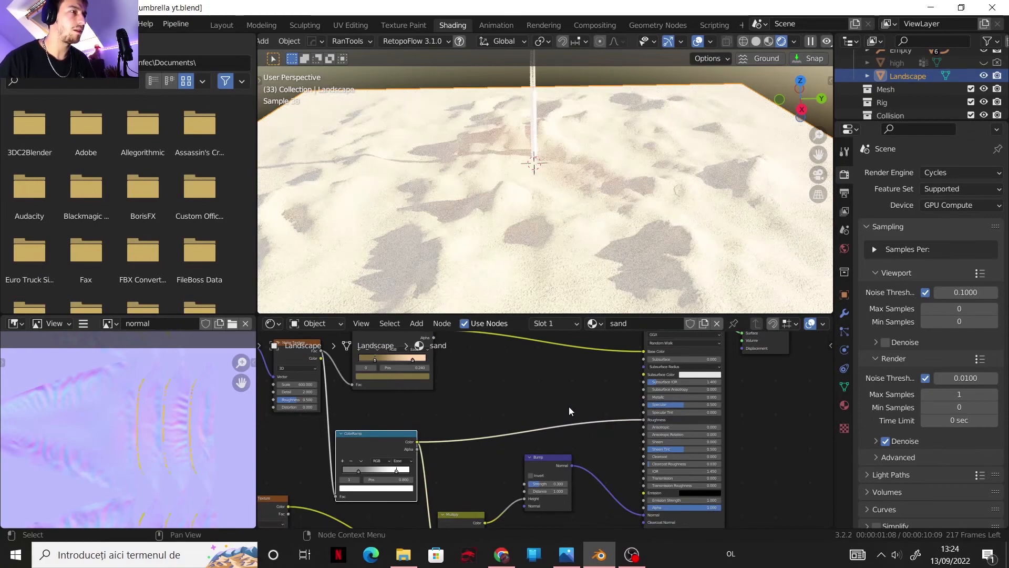
pyautogui.moveTo(541, 484); pyautogui.dragTo(558, 483)
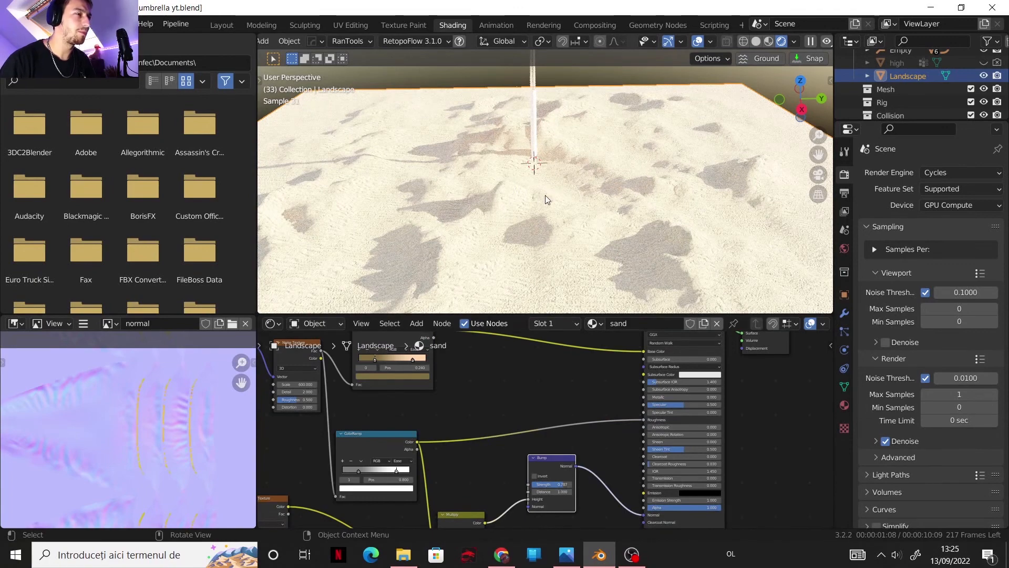
# Switch to the Layout workspace and save the umbrella file
pyautogui.scroll(-2, 547, 188)
pyautogui.click(221, 25)
pyautogui.click(29, 23)
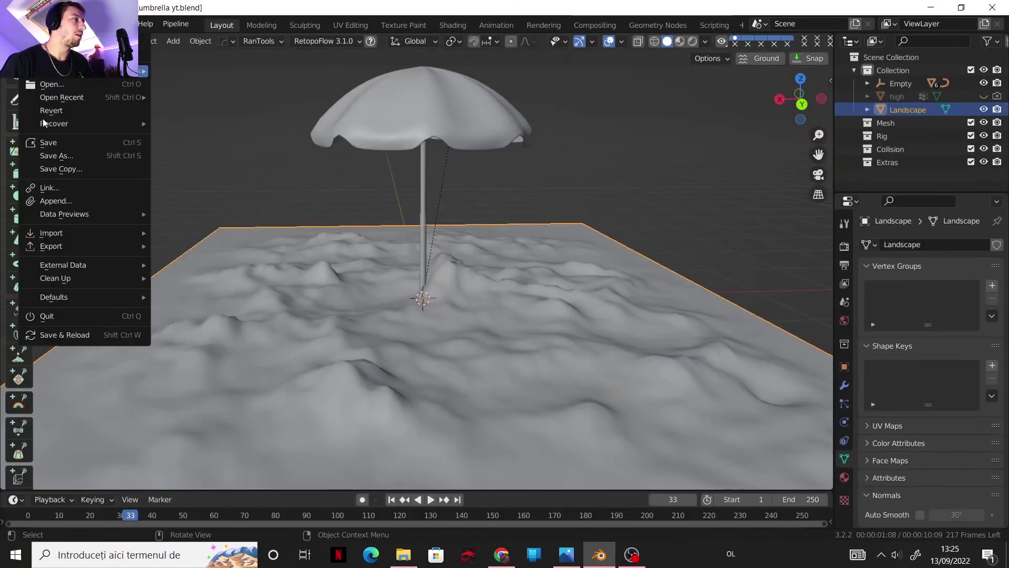
pyautogui.click(51, 147)
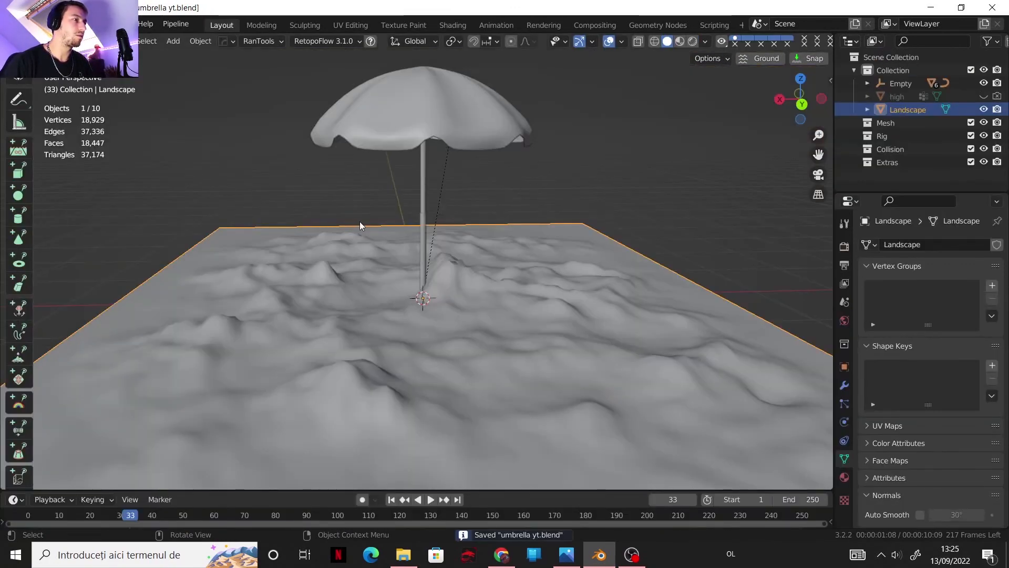
# Tune the sky texture in rendered view: Air 1.896, Dust 0.851, Ozone 5.925 and Sun Rotation 72.7°
pyautogui.moveTo(359, 222); pyautogui.dragTo(403, 317, button='middle')
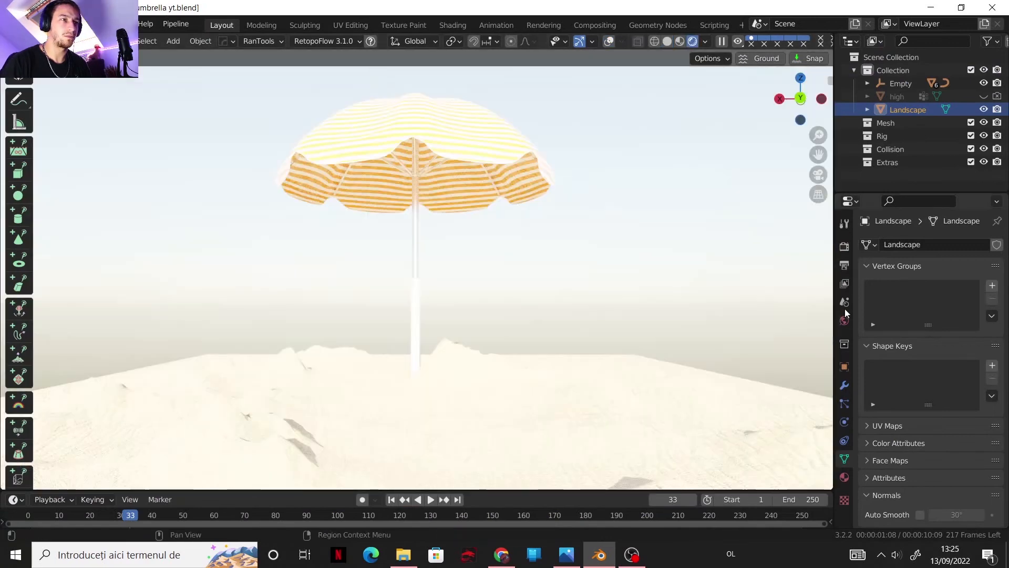
pyautogui.click(844, 321)
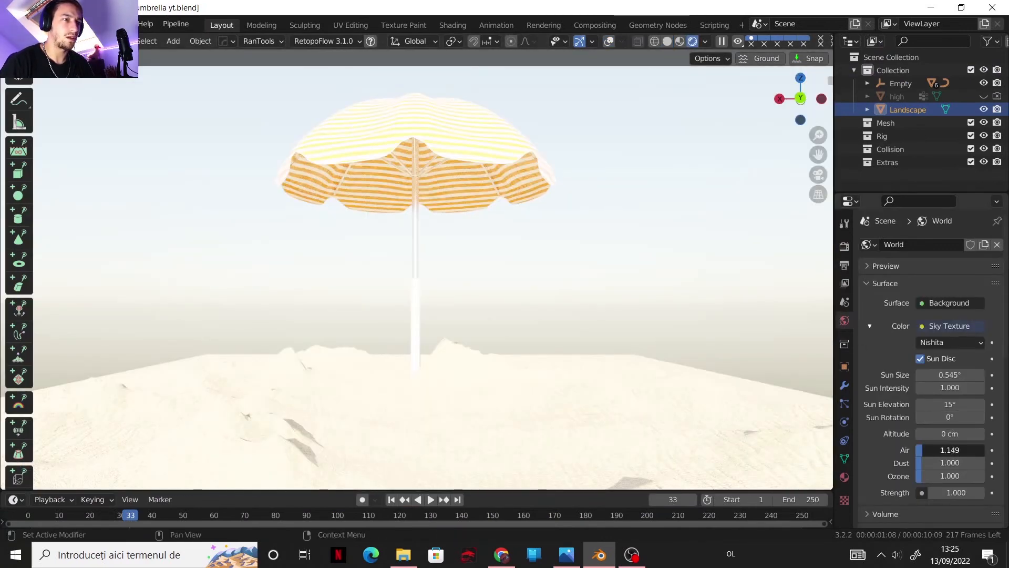
pyautogui.moveTo(924, 451); pyautogui.dragTo(929, 451)
pyautogui.moveTo(927, 463); pyautogui.dragTo(954, 476)
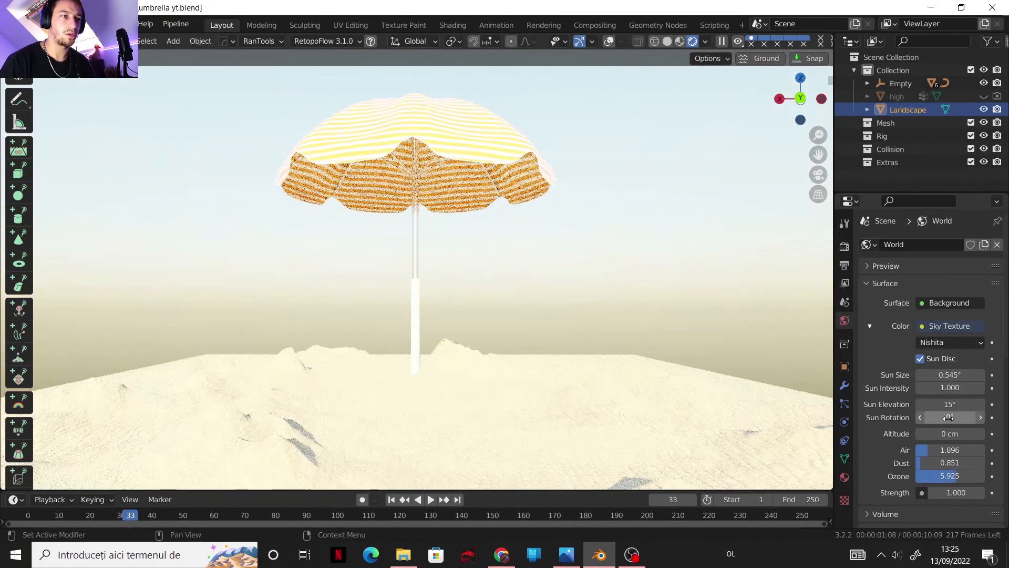
pyautogui.moveTo(950, 416); pyautogui.dragTo(981, 417)
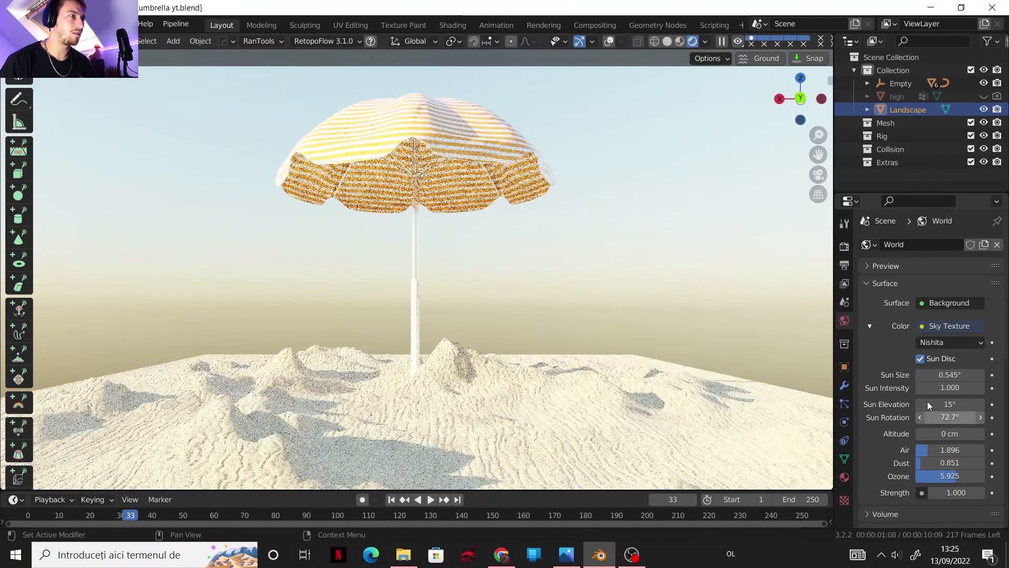
pyautogui.scroll(5, 469, 260)
pyautogui.scroll(-5, 468, 261)
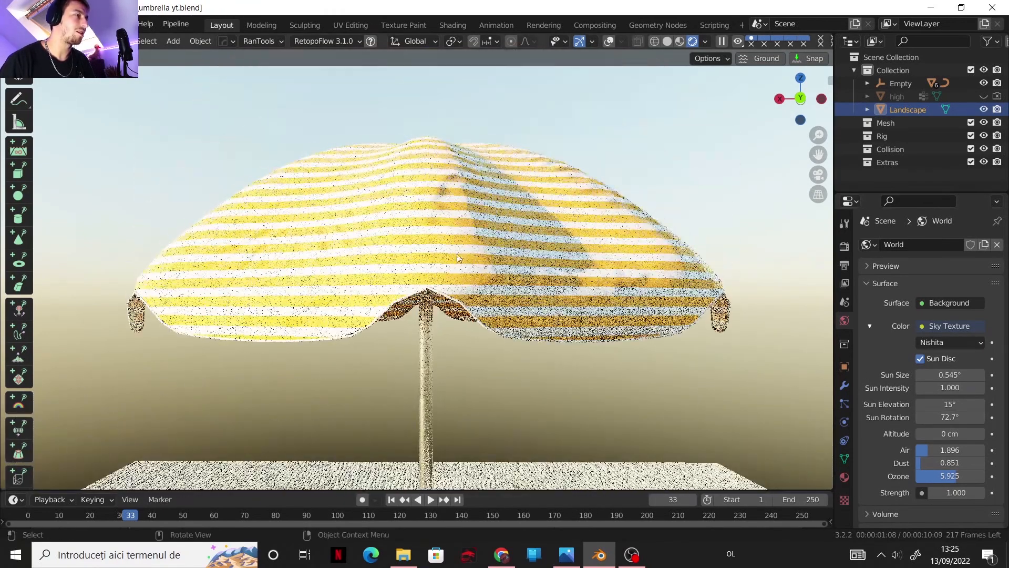
pyautogui.scroll(-5, 538, 261)
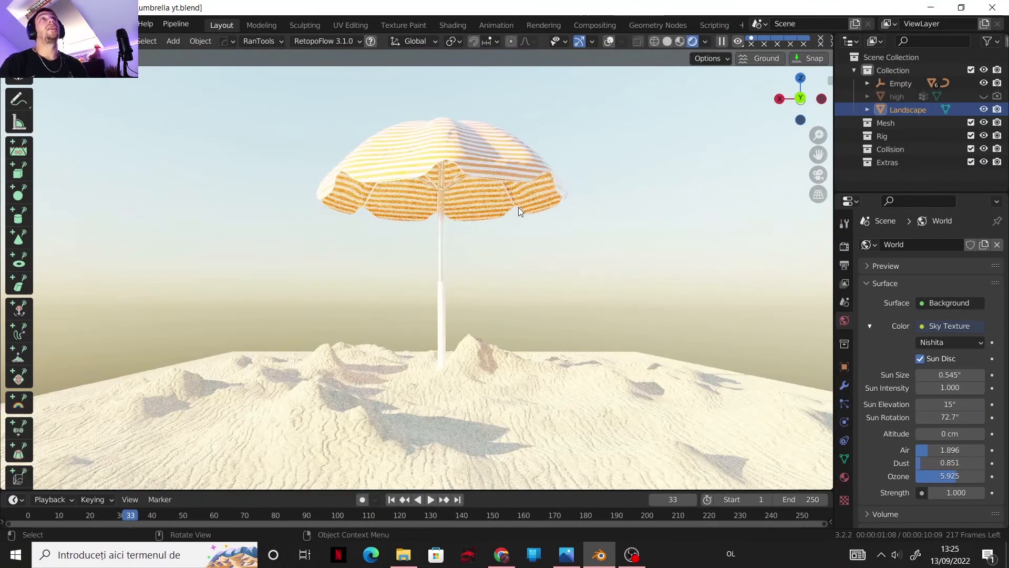
pyautogui.moveTo(518, 220)
pyautogui.keyDown('shift'); pyautogui.mouseDown(button='middle')
pyautogui.moveTo(527, 204)
pyautogui.moveTo(522, 217)
pyautogui.moveTo(566, 221)
pyautogui.mouseUp(button='middle'); pyautogui.keyUp('shift')
# Return the viewport to solid shading with overlays shown and hide the landscape
pyautogui.click(666, 41)
pyautogui.scroll(-3, 573, 200)
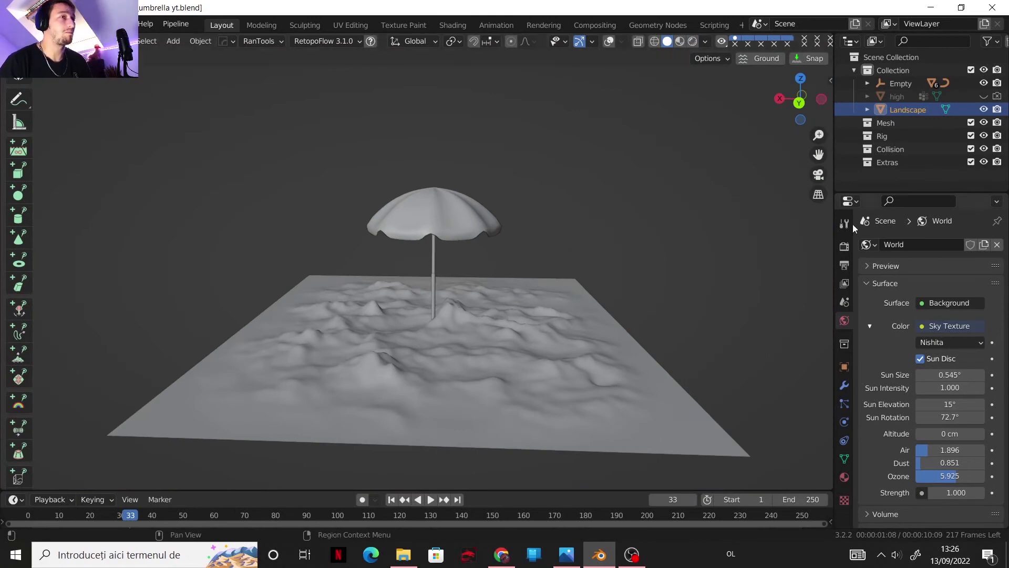
pyautogui.click(894, 83)
pyautogui.moveTo(526, 247); pyautogui.dragTo(512, 273, button='middle')
pyautogui.click(609, 41)
pyautogui.scroll(2, 504, 245)
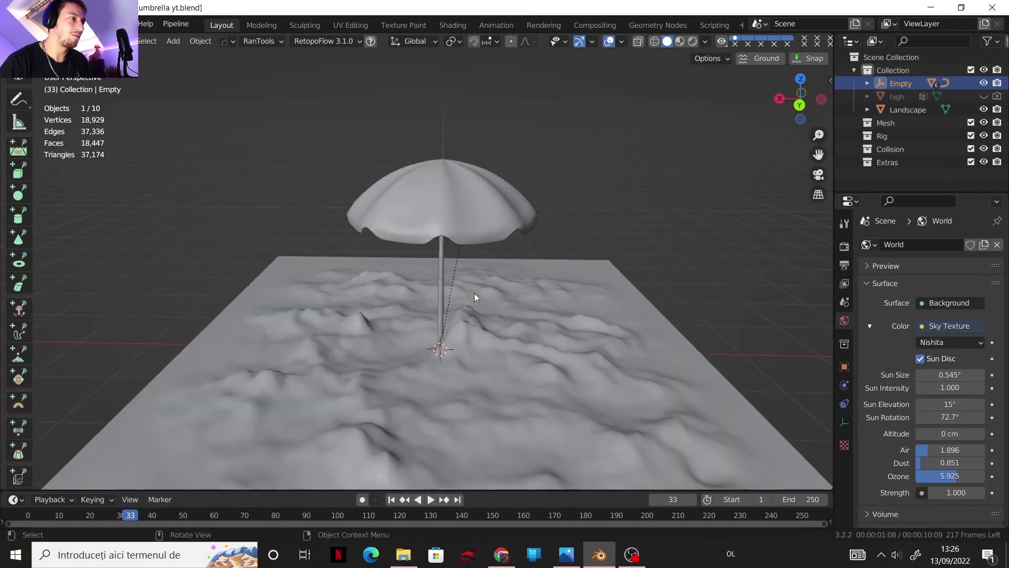
pyautogui.click(983, 109)
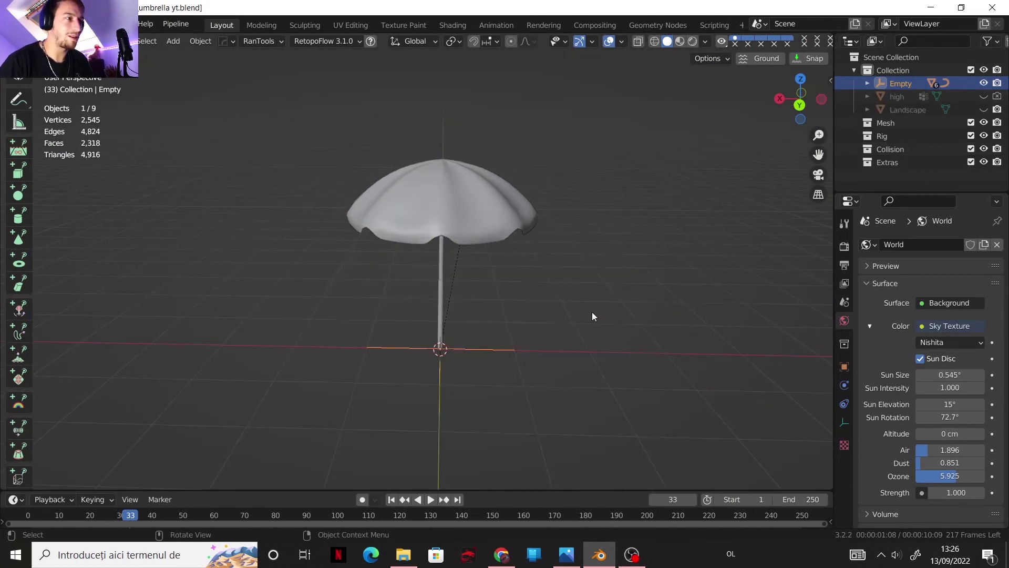
# Select the whole umbrella with its empty, unhide the landscape, and duplicate the umbrella by 239.44 cm in X and -248.47 cm in Y
pyautogui.moveTo(523, 387); pyautogui.dragTo(343, 67)
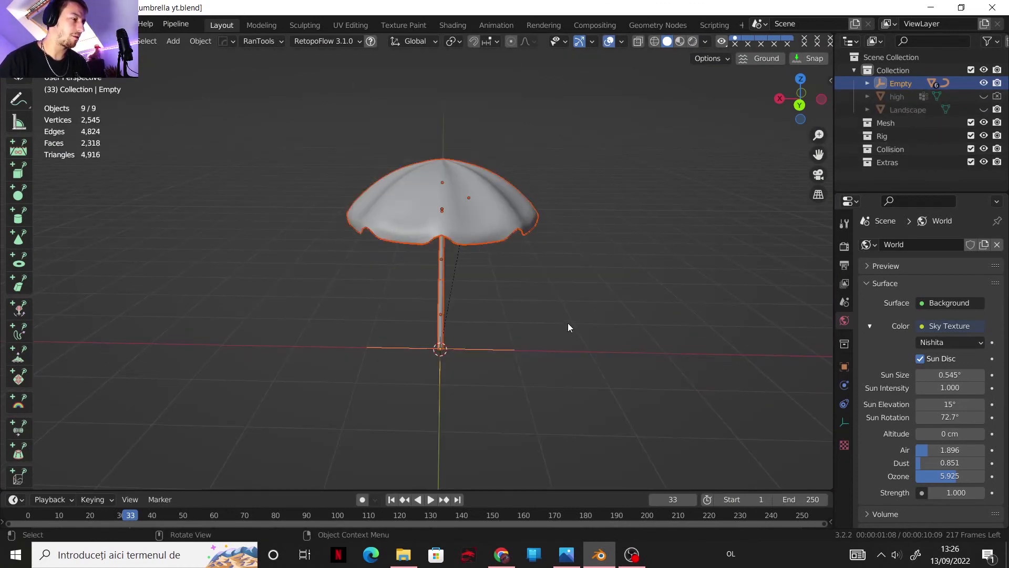
pyautogui.click(983, 109)
pyautogui.hotkey('shift', 'd')
pyautogui.hotkey('shift', 'z')
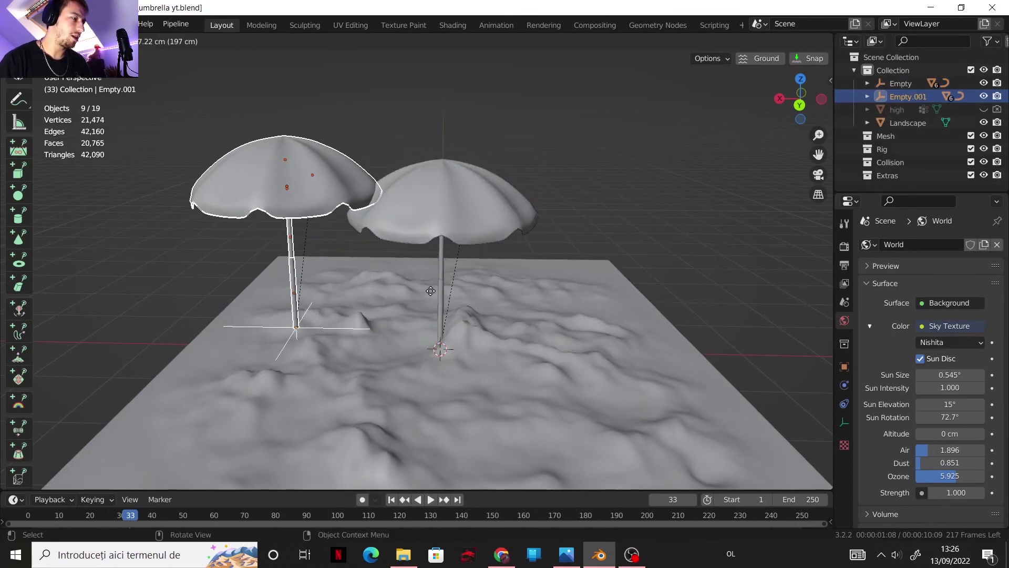
pyautogui.click(431, 259)
pyautogui.scroll(-2, 431, 259)
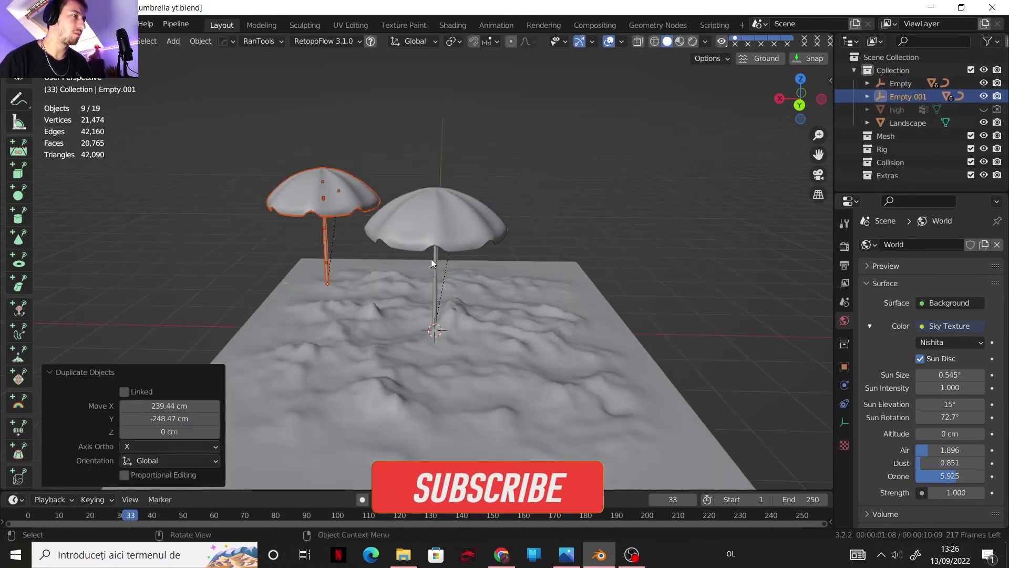
# Hide the landscape and duplicate both umbrellas by -237.9 cm in X and -80.572 cm in Y
pyautogui.keyDown('shift'); pyautogui.moveTo(462, 273); pyautogui.dragTo(498, 286, button='middle'); pyautogui.keyUp('shift')
pyautogui.moveTo(498, 286)
pyautogui.mouseDown(button='middle')
pyautogui.moveTo(510, 299)
pyautogui.moveTo(496, 294)
pyautogui.mouseUp(button='middle')
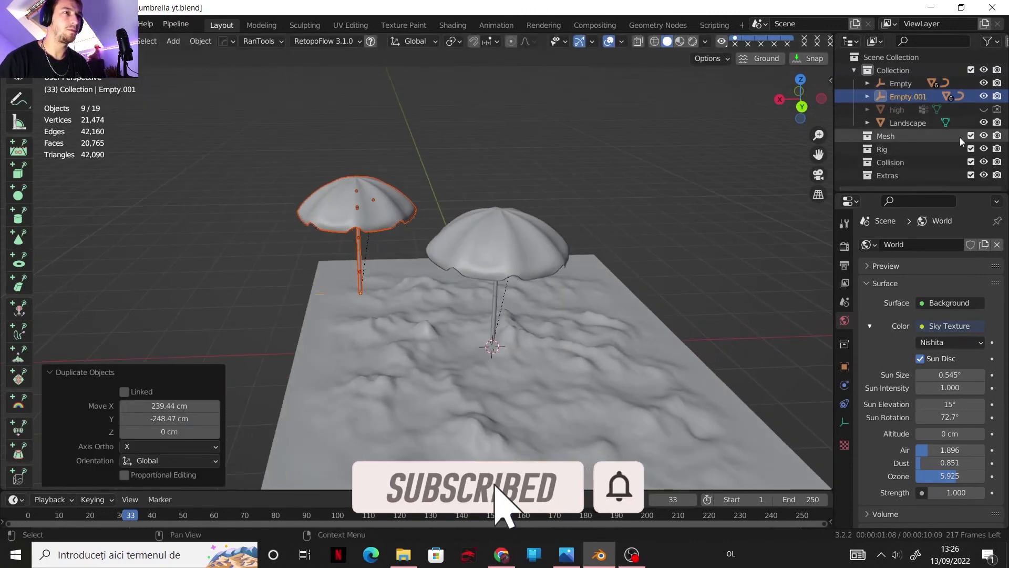
pyautogui.click(984, 123)
pyautogui.press('a')
pyautogui.hotkey('shift', 'd')
pyautogui.hotkey('shift', 'z')
pyautogui.click(744, 293)
# Duplicate the new umbrella pair by 239.53 cm in X and 399.1 cm in Y
pyautogui.hotkey('shift', 'd')
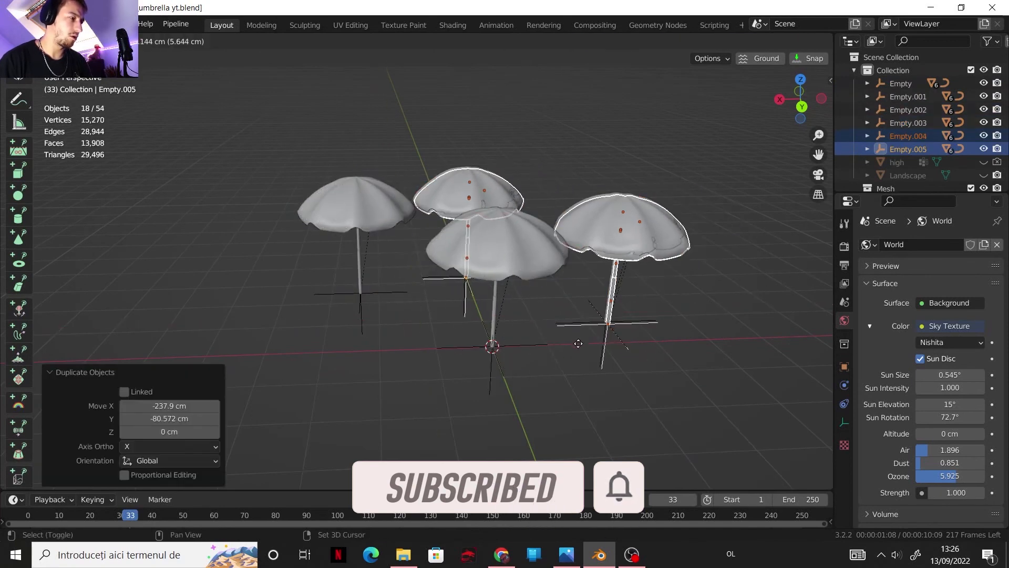
pyautogui.hotkey('shift', 'z')
pyautogui.click(462, 479)
# Select the six umbrella empties and randomize their X, Y and Z rotation with Randomize Transform
pyautogui.moveTo(462, 292); pyautogui.dragTo(454, 258, button='middle')
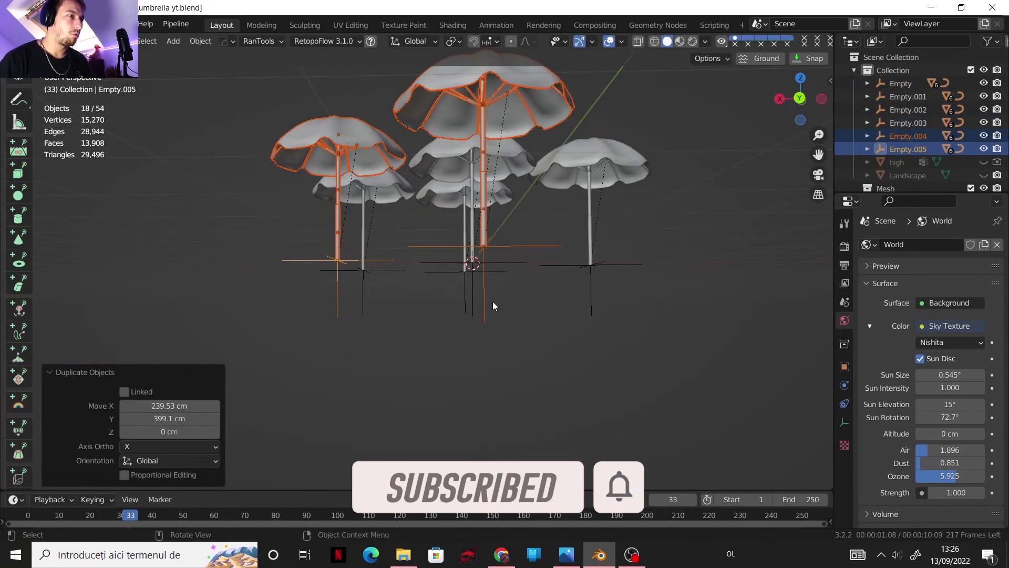
pyautogui.moveTo(276, 283); pyautogui.dragTo(634, 330)
pyautogui.moveTo(634, 329); pyautogui.dragTo(591, 344, button='middle')
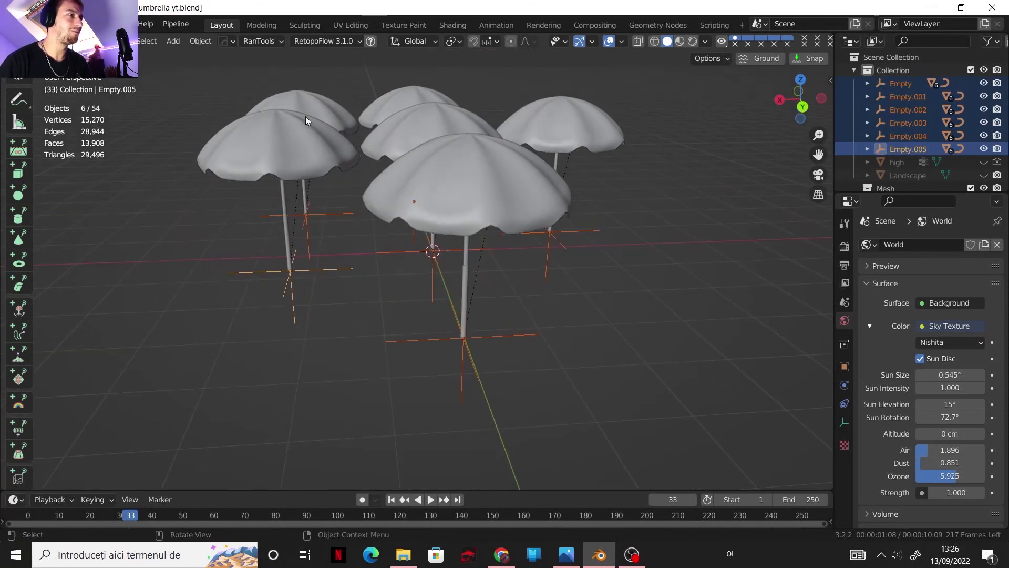
pyautogui.click(199, 41)
pyautogui.moveTo(261, 62)
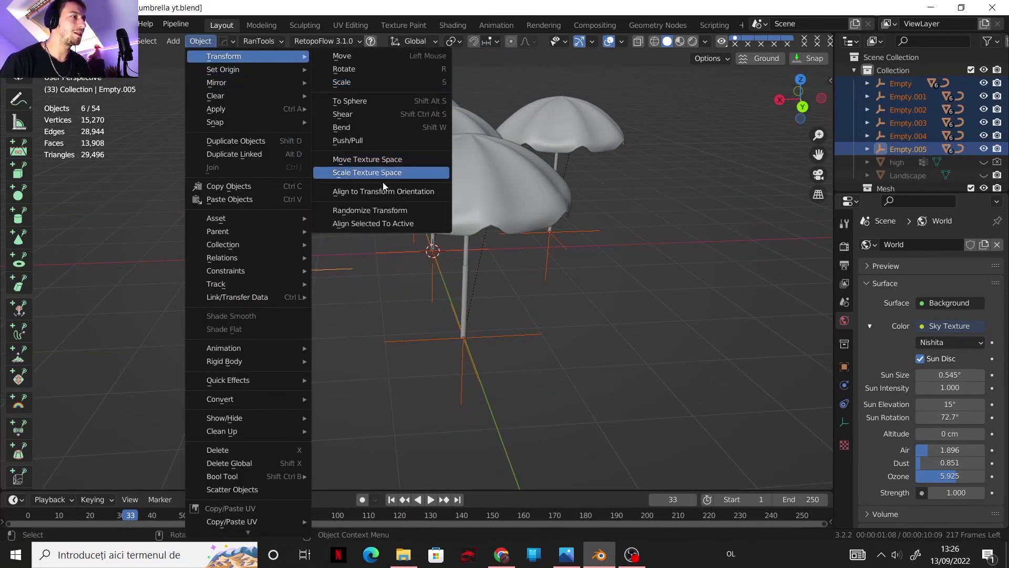
pyautogui.click(386, 211)
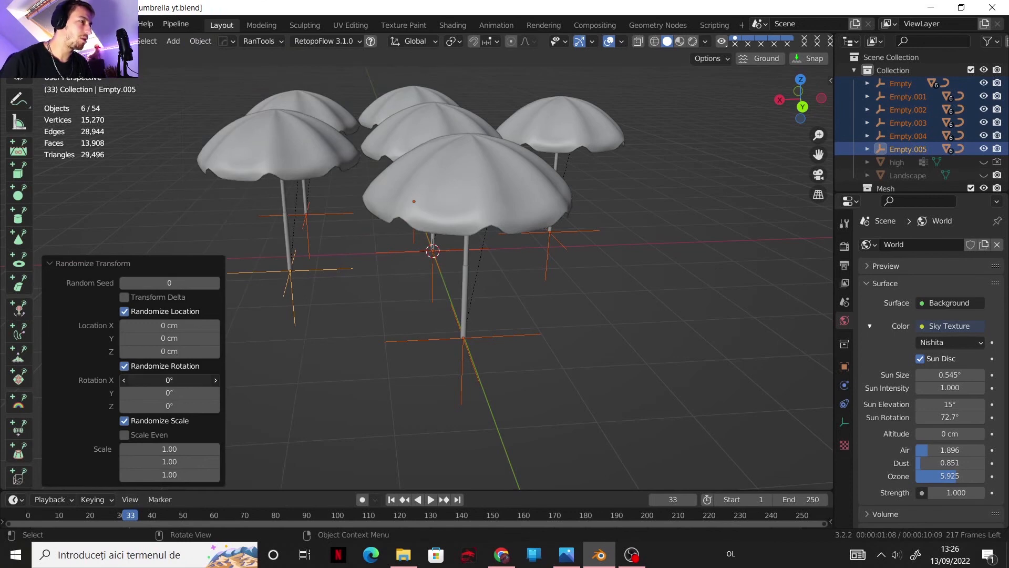
pyautogui.moveTo(173, 380); pyautogui.dragTo(211, 405)
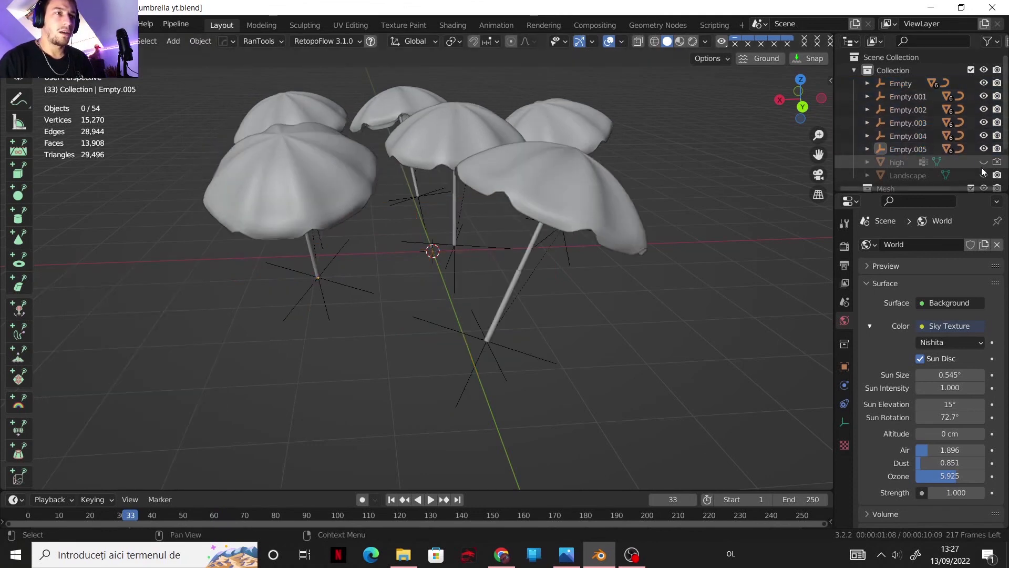
# Unhide the landscape and view the tilted umbrellas on the sand from a low angle in rendered shading
pyautogui.click(984, 175)
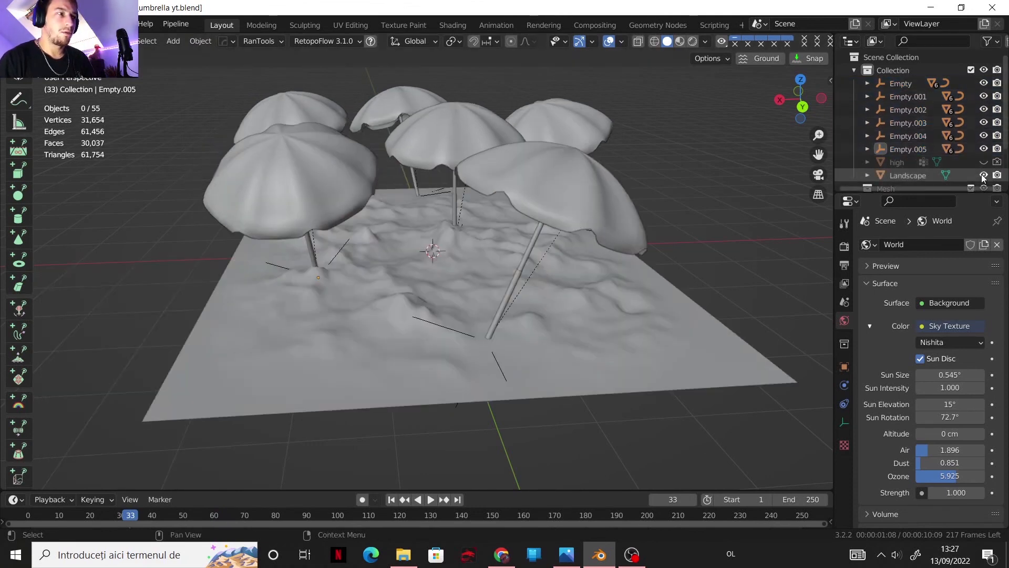
pyautogui.moveTo(600, 244); pyautogui.dragTo(557, 238, button='middle')
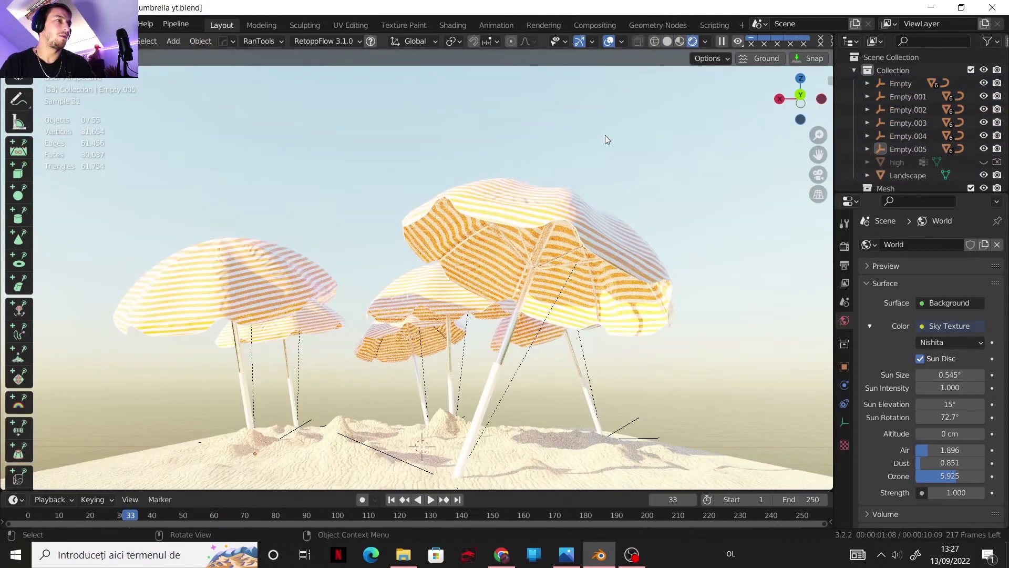